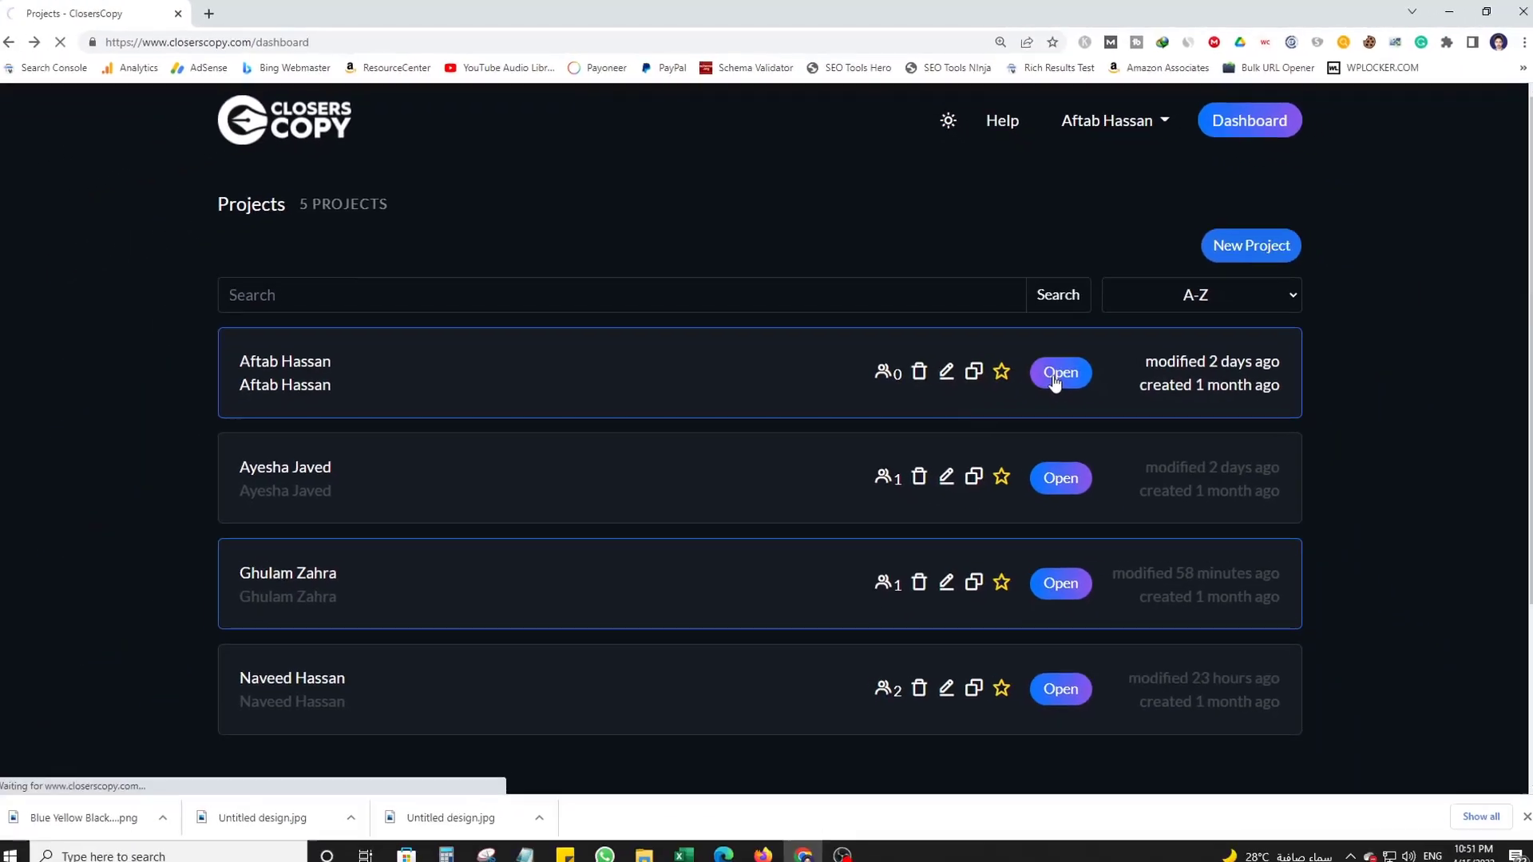
- Open the first project in the list and create a new document named "What is Website SEO?"
click(1109, 459)
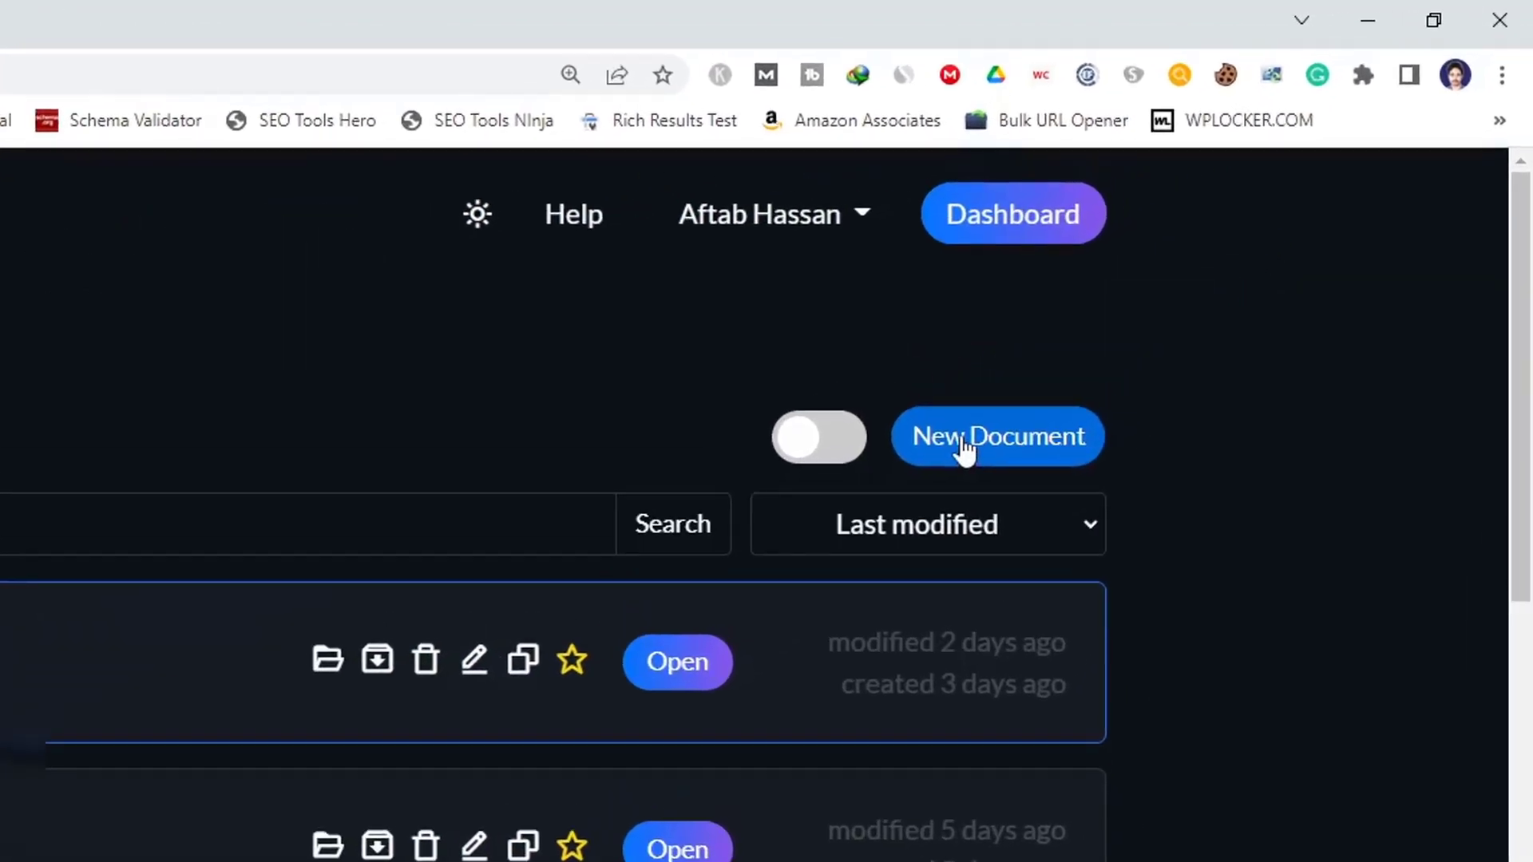
click(964, 451)
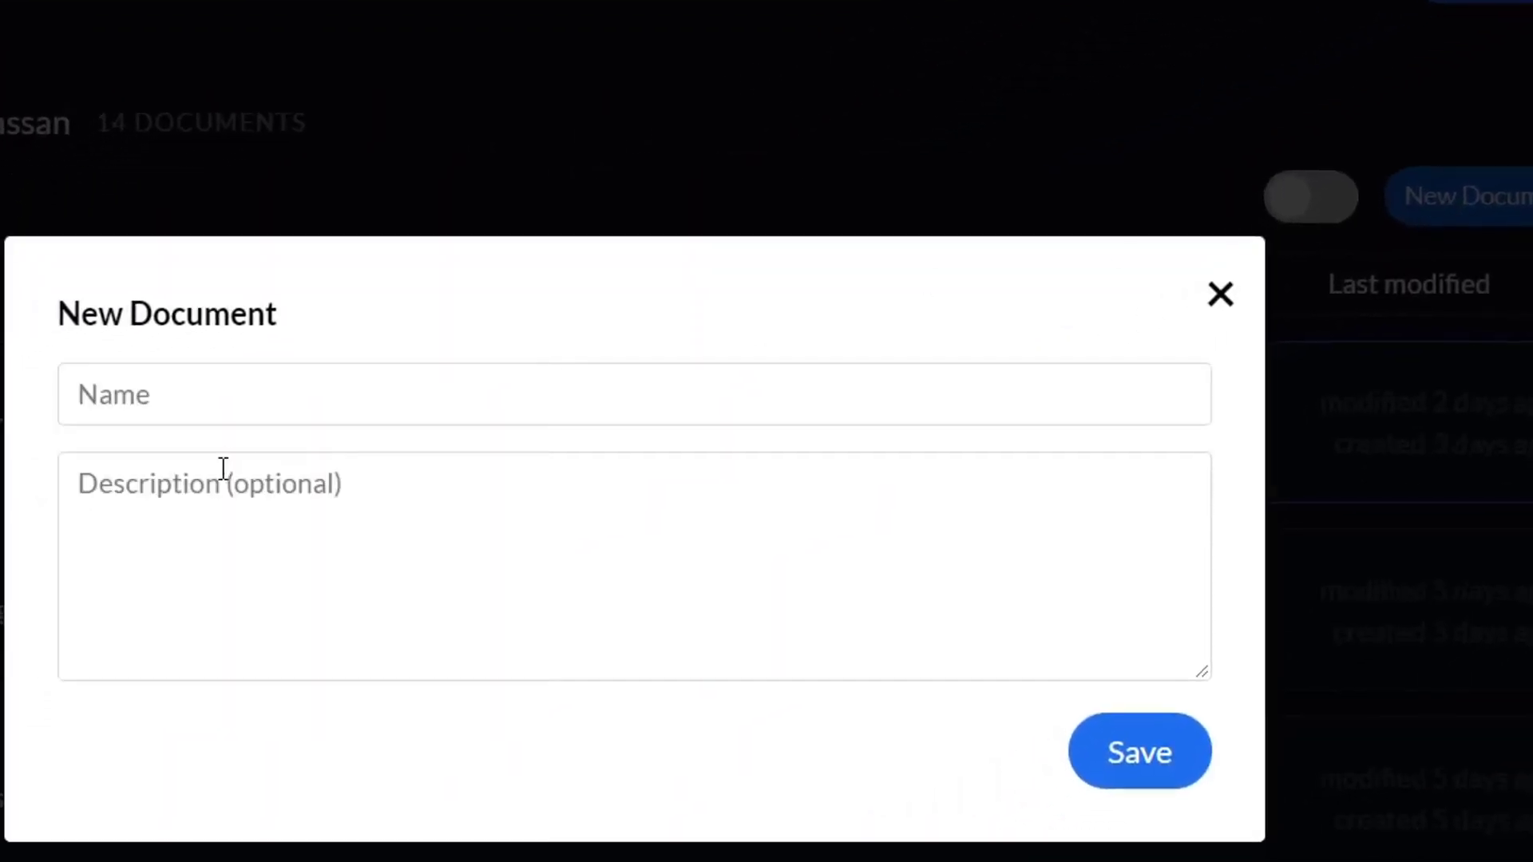
click(214, 407)
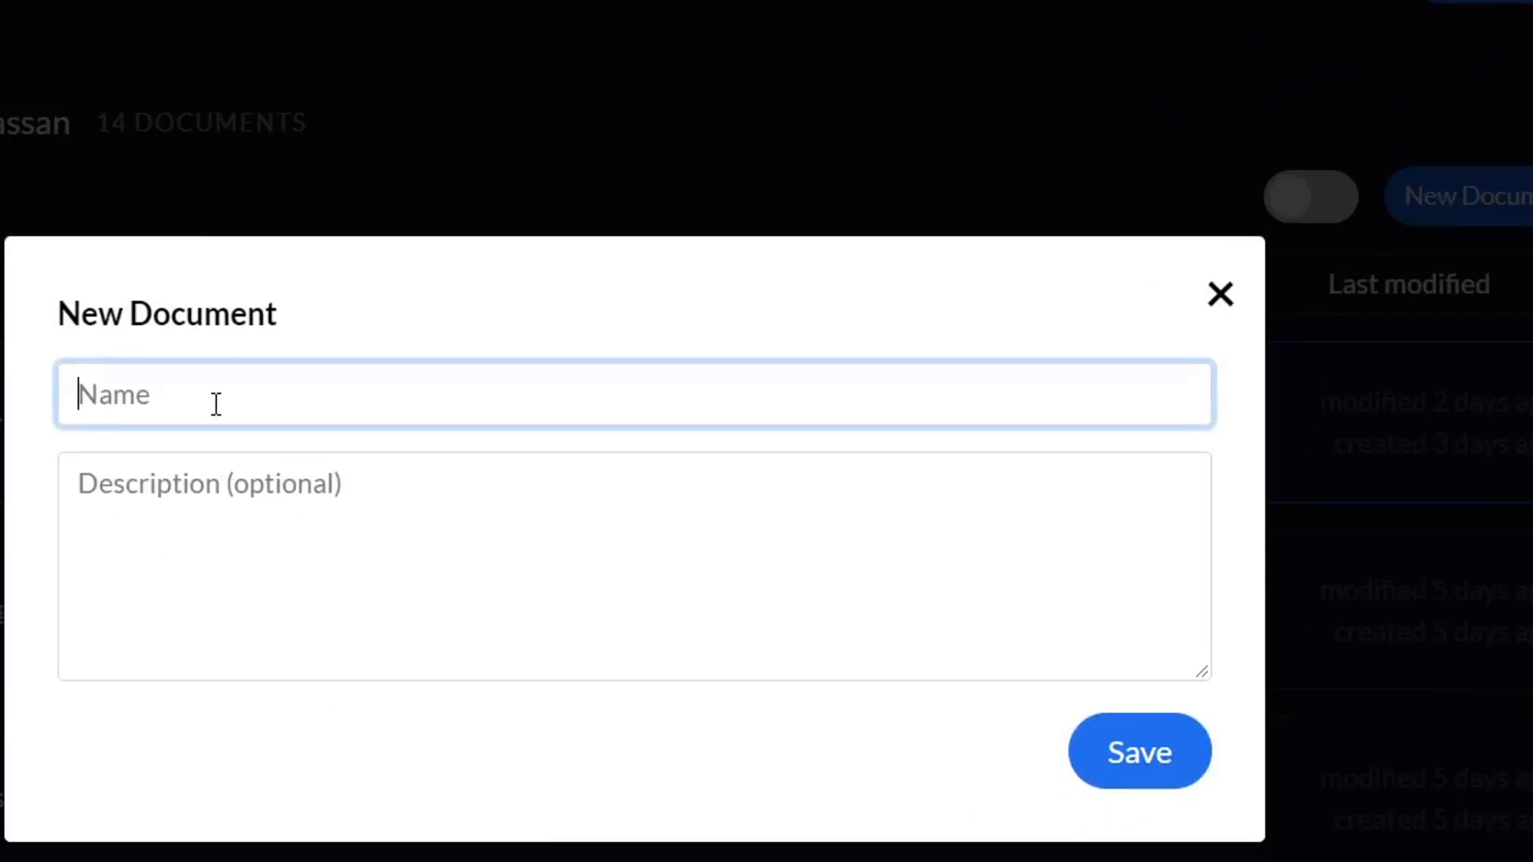
text(What is)
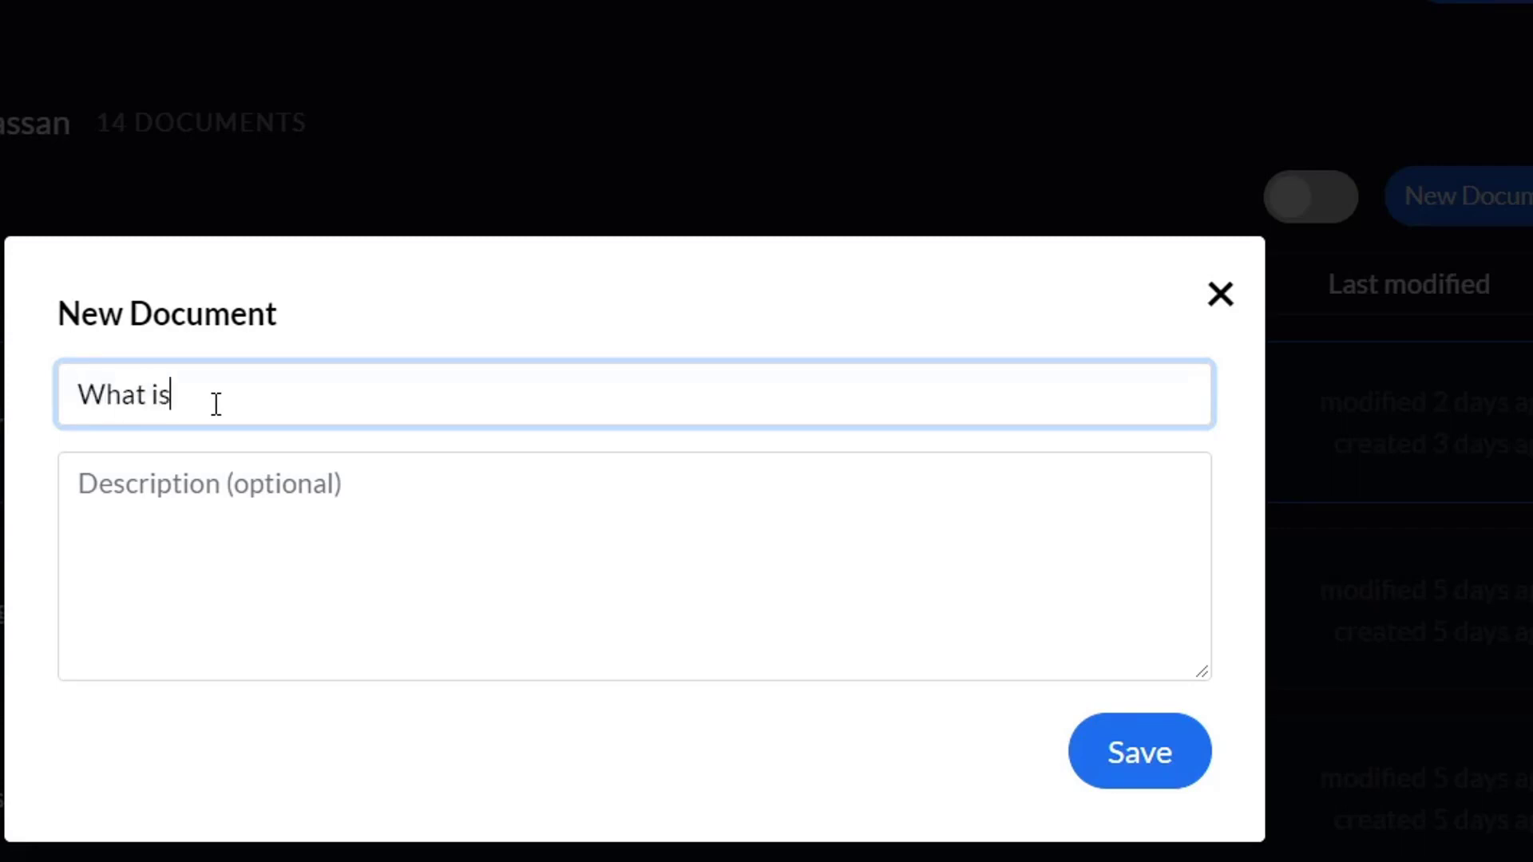
text( Website SEO)
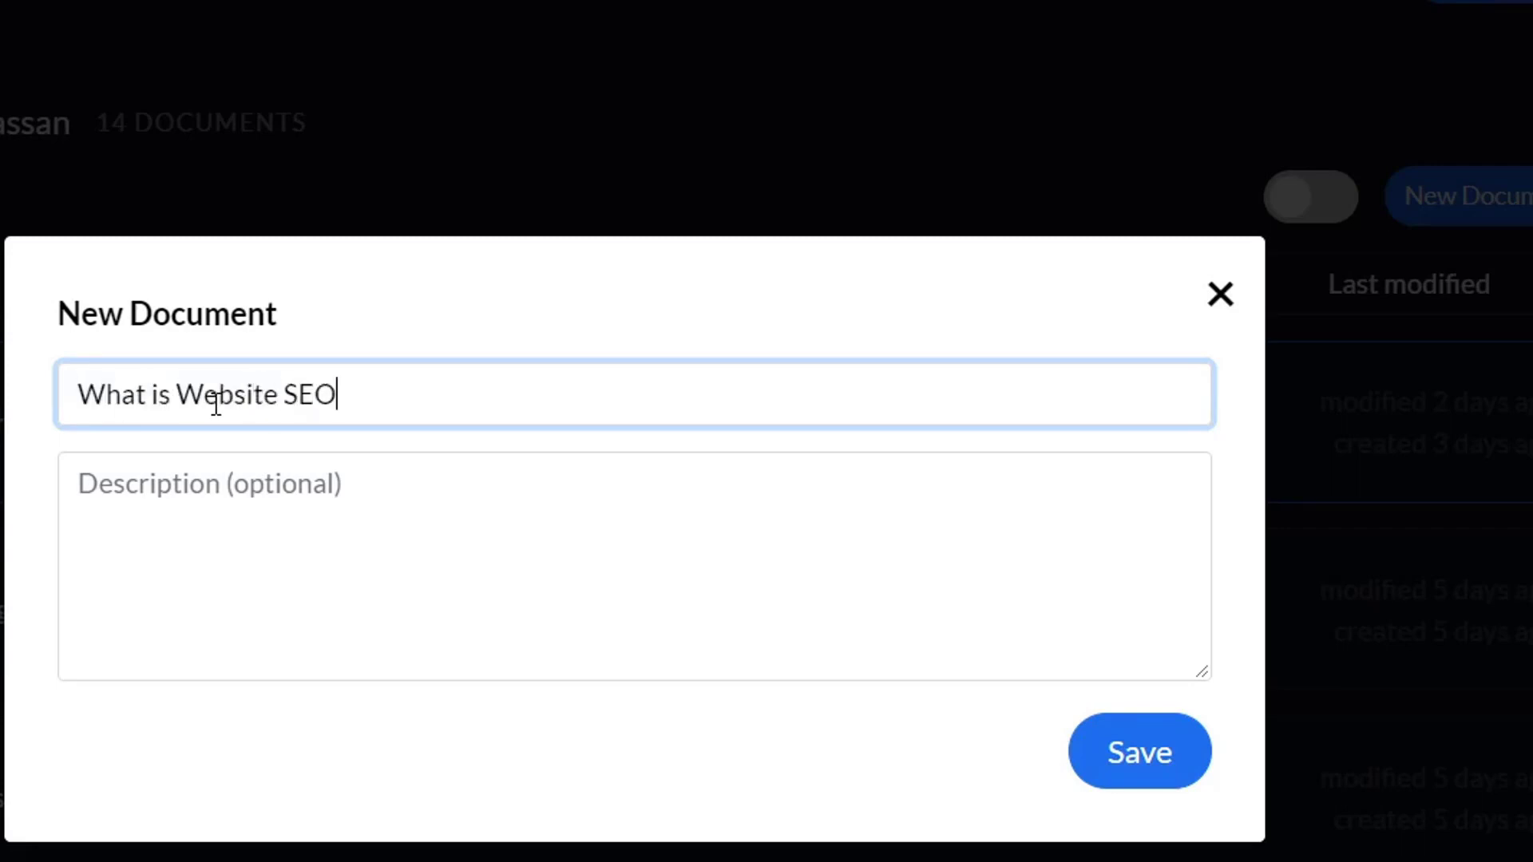
text(?)
click(1148, 773)
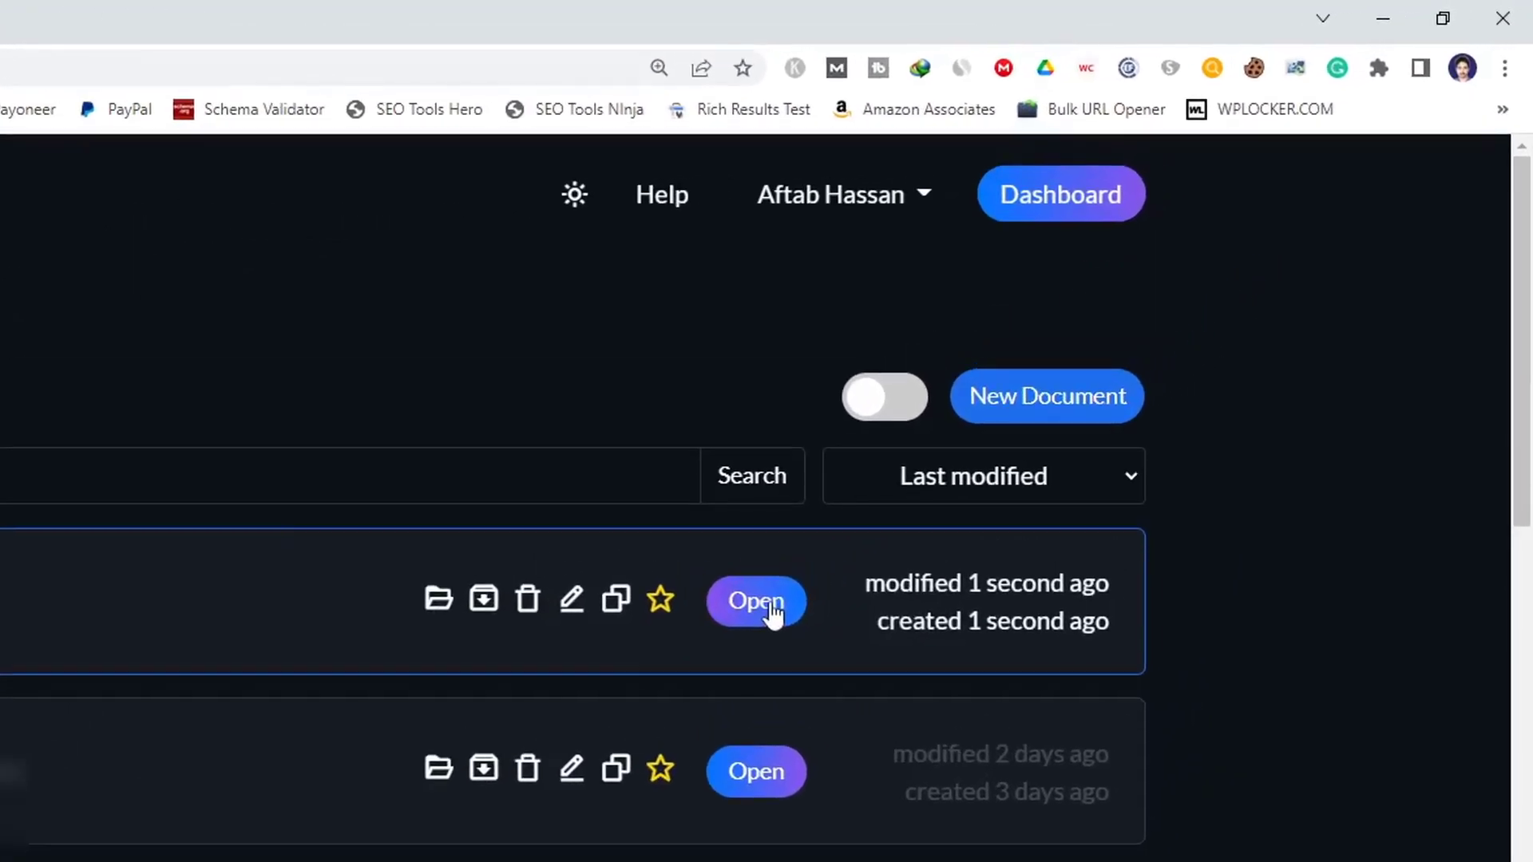
- Open the new "What is Website SEO?" document and bring up the Write mode of the Longform assistant
click(772, 613)
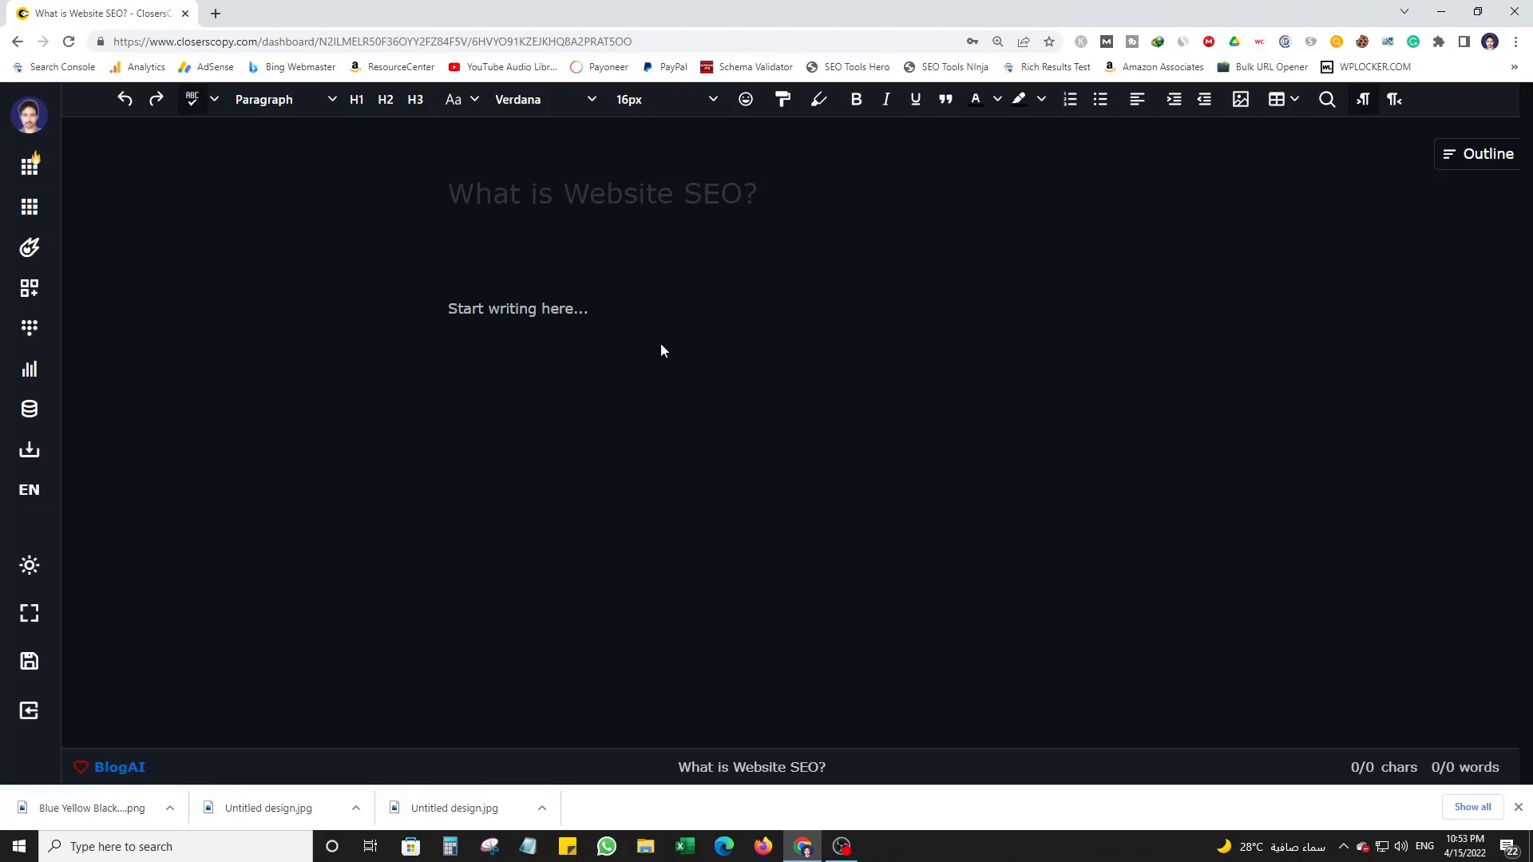
key(ctrl+plus)
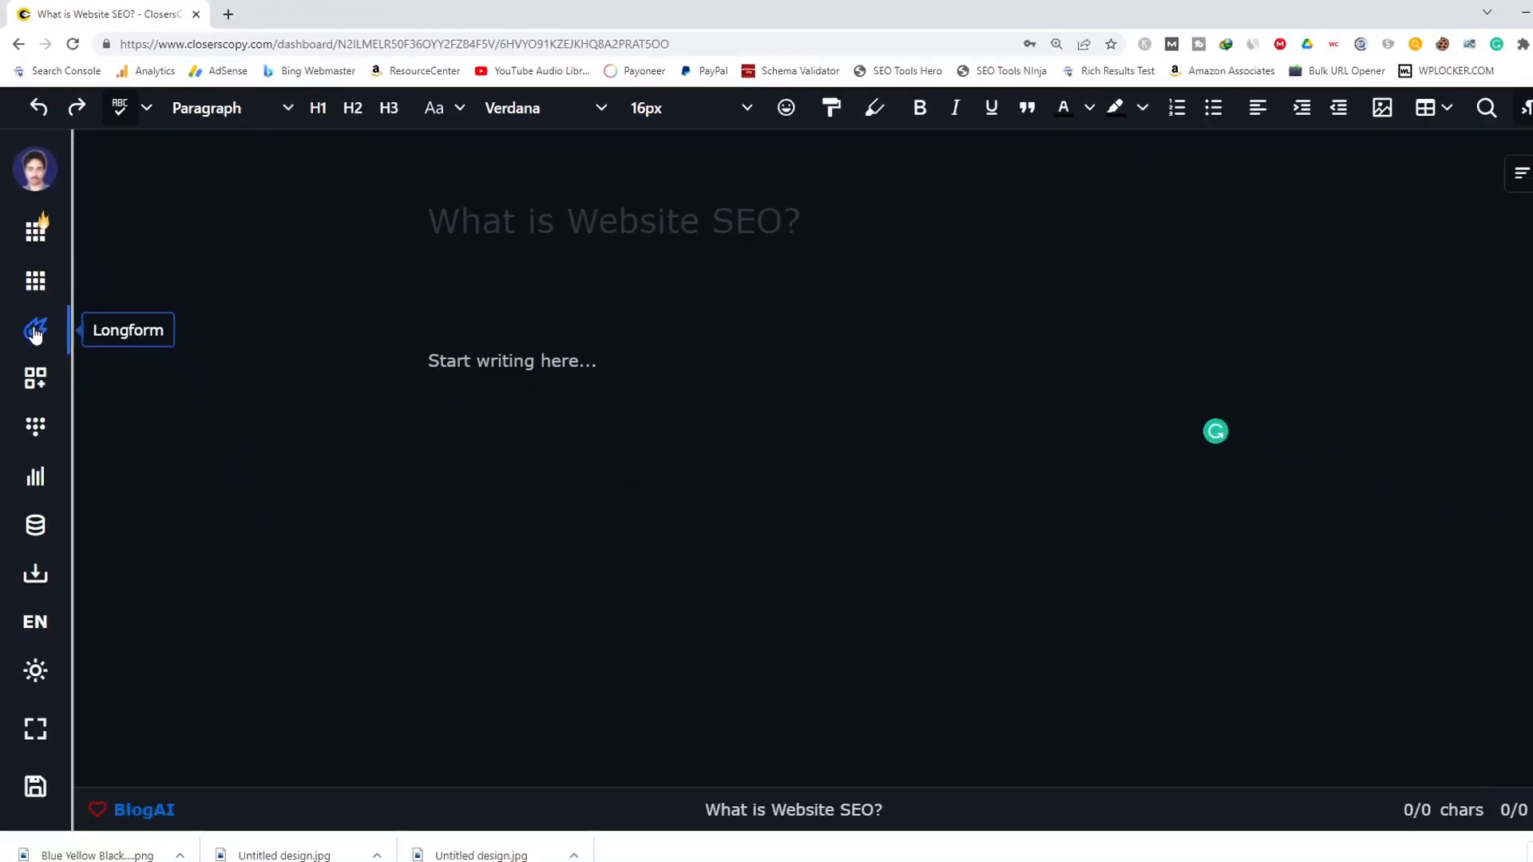
click(34, 331)
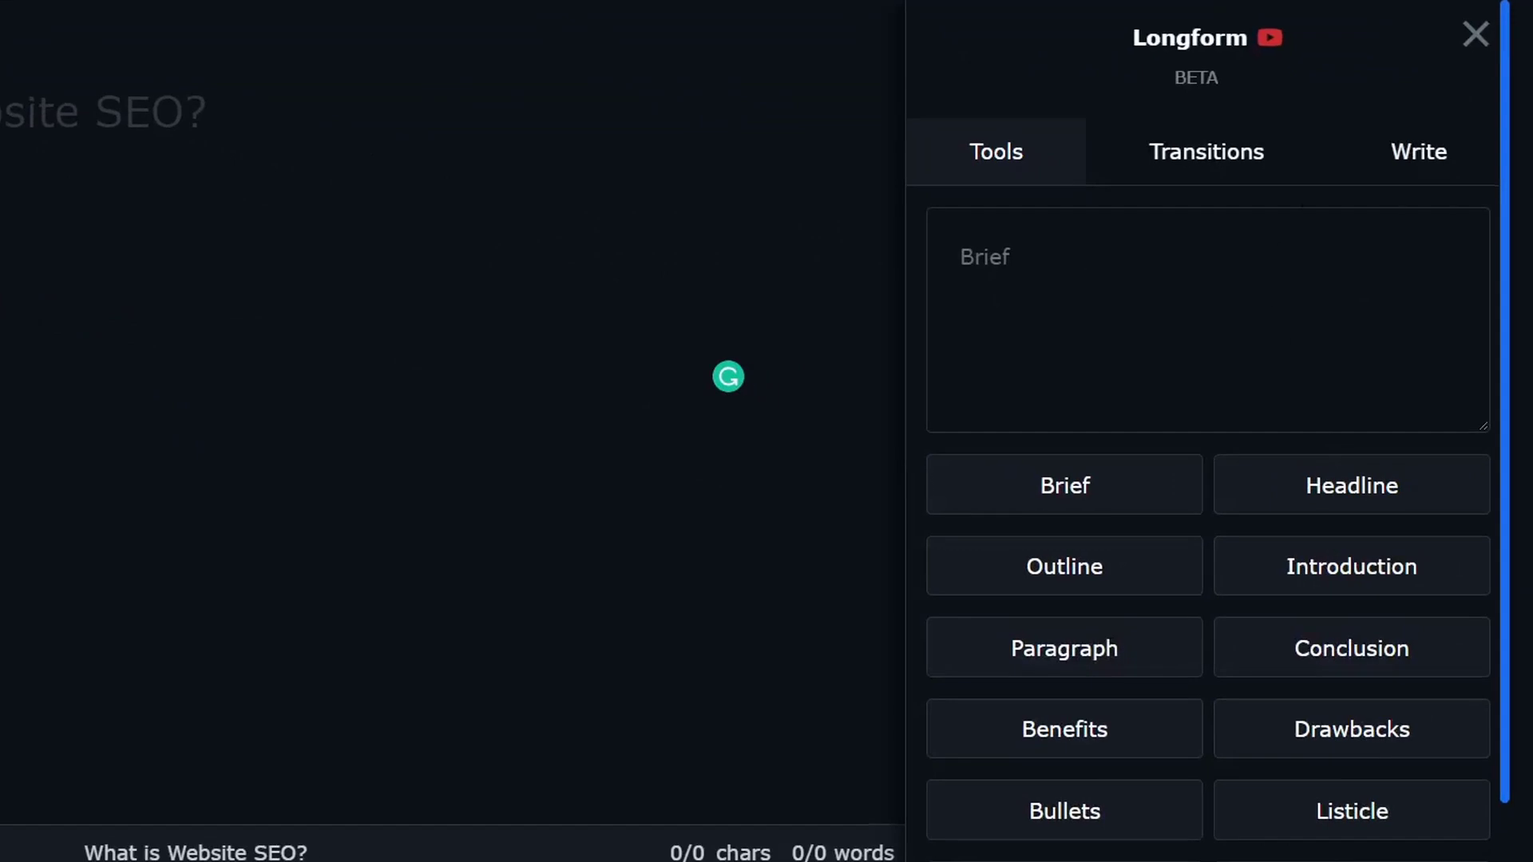
scroll(1156, 417, down, 3)
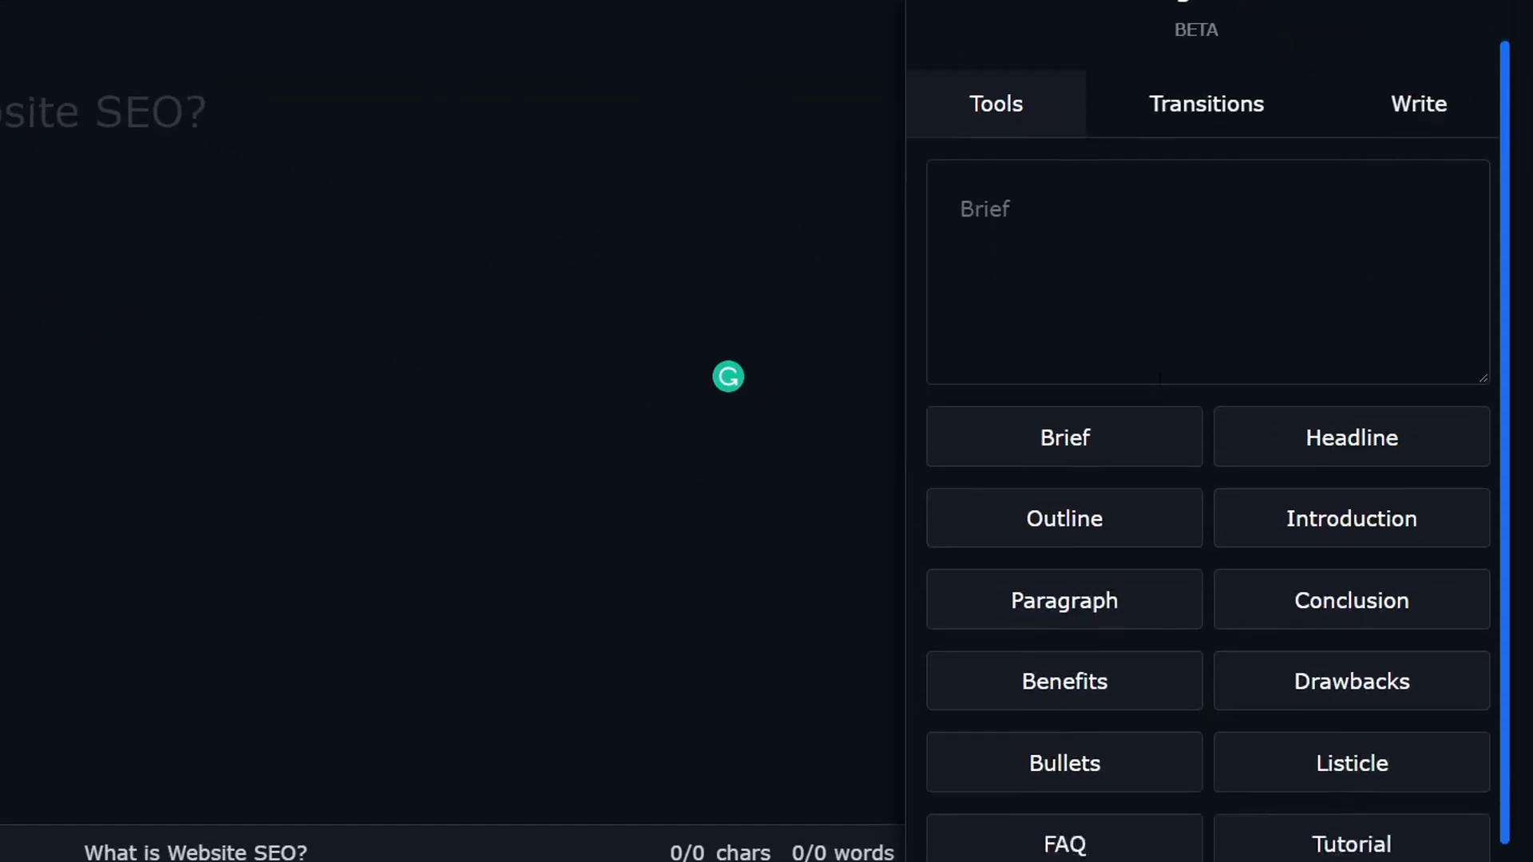
scroll(1157, 418, up, 3)
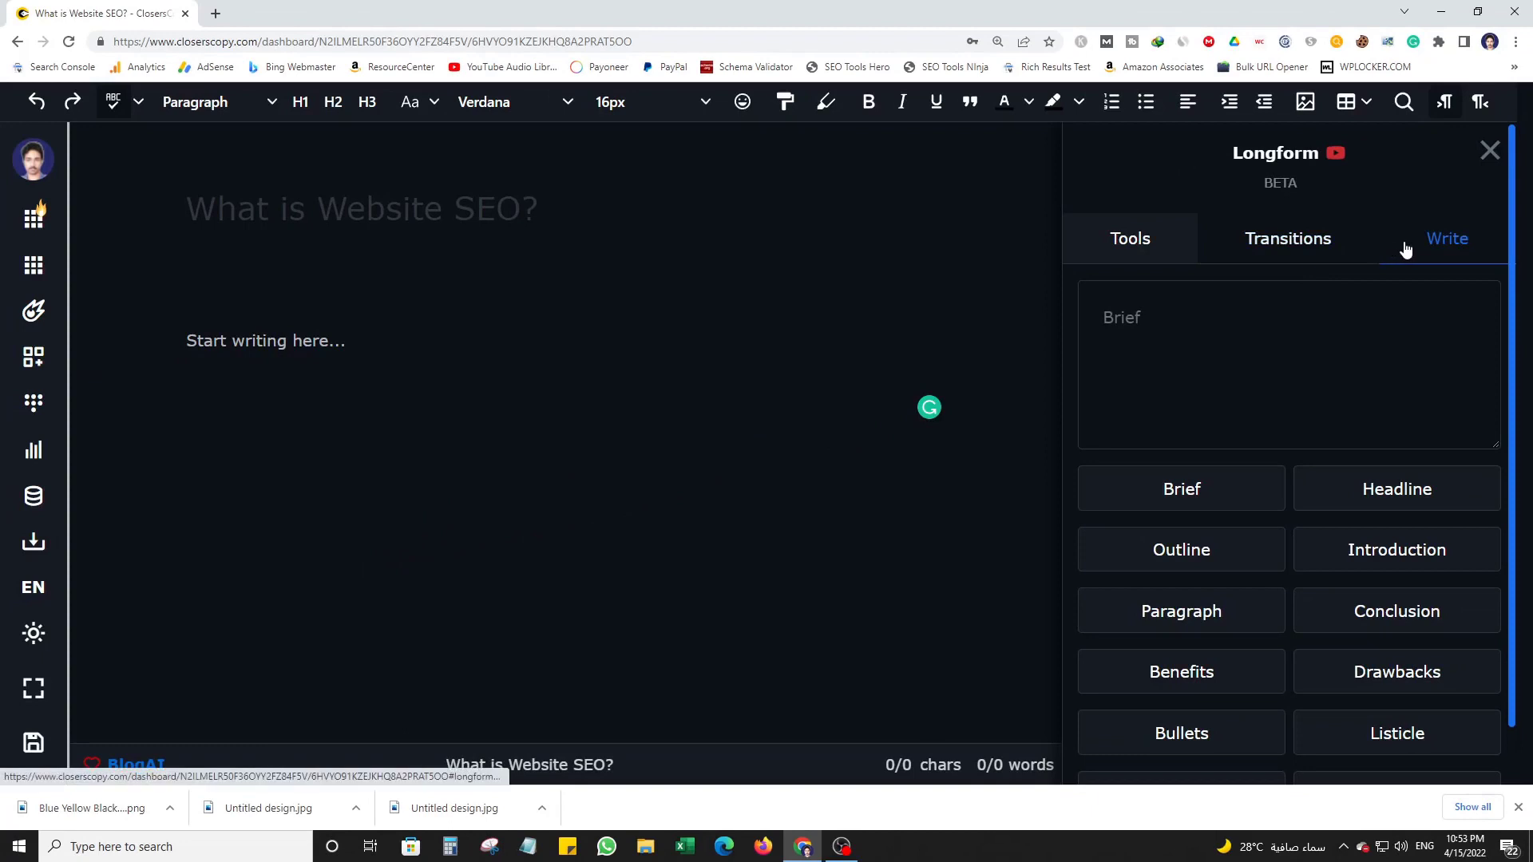
click(1406, 248)
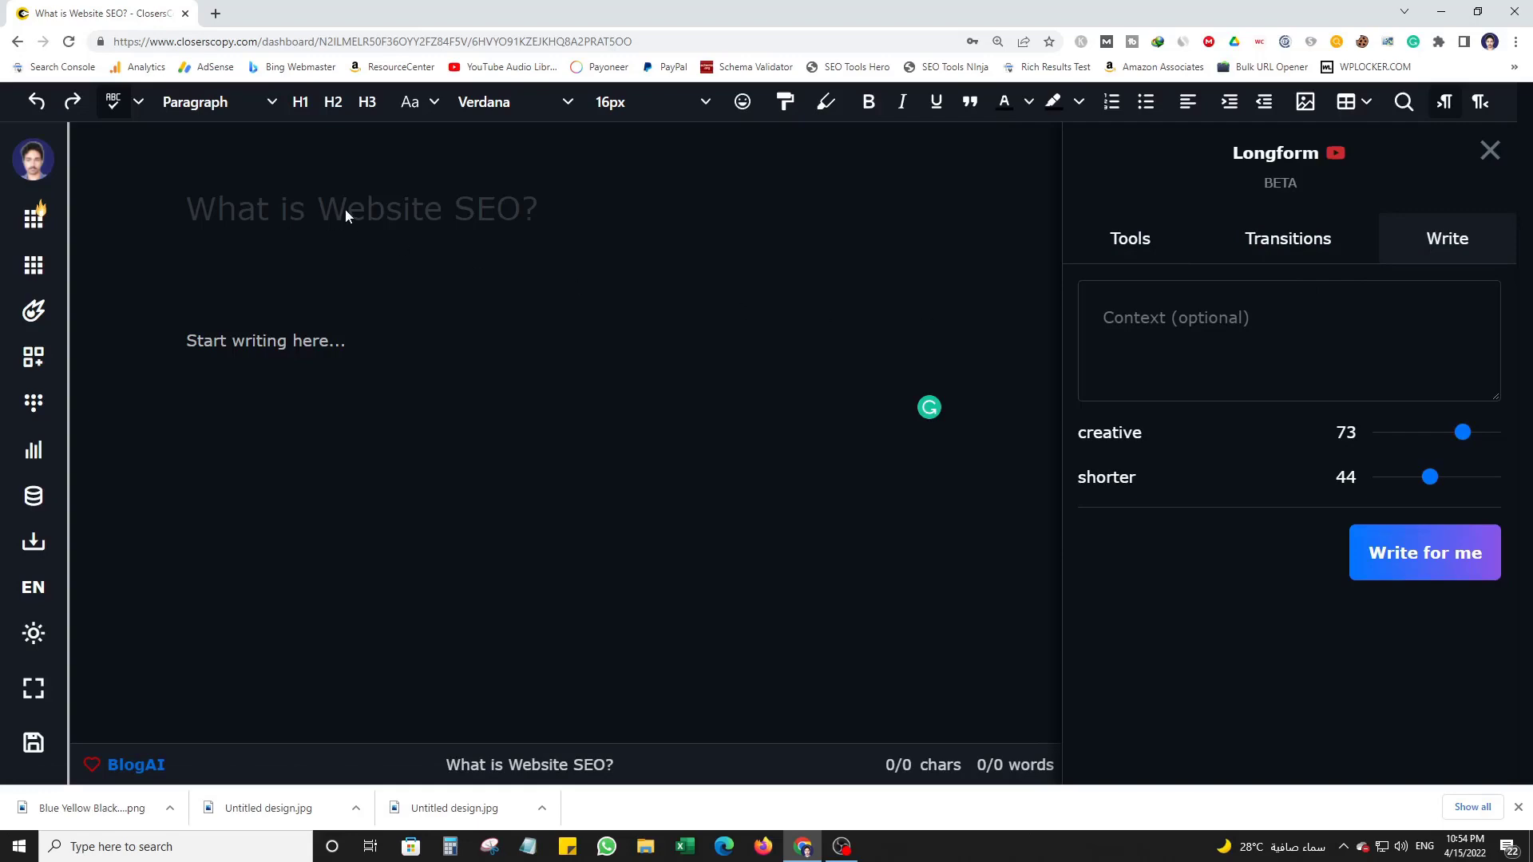
- Copy the document title "What is Website SEO?" into the body and format it as a Header 2 heading
click(366, 210)
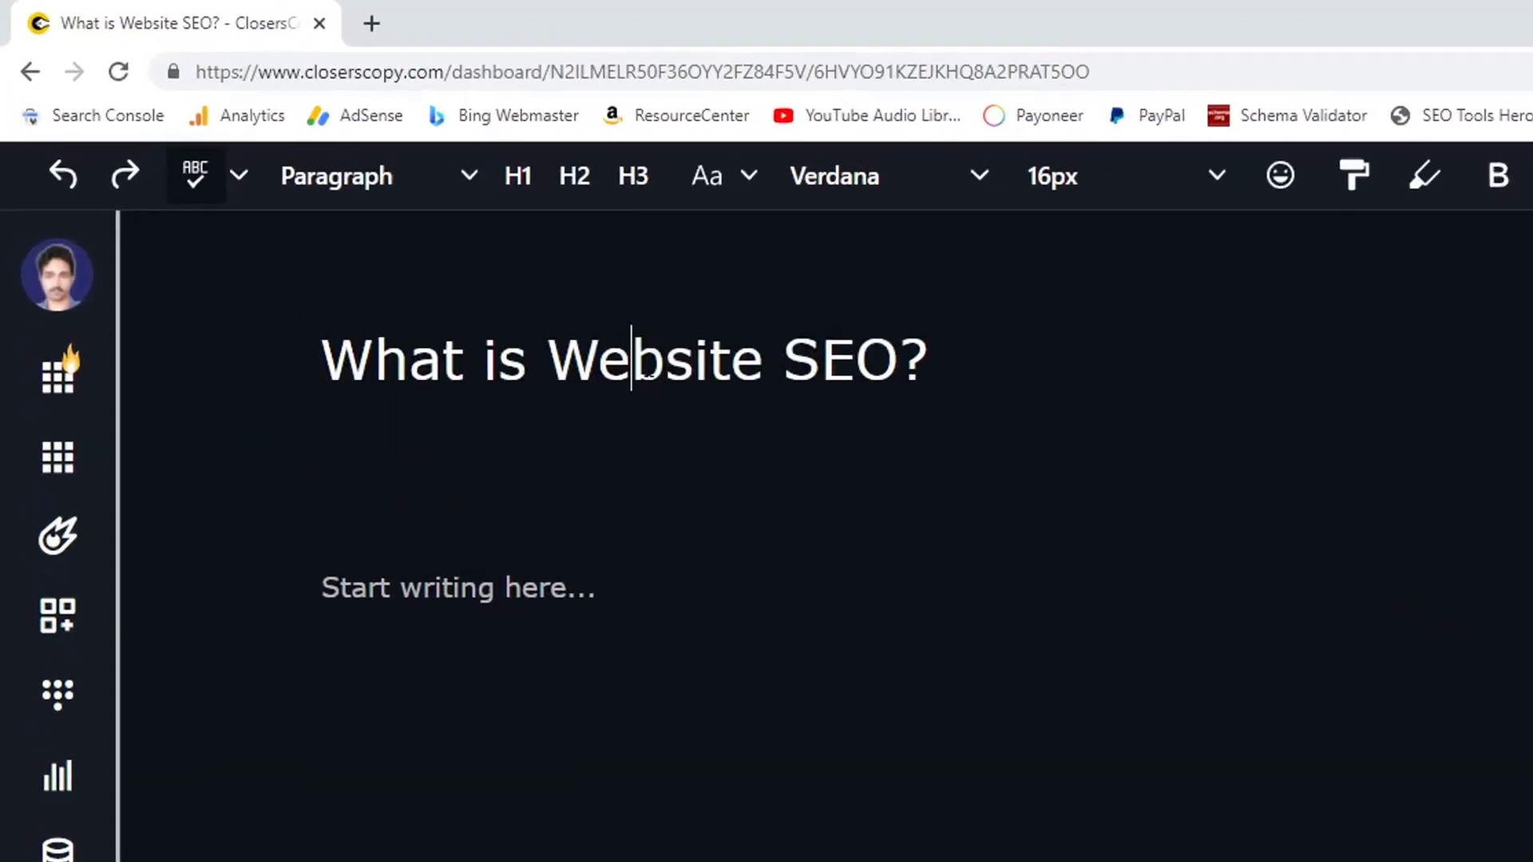
click(689, 357)
key(ctrl+a)
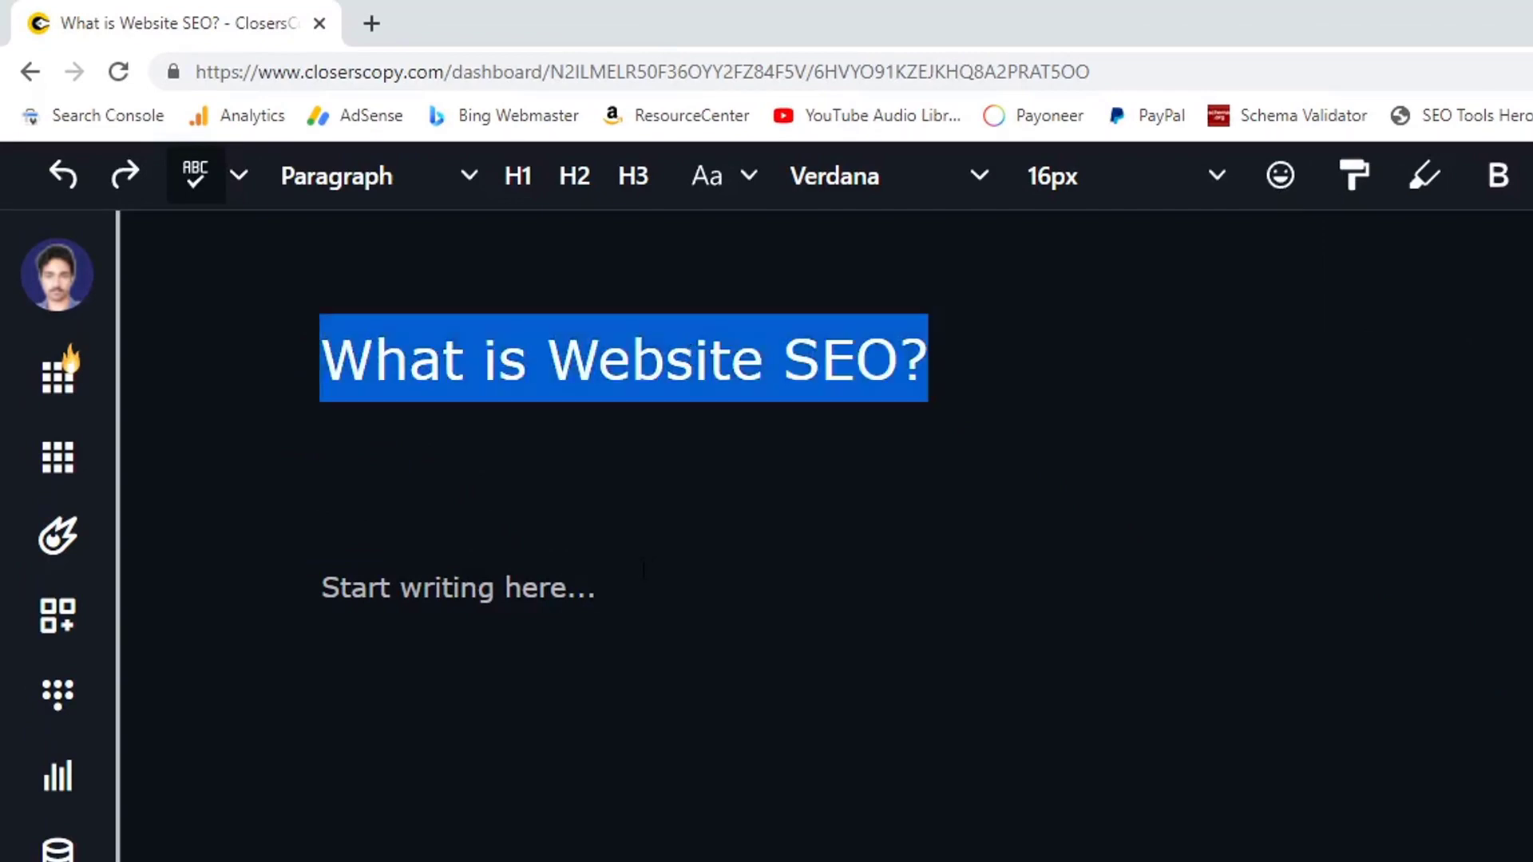
key(ctrl+c)
click(613, 595)
key(ctrl+v)
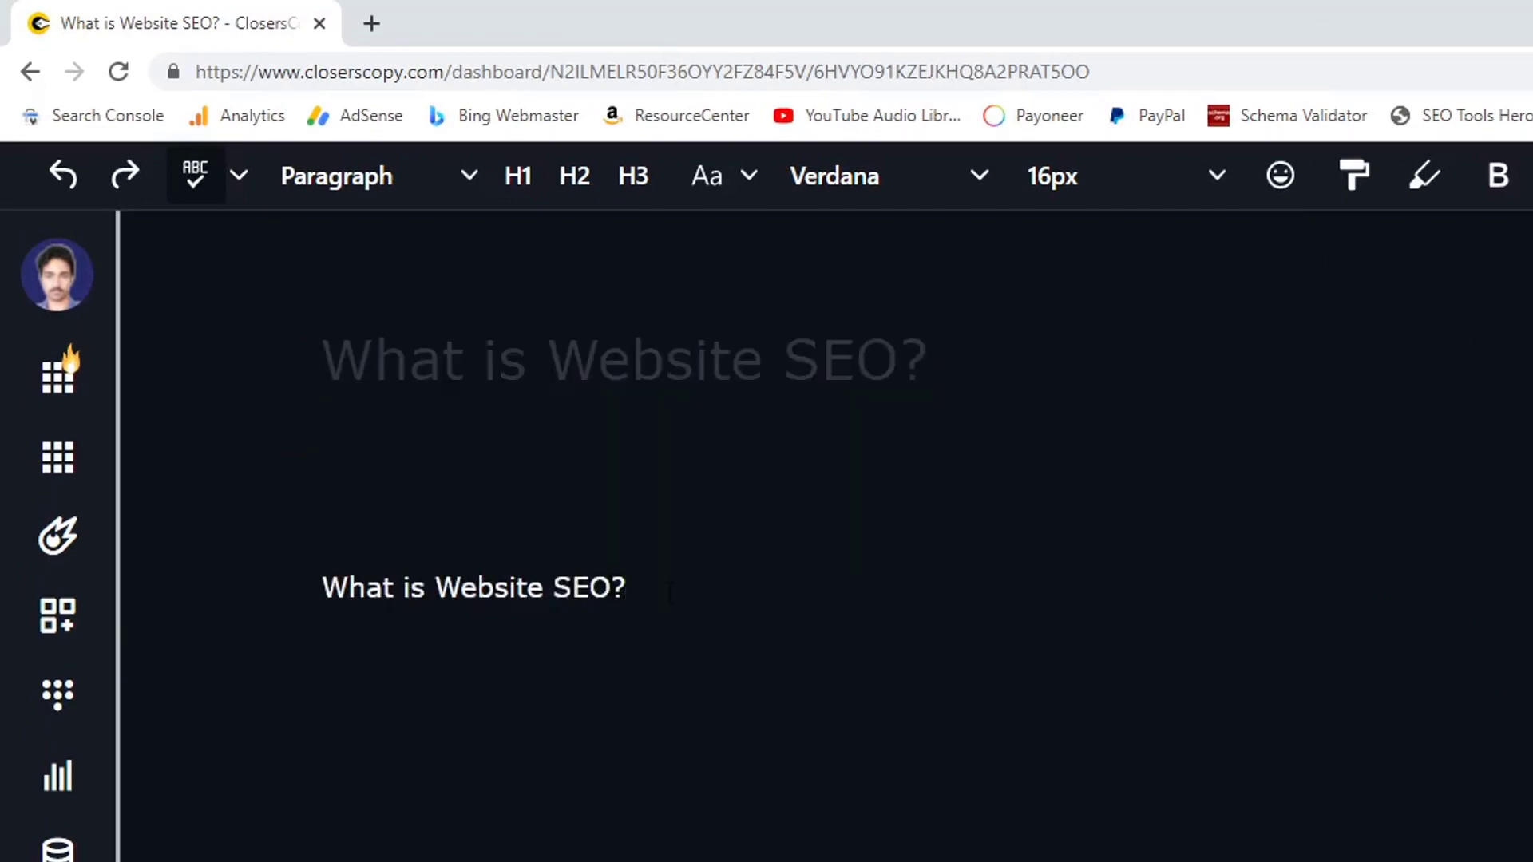
triple_click(500, 591)
click(705, 516)
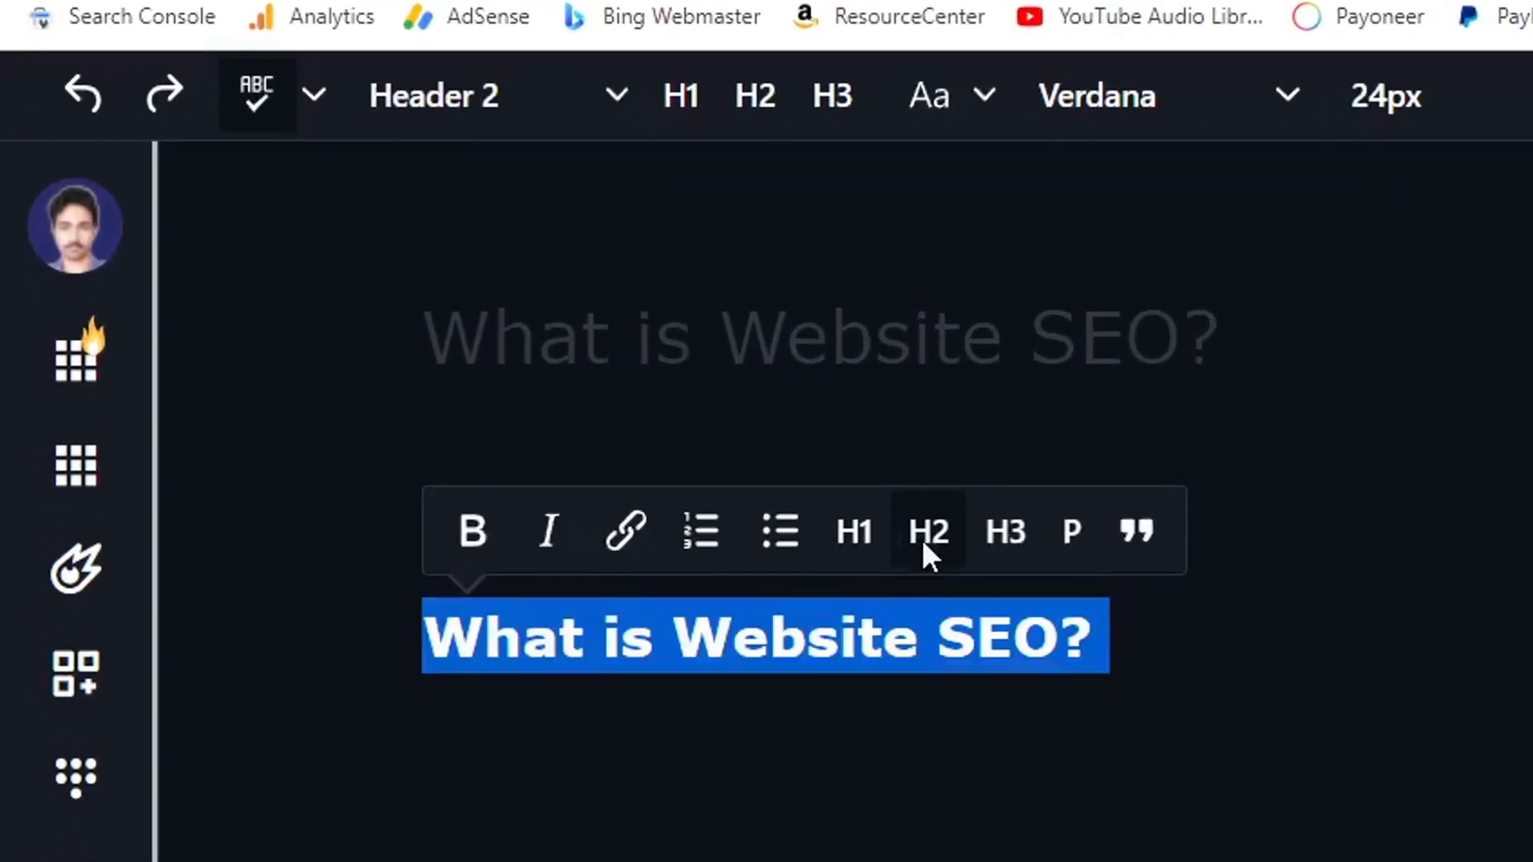
- Extend the body heading to read "What is Website SEO? | Ultimate Guide"
click(1157, 615)
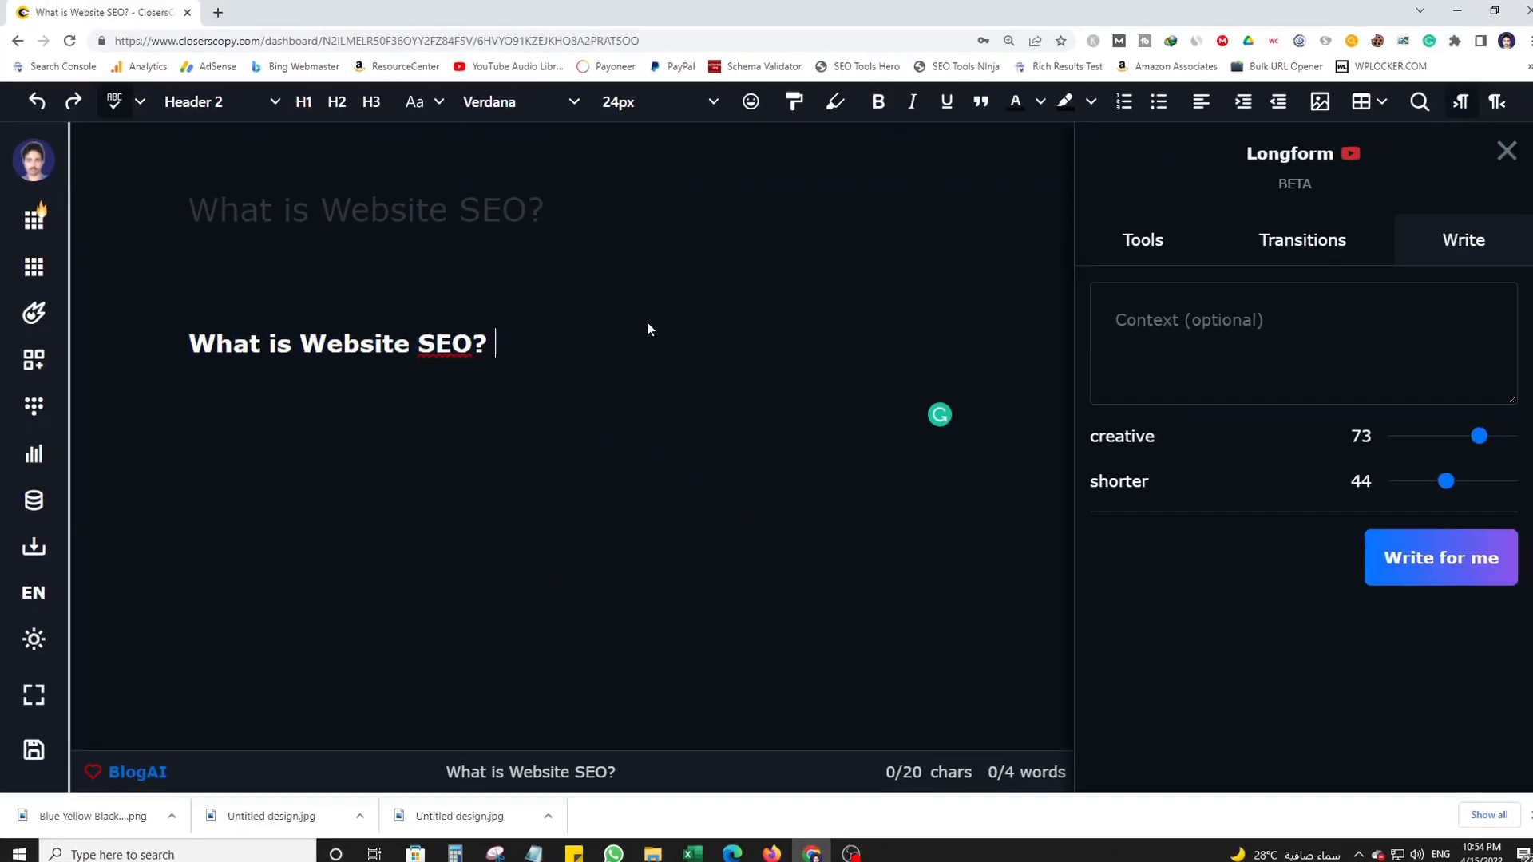
text(|)
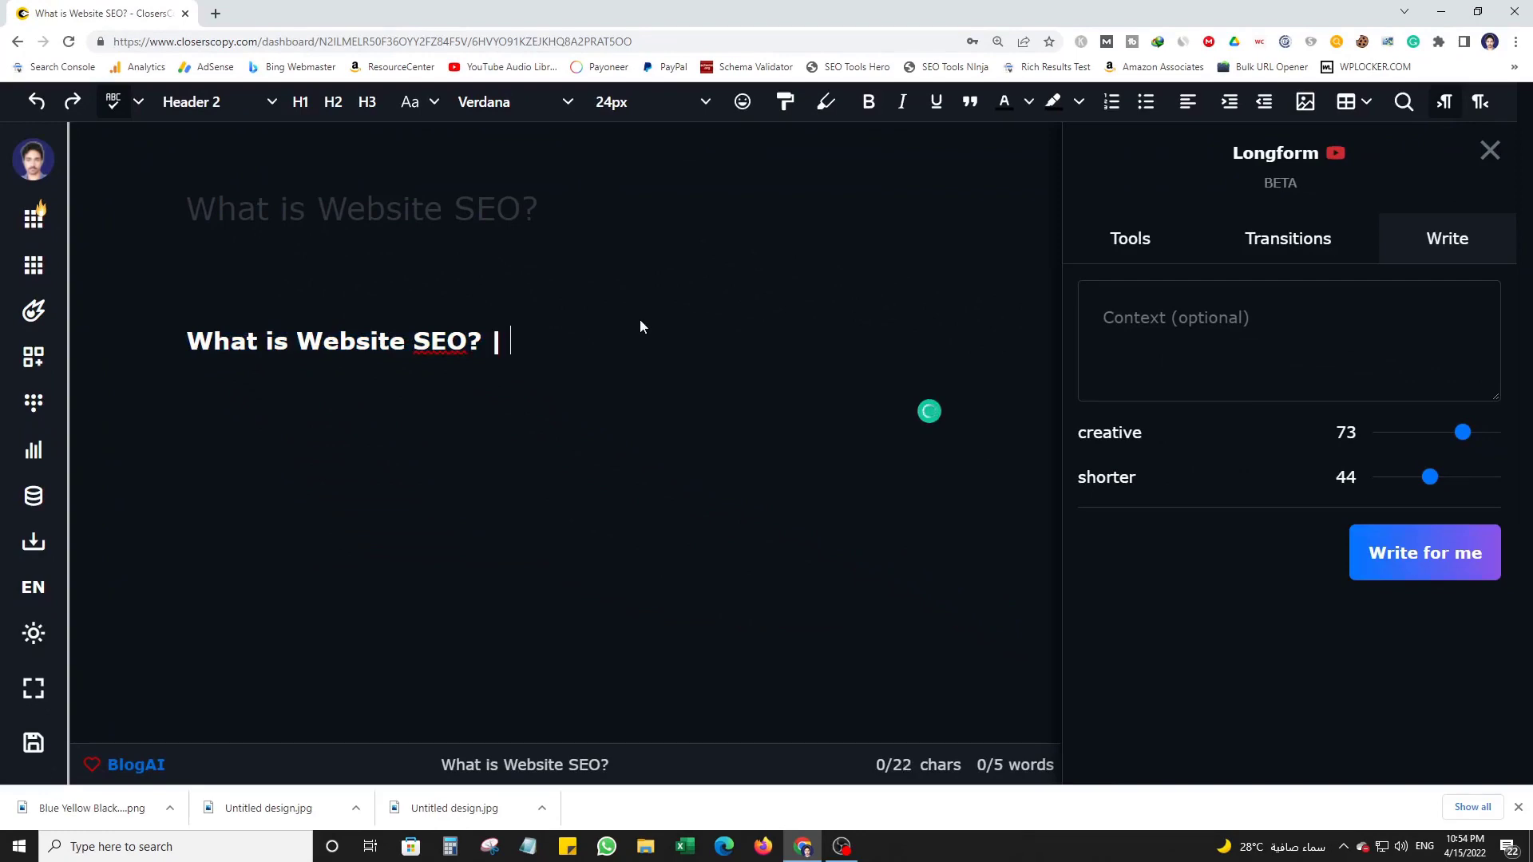
text( Ultima)
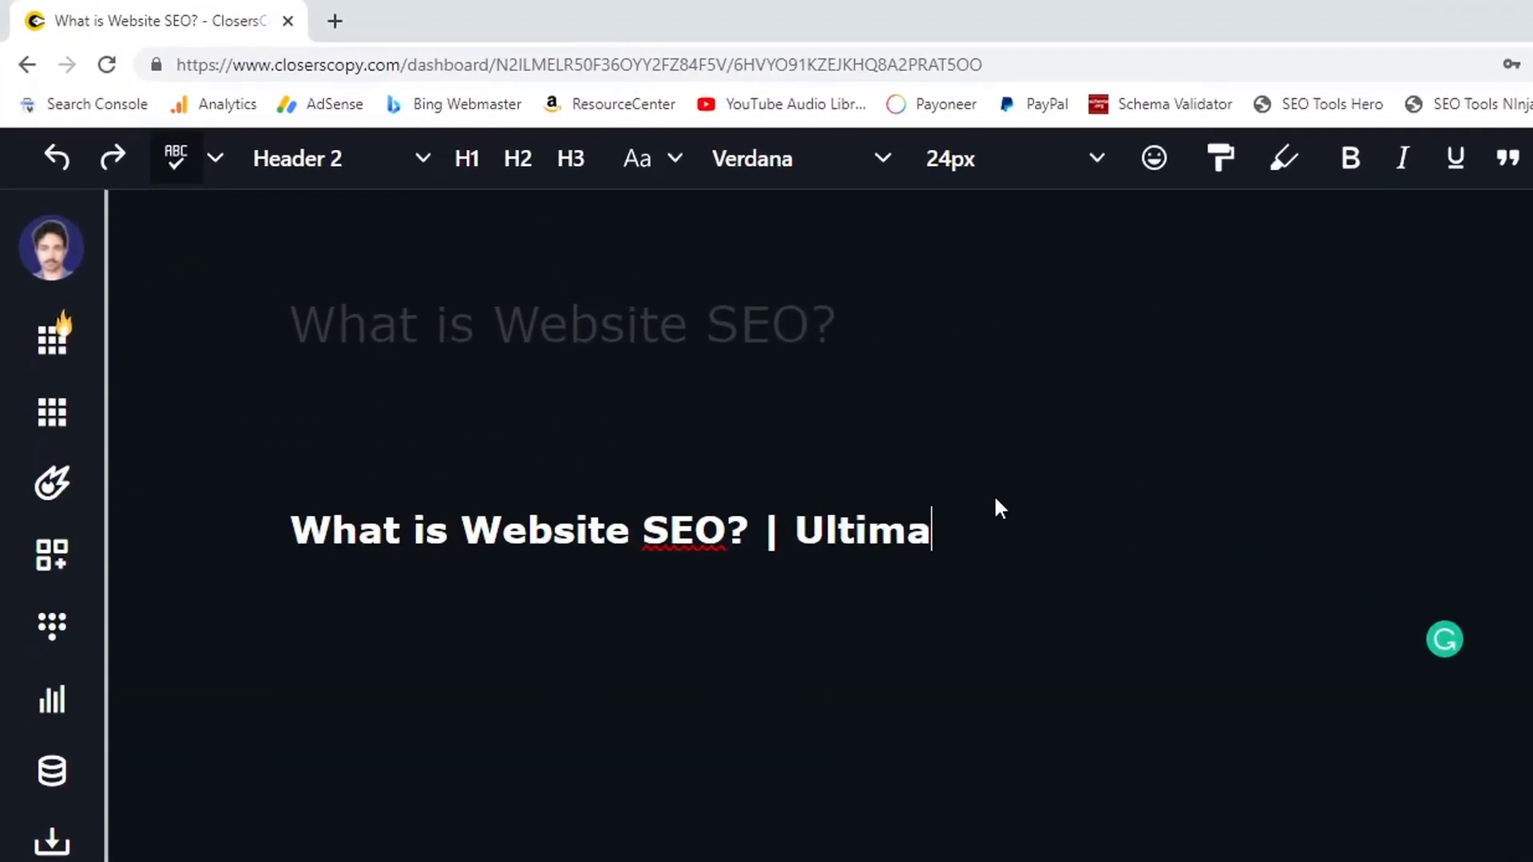
text(te GFuid)
key(BackSpace)
key(BackSpace)
key(BackSpace)
key(BackSpace)
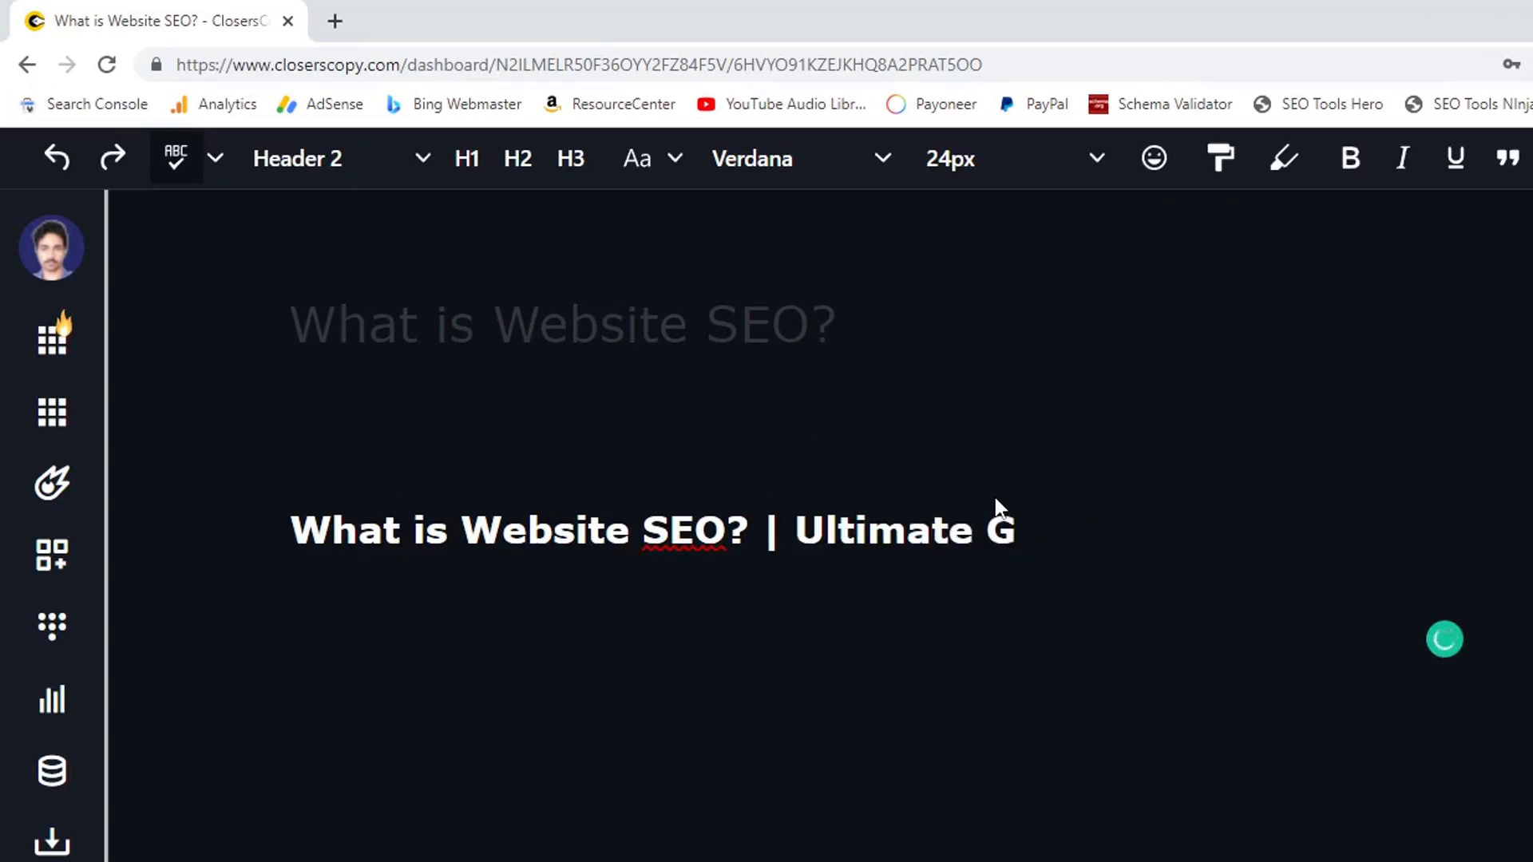
text(uide)
key(ctrl+a)
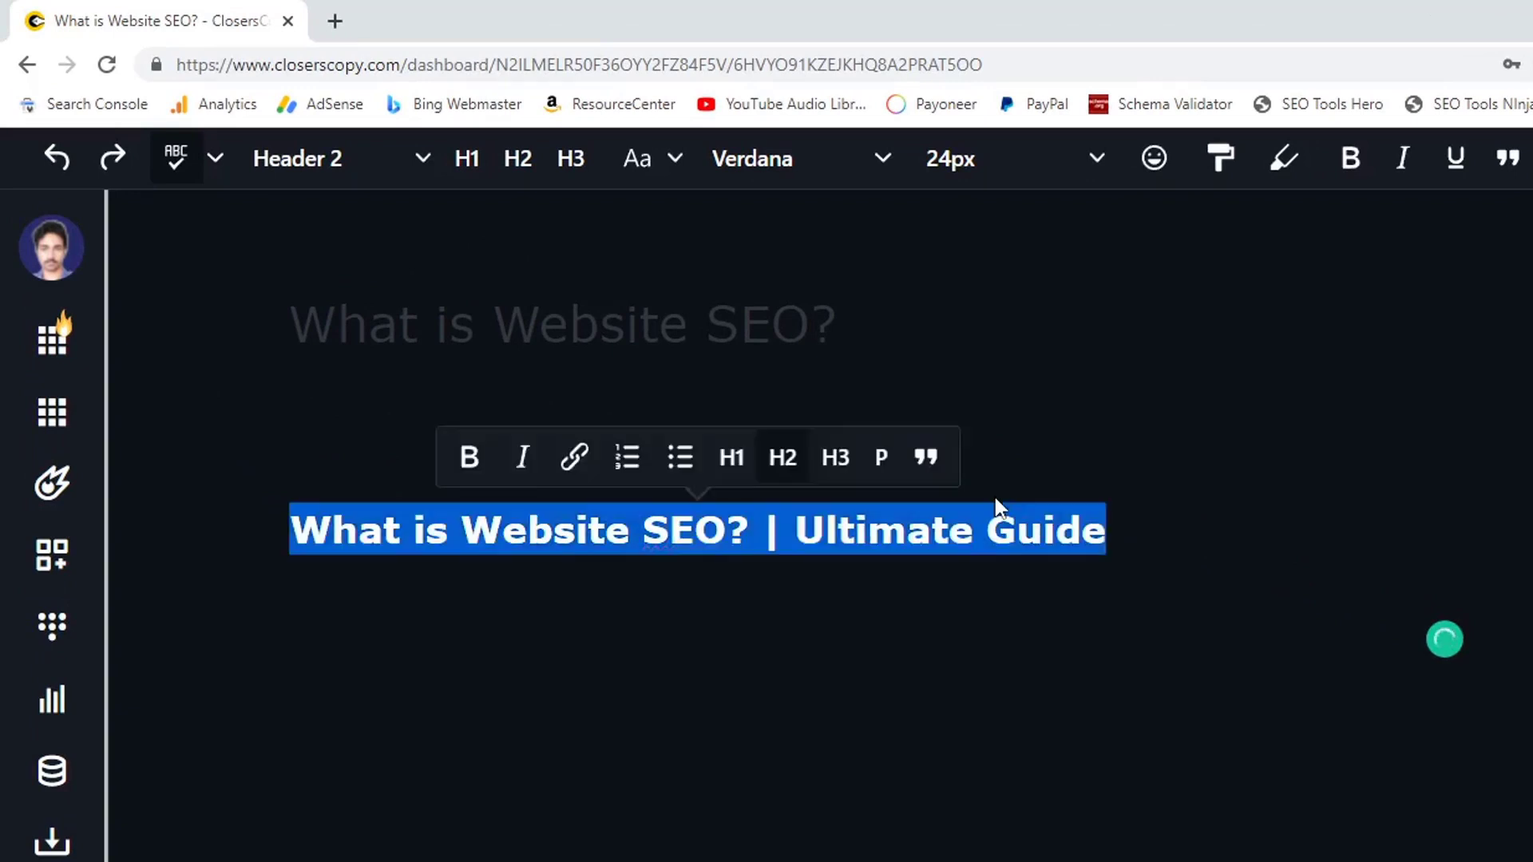
click(1147, 533)
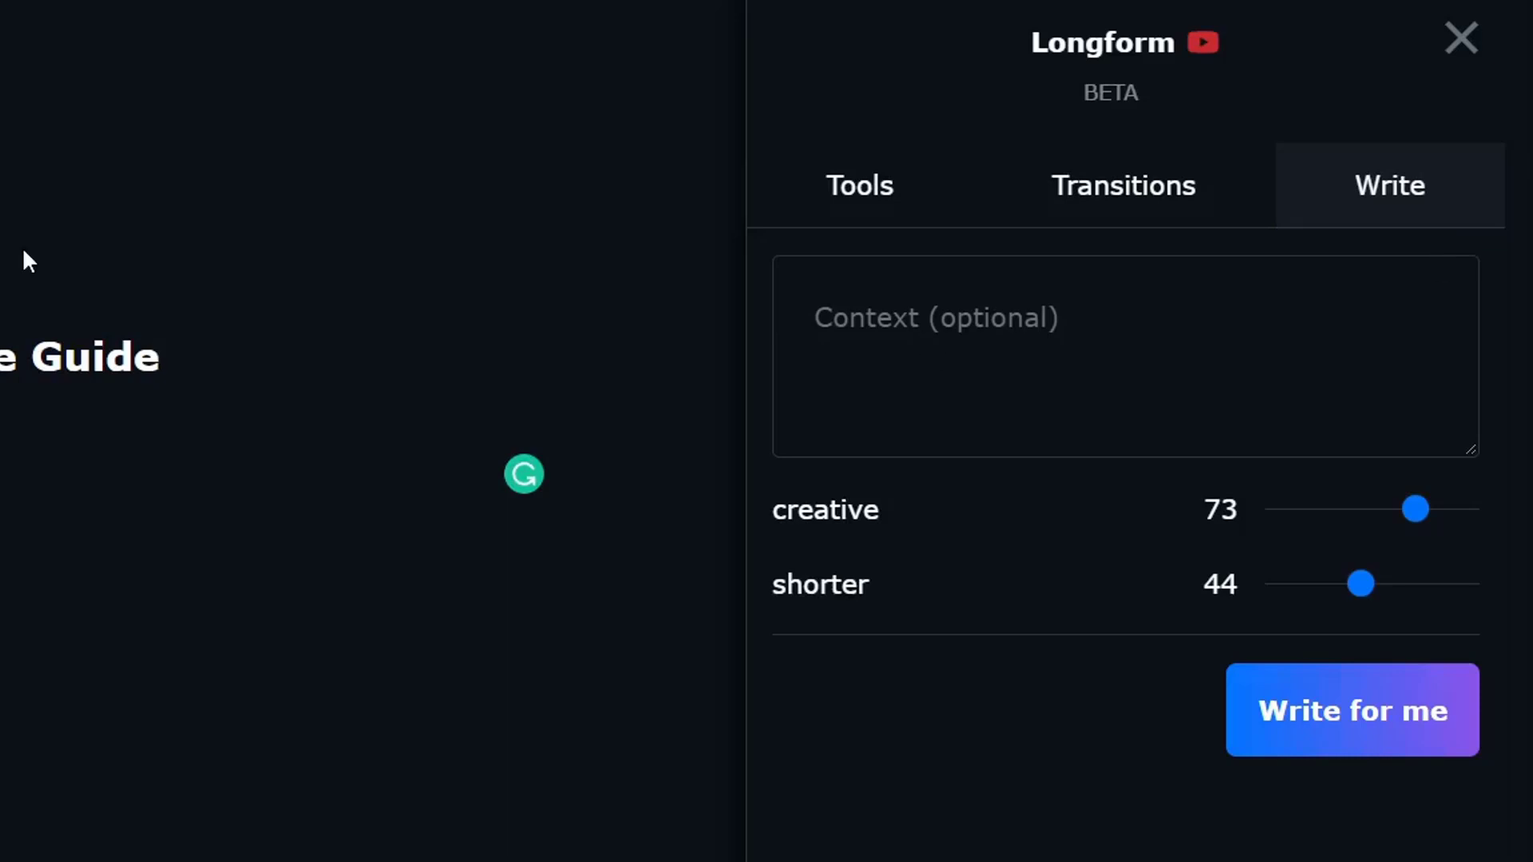
- Copy "What is Website SEO?" from the body heading into the Longform context
drag(568, 367, 73, 367)
key(ctrl+c)
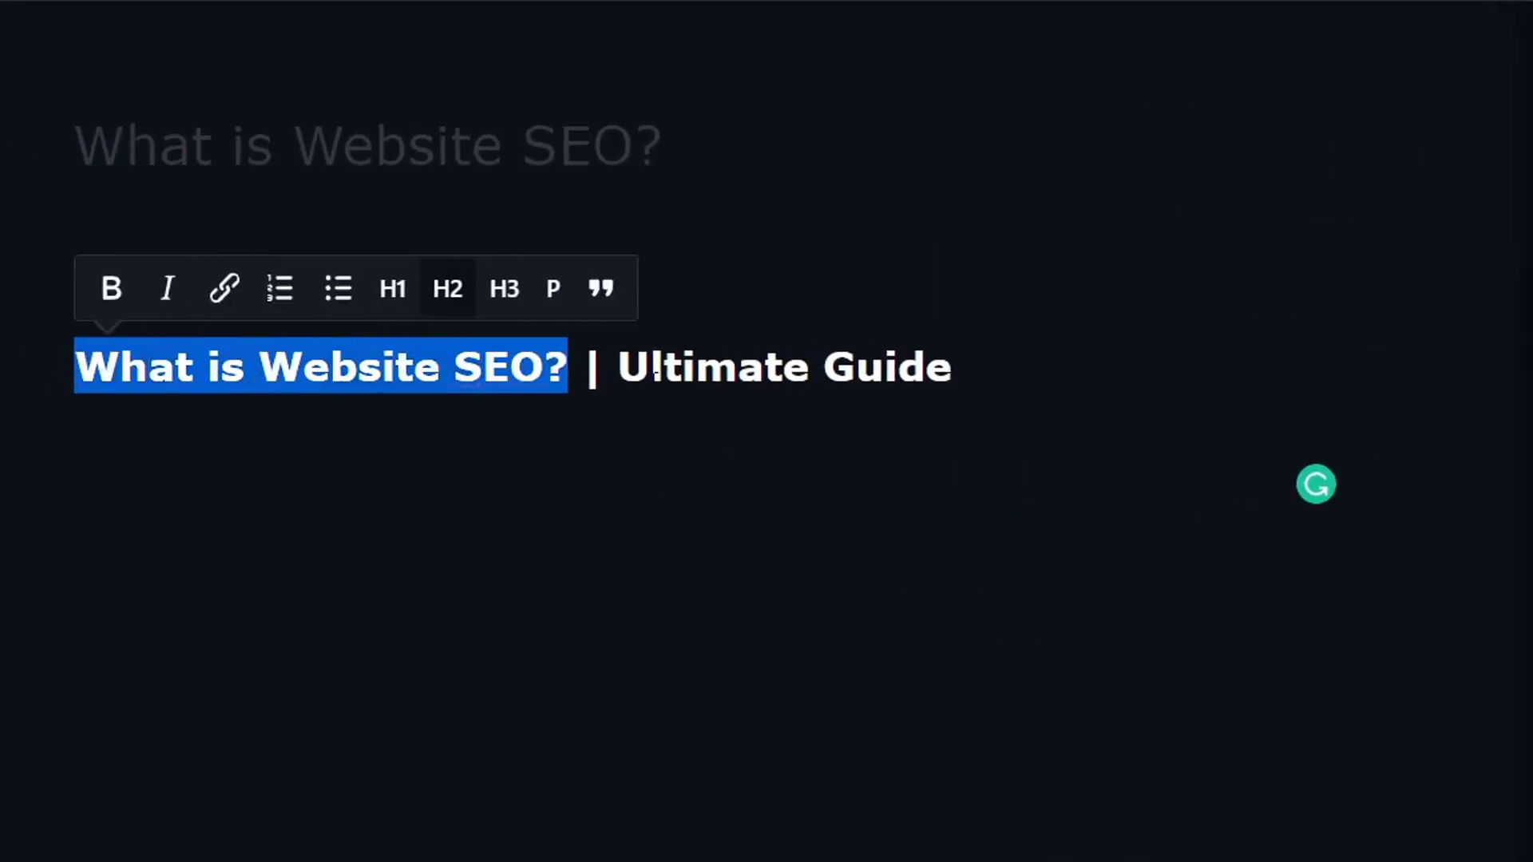
click(1376, 296)
key(ctrl+v)
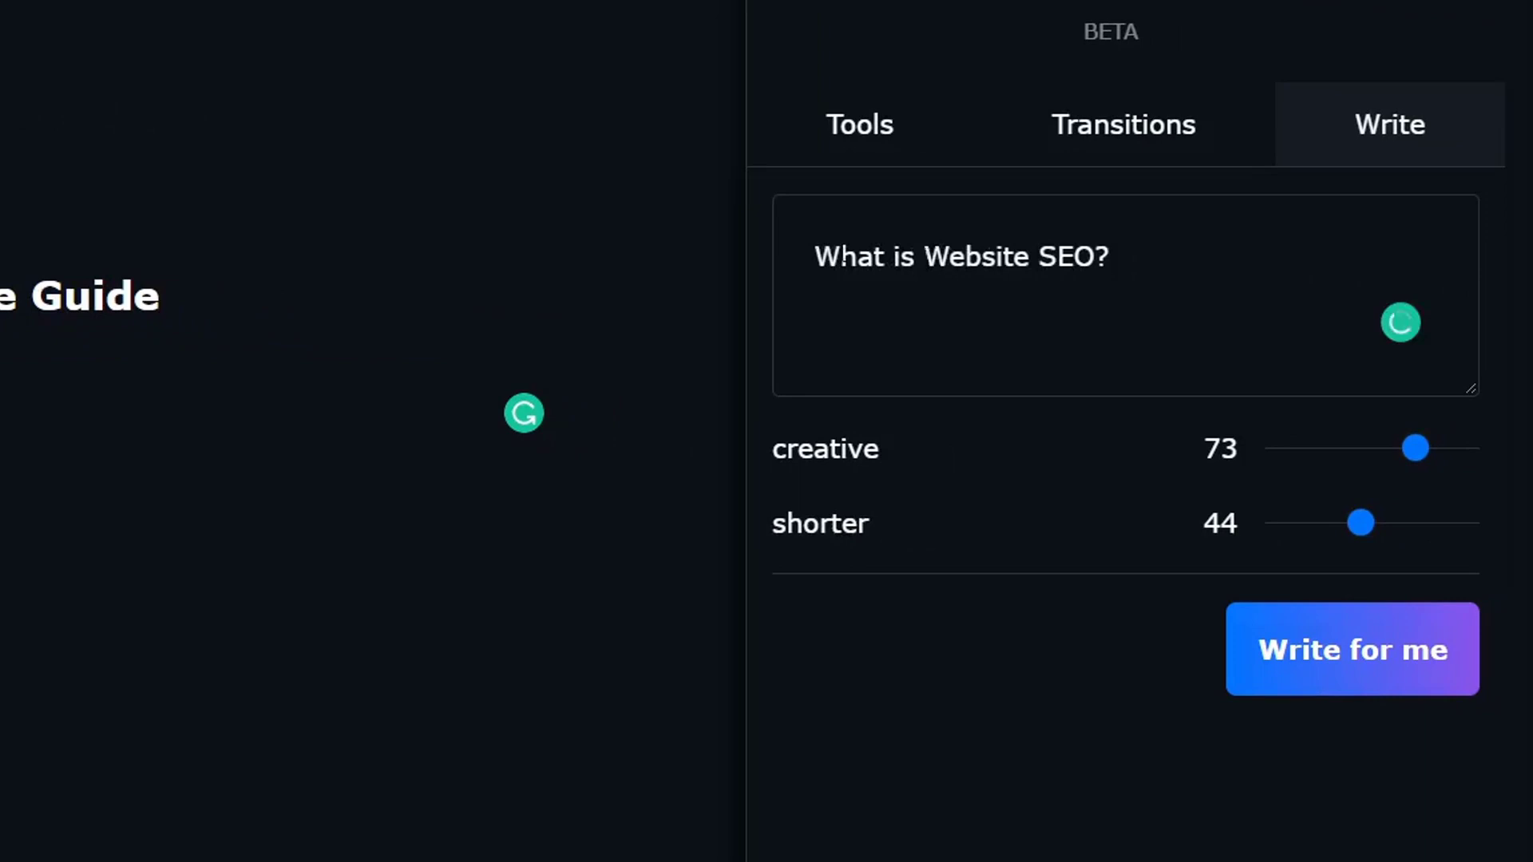
- Complete the context as "Write a blog post on What is Website SEO?" and have the assistant write the text
text(Write a )
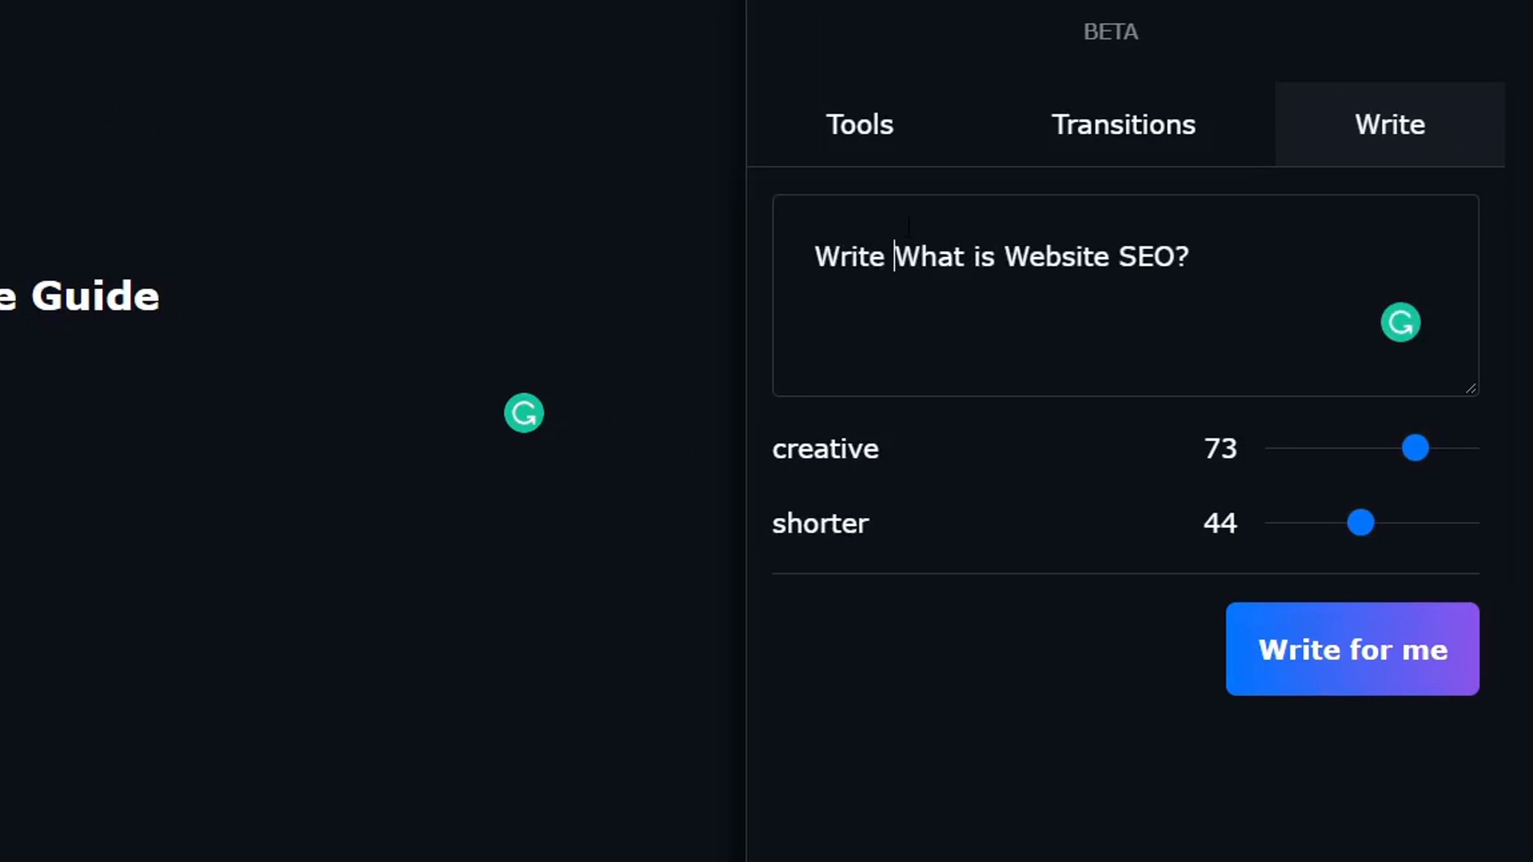
text(blog post about)
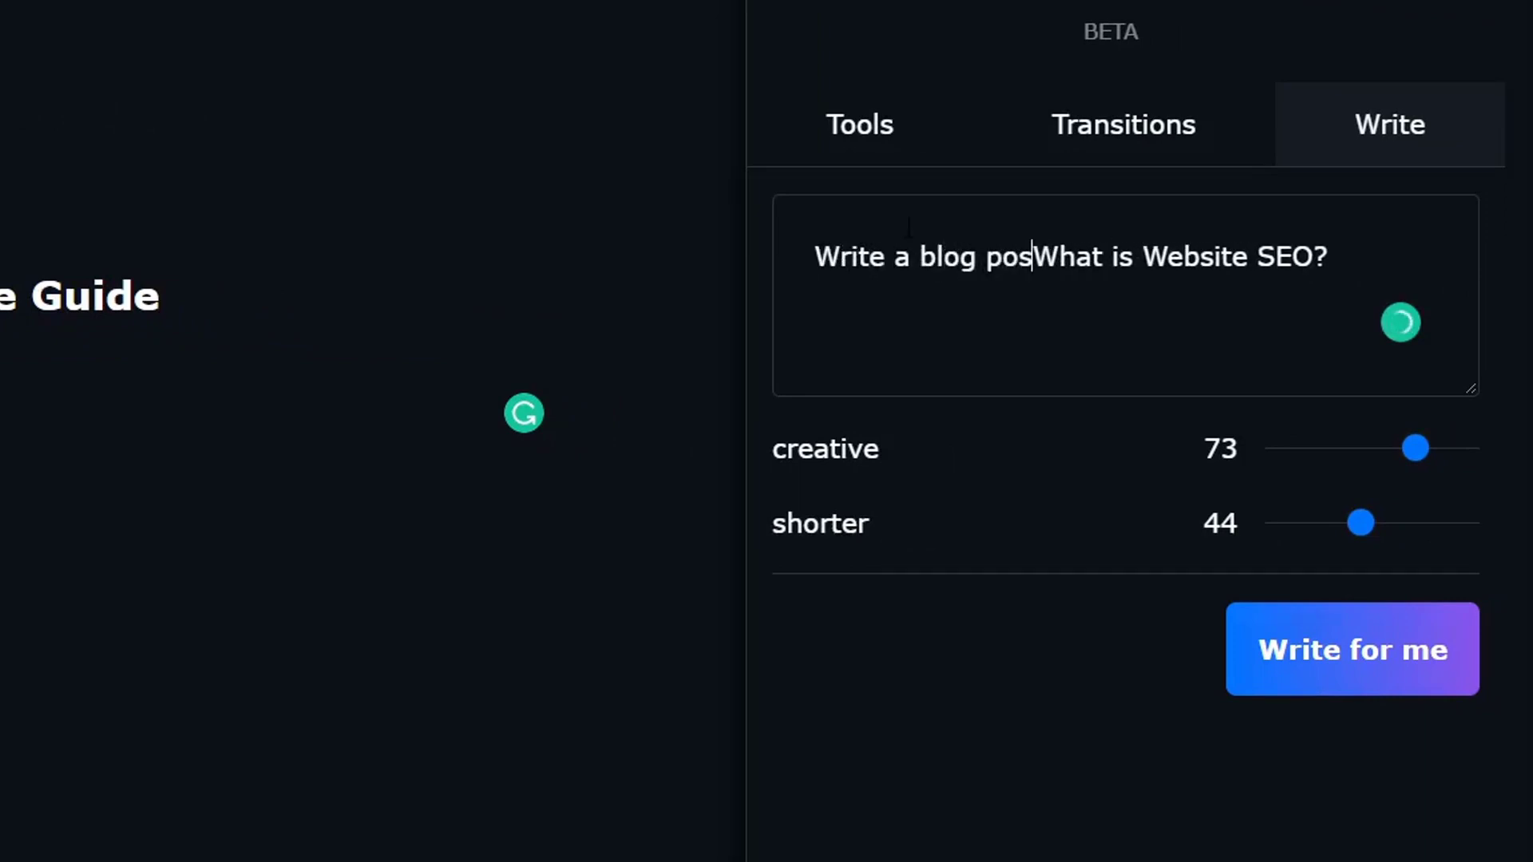
key(BackSpace)
key(BackSpace)
key(BackSpace)
key(BackSpace)
key(BackSpace)
text(on)
key(ctrl+a)
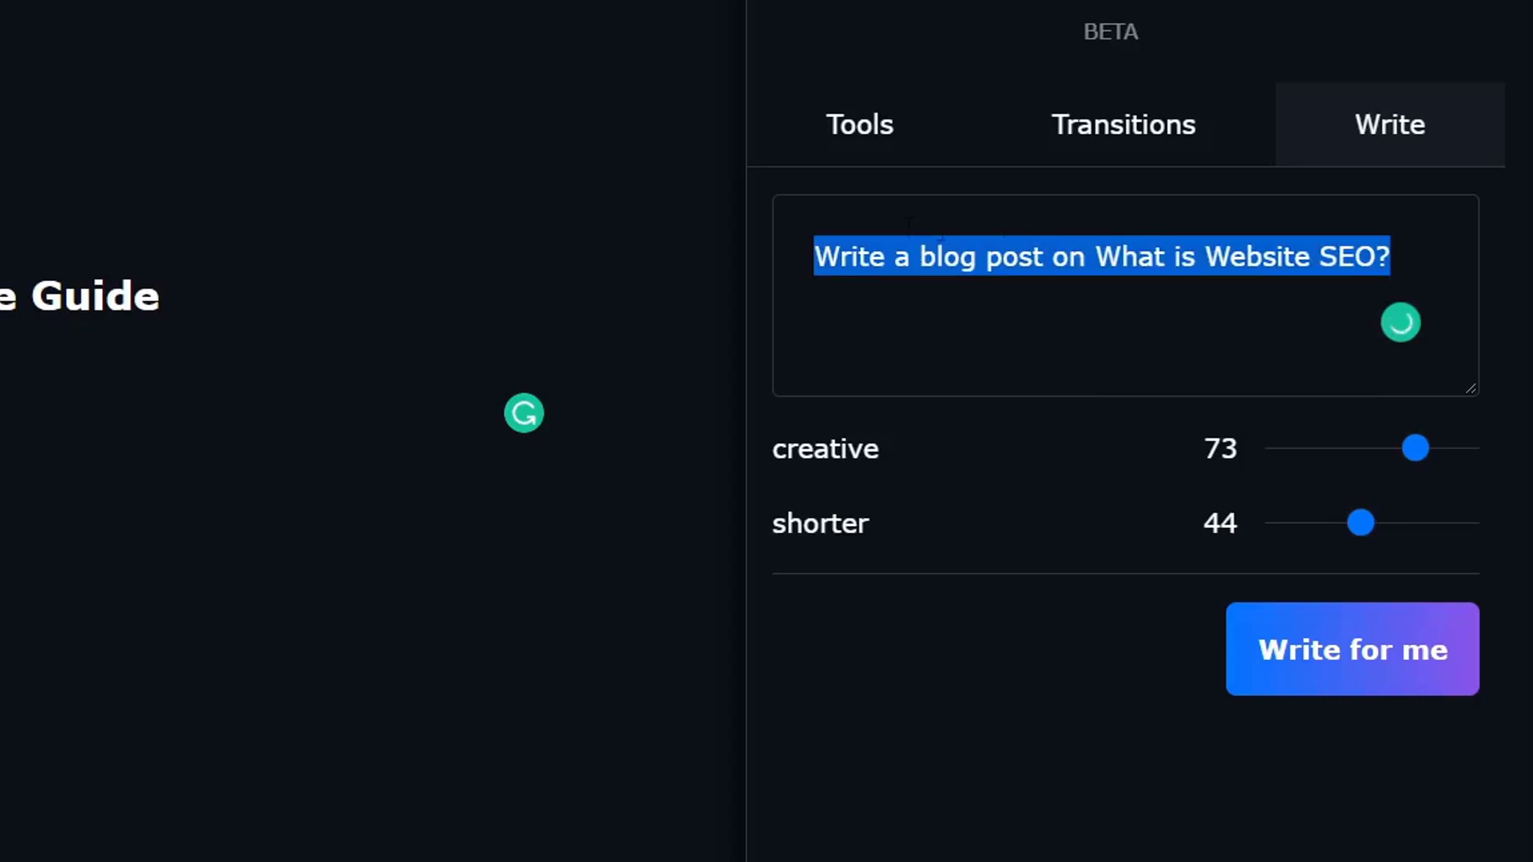
click(1345, 663)
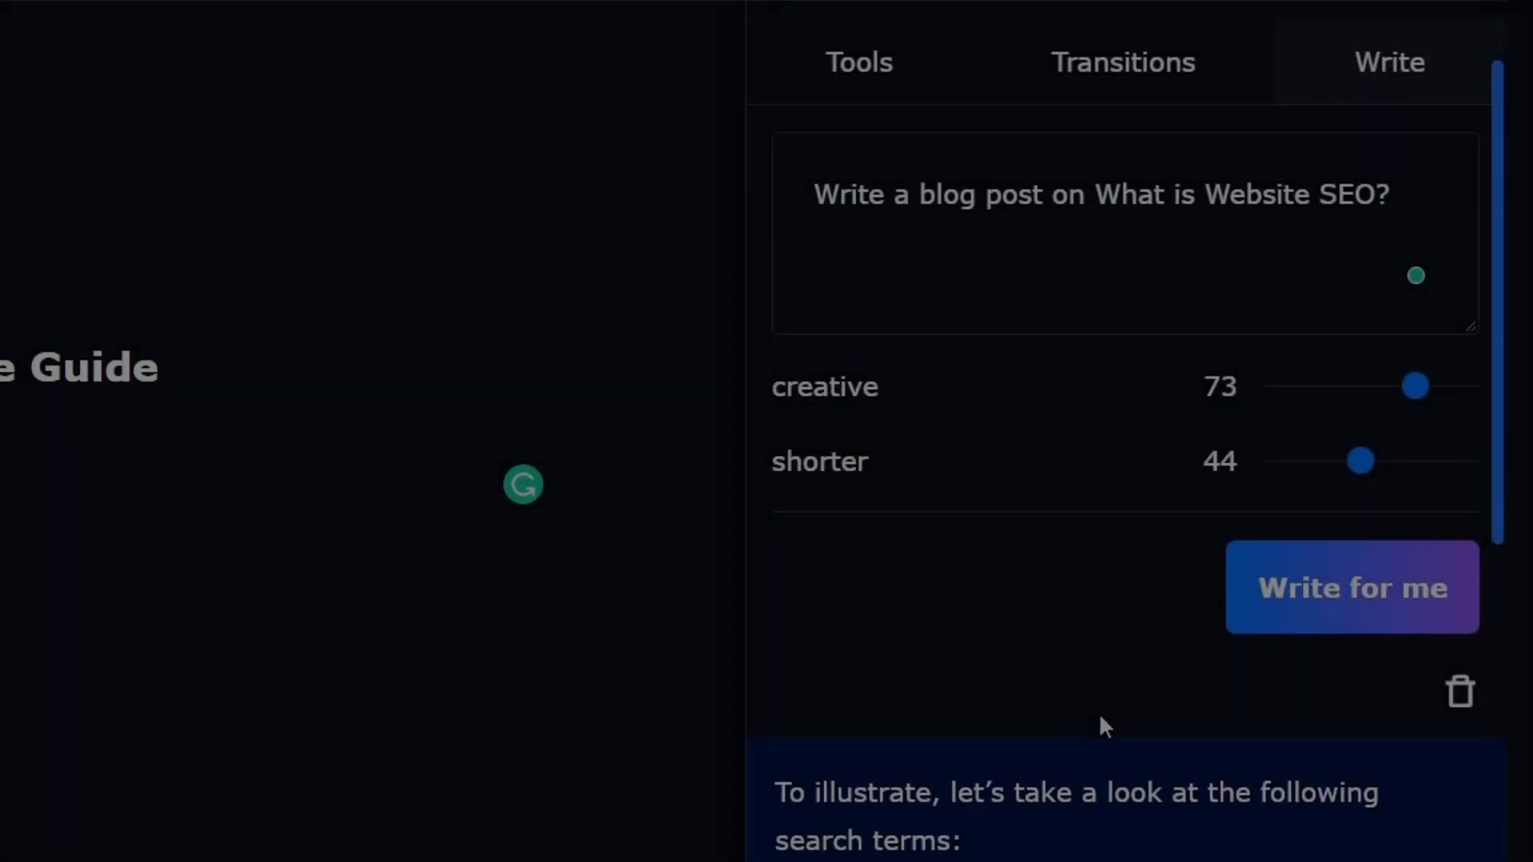
- Switch to the Longform tools and generate a brief for the heading "What is Website SEO? | Ultimate Guide"
scroll(1098, 712, up, 2)
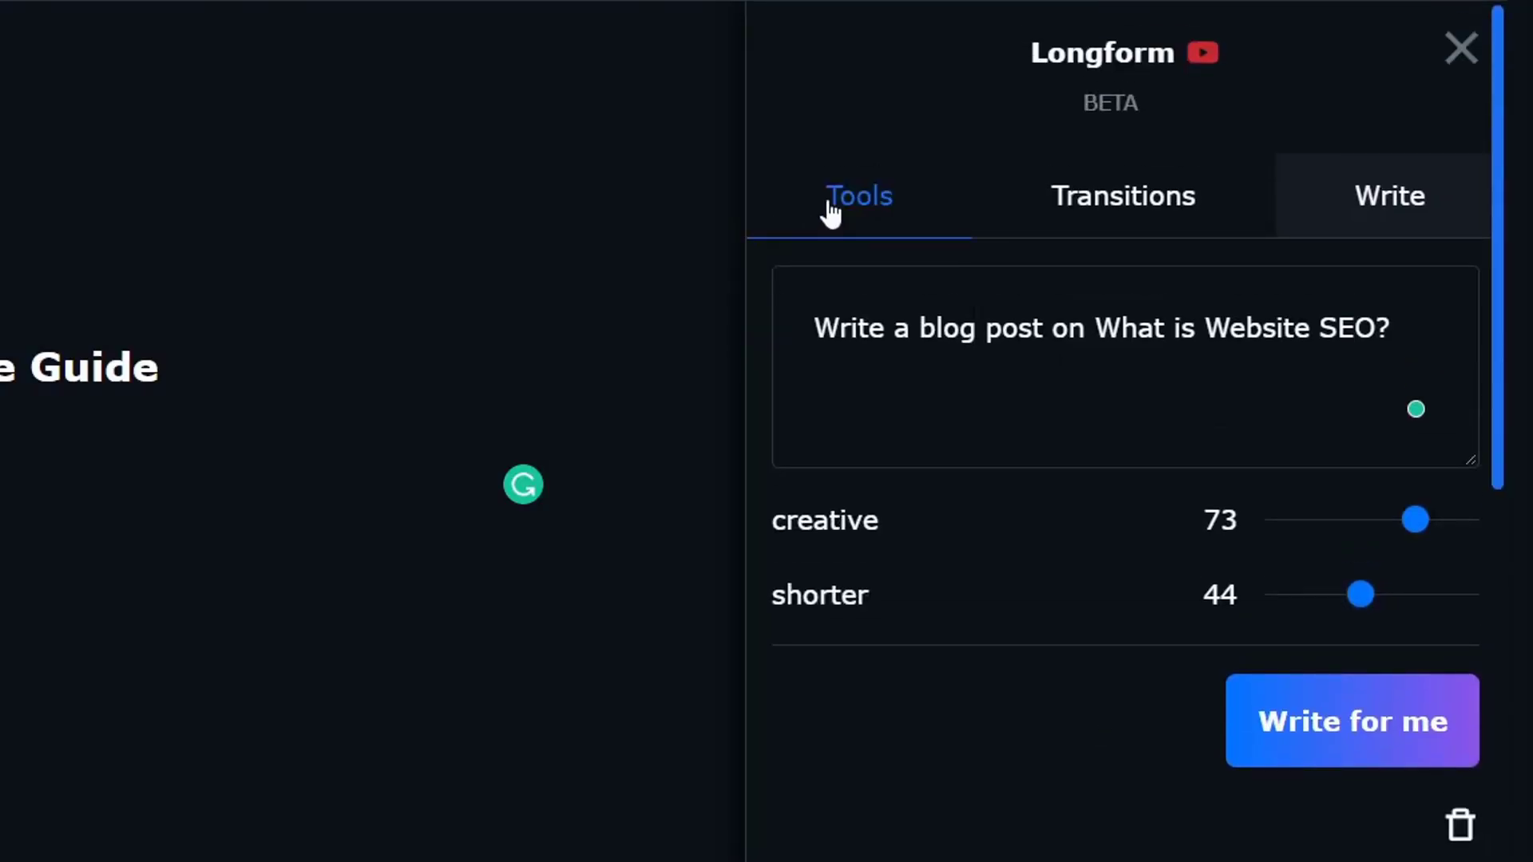
click(874, 203)
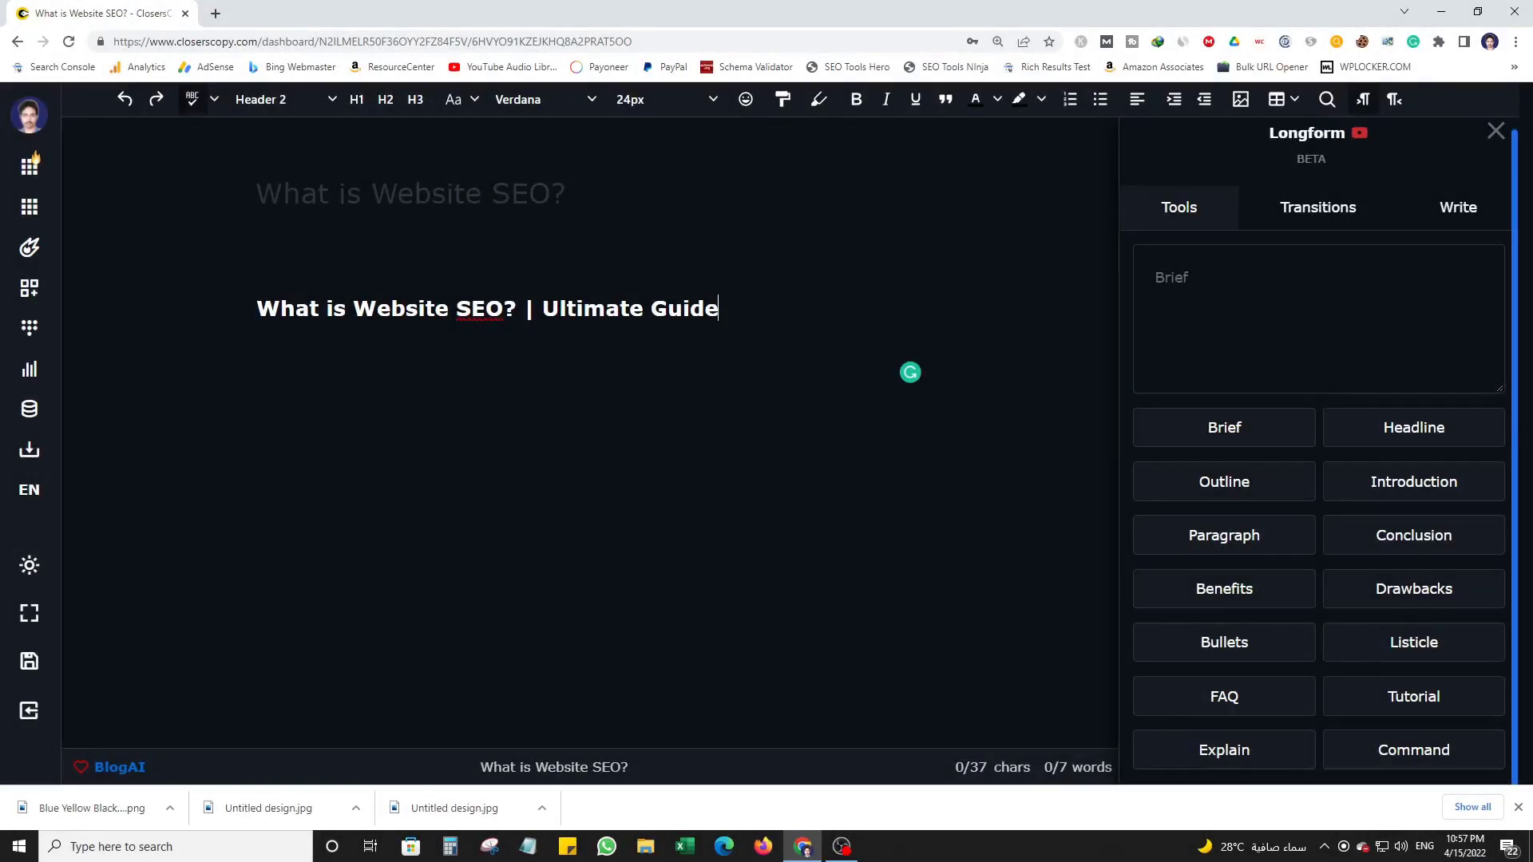
key(ctrl+a)
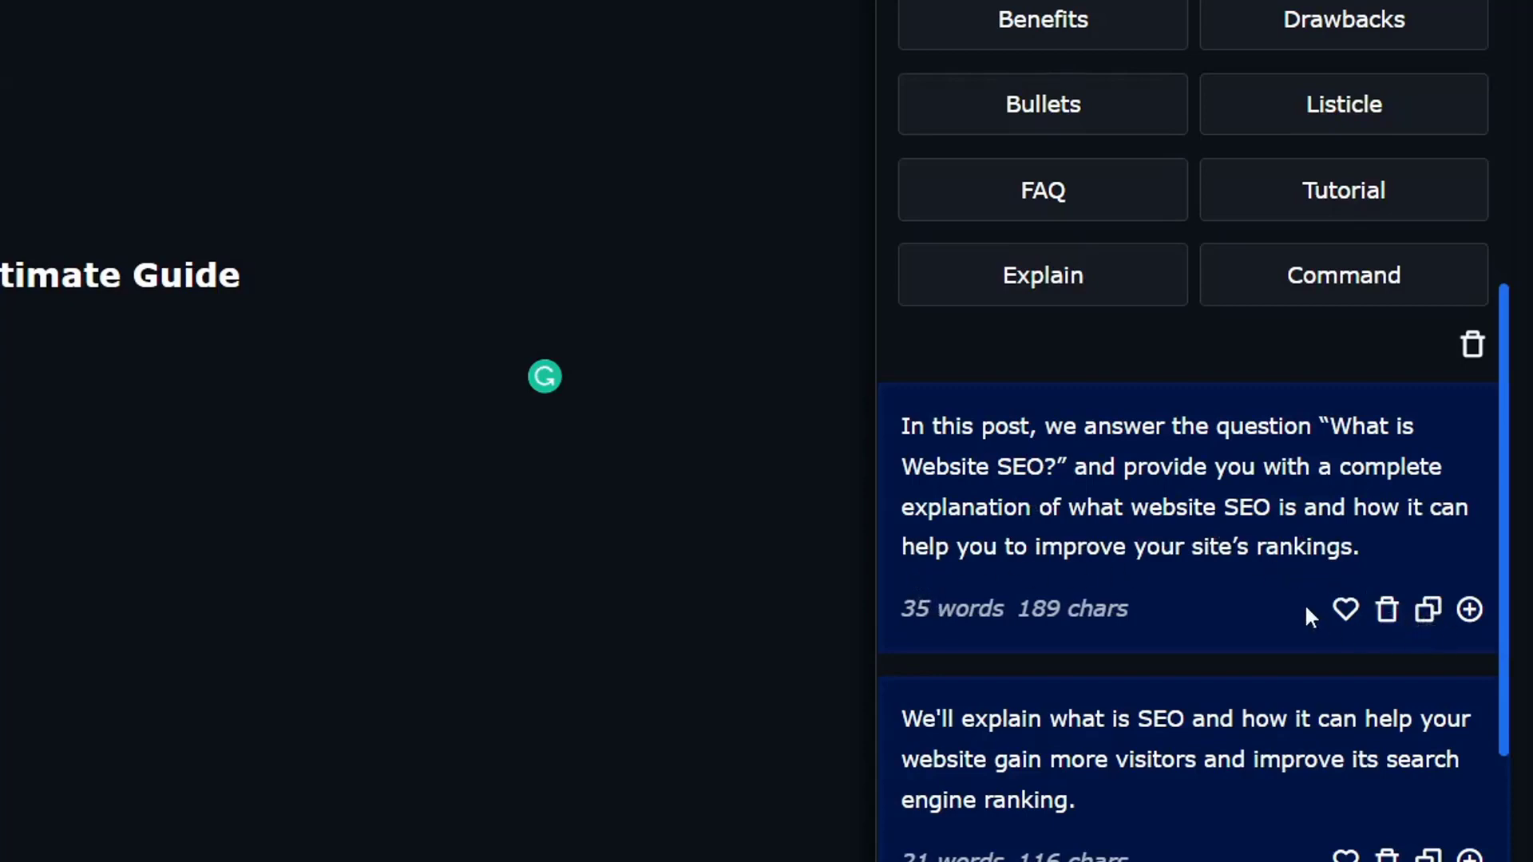
- Use the generated text starting "In this post, we answer the question" as the brief and generate an introduction for the selected heading
scroll(1306, 609, up, 10)
right_click(1056, 273)
click(1122, 474)
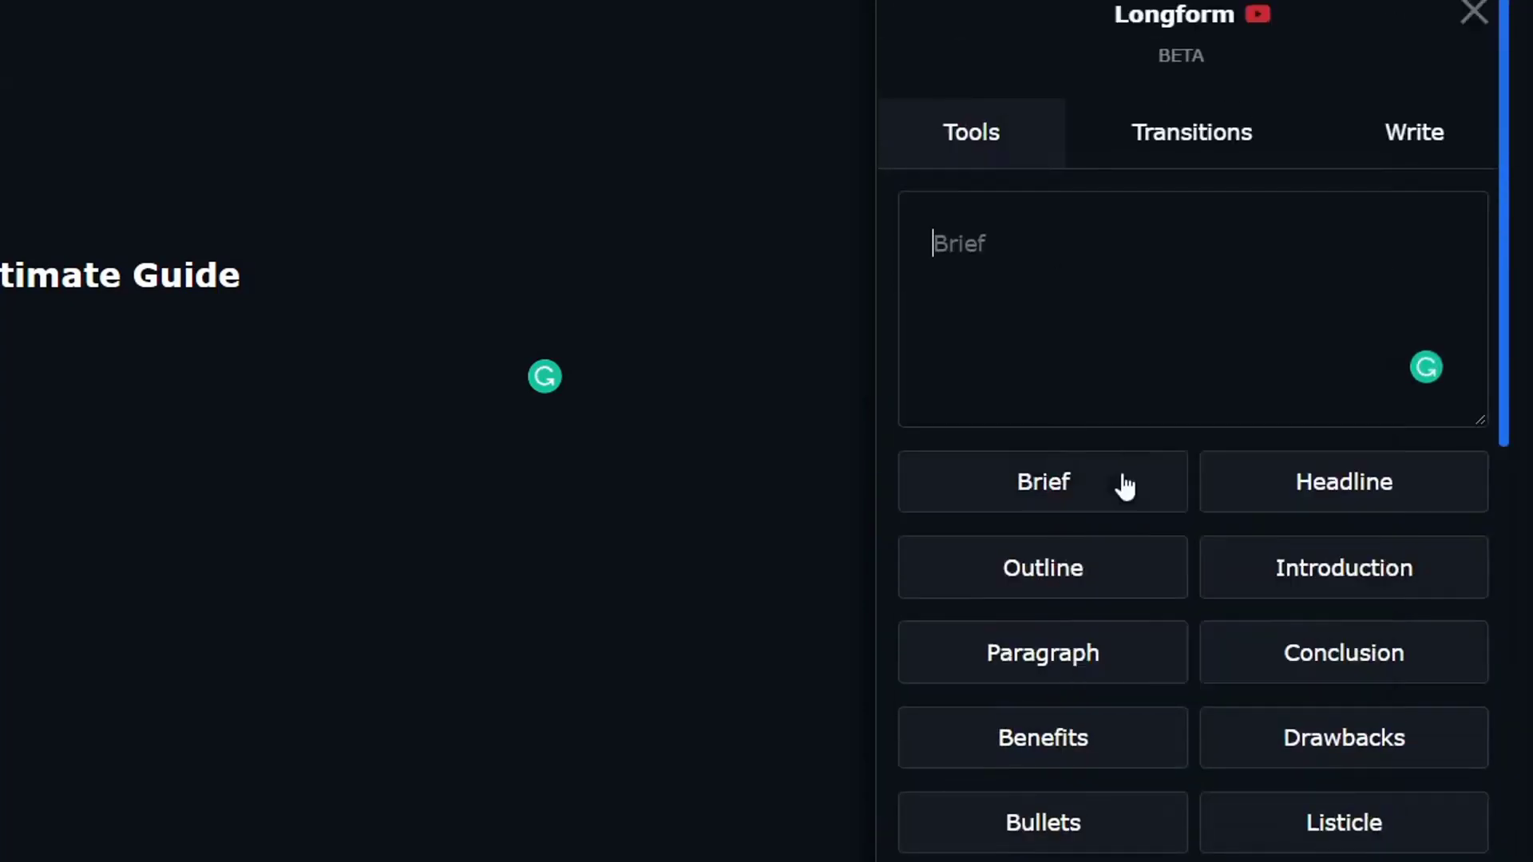
drag(888, 276, 132, 268)
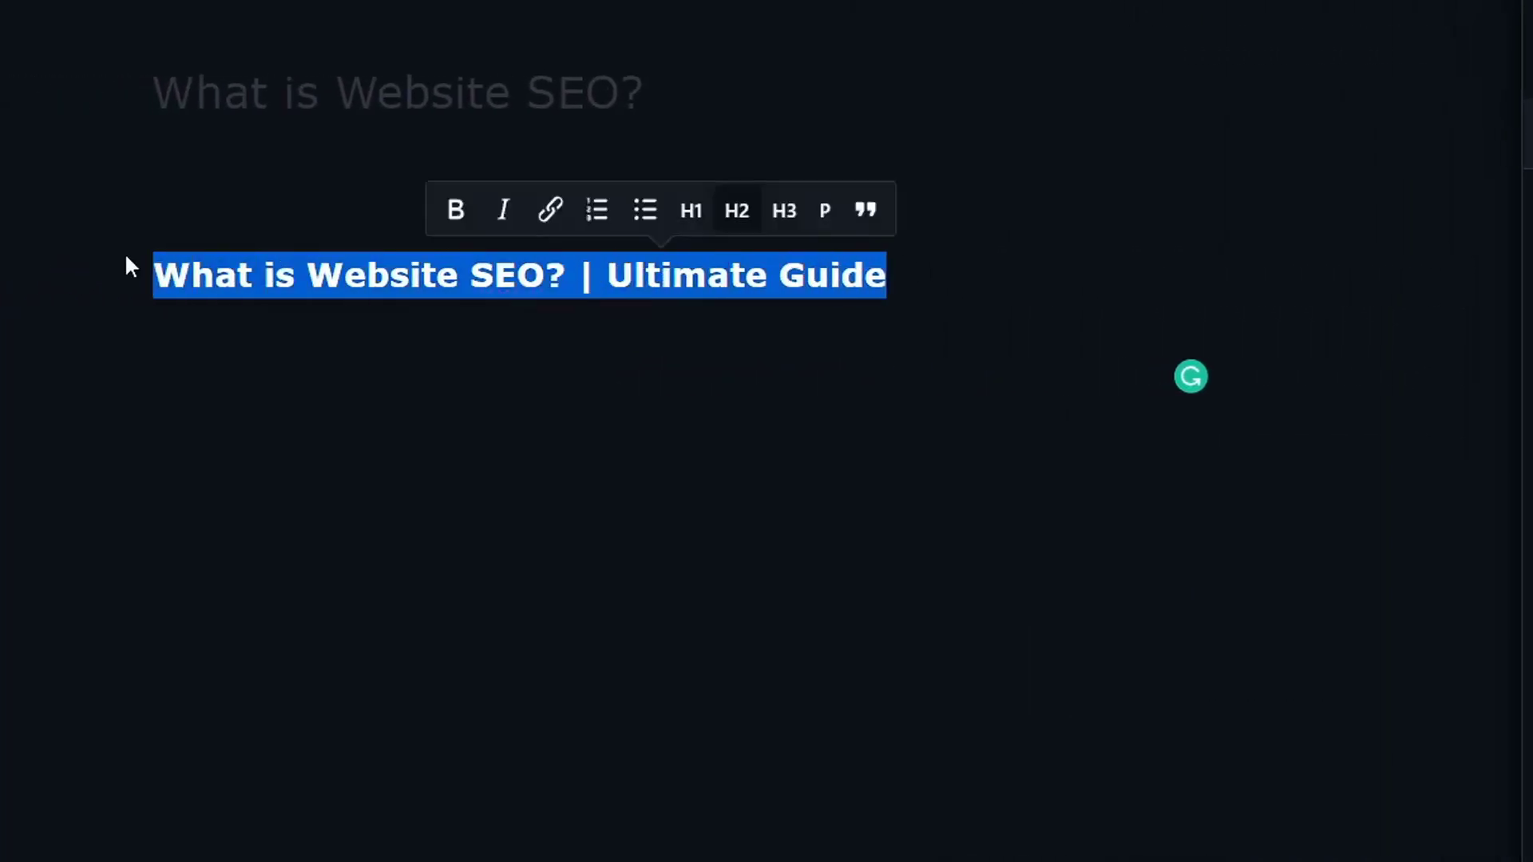
click(1349, 587)
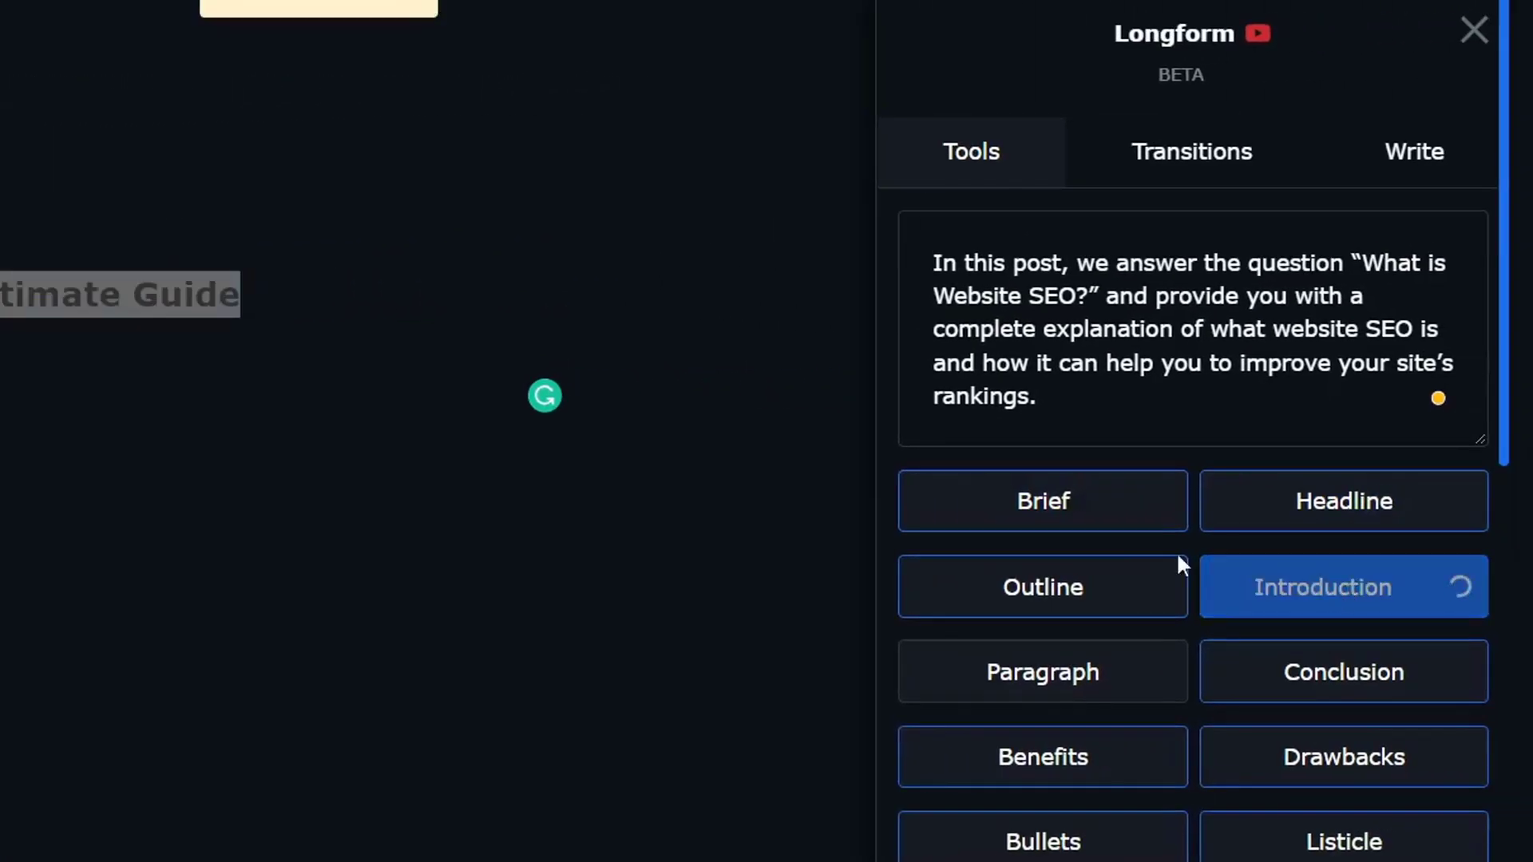
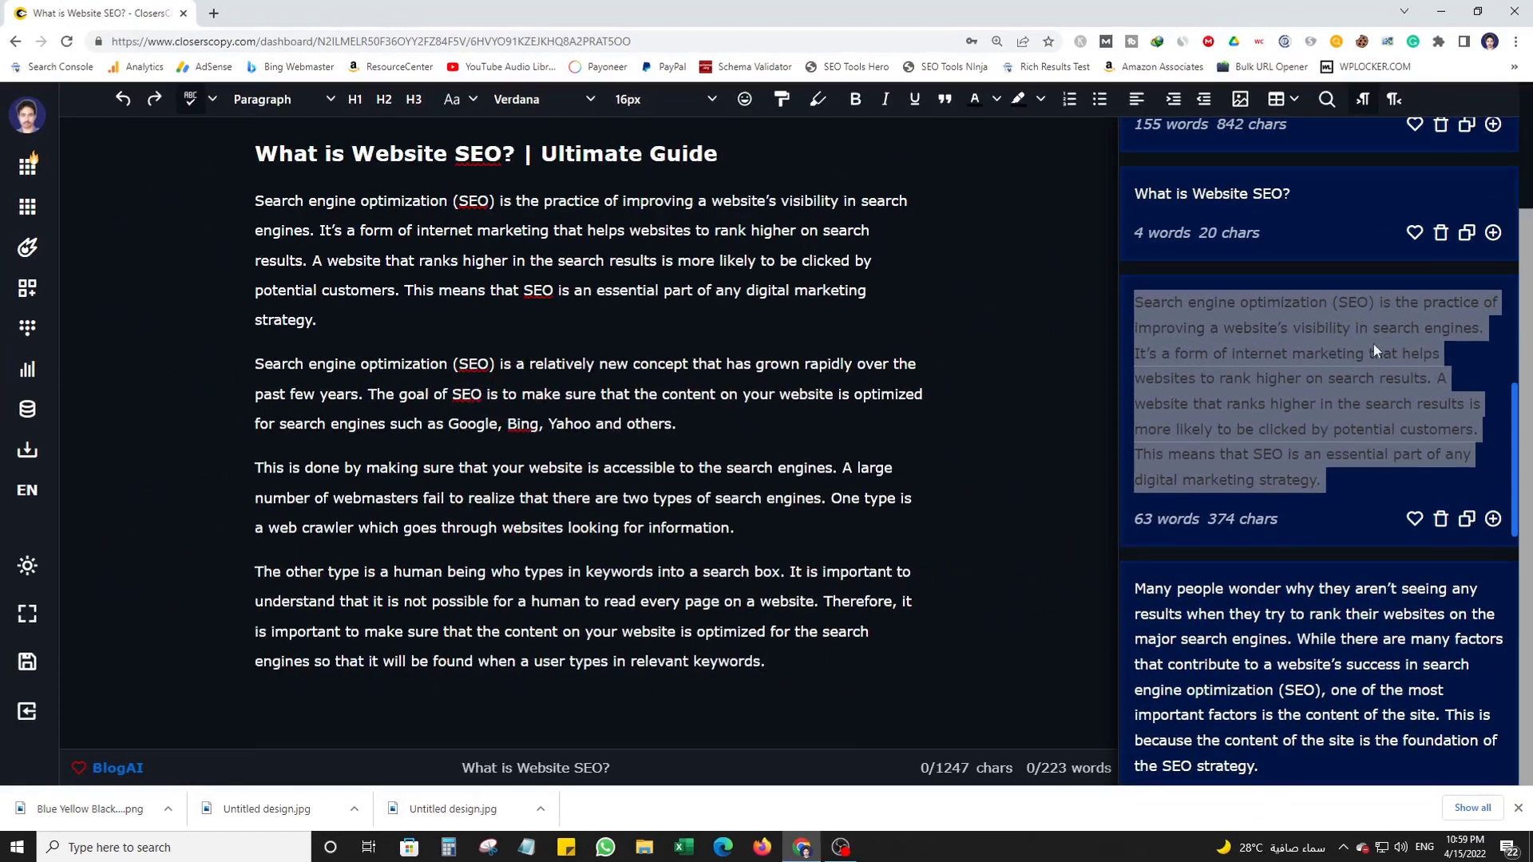
- Review the introduction paragraphs placed under the heading "What is Website SEO? | Ultimate Guide"
scroll(1373, 344, up, 10)
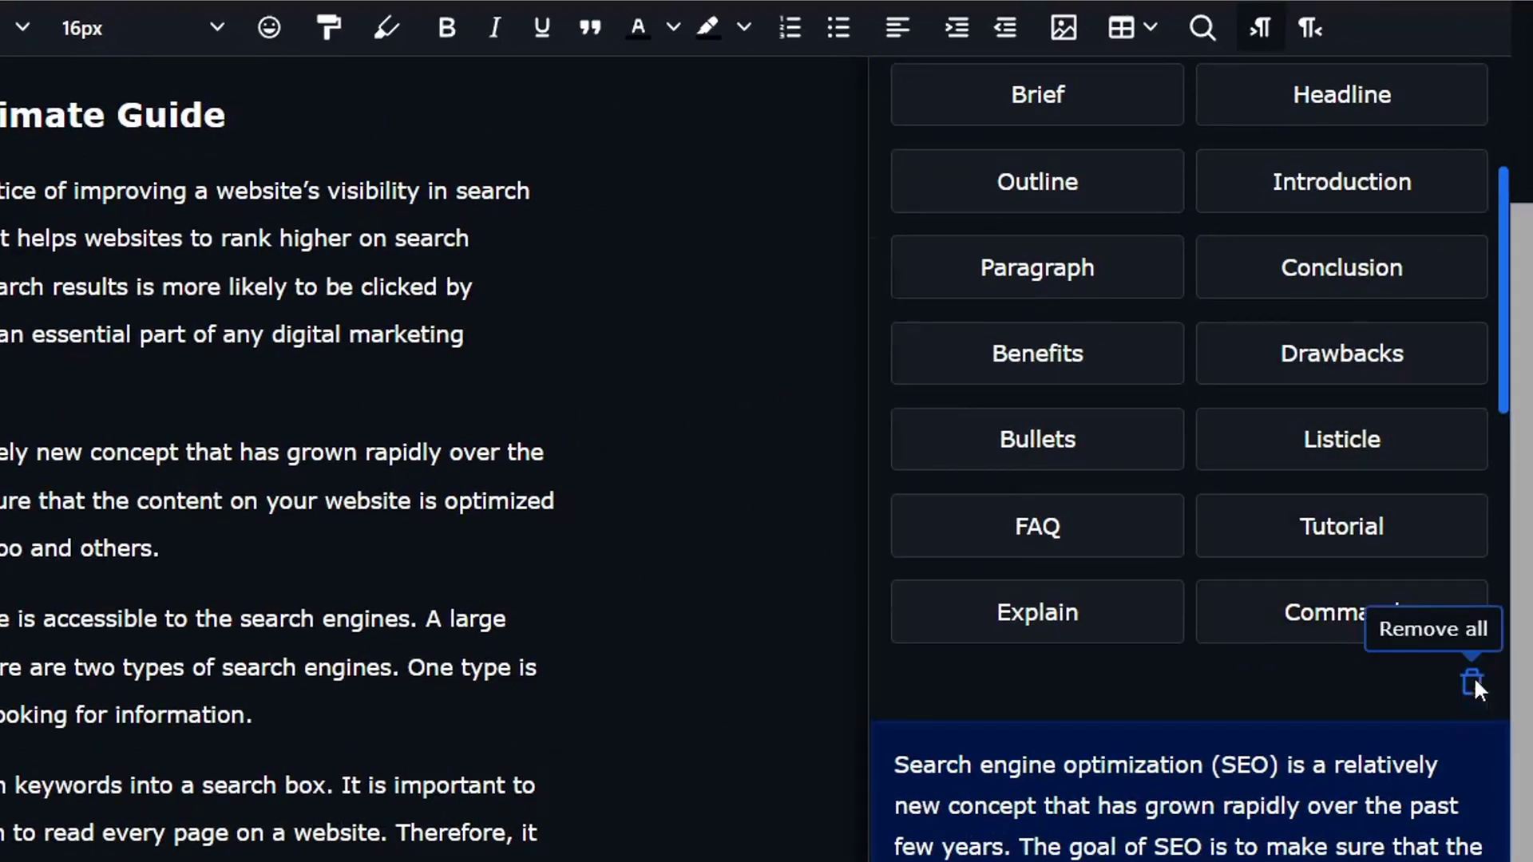
scroll(903, 599, up, 5)
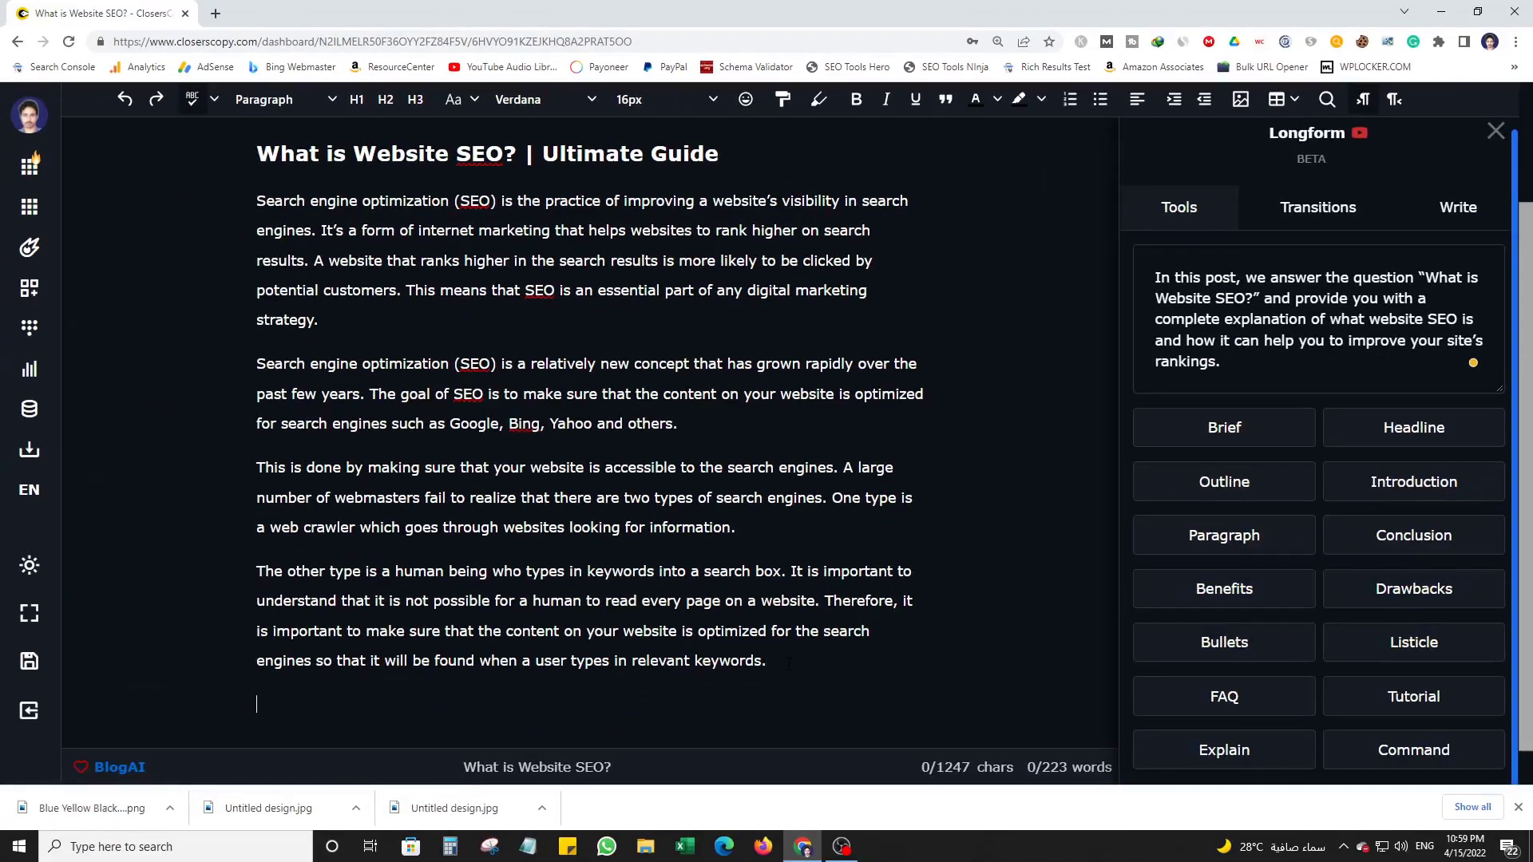
scroll(645, 754, down, 1)
scroll(256, 742, down, 4)
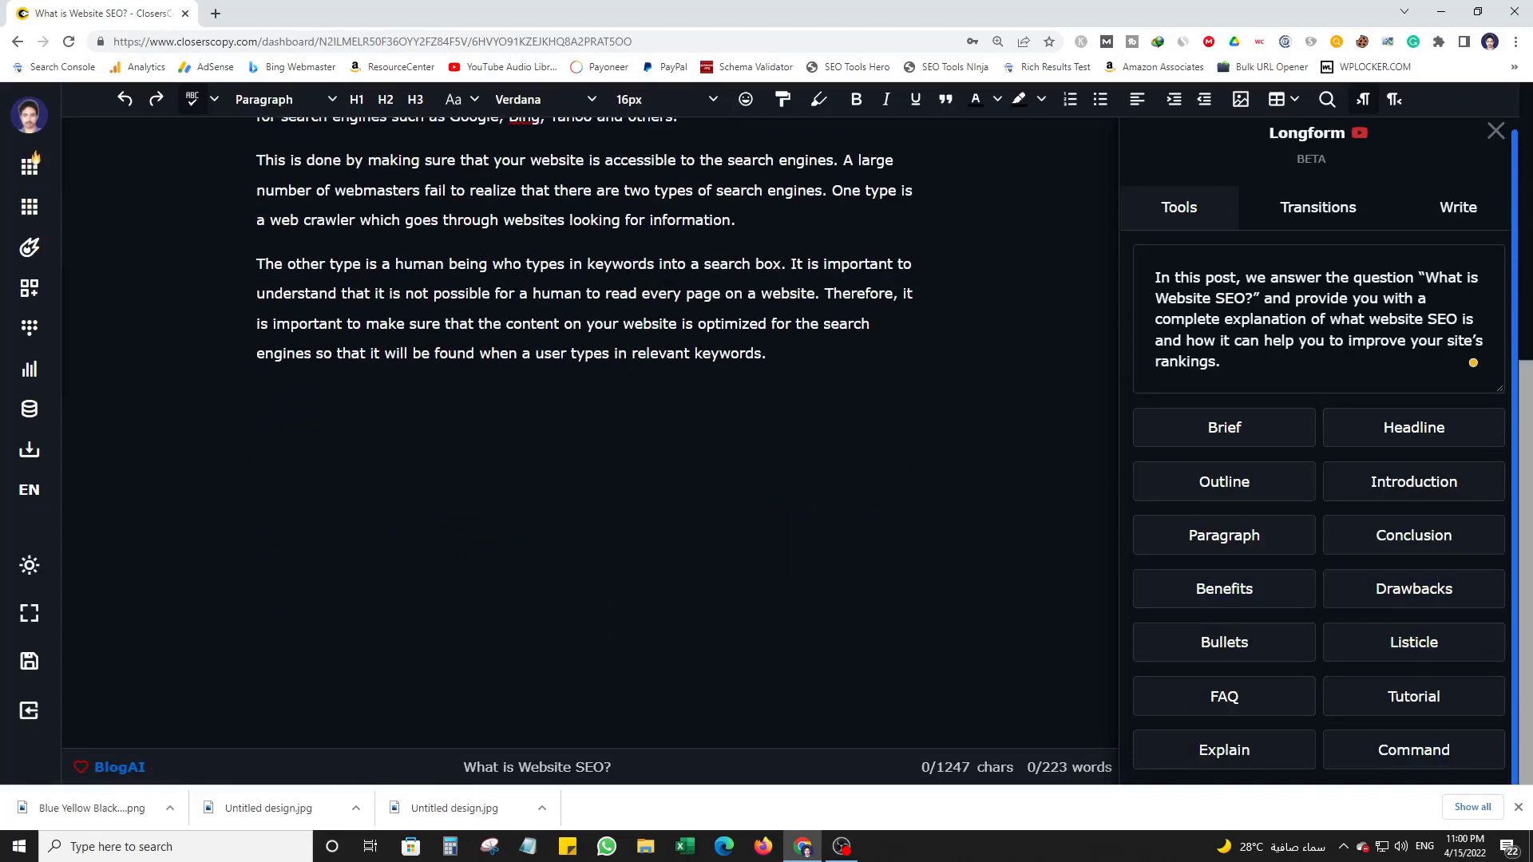
scroll(756, 472, up, 8)
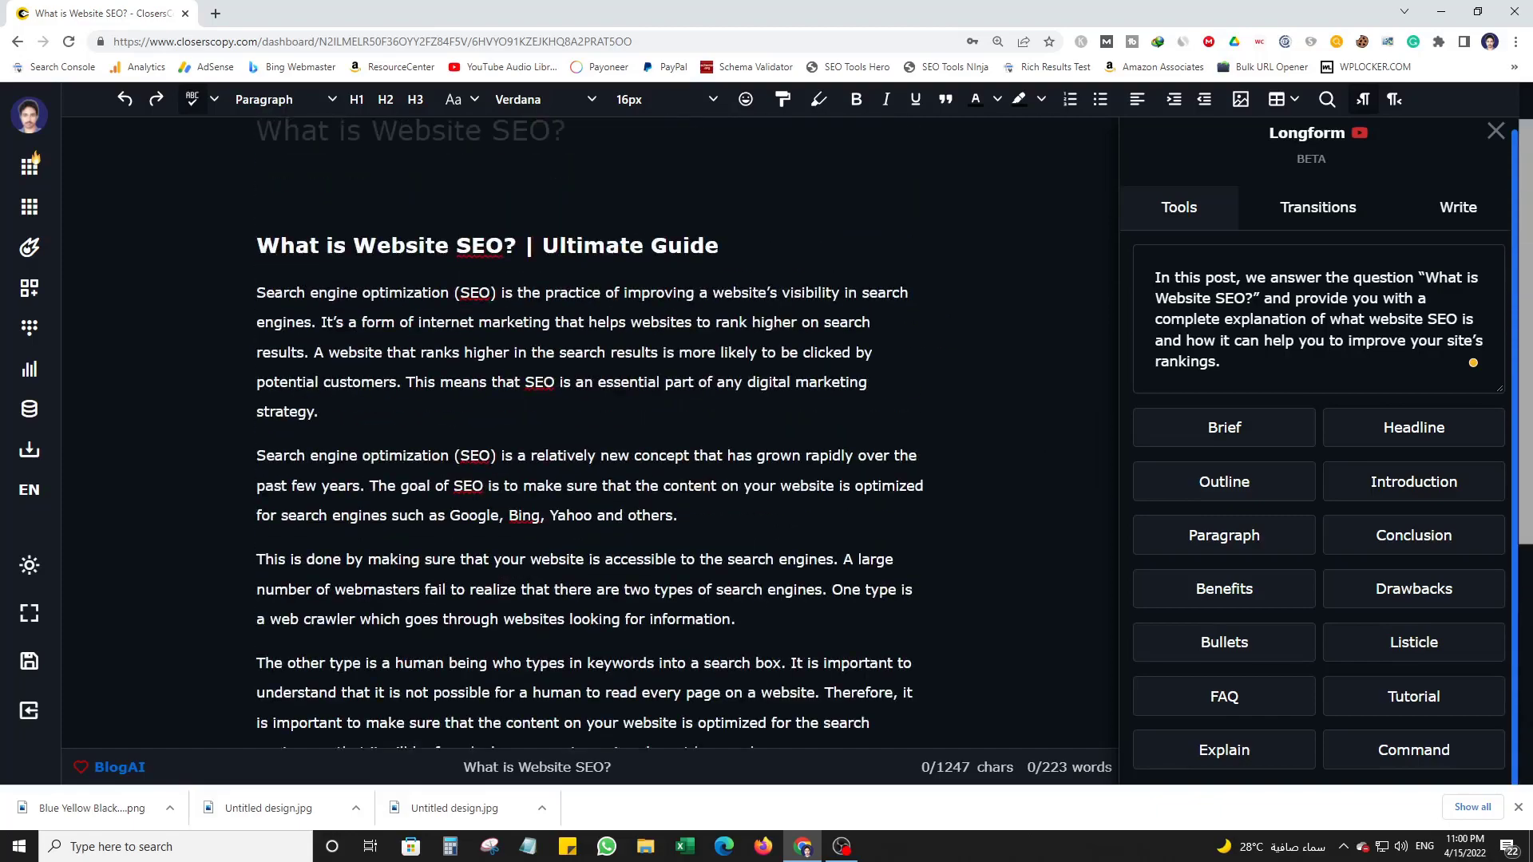
scroll(756, 472, down, 7)
scroll(755, 473, up, 5)
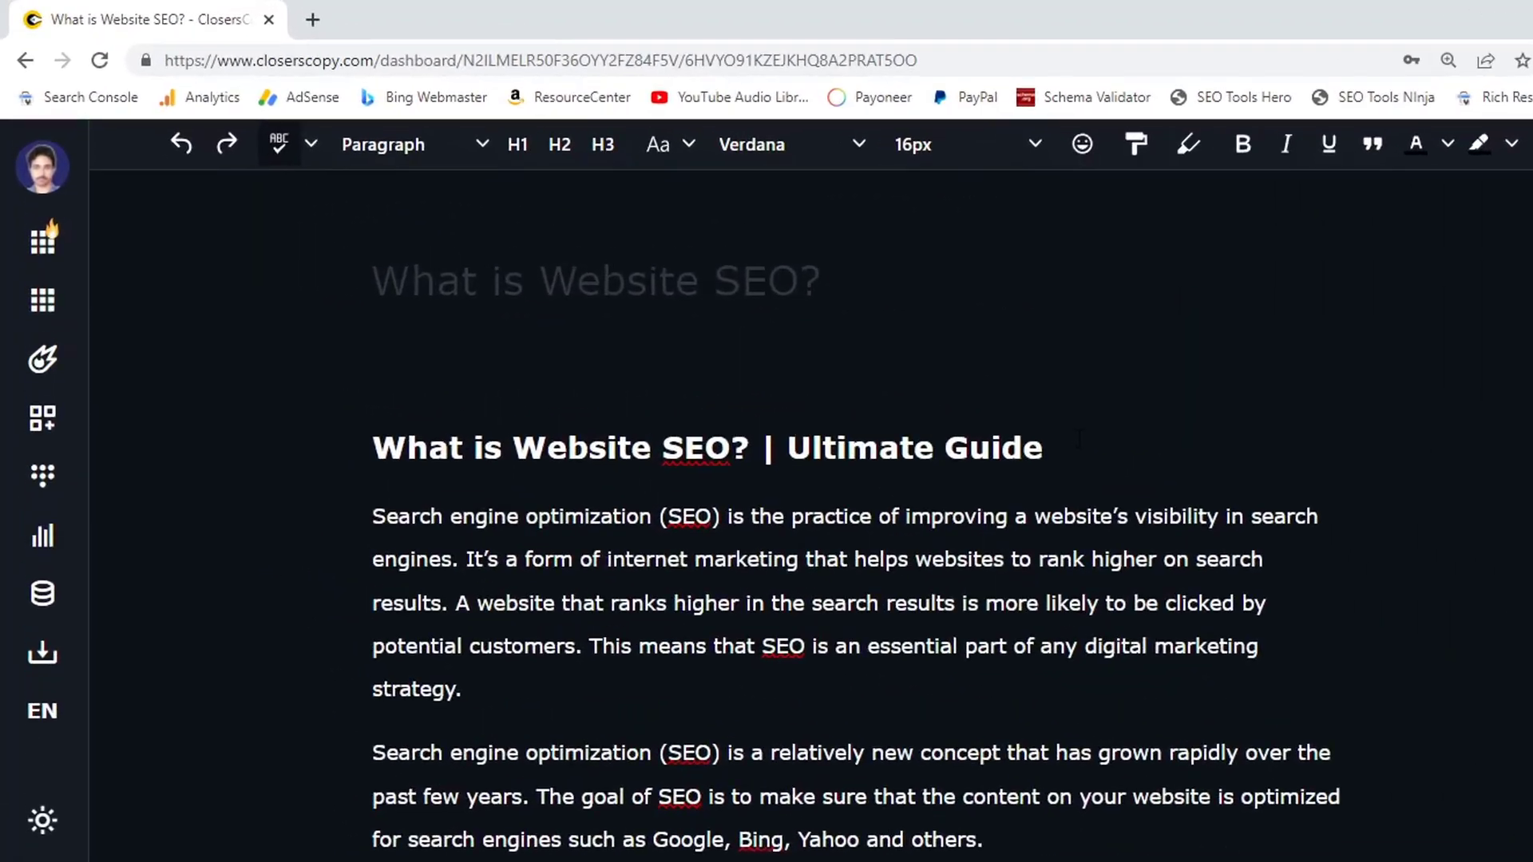
- Generate an outline from the heading "What is Website SEO? | Ultimate Guide"
drag(719, 310, 301, 313)
drag(460, 476, 423, 475)
click(392, 476)
click(489, 478)
key(ctrl+a)
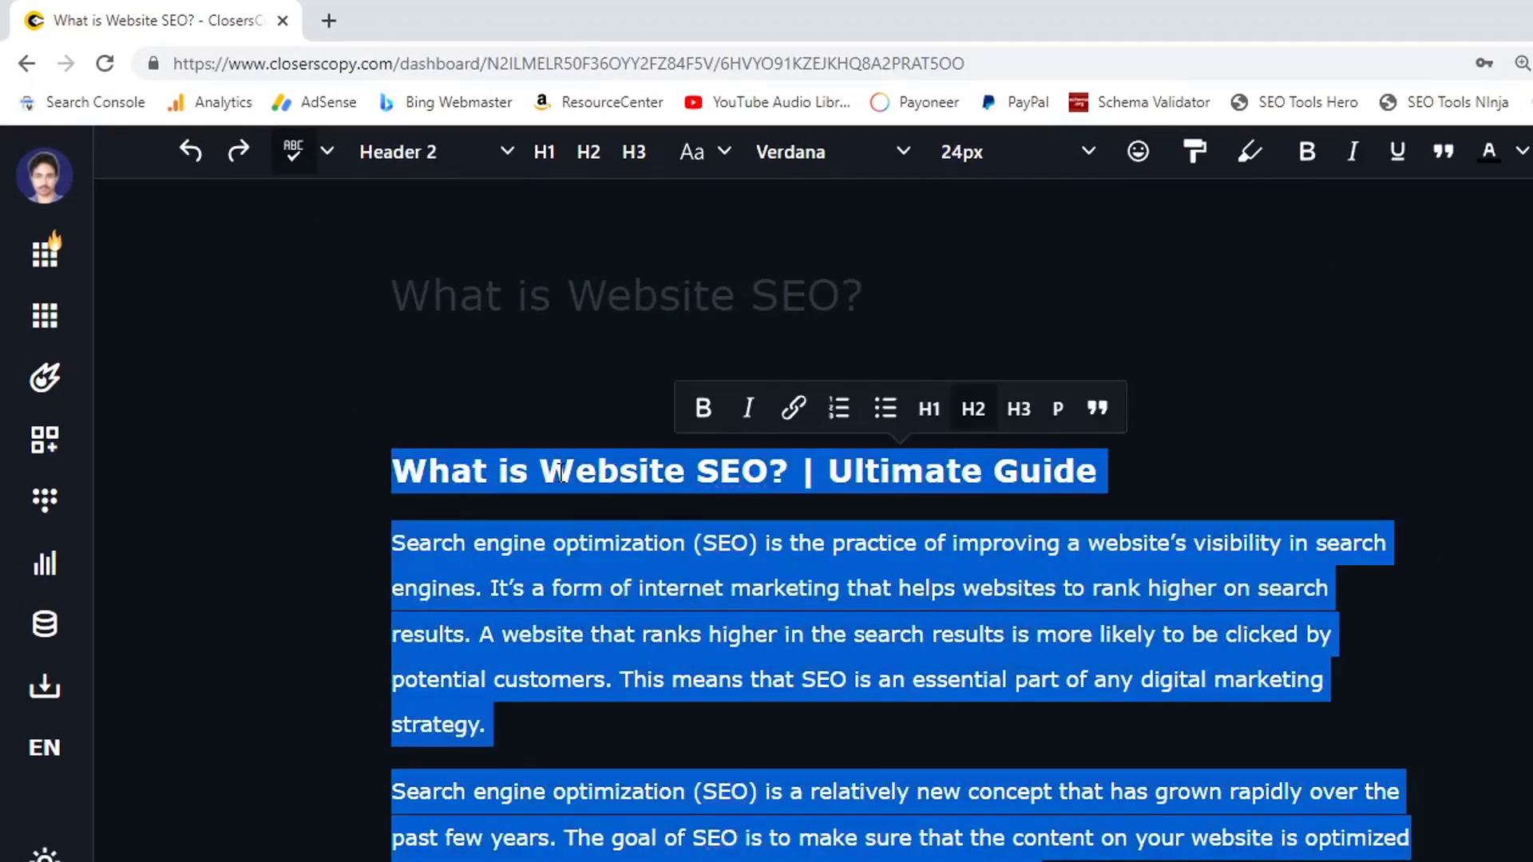
triple_click(561, 473)
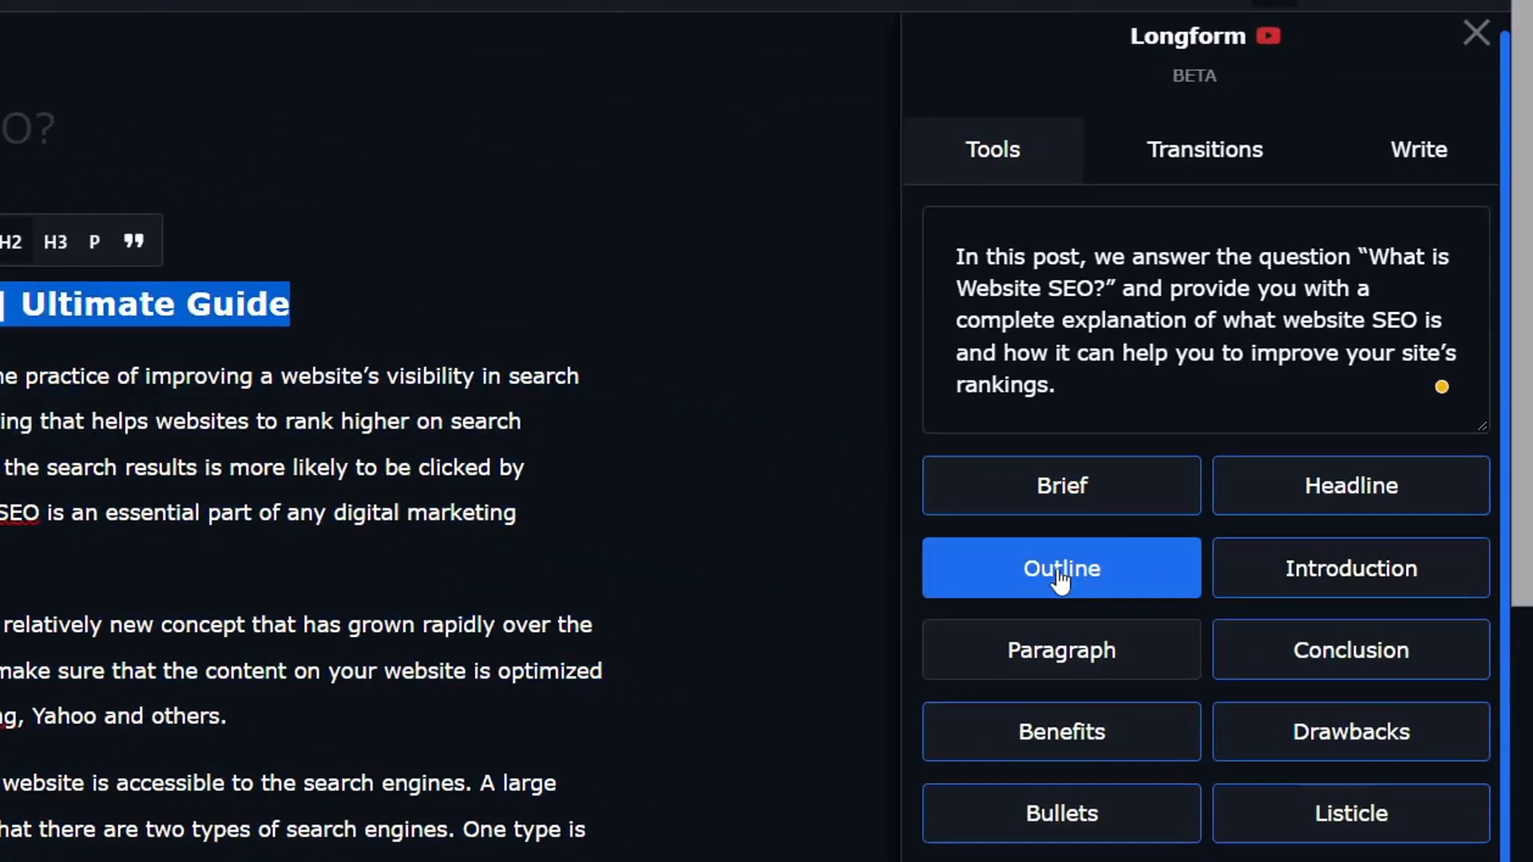
click(1056, 573)
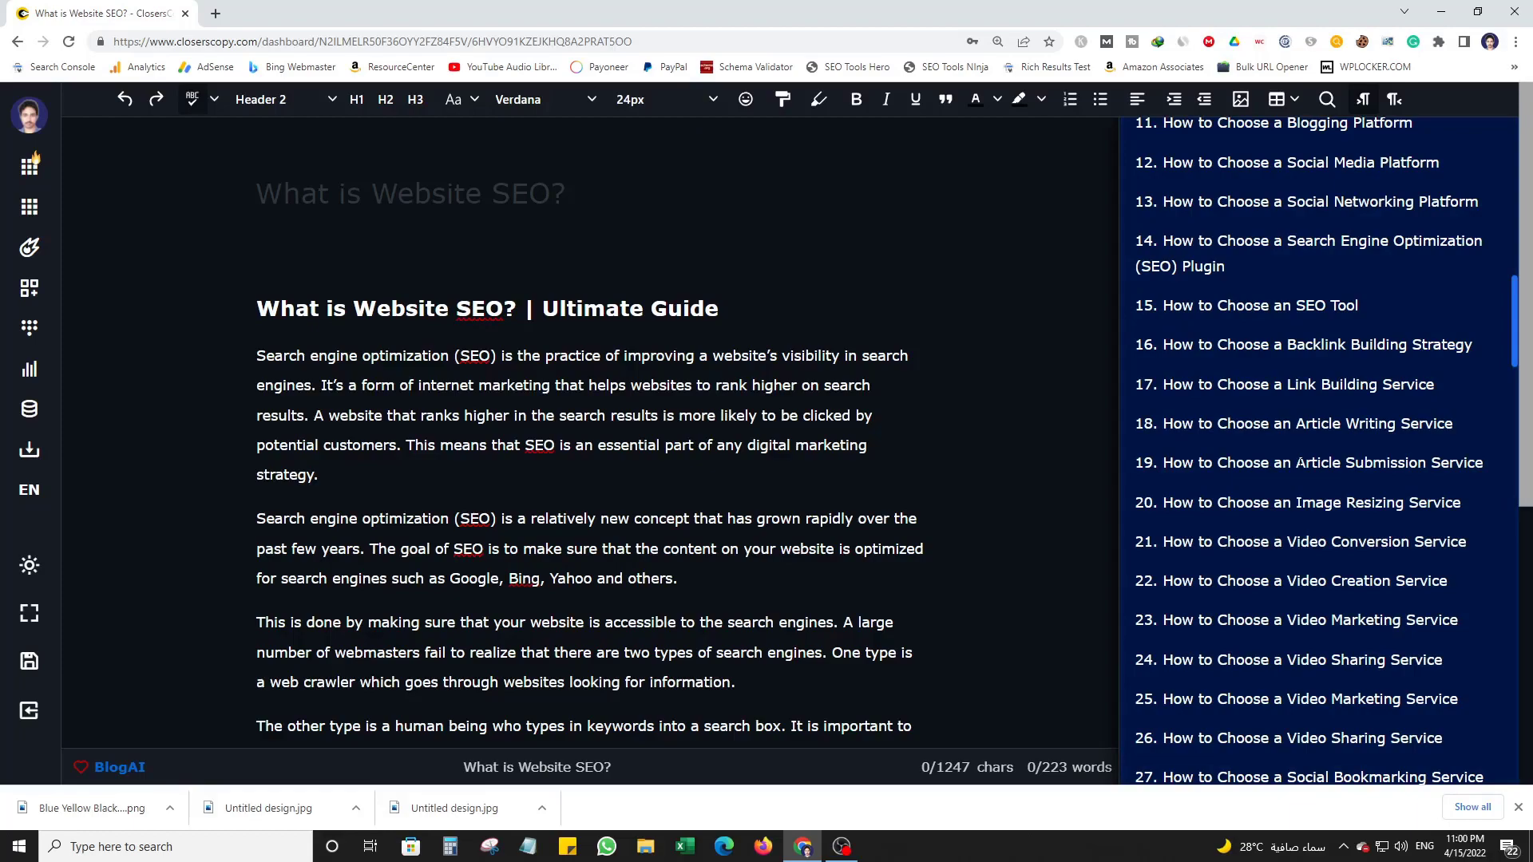
- Copy the first outline item, "What is Website SEO?", into a new line after the paragraph ending "Bing, Yahoo and others."
scroll(1313, 504, up, 5)
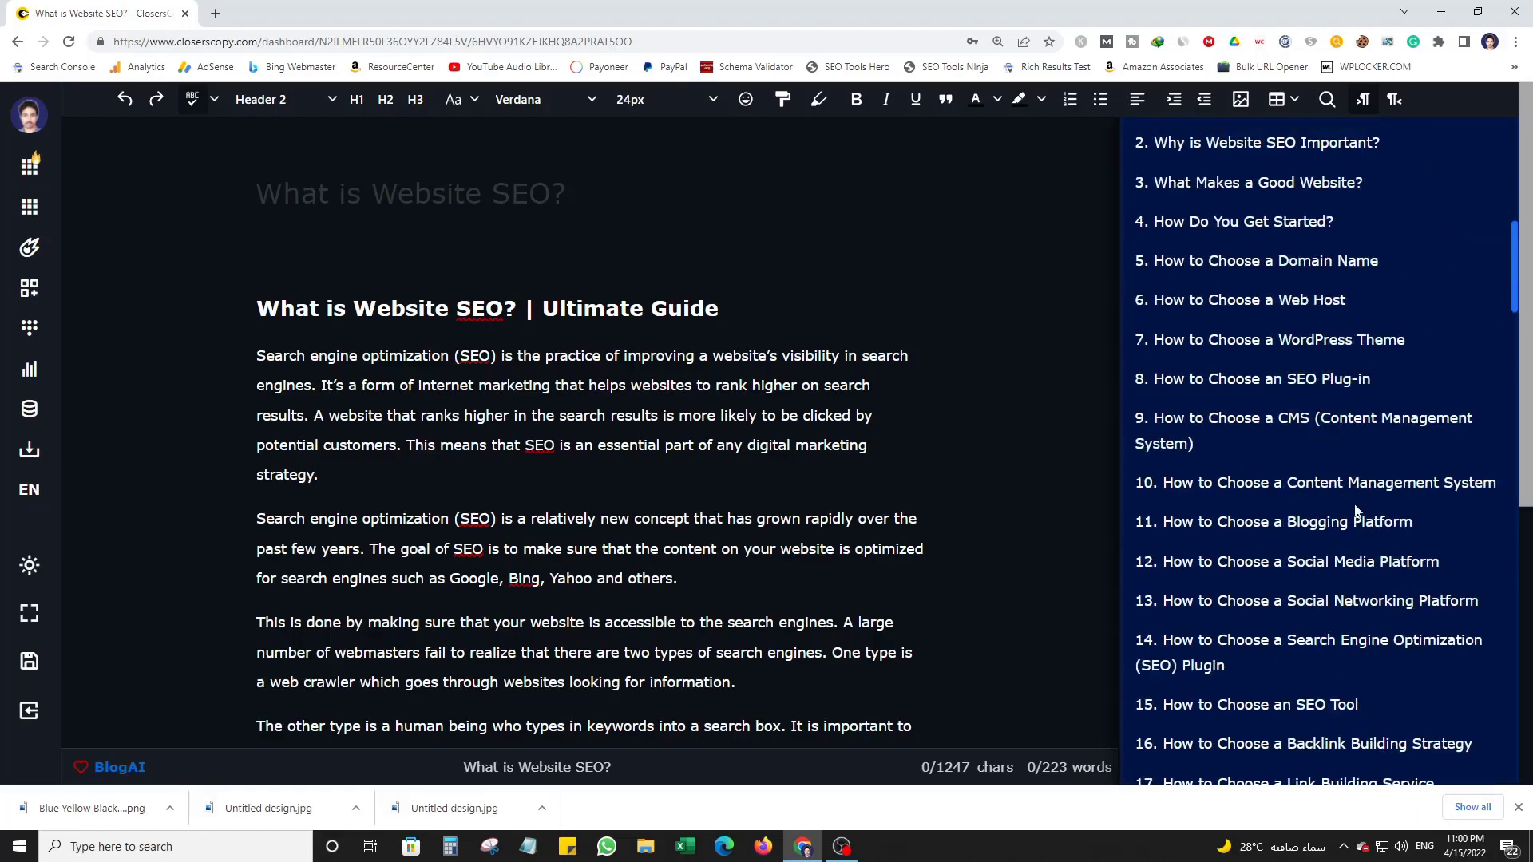
scroll(1355, 511, up, 4)
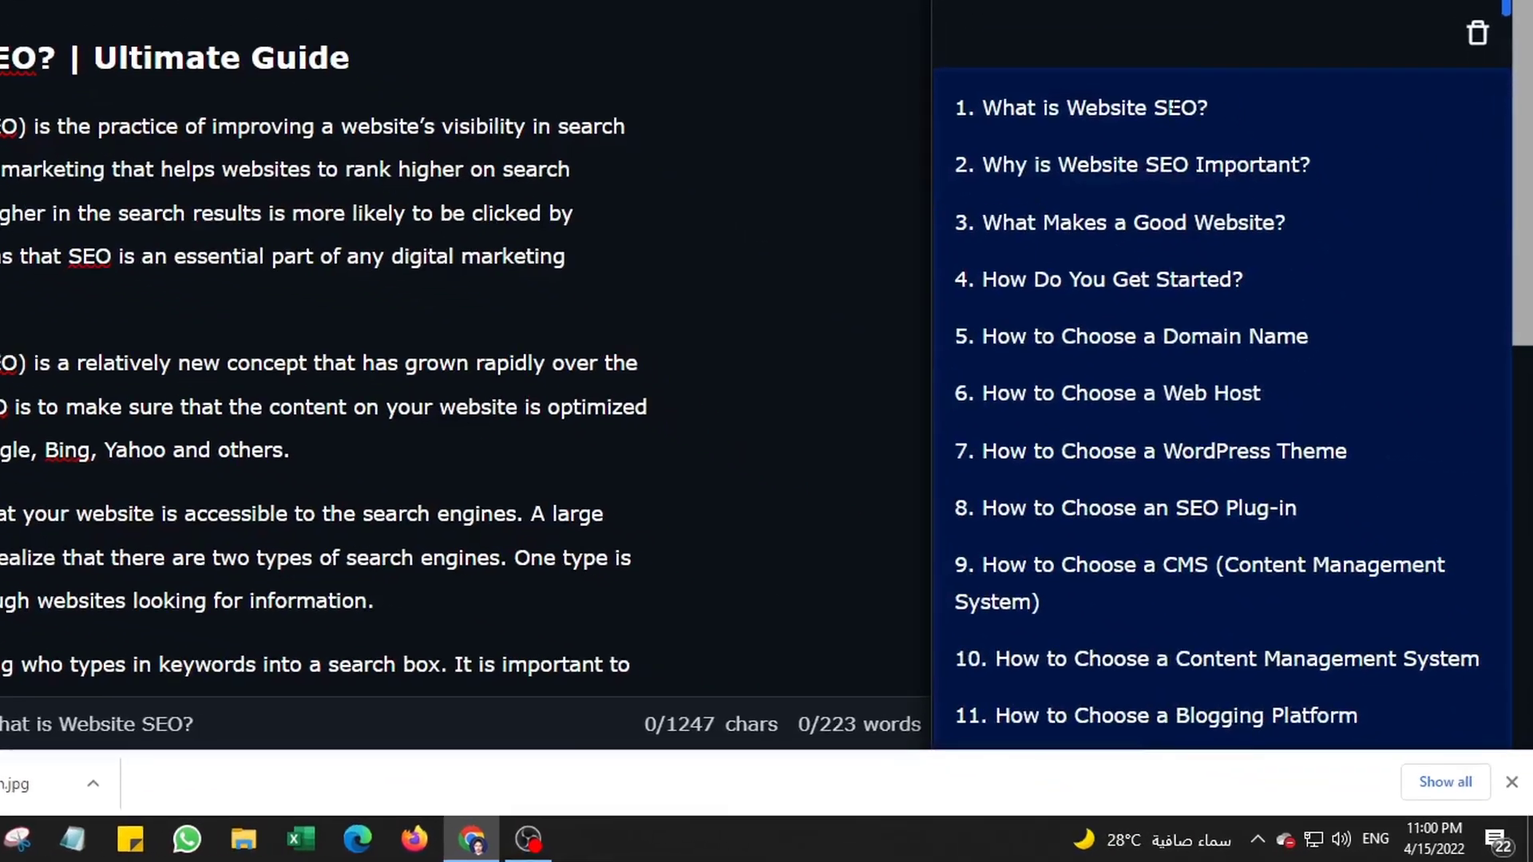
triple_click(993, 103)
key(ctrl+c)
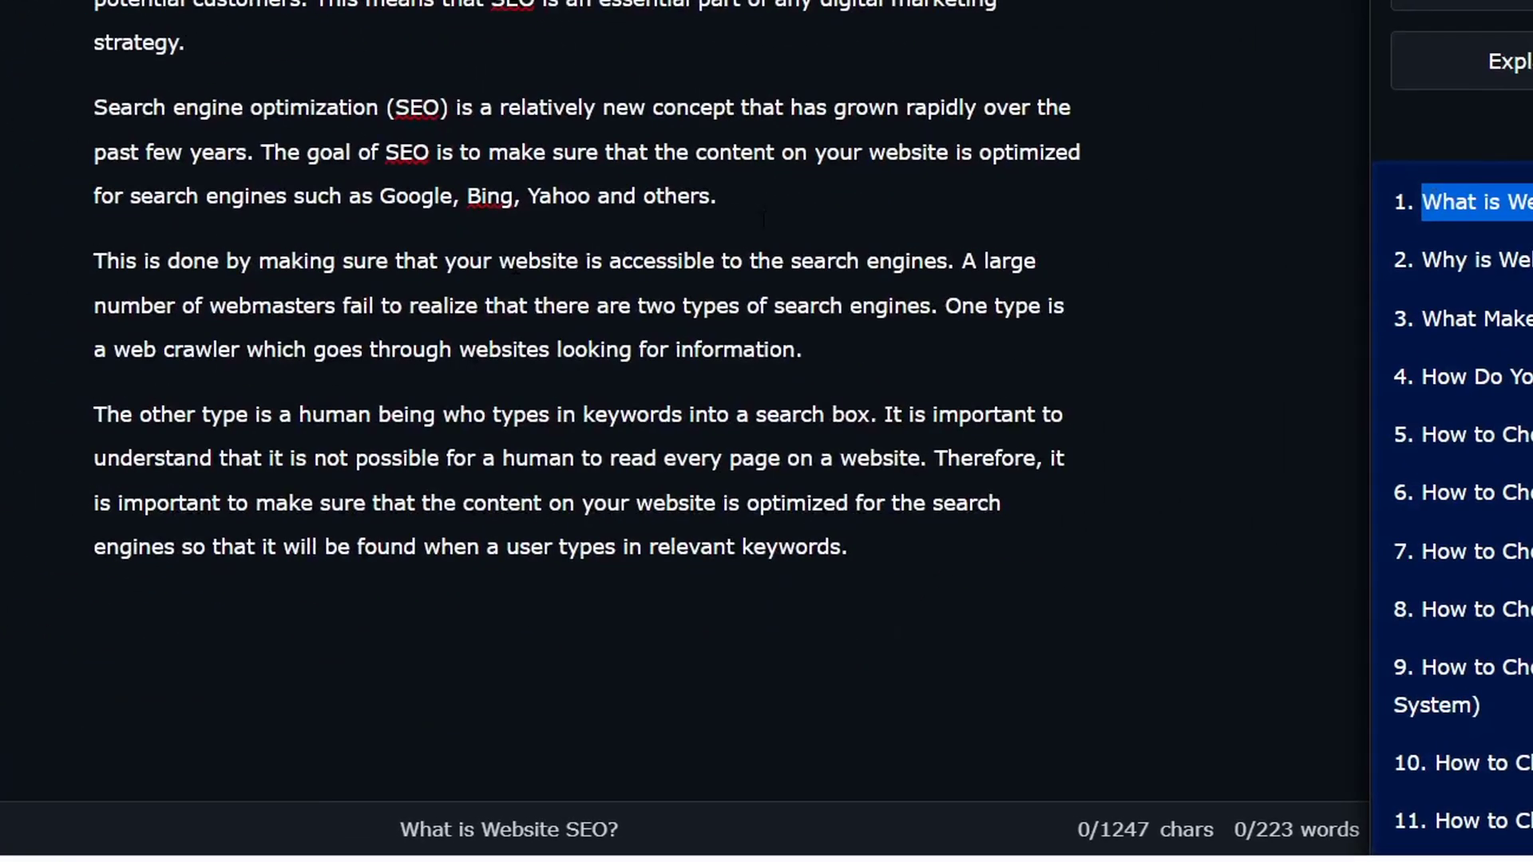
click(308, 447)
key(Return)
key(ctrl+v)
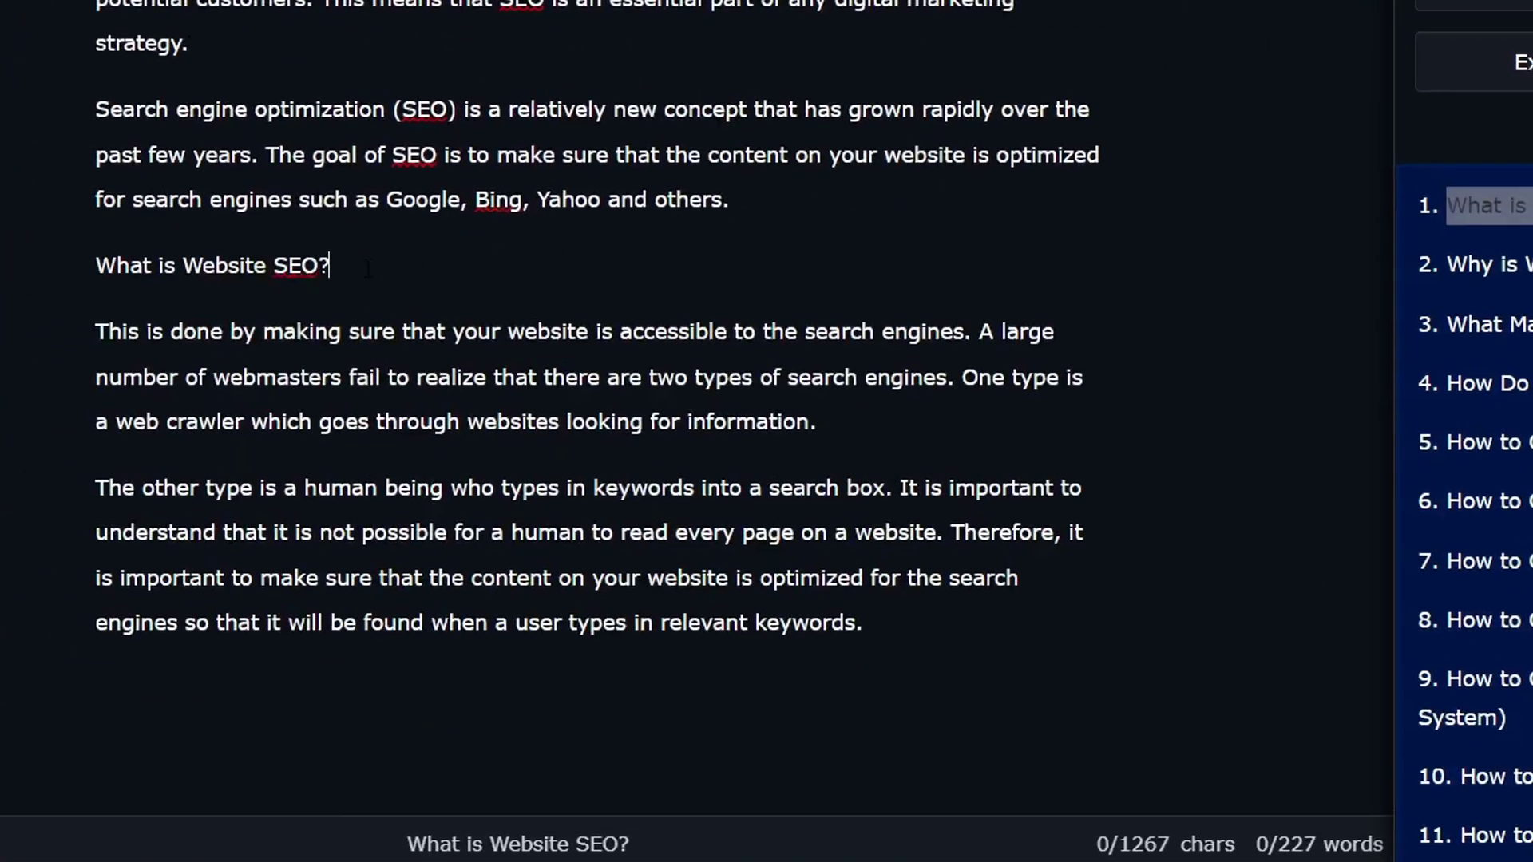
- Format the inserted "What is Website SEO?" line as a Heading 2
triple_click(497, 335)
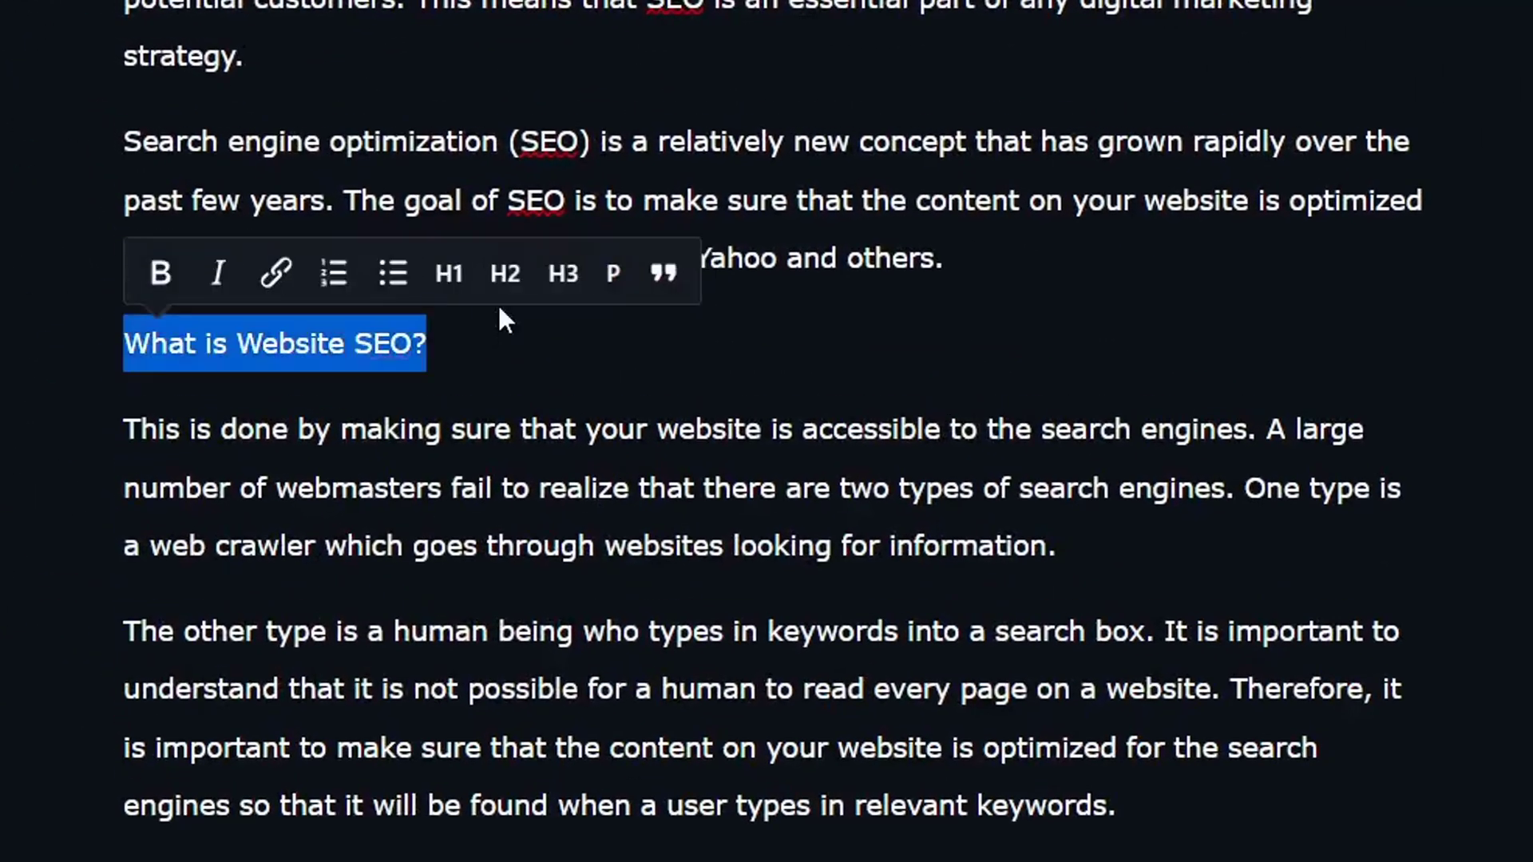
click(511, 270)
click(769, 335)
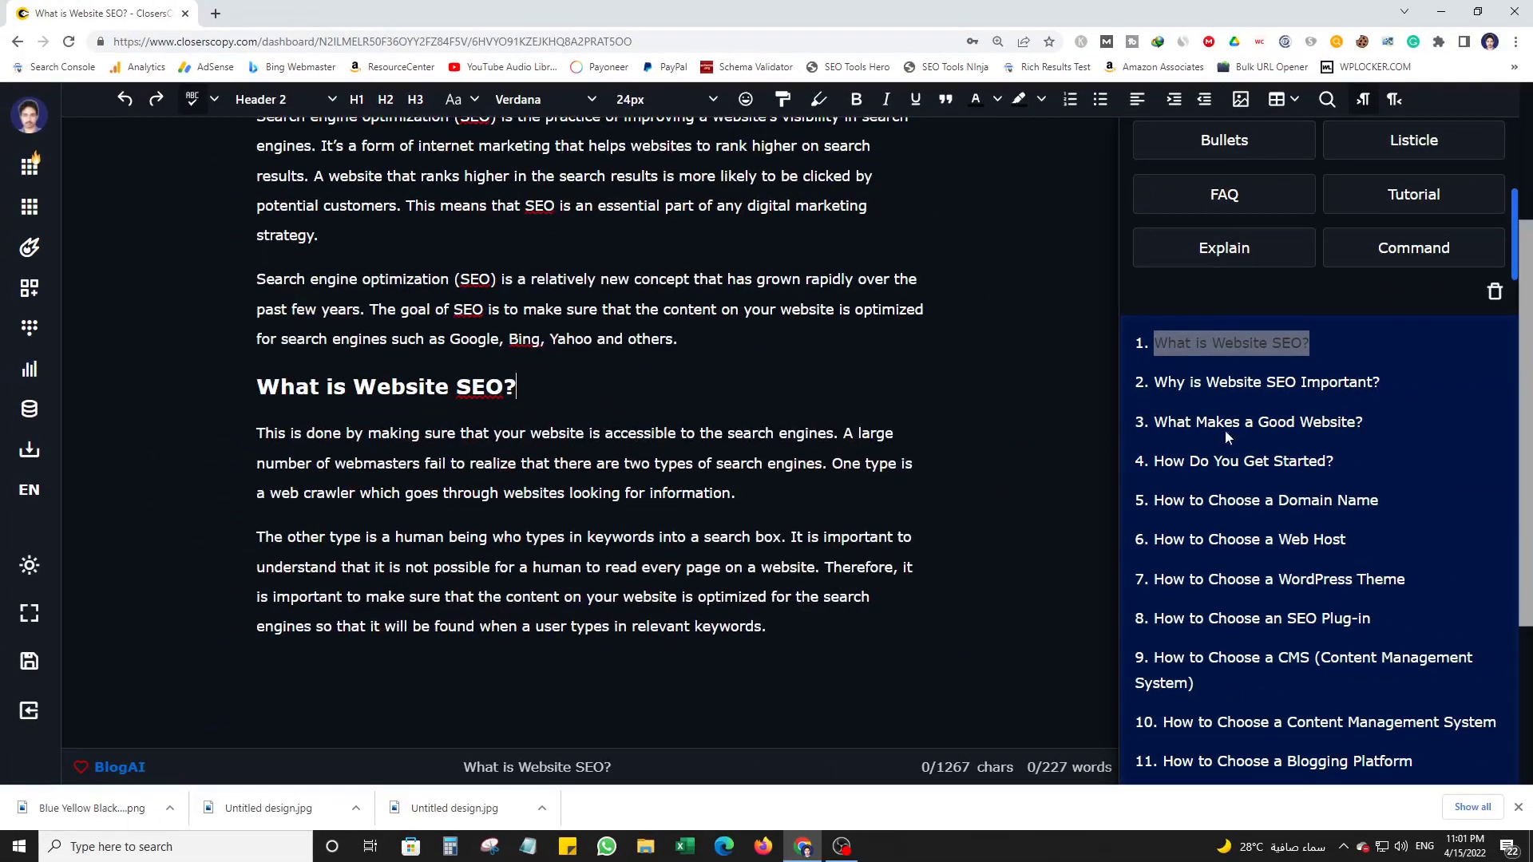
- Copy outline items 2 through 33, starting with "Why is Website SEO Important?", to the end of the document
scroll(1314, 605, down, 3)
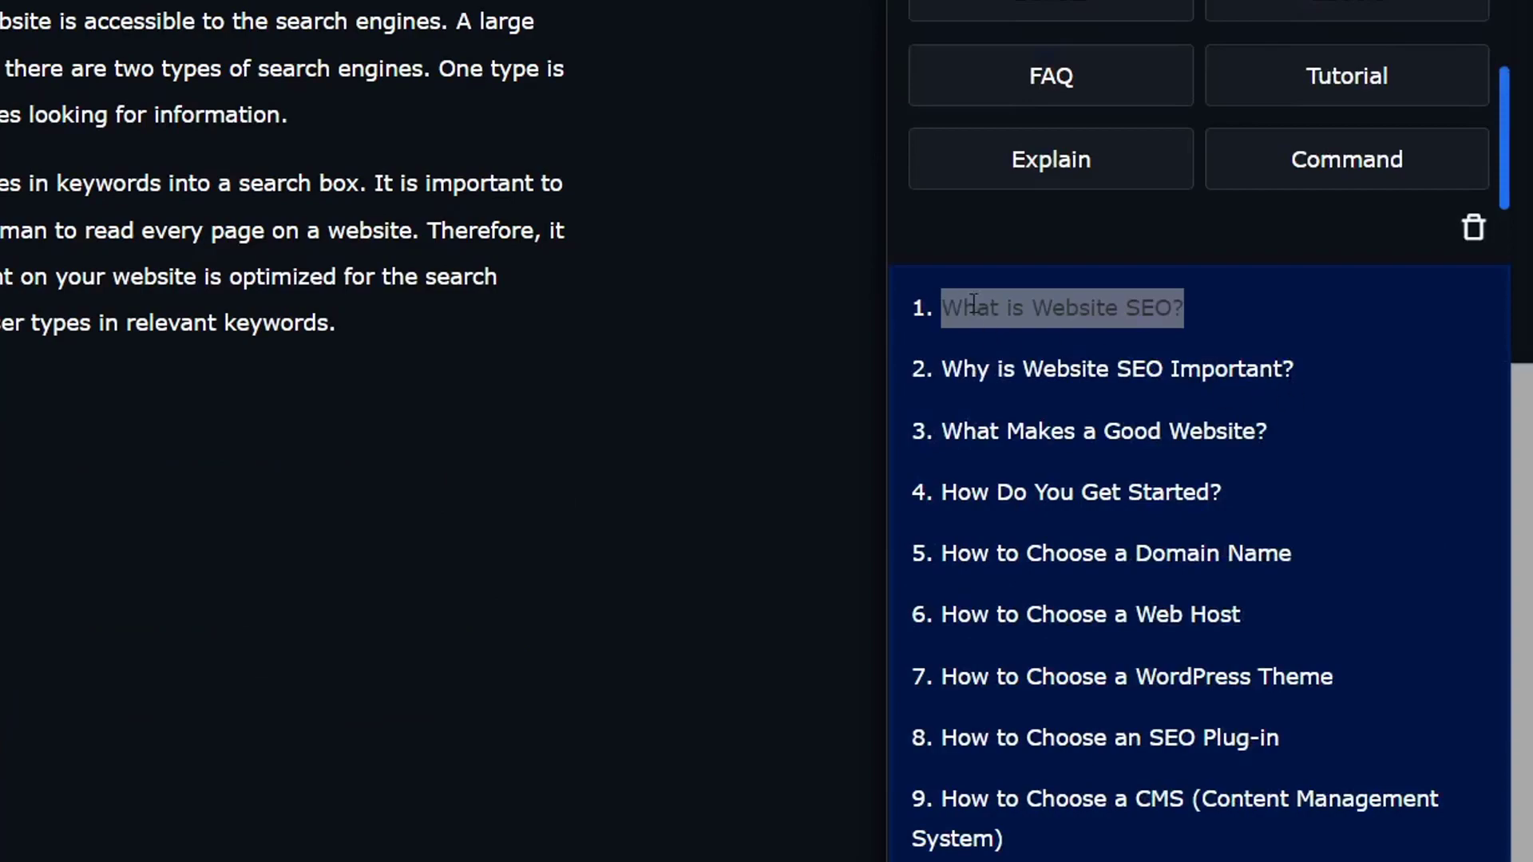
click(972, 305)
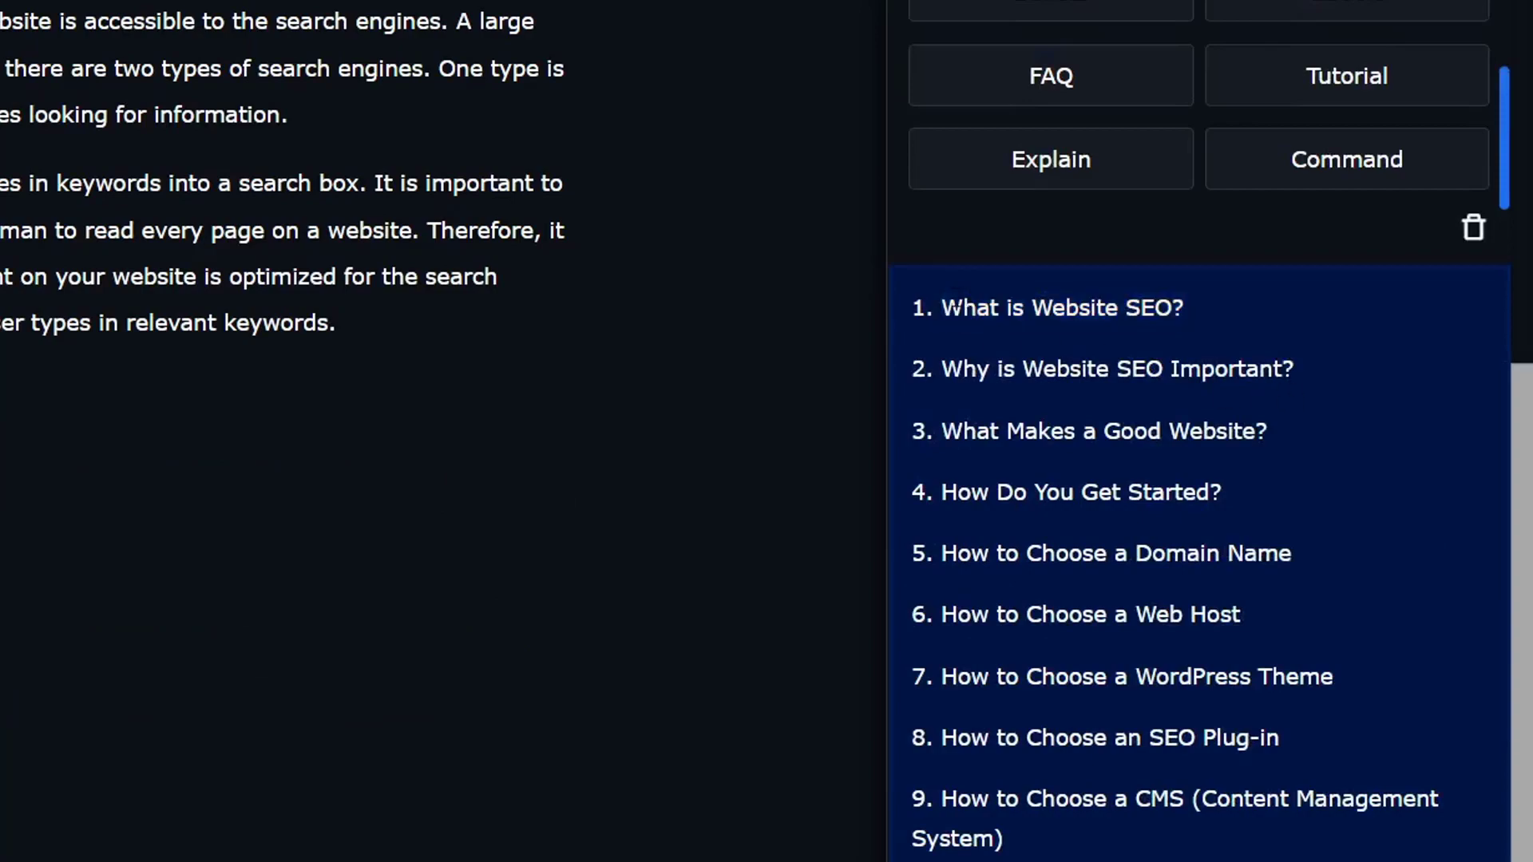
drag(946, 368, 1331, 770)
click(1205, 854)
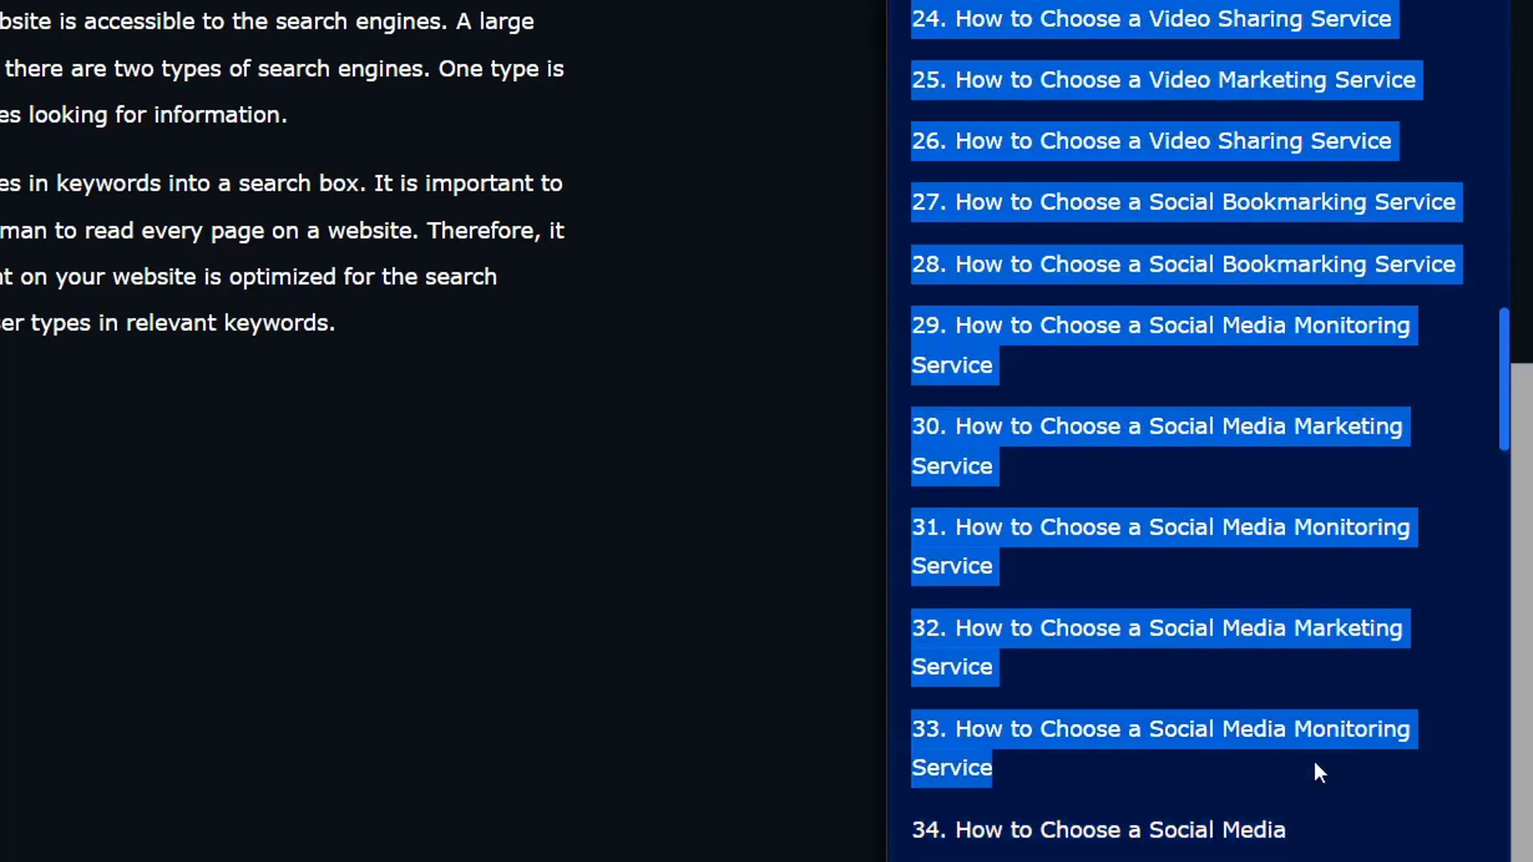
key(ctrl+v)
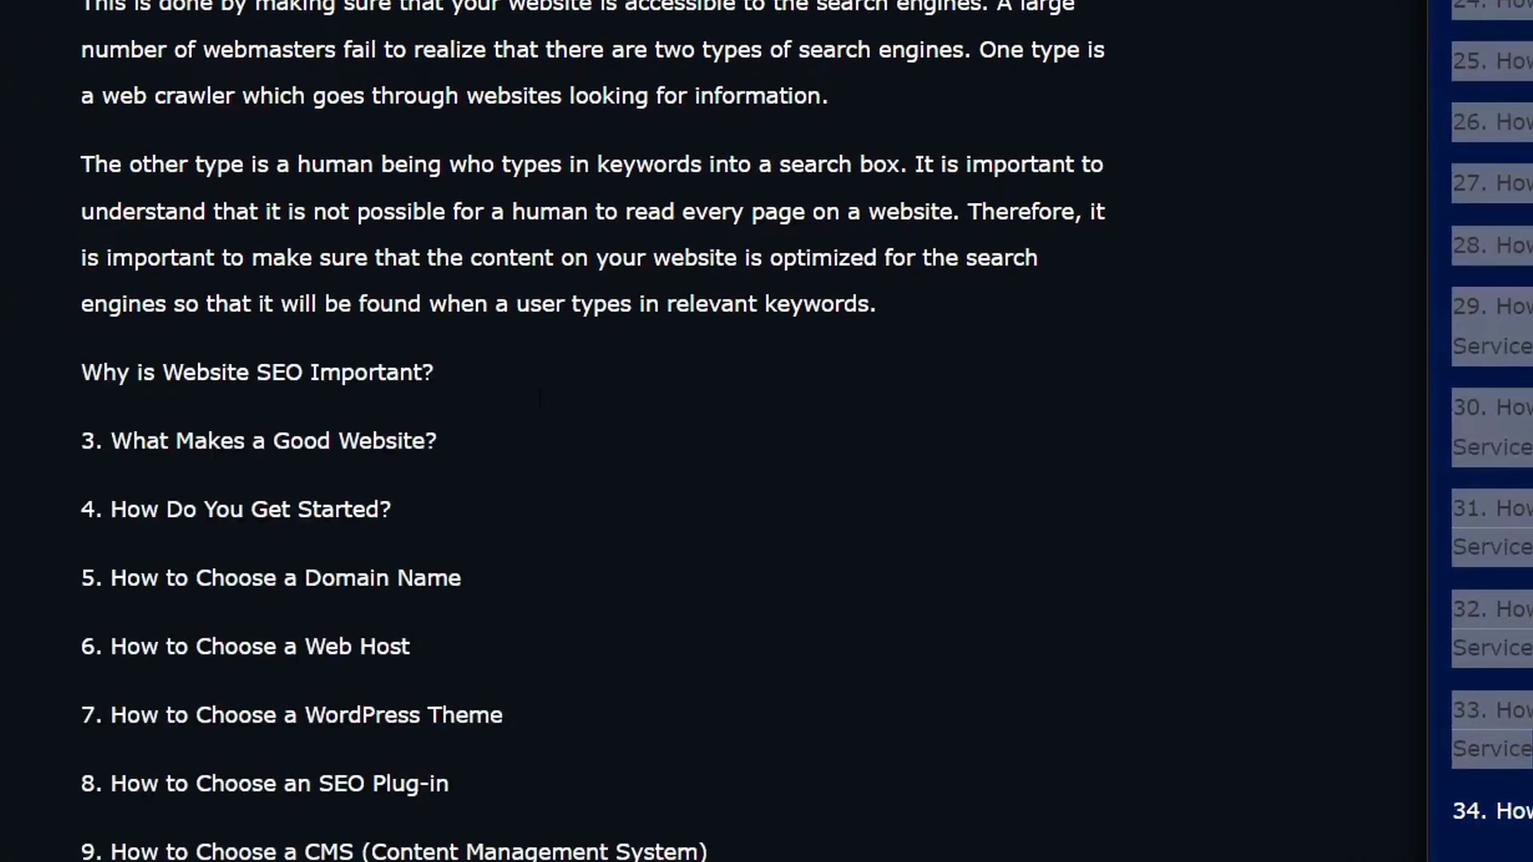
scroll(552, 405, down, 10)
scroll(552, 405, down, 5)
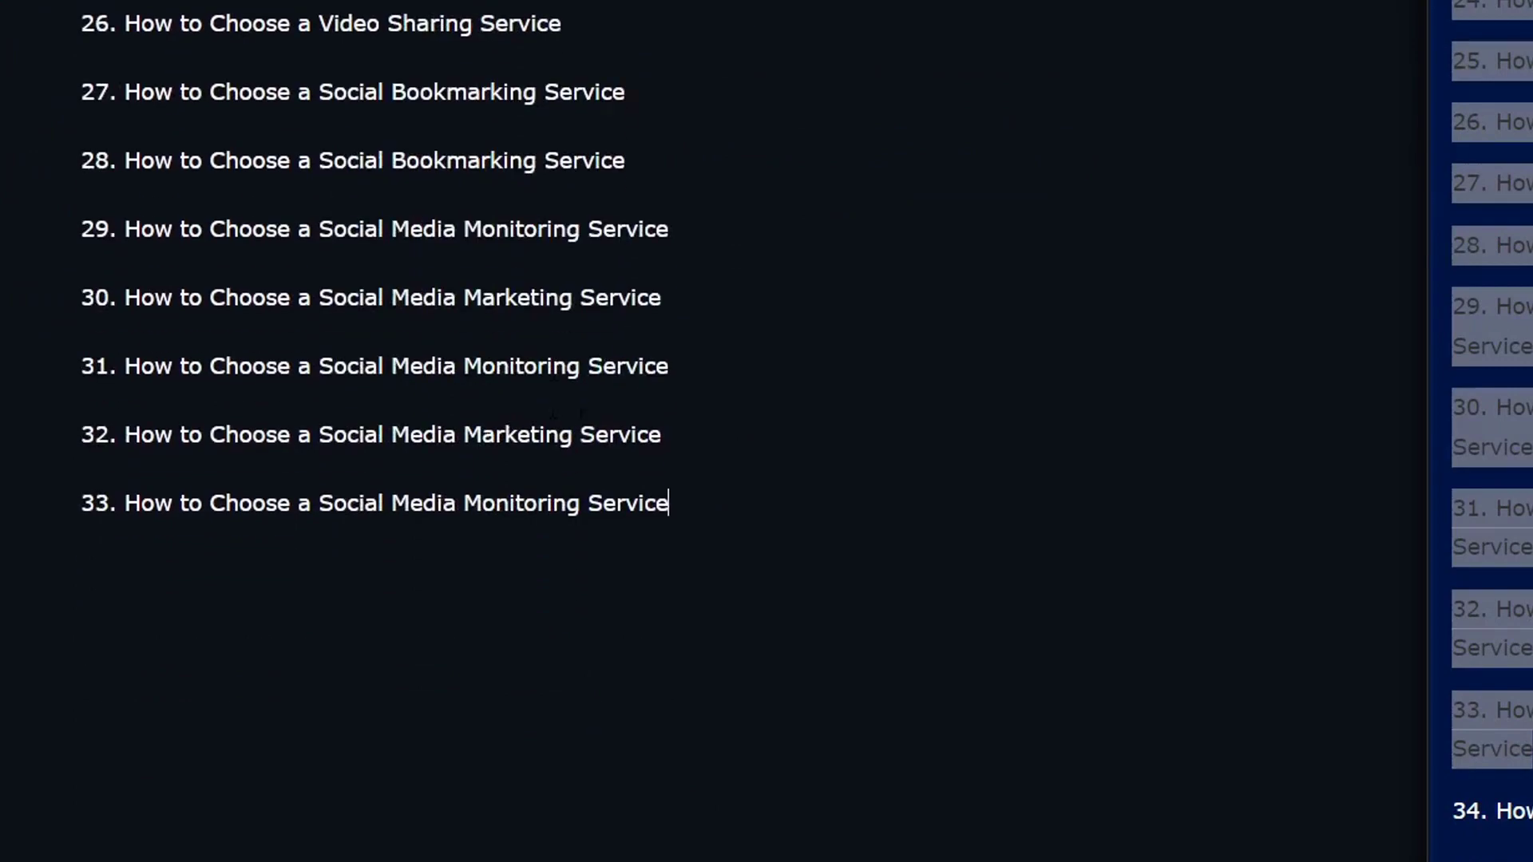
scroll(552, 406, up, 10)
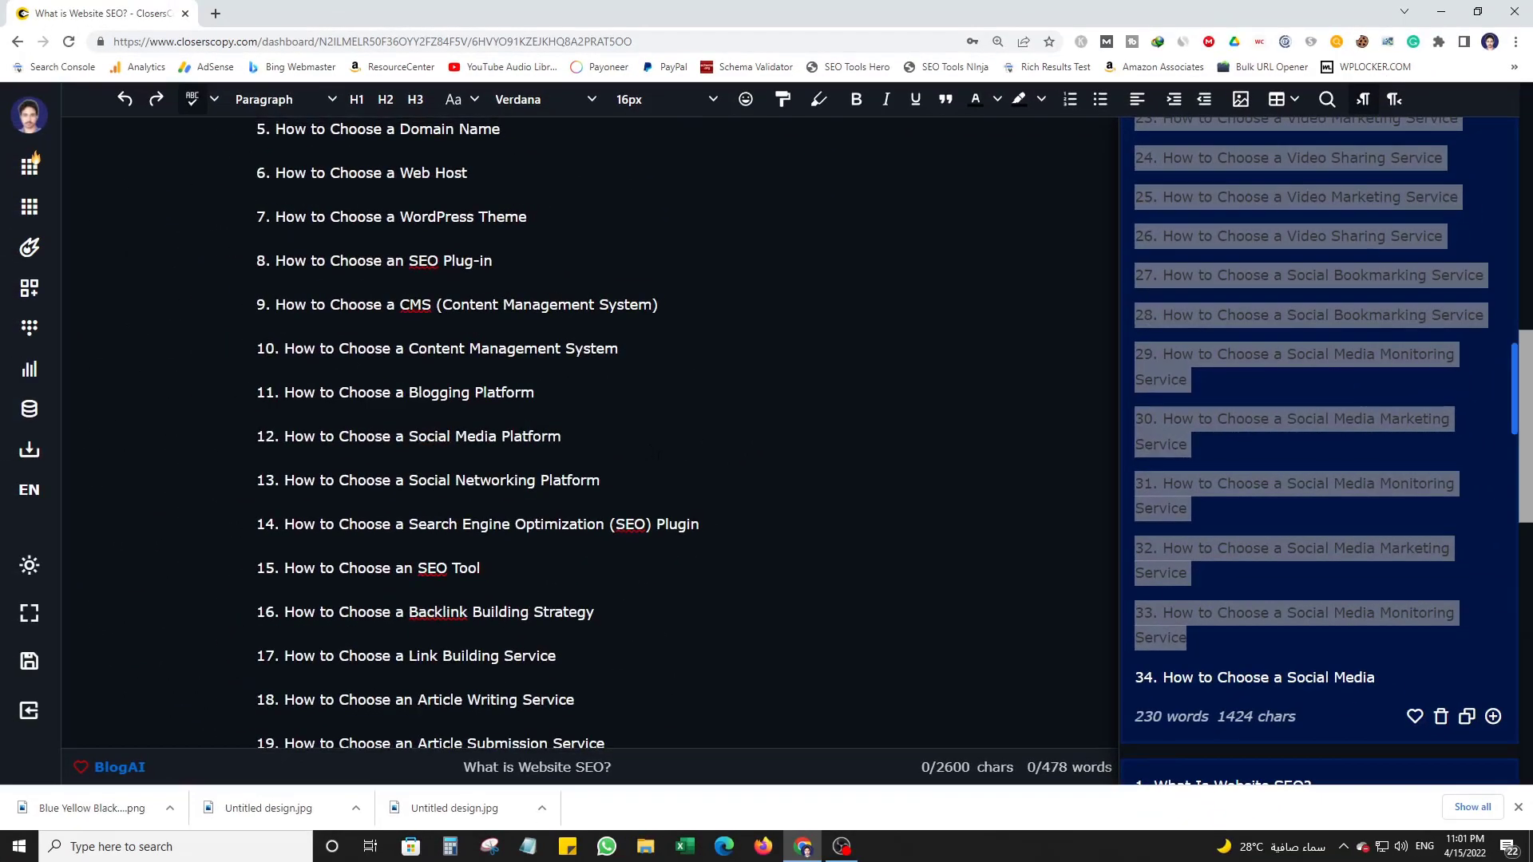
scroll(646, 488, up, 4)
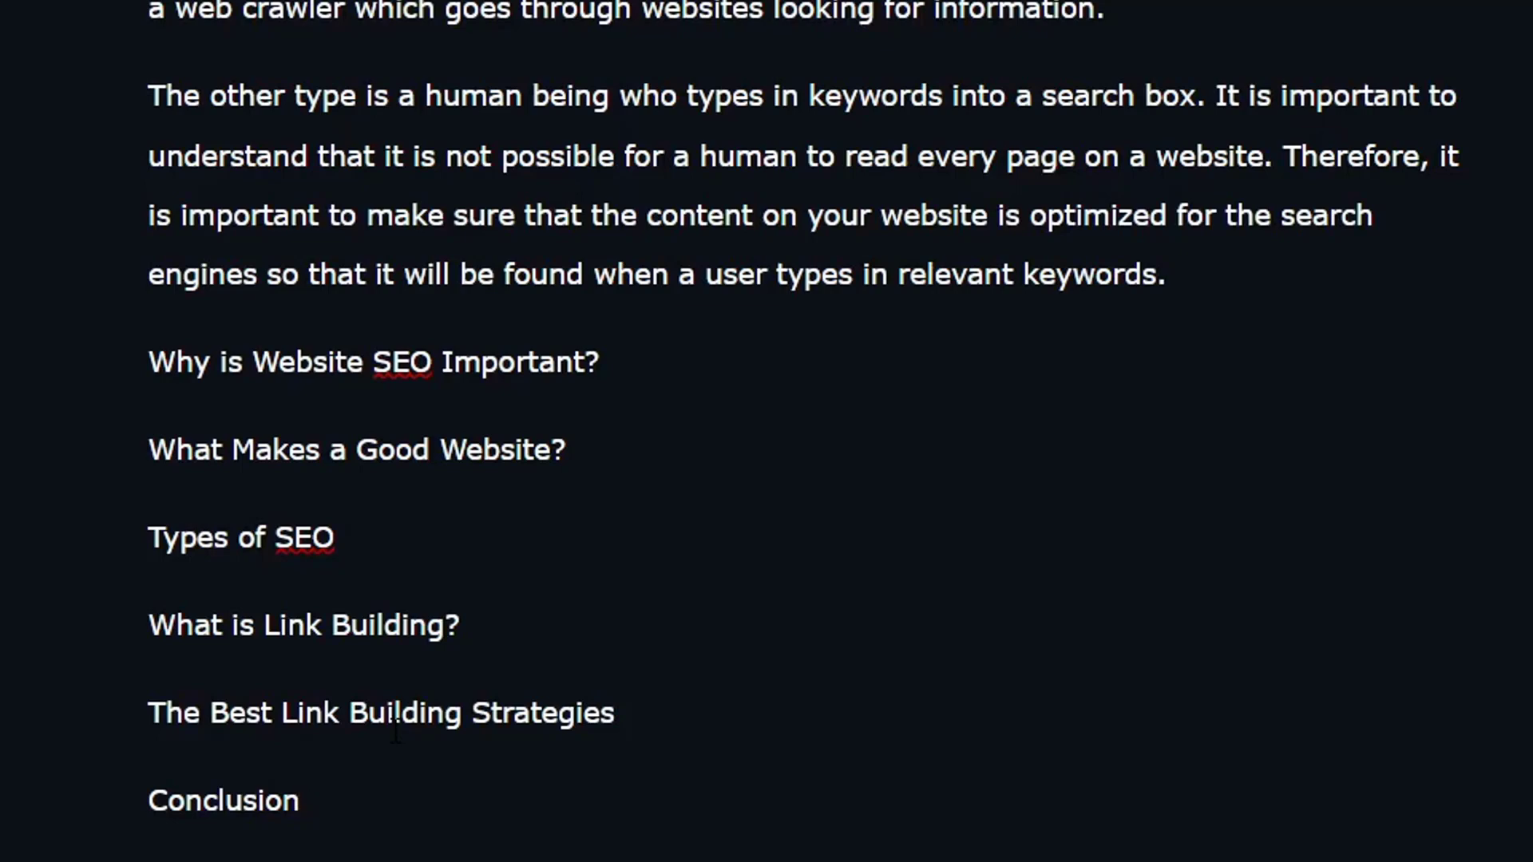
- Format the six lines from "Why is Website SEO Important?" through "Conclusion" as Heading 2
drag(376, 798, 103, 383)
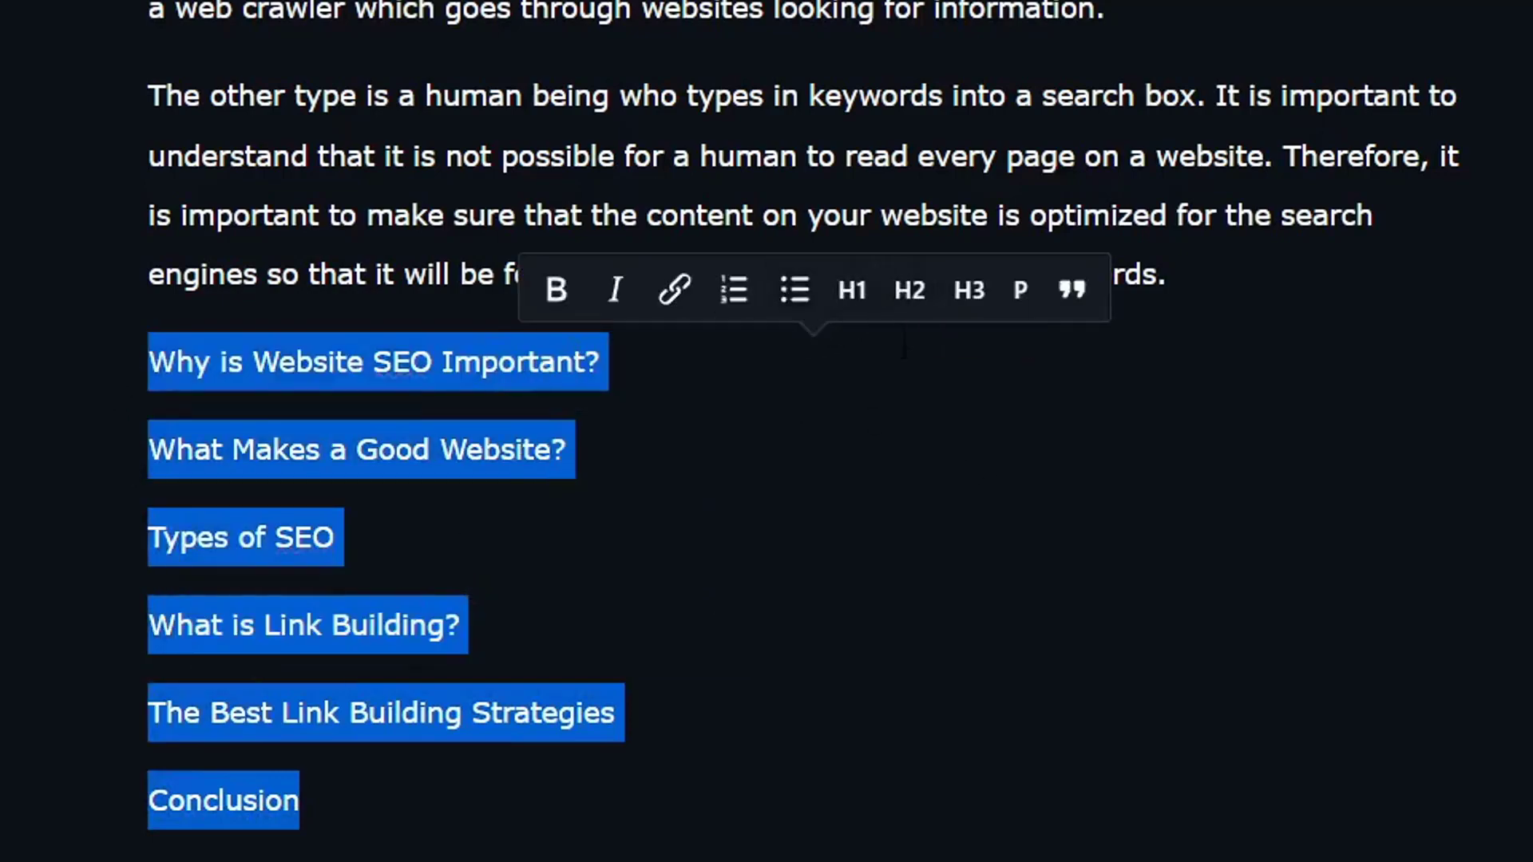
click(914, 289)
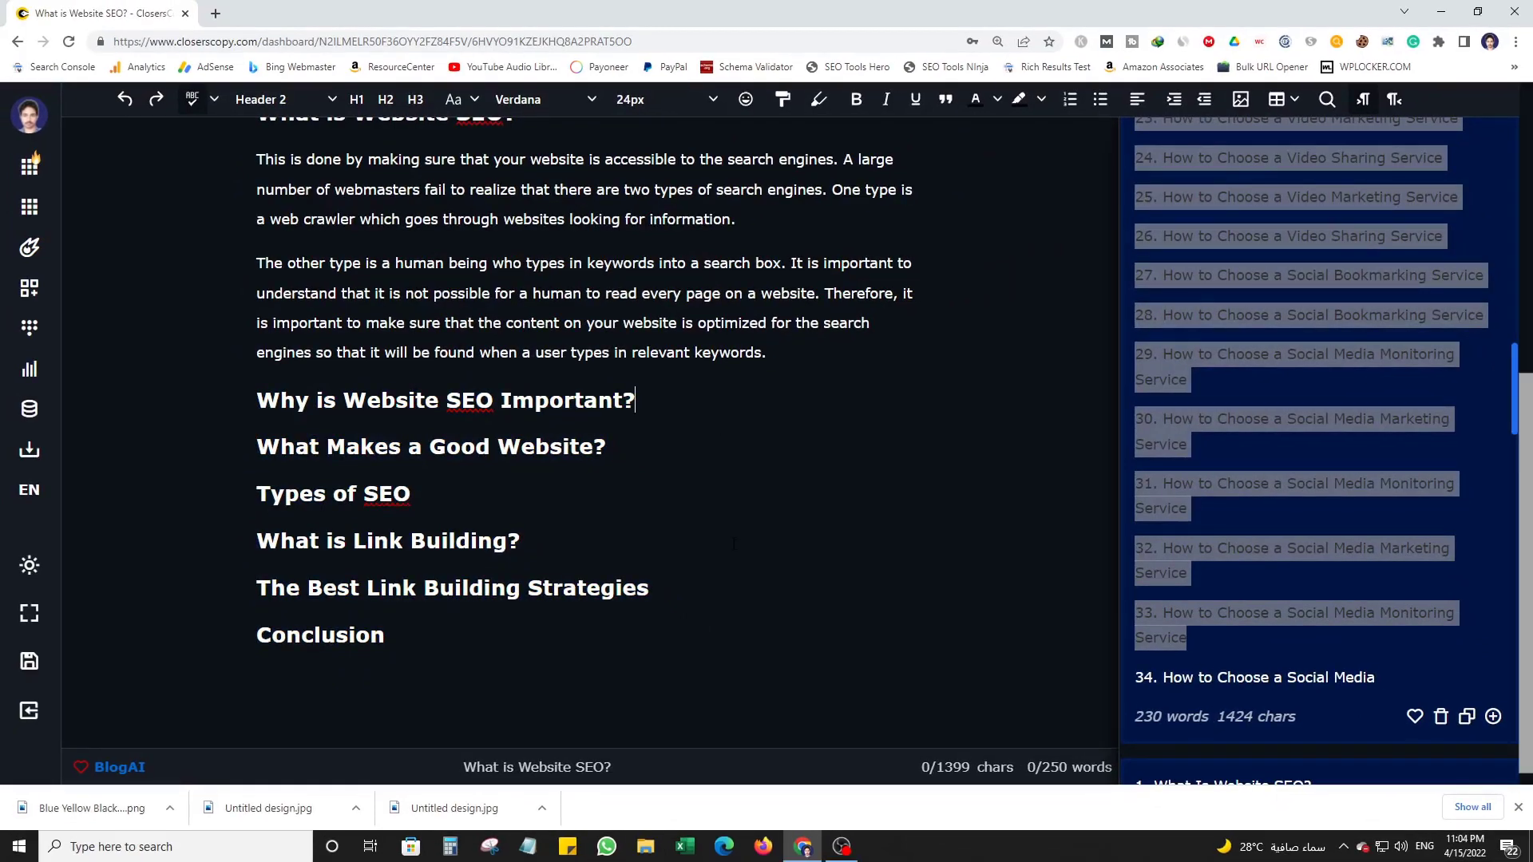
- Review the generated outline and the article's section headings from "Why is Website SEO Important?" to "Conclusion"
scroll(1511, 421, up, 18)
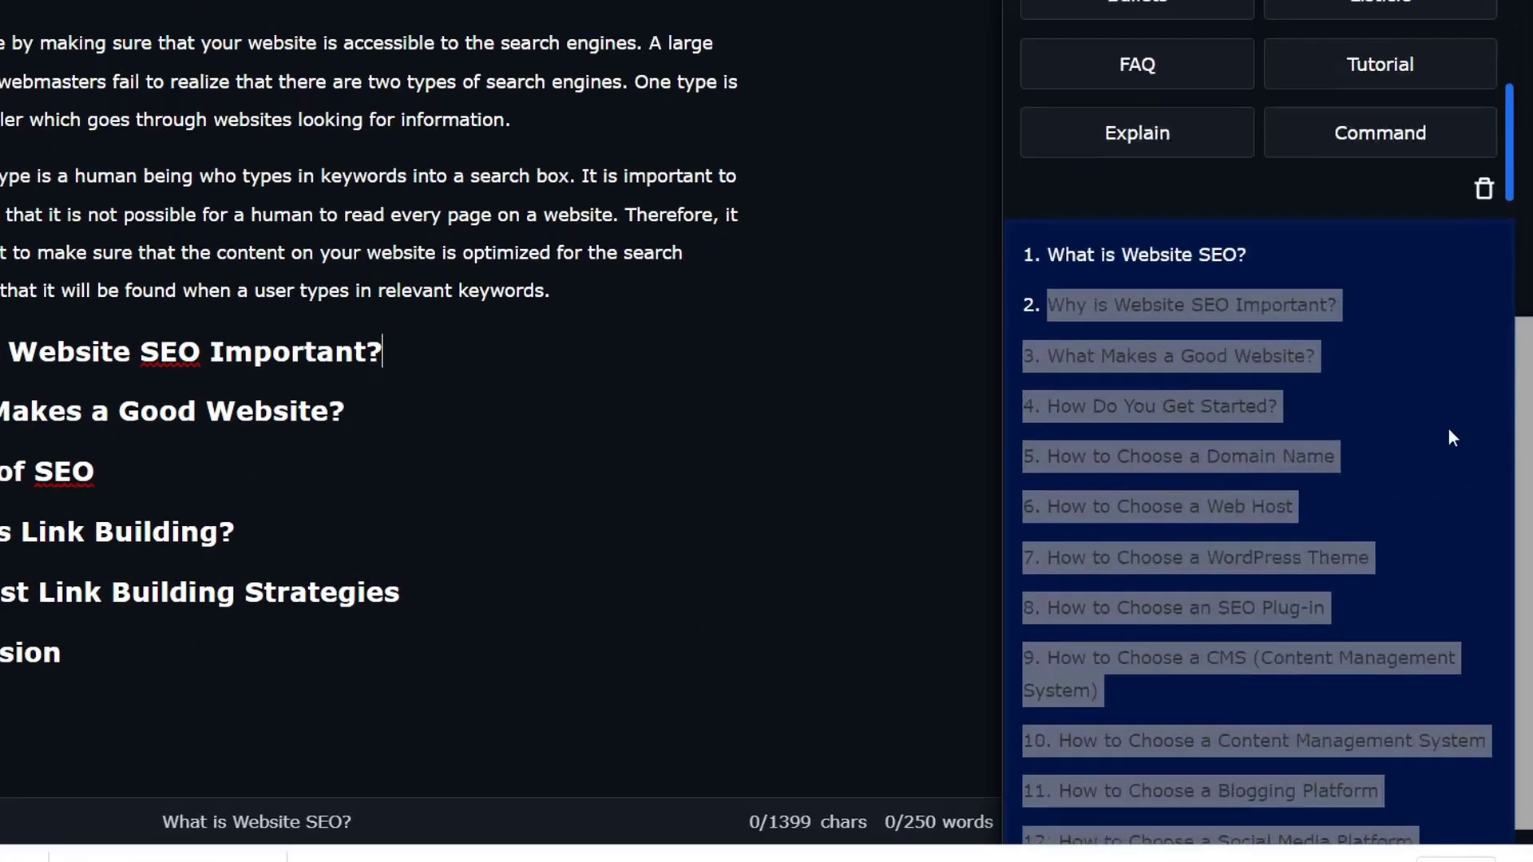
scroll(1466, 741, up, 3)
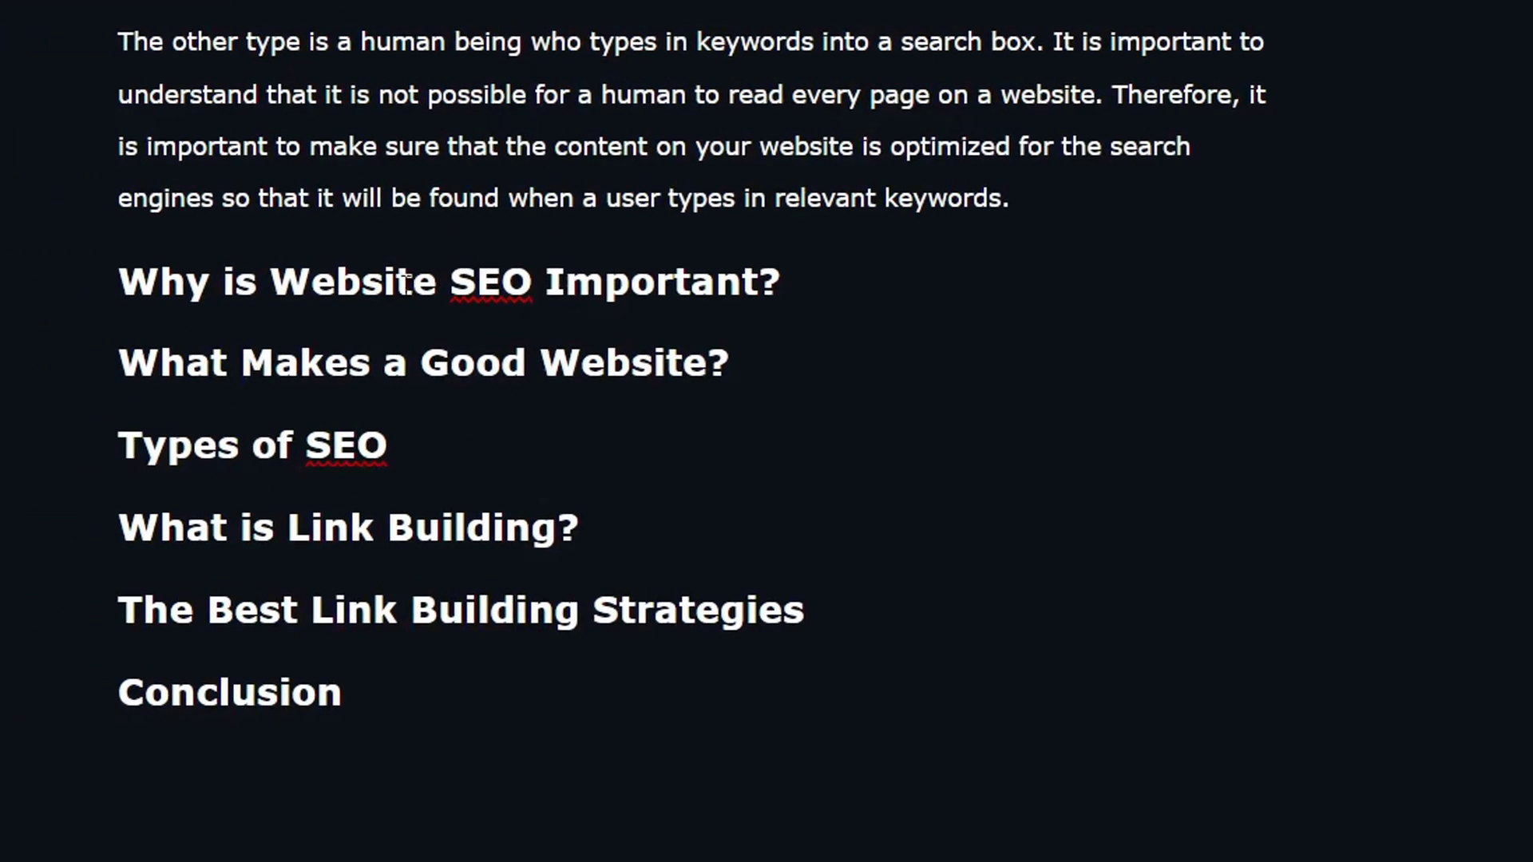
drag(383, 284, 689, 287)
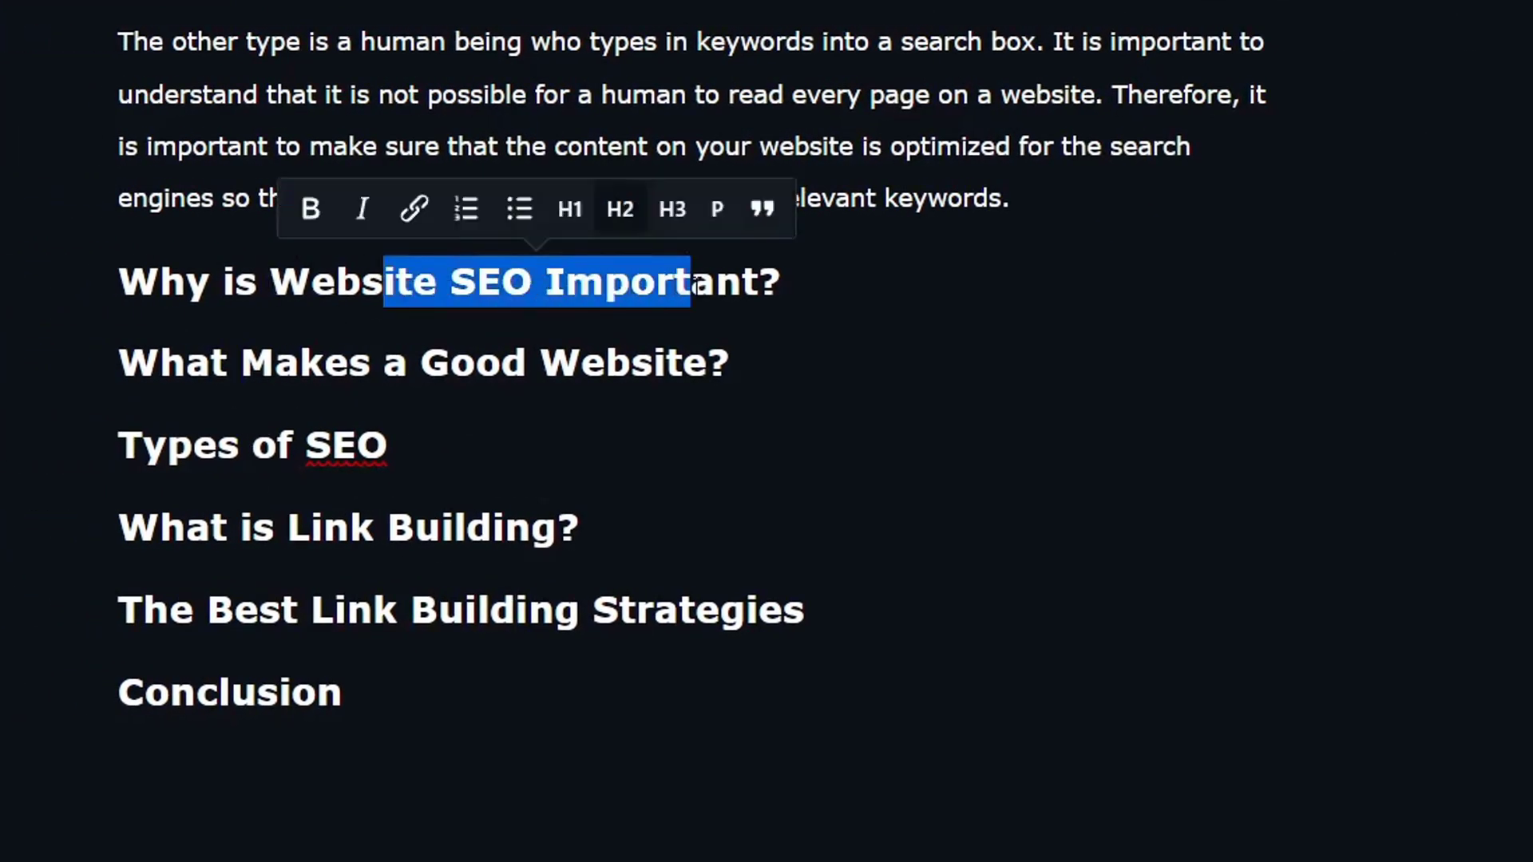
click(303, 364)
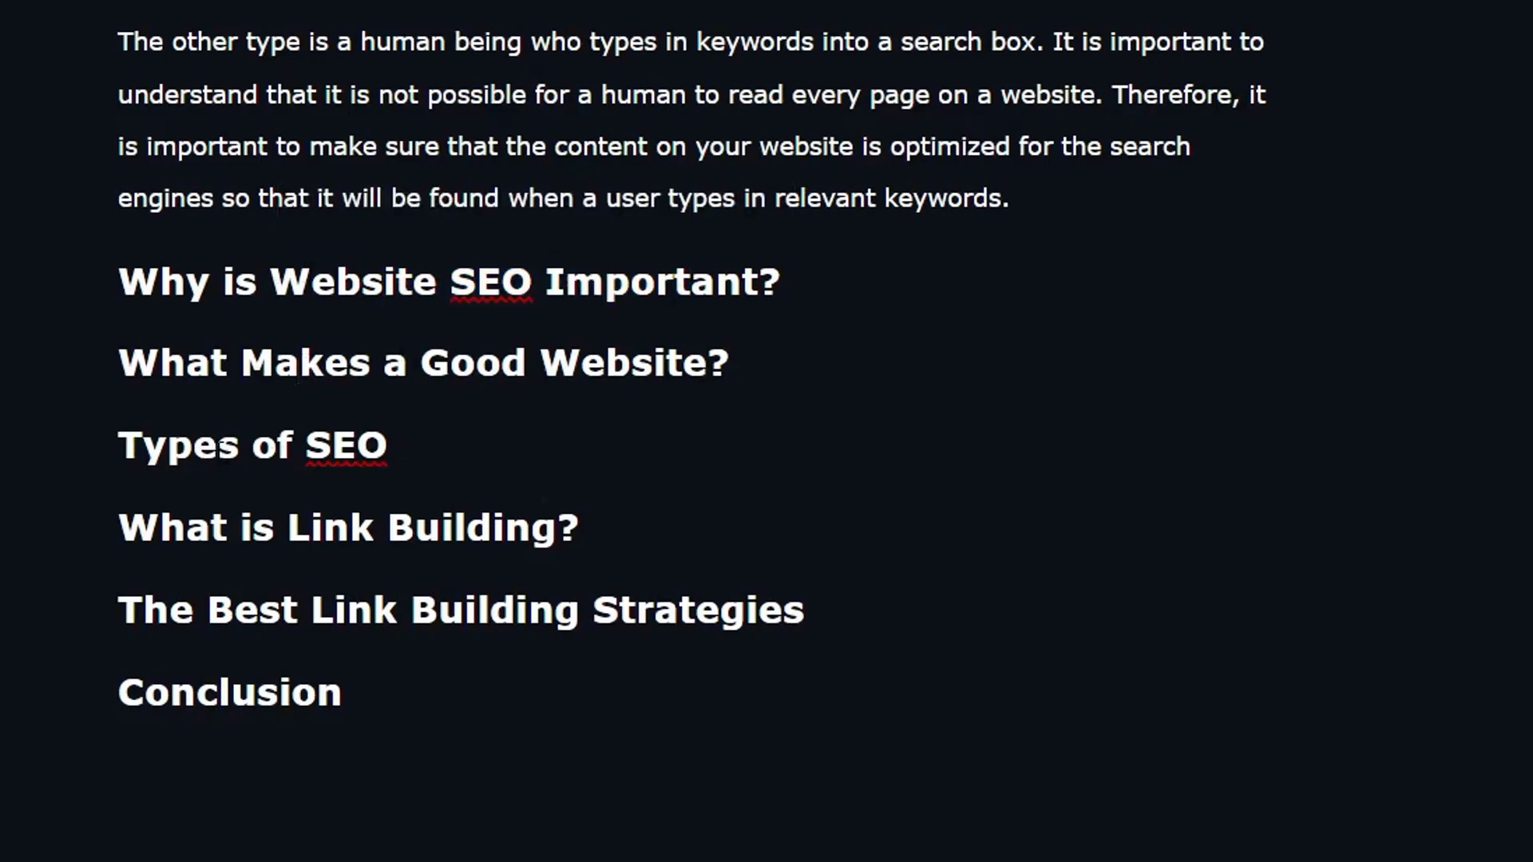
drag(122, 527, 314, 611)
click(410, 611)
drag(196, 693, 278, 695)
click(360, 699)
click(797, 272)
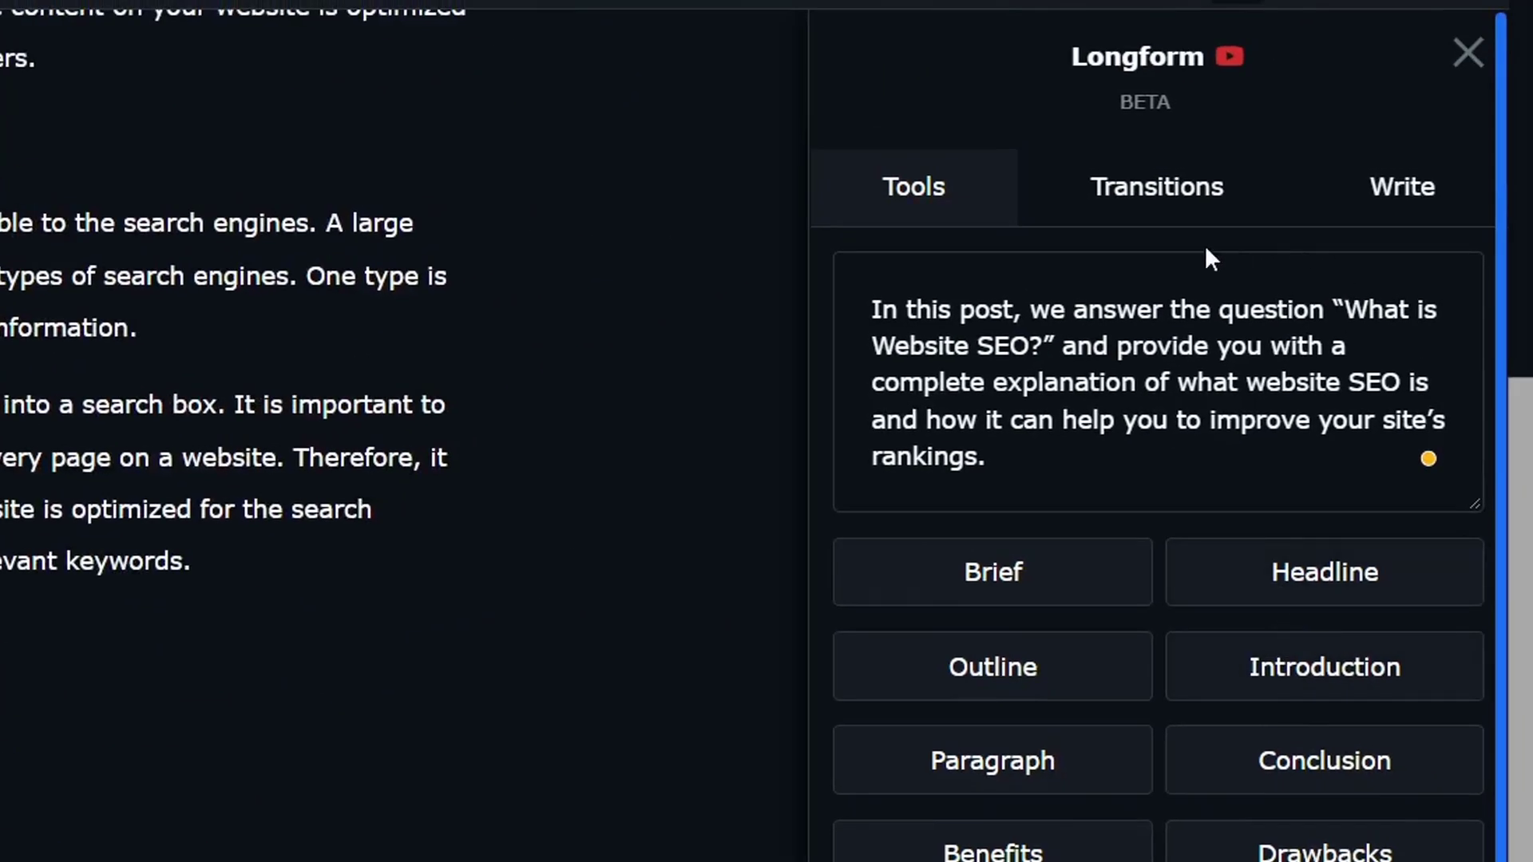
- Generate a tutorial from the heading "Why is Website SEO Important?" and read through its steps
scroll(1101, 714, down, 1)
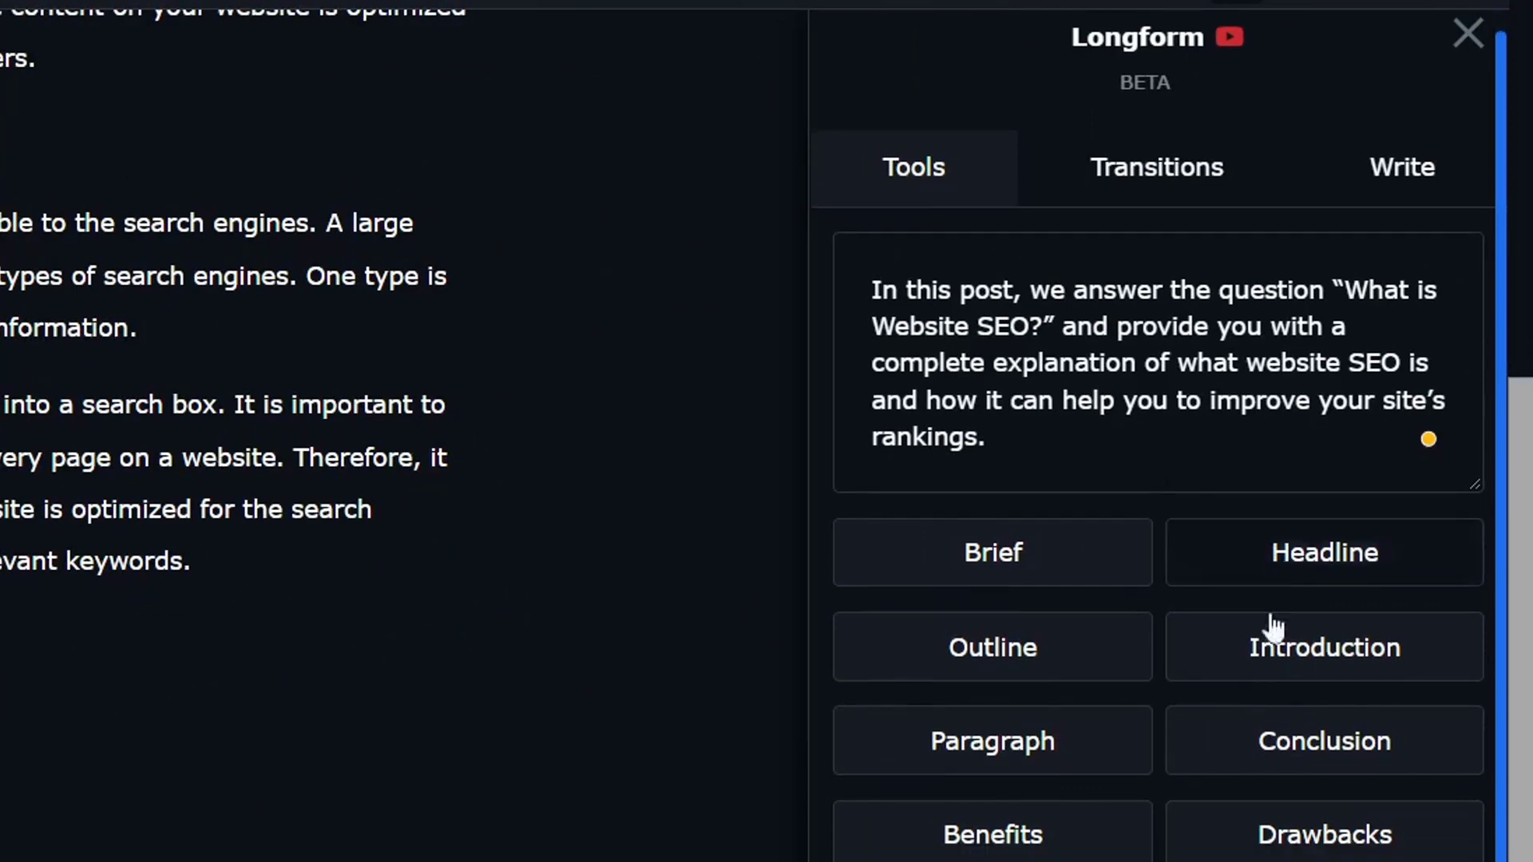
scroll(259, 600, down, 2)
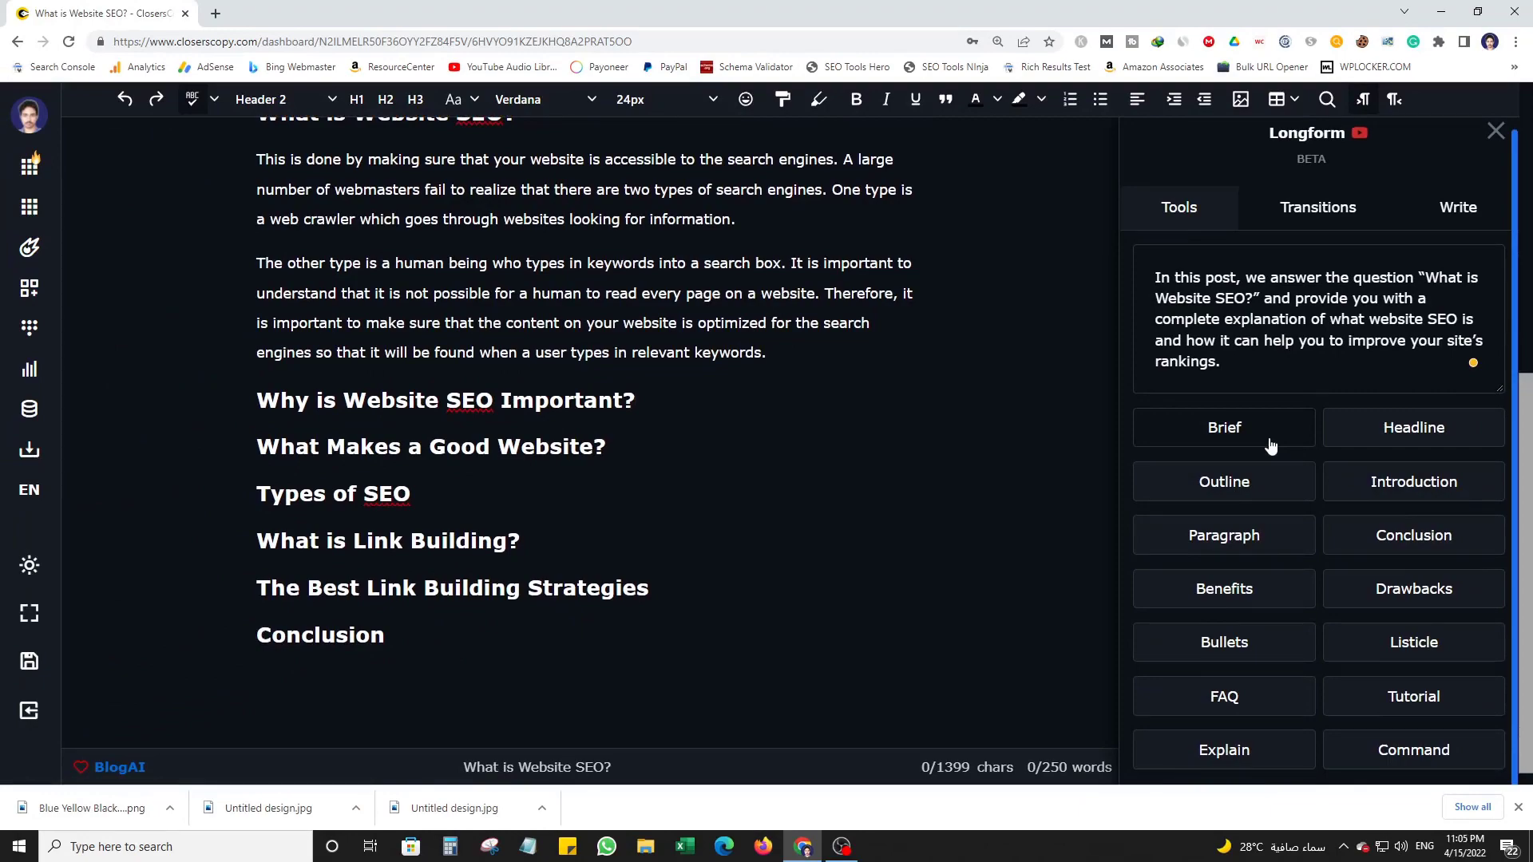
drag(635, 400, 262, 400)
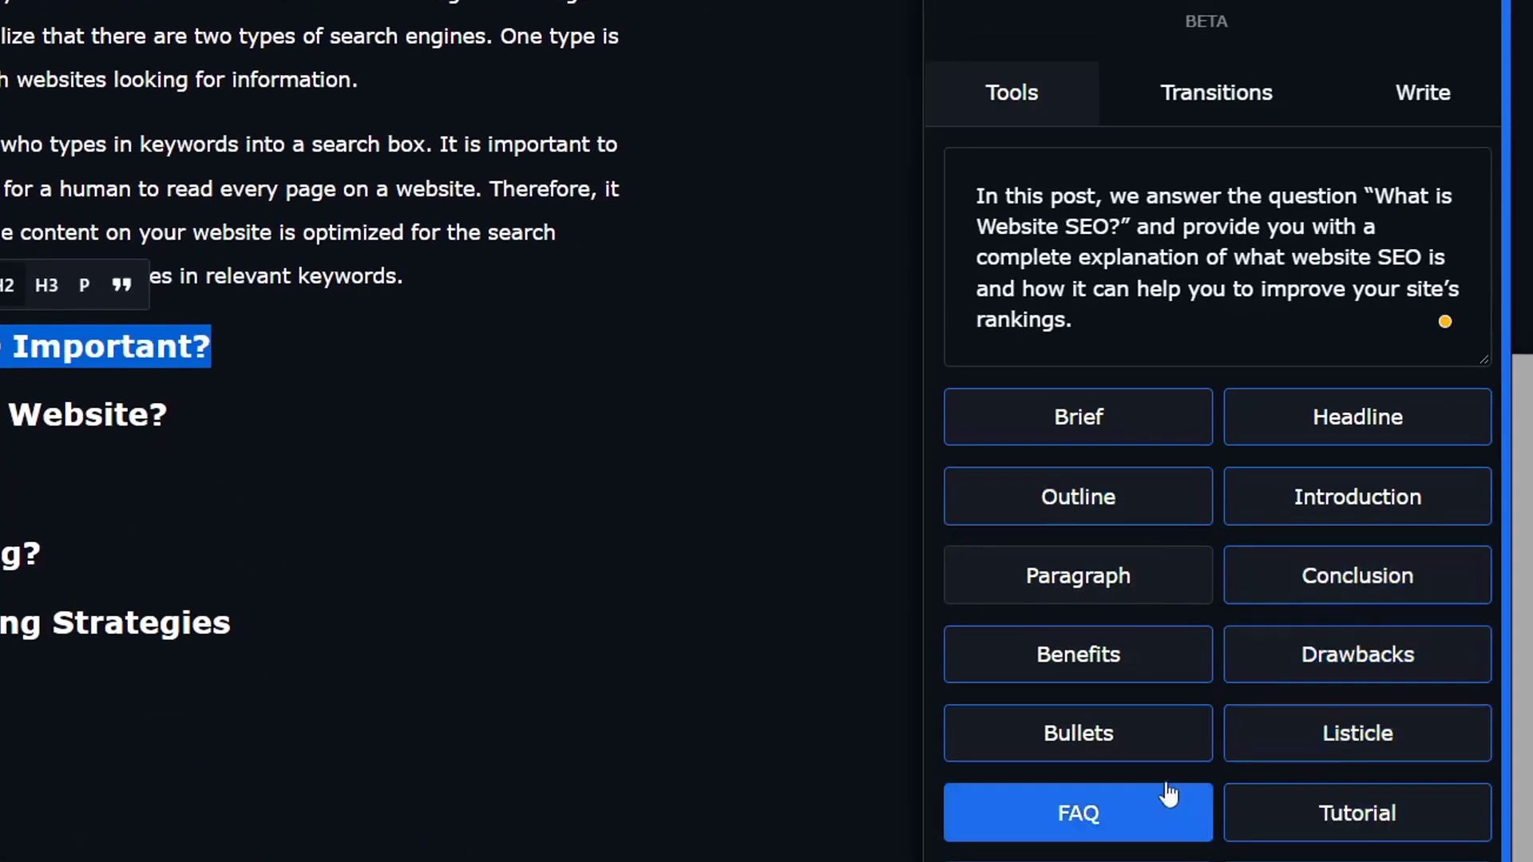
click(1356, 820)
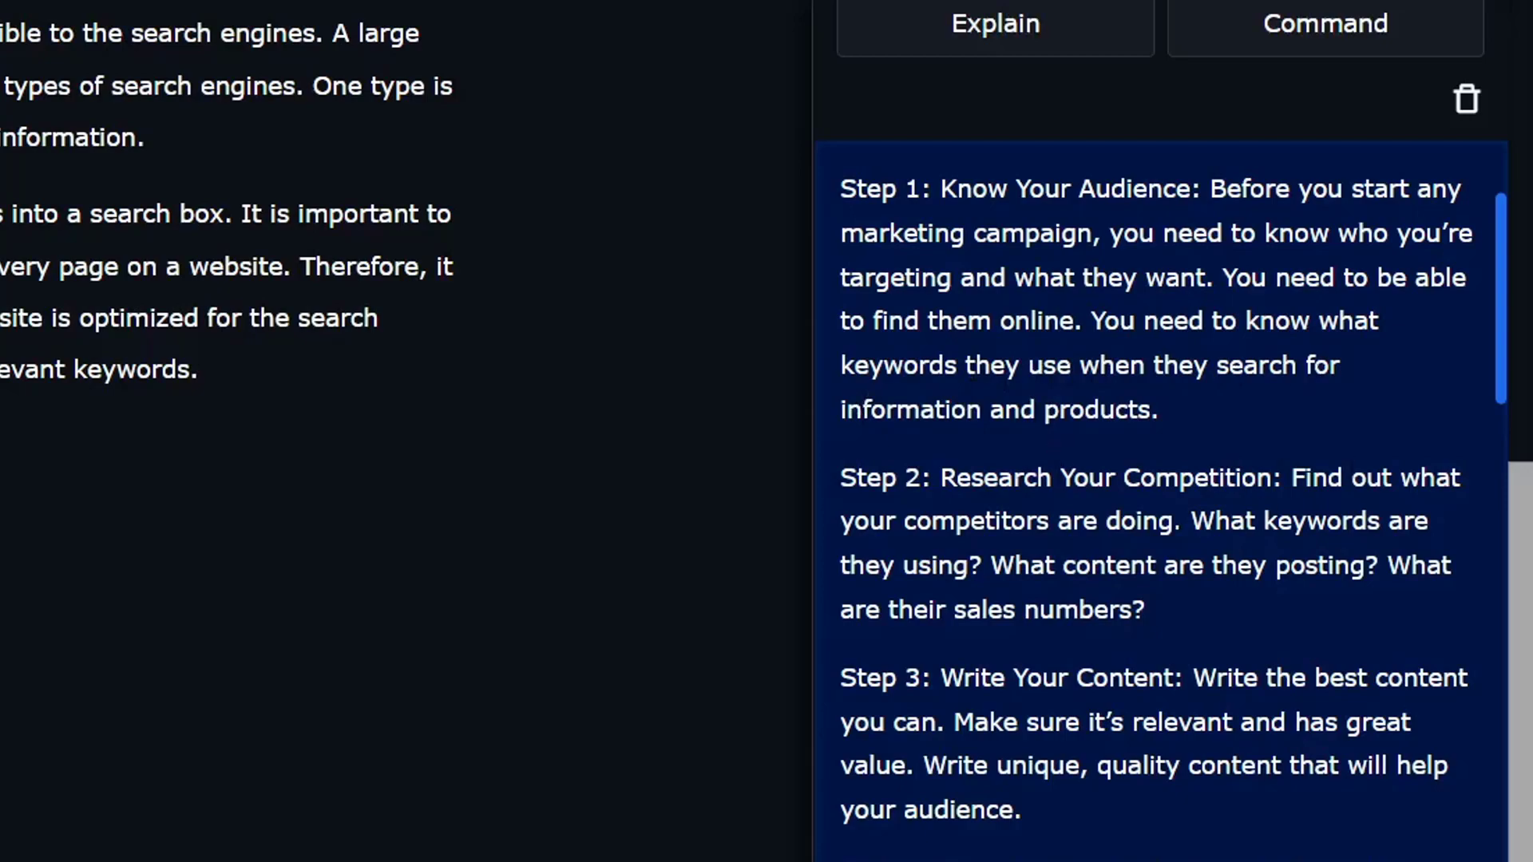
scroll(1158, 479, down, 3)
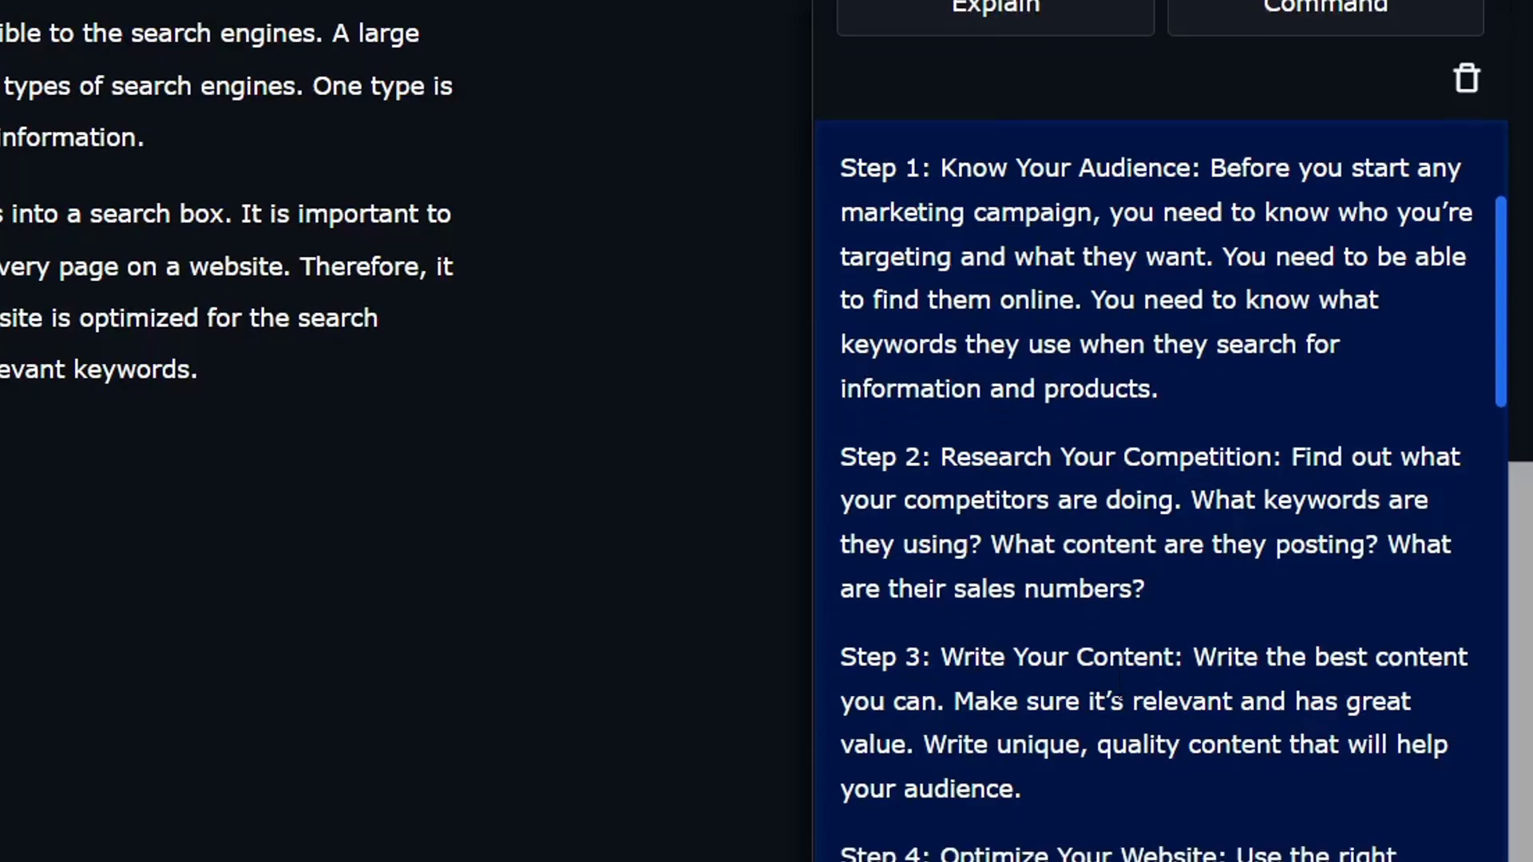
scroll(1149, 595, down, 3)
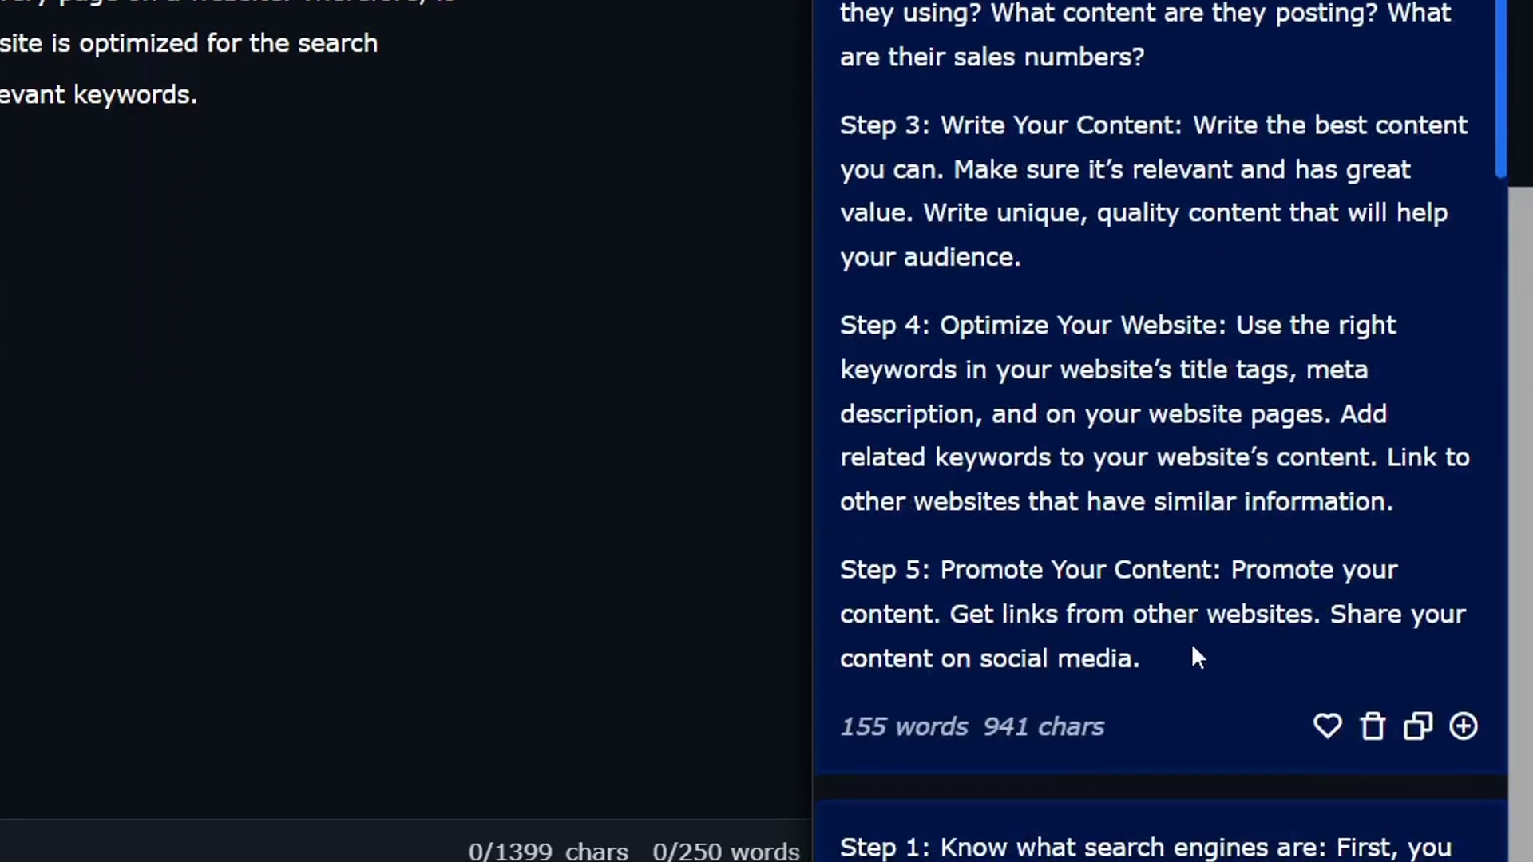
scroll(1206, 670, up, 2)
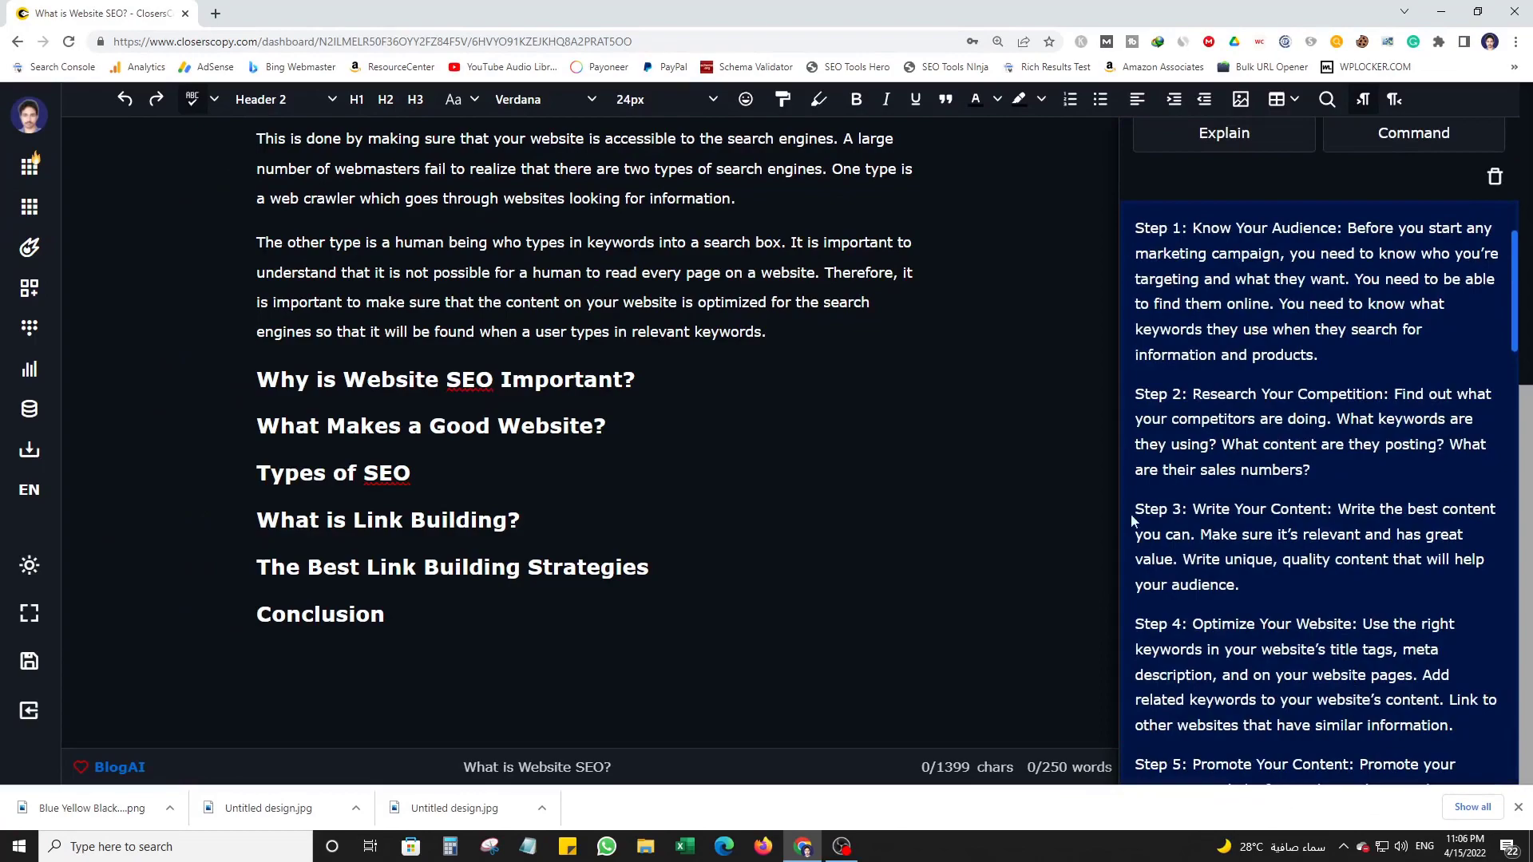
- Generate text for the "Why is Website SEO Important?" section with the Longform Write option, using the prompt "Write a blog post on What is Website SEO?"
scroll(617, 88, up, 3)
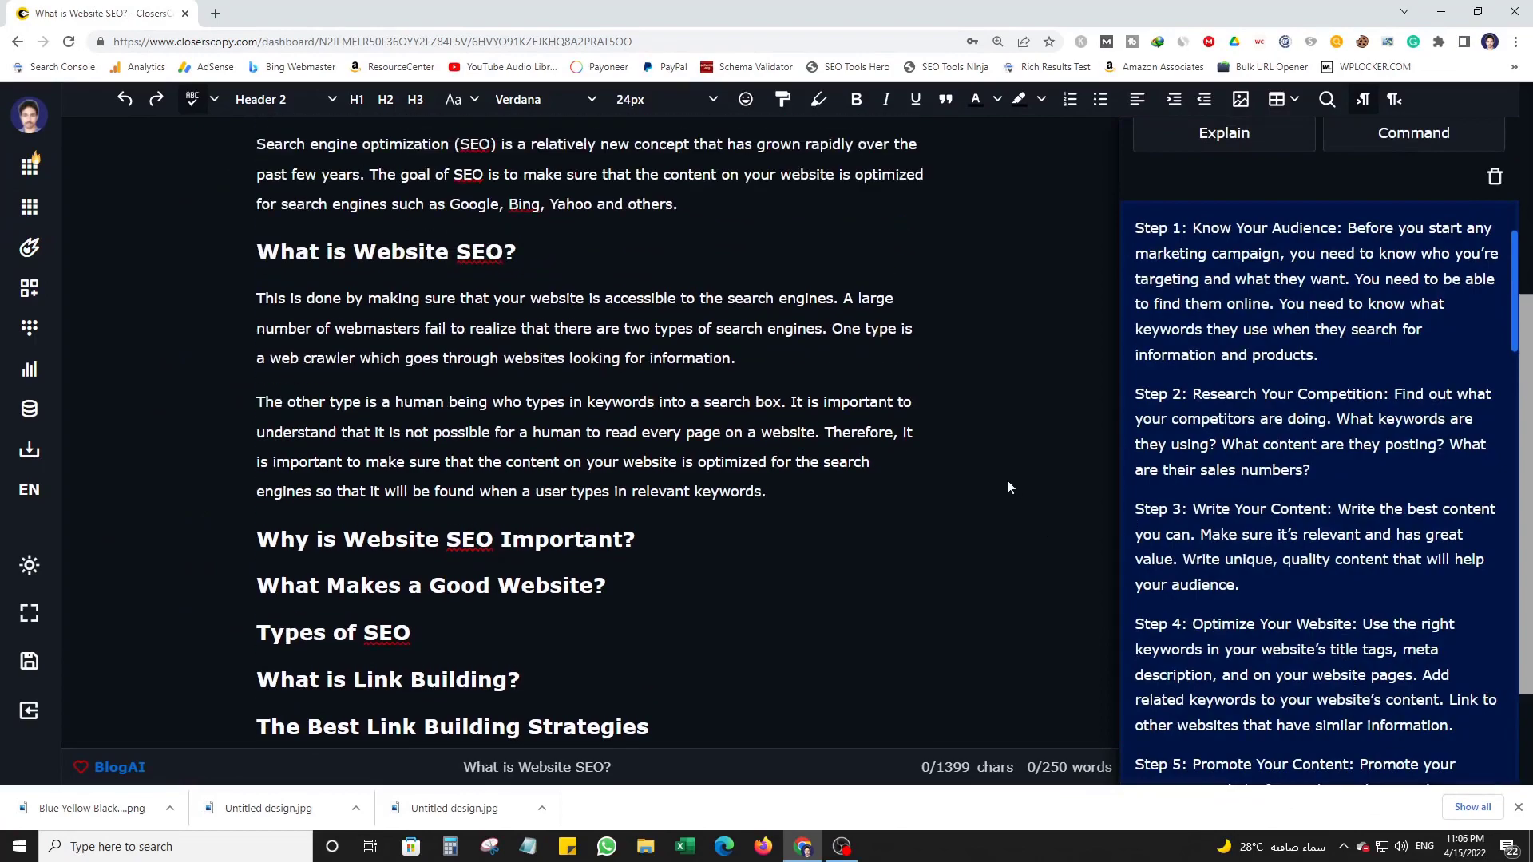
click(656, 538)
key(Return)
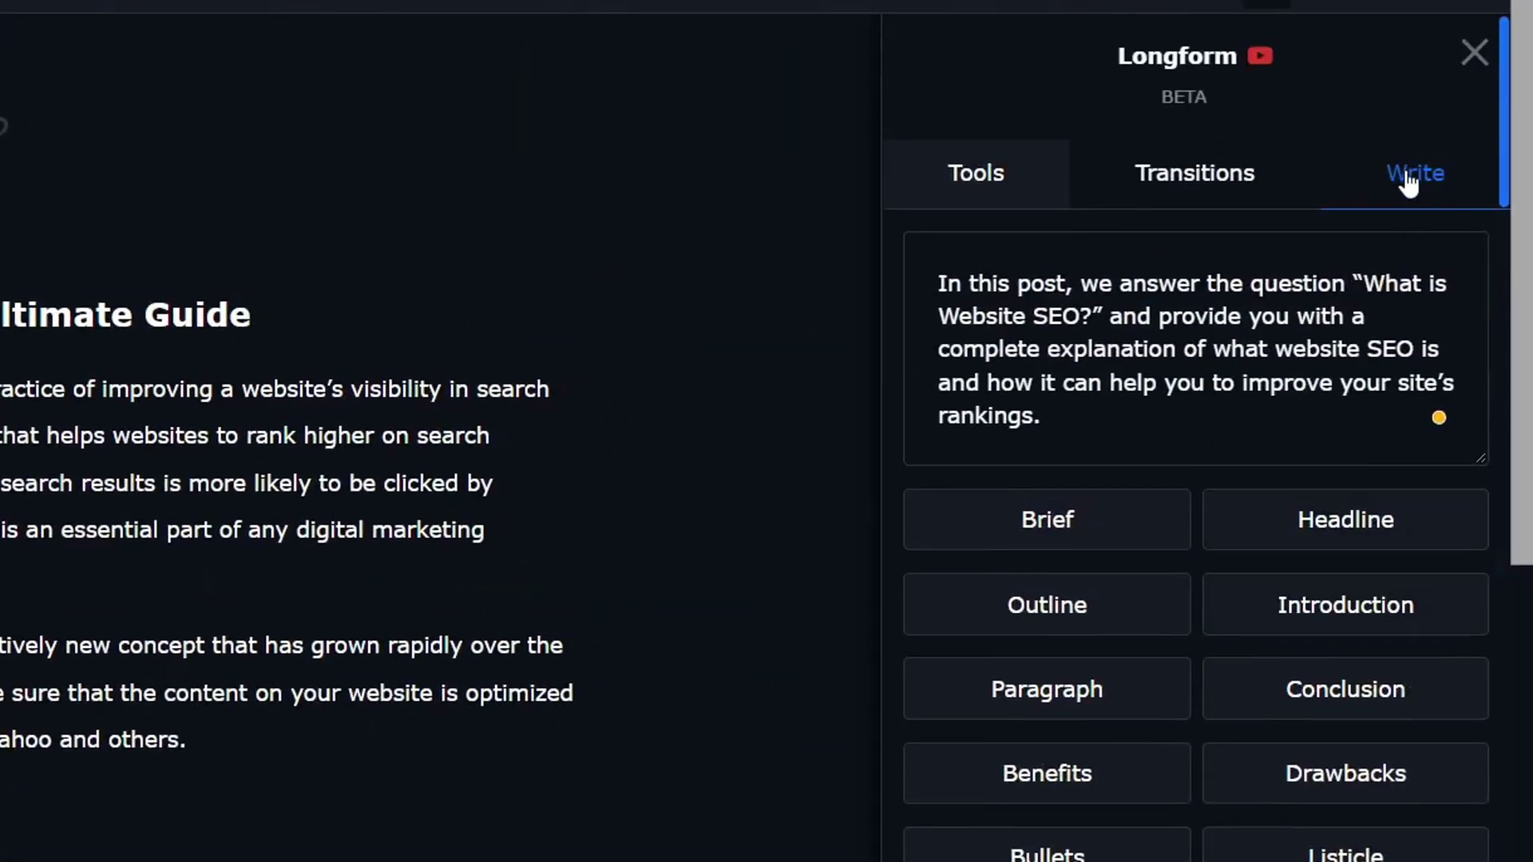
click(1407, 181)
scroll(287, 431, down, 6)
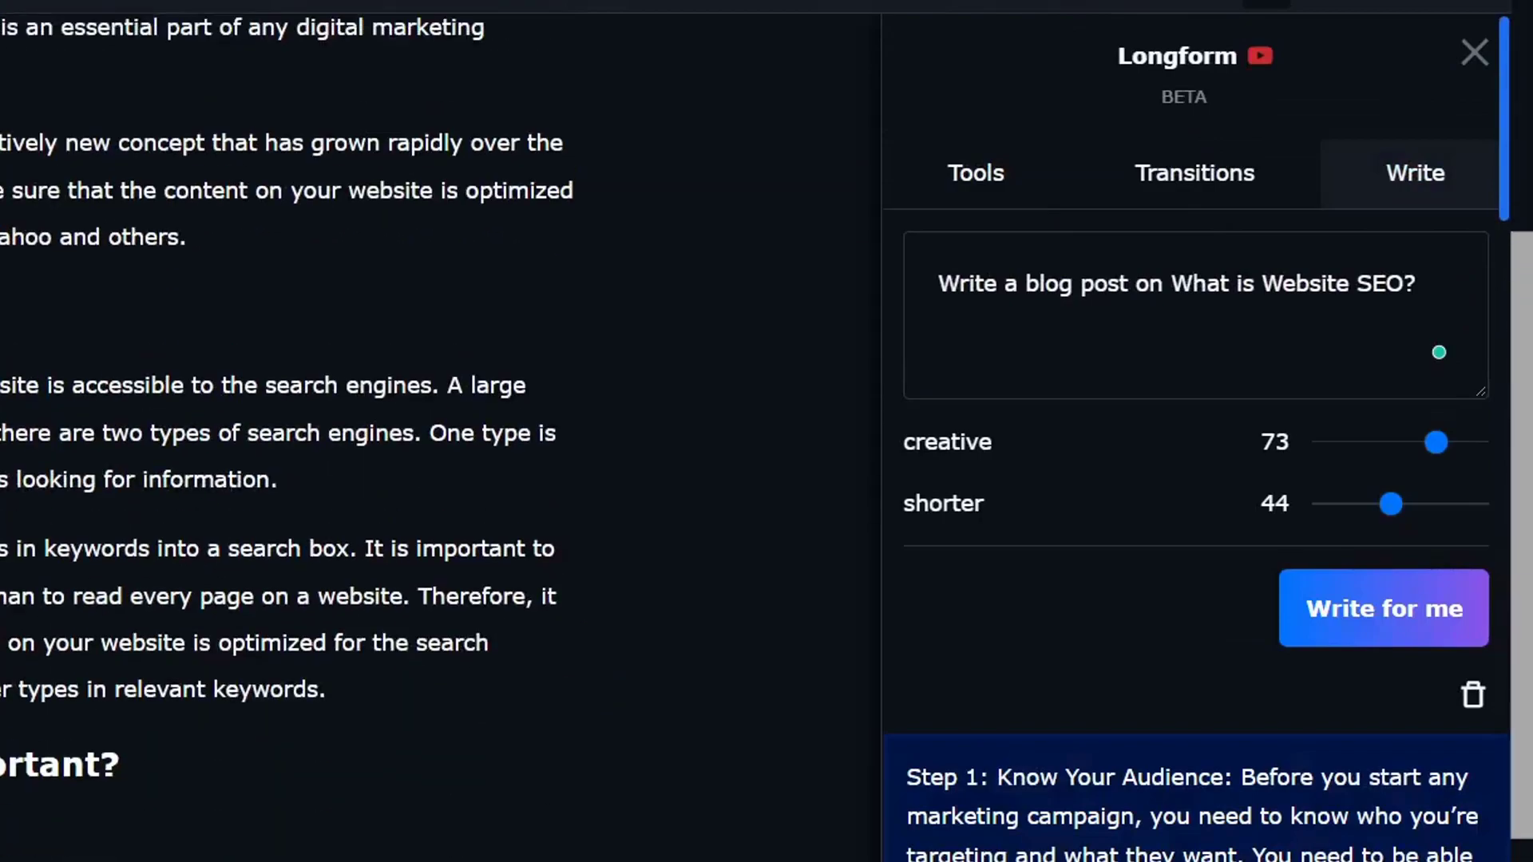
click(1426, 624)
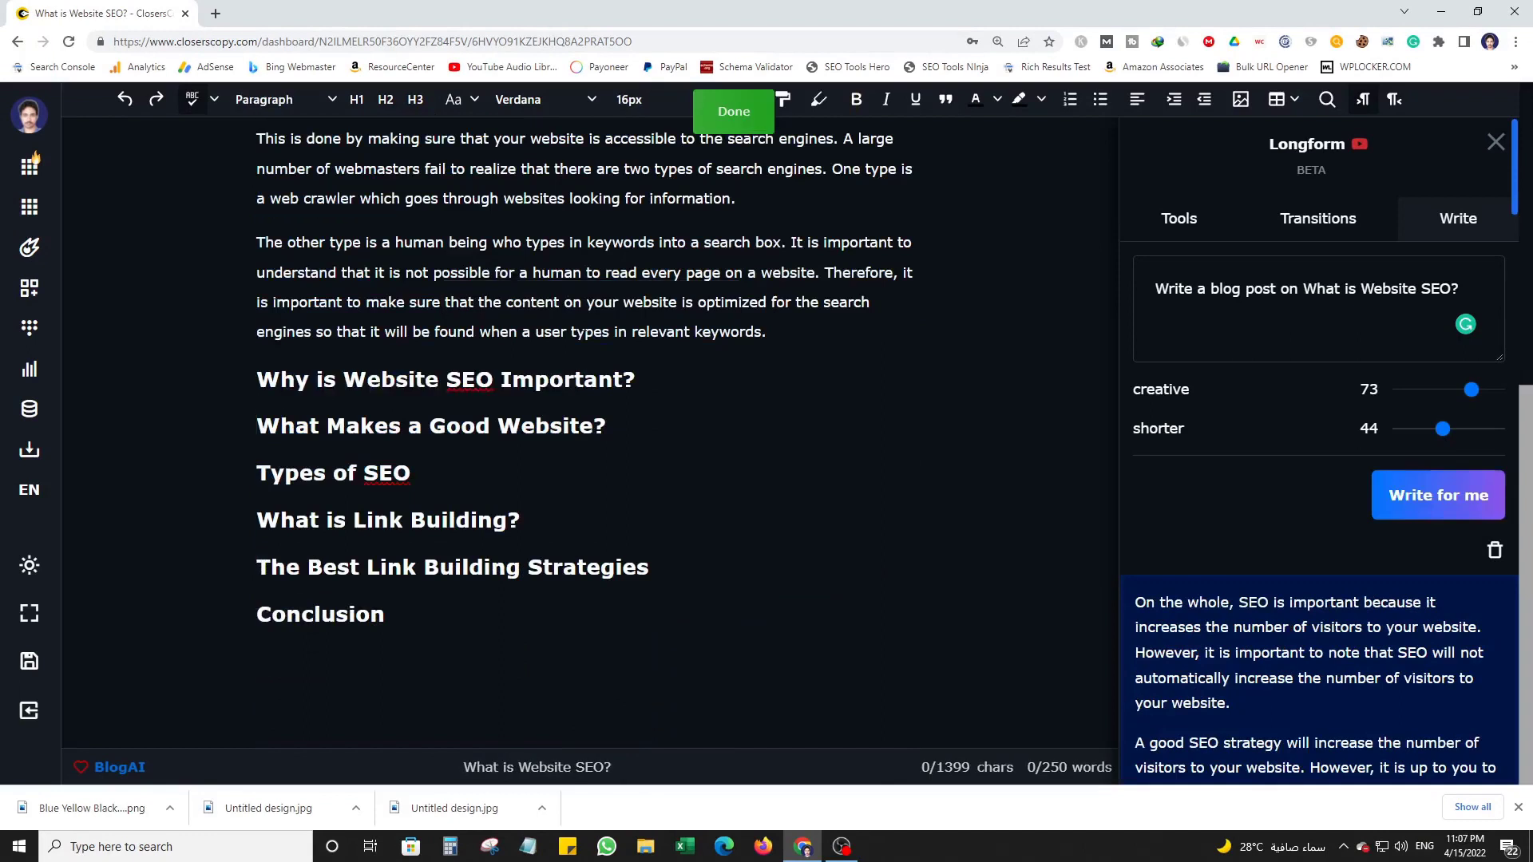
- Insert an empty line below the heading "Why is Website SEO Important?" and read through the newly generated text
key(Return)
scroll(1326, 410, down, 2)
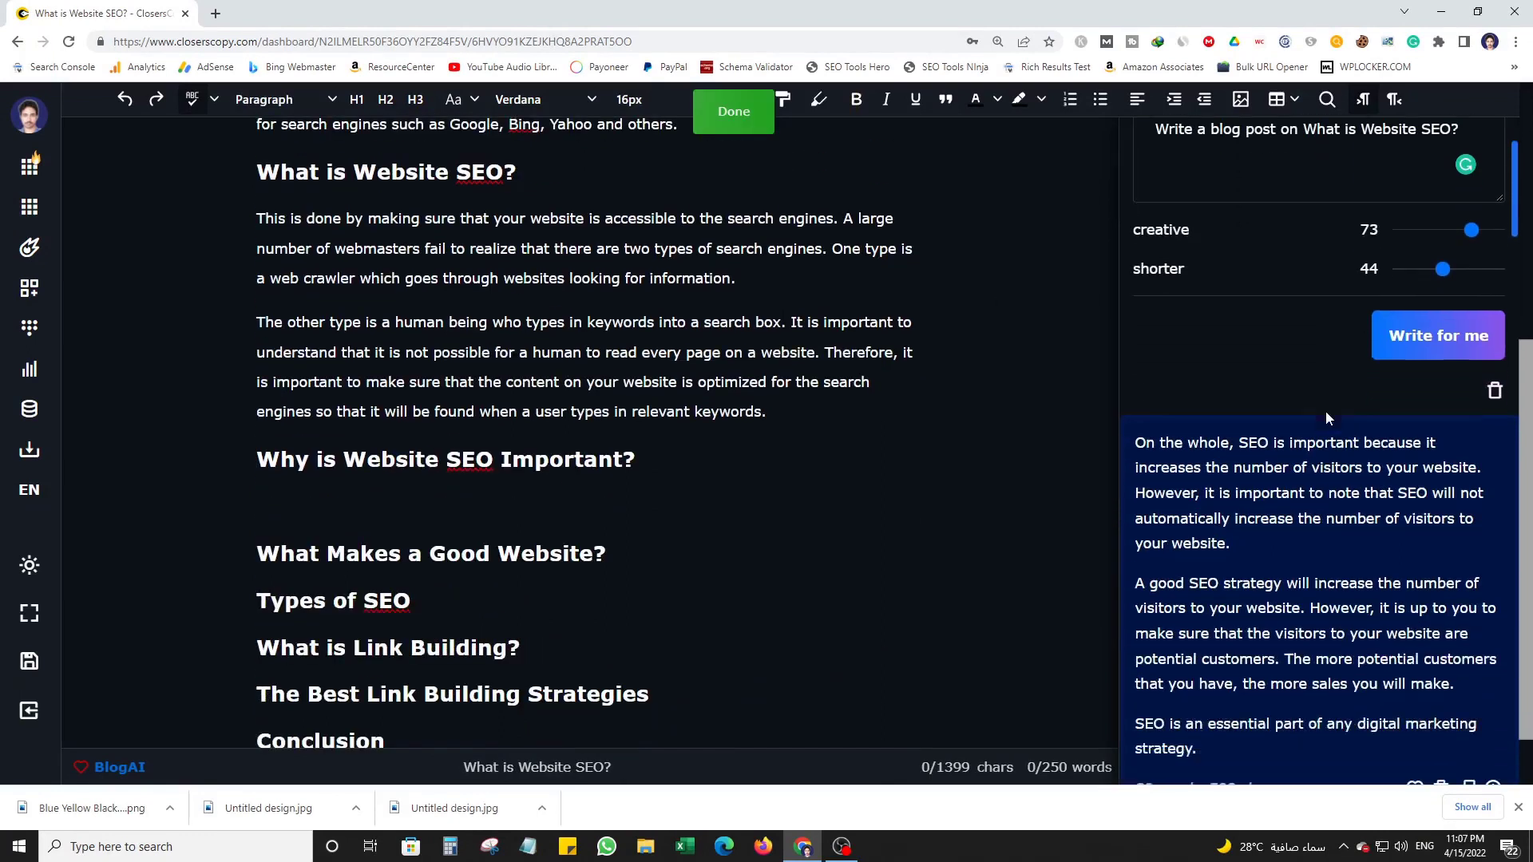
triple_click(440, 457)
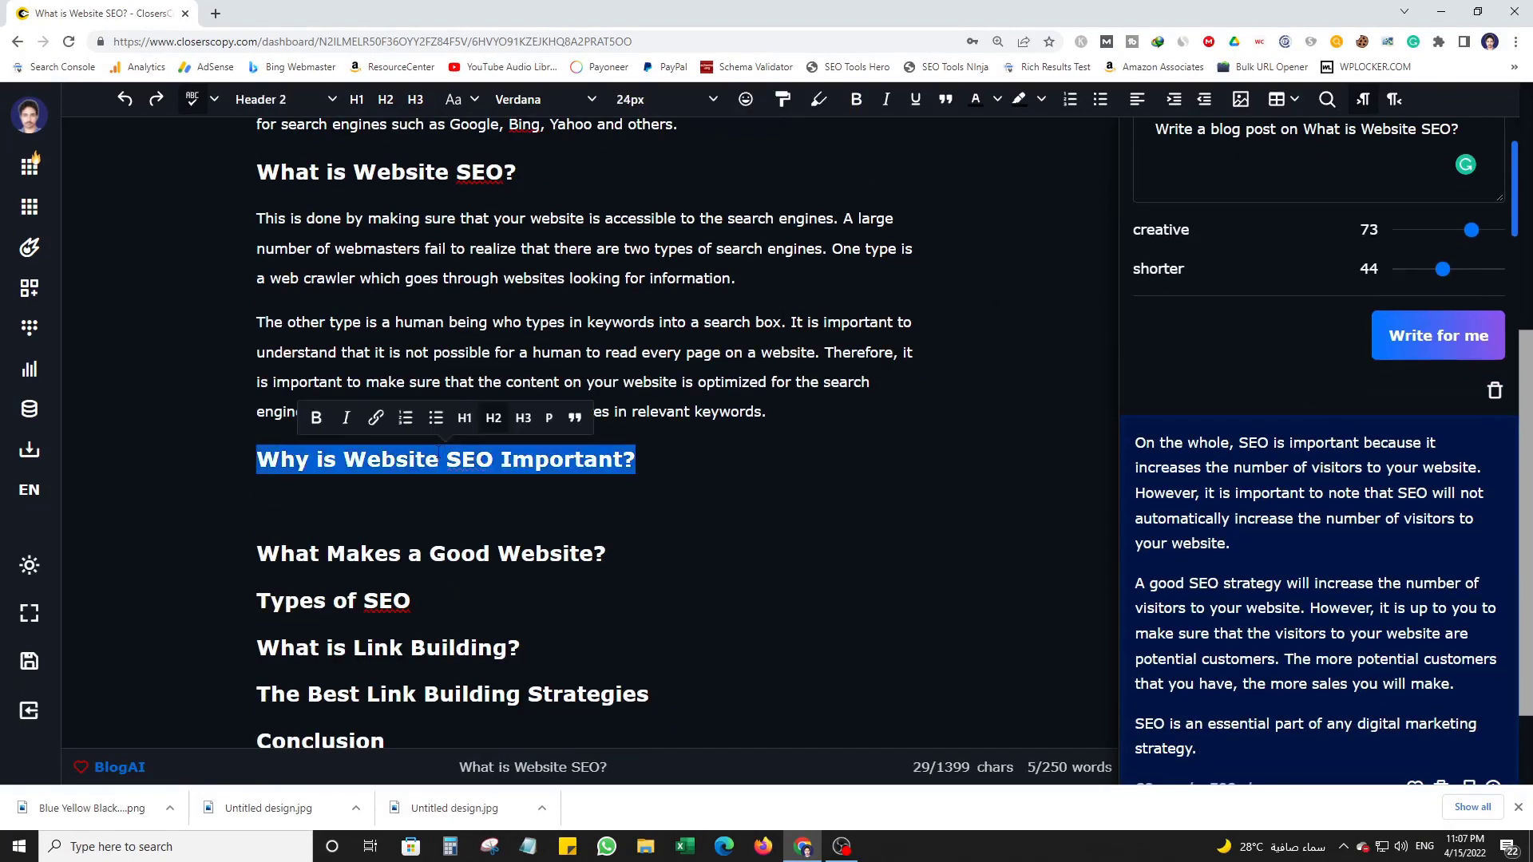
click(706, 455)
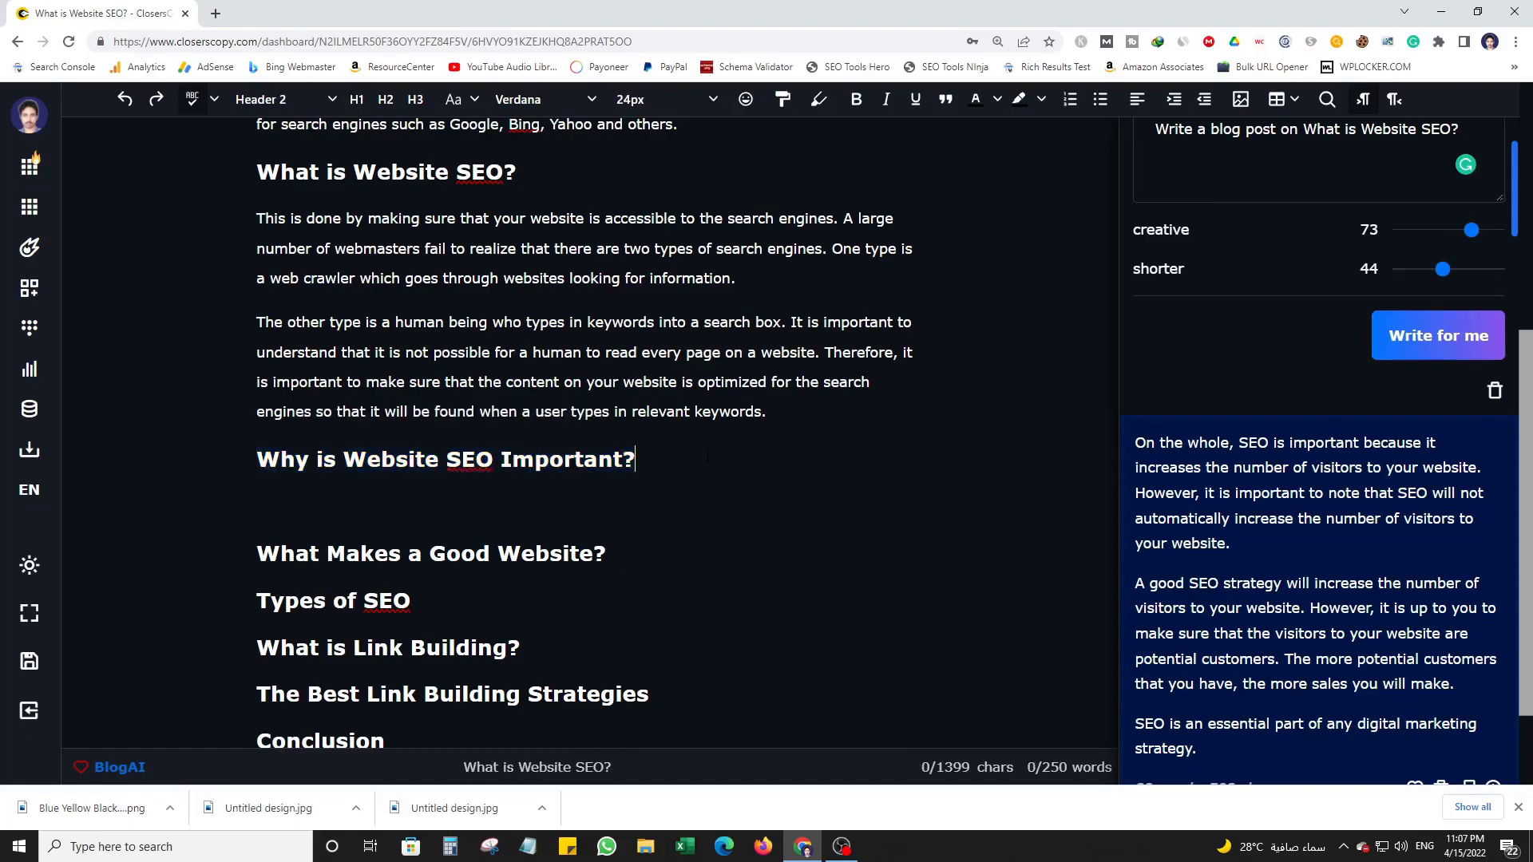
scroll(1199, 468, down, 2)
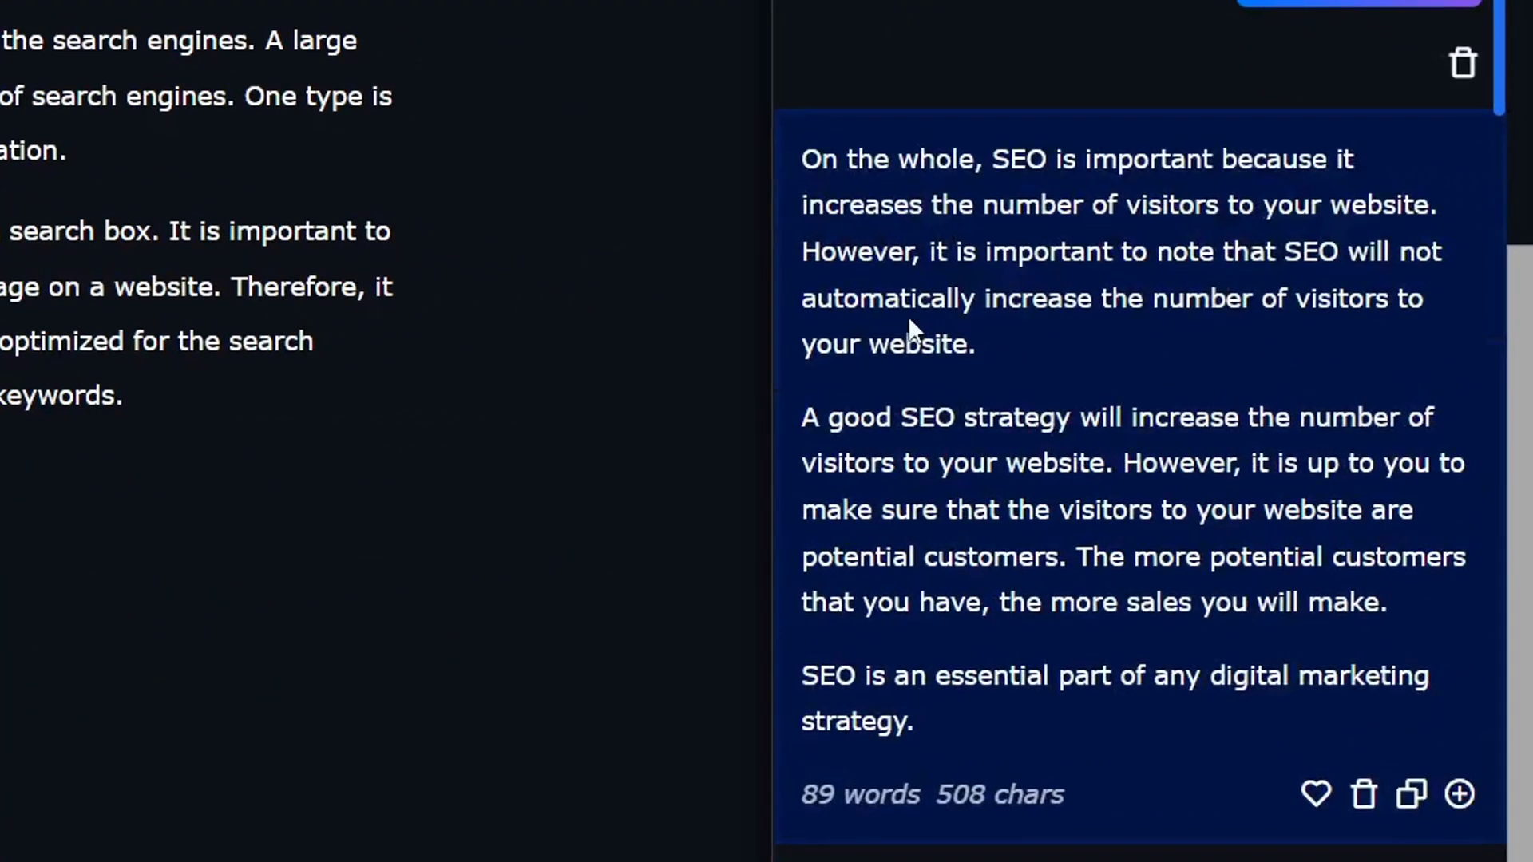
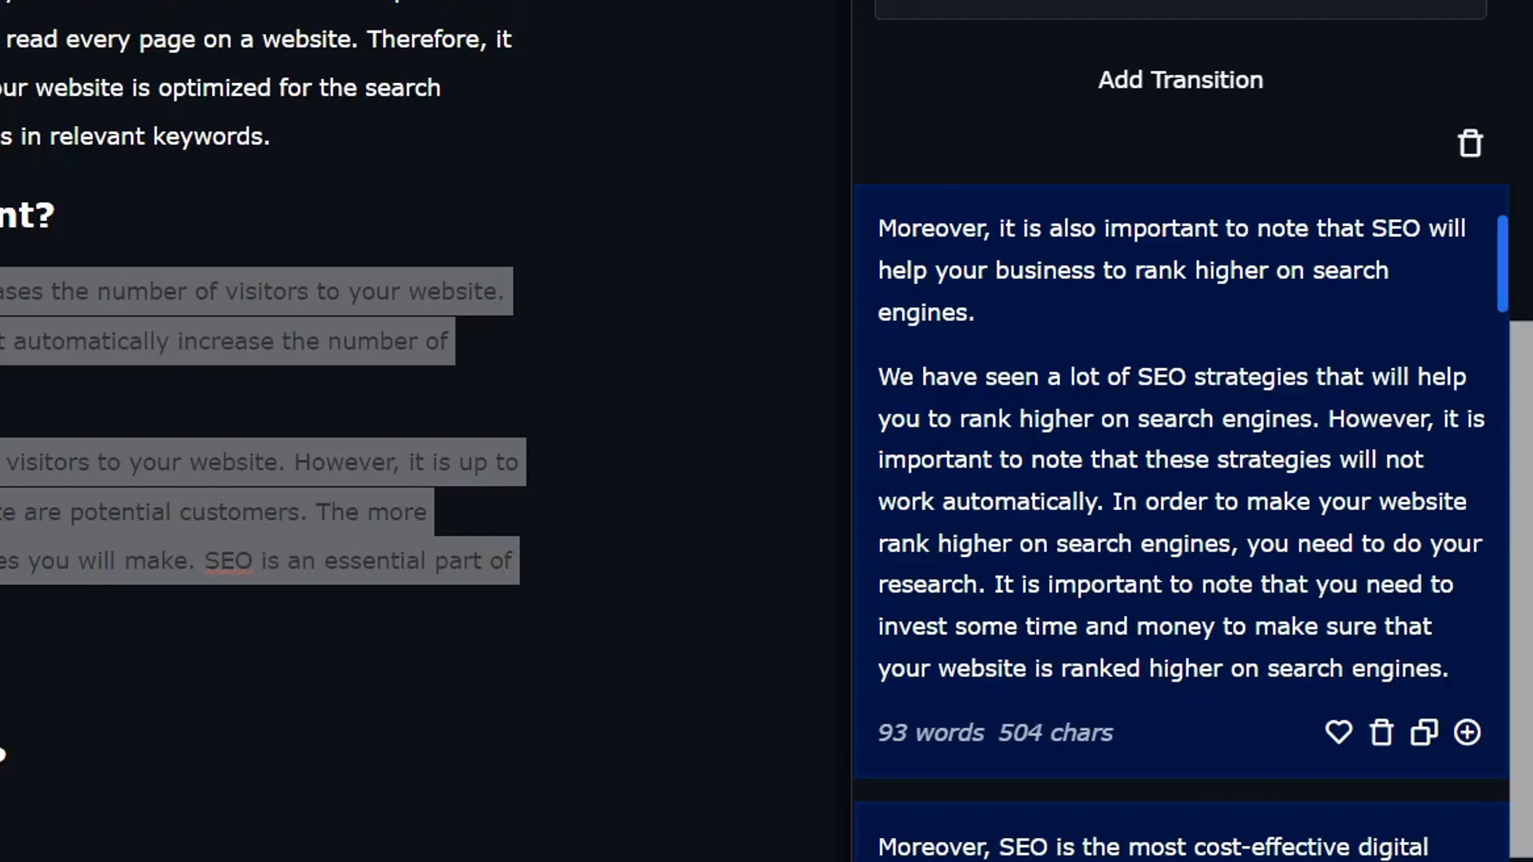
- Return from the transition phrases to the Longform tools and insert an empty line below the heading "What Makes a Good Website?"
scroll(1220, 467, up, 8)
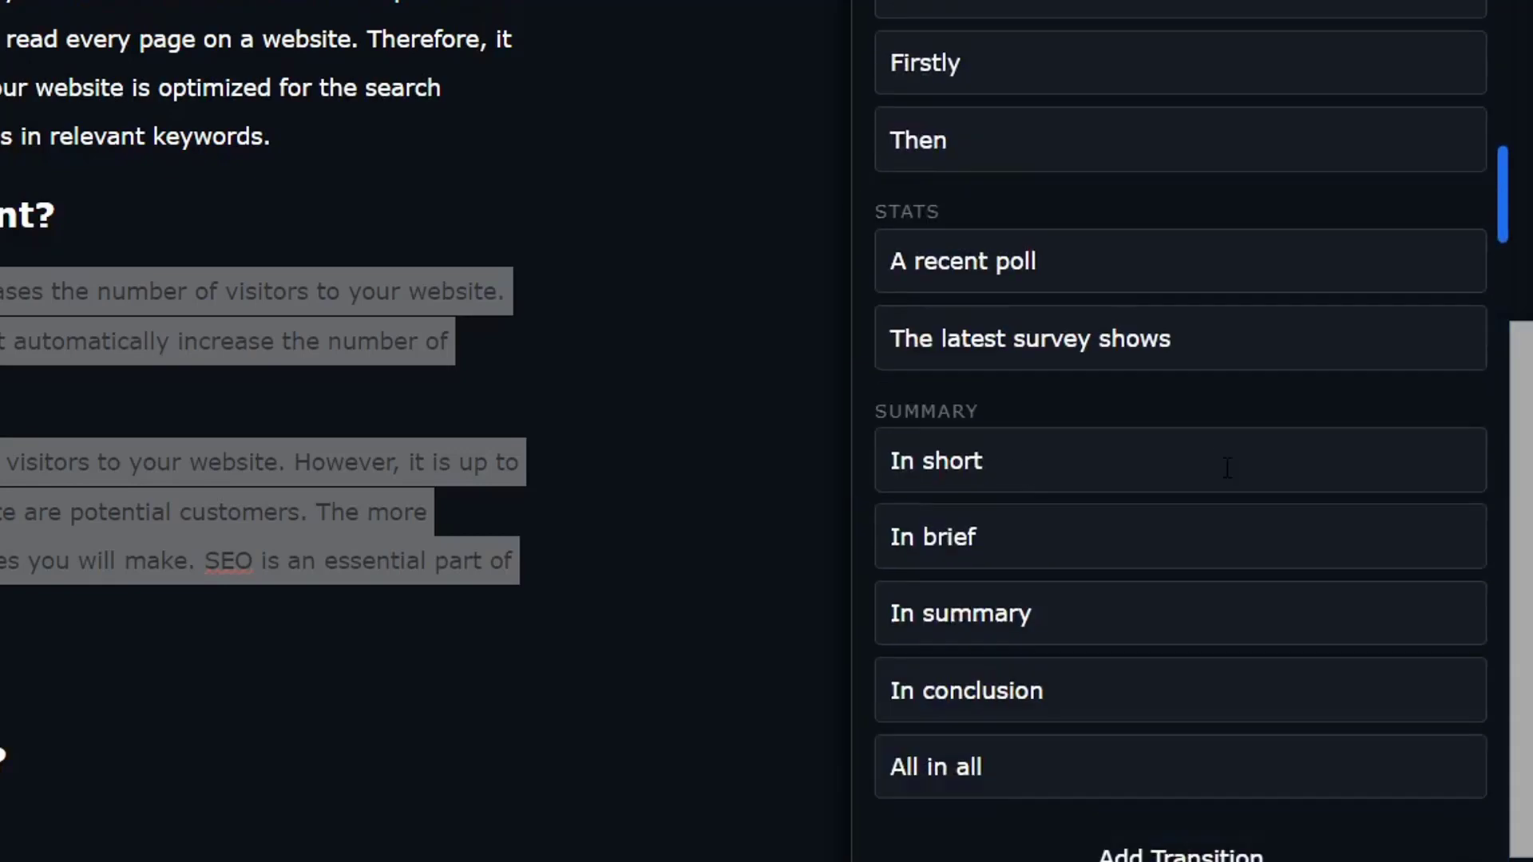
scroll(1216, 477, up, 15)
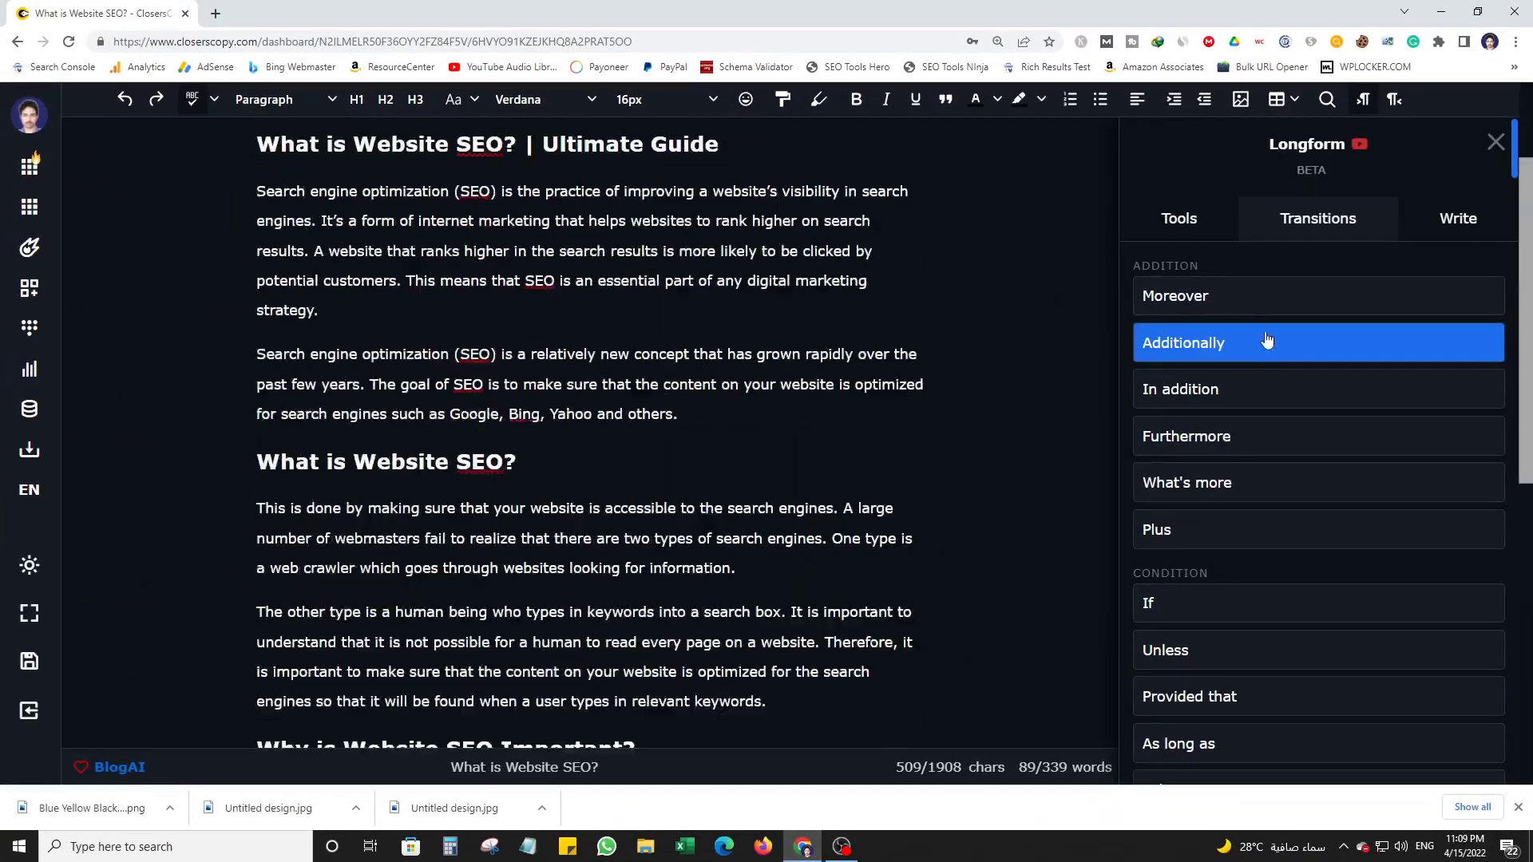
click(1189, 222)
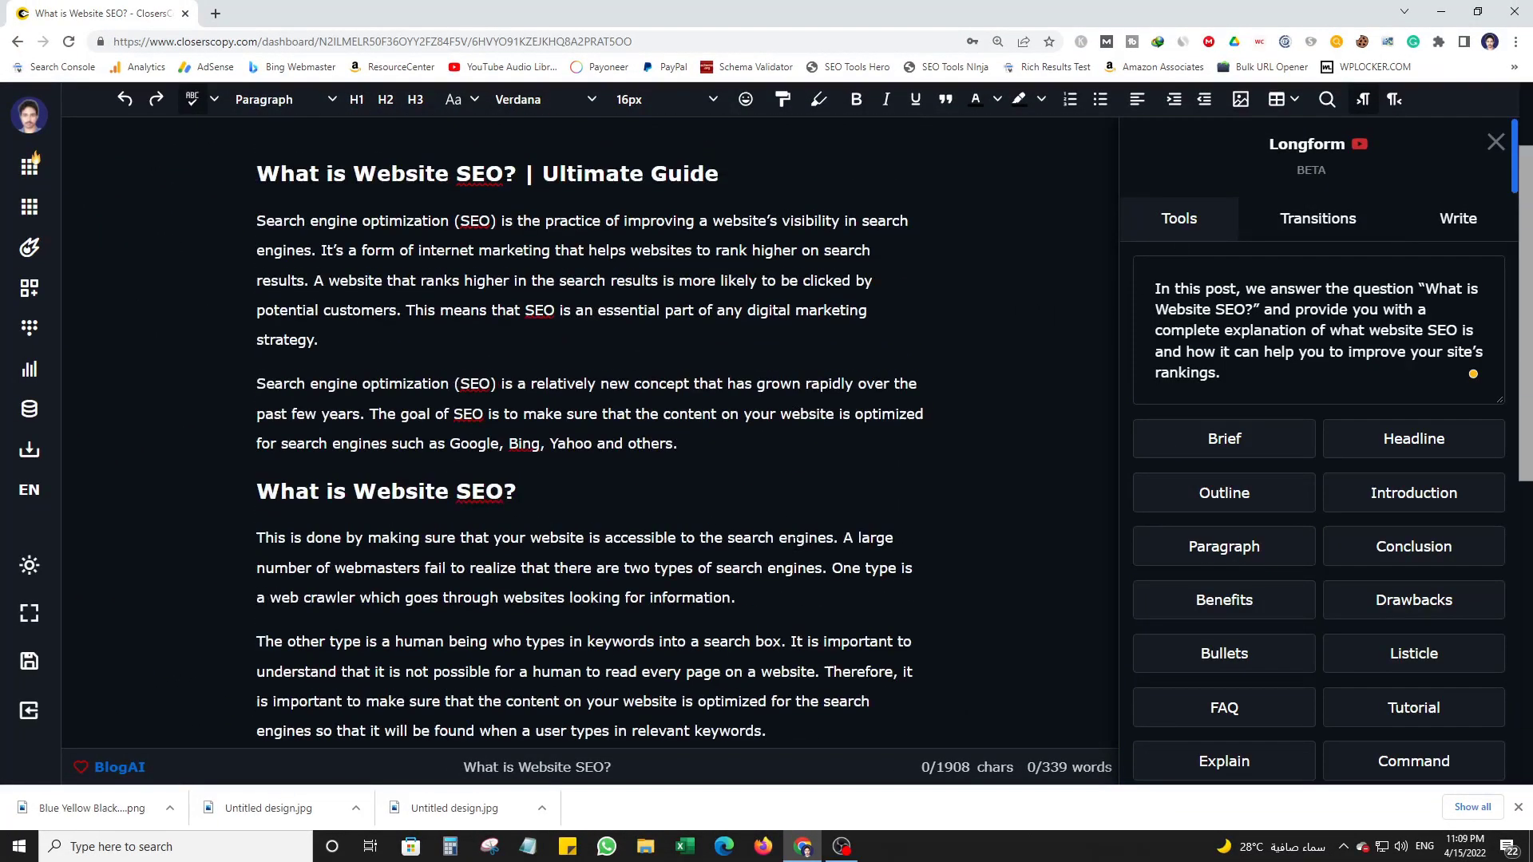
scroll(518, 461, down, 5)
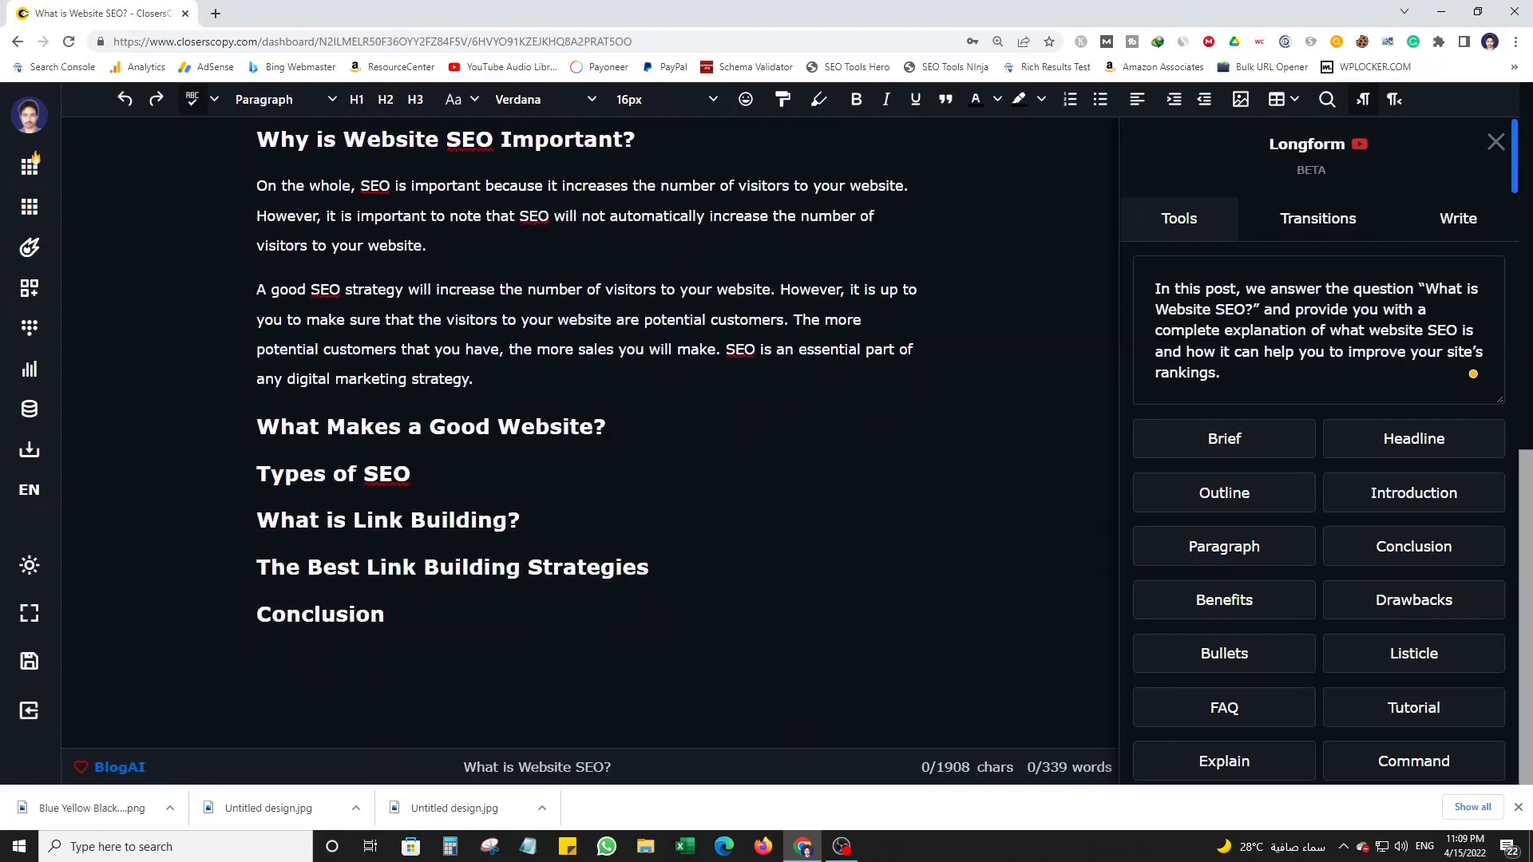
click(618, 430)
key(Return)
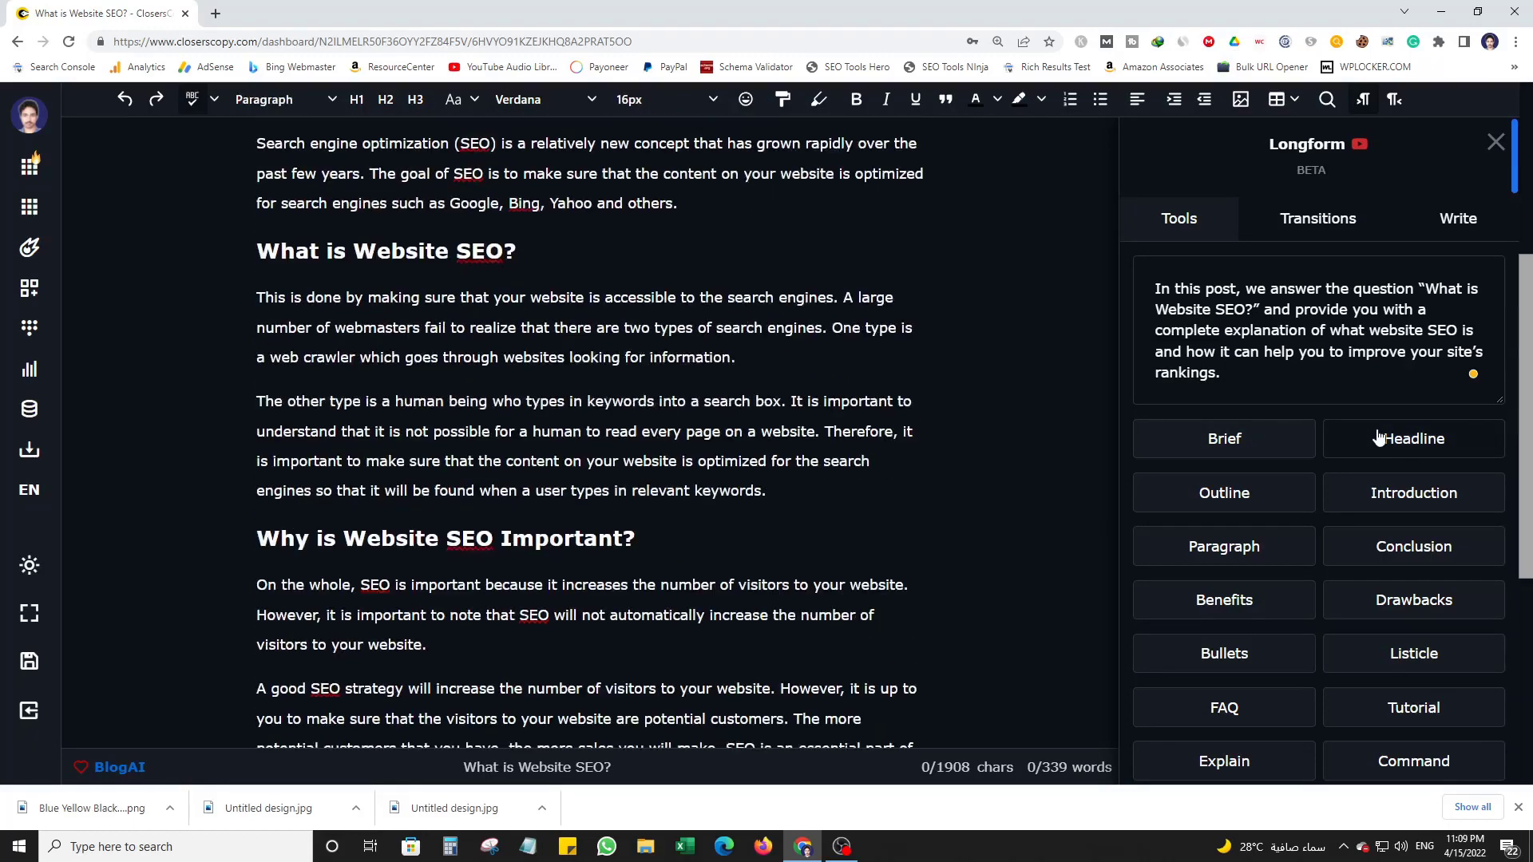
- Clear all previously generated results from the Longform tools
scroll(1350, 534, down, 3)
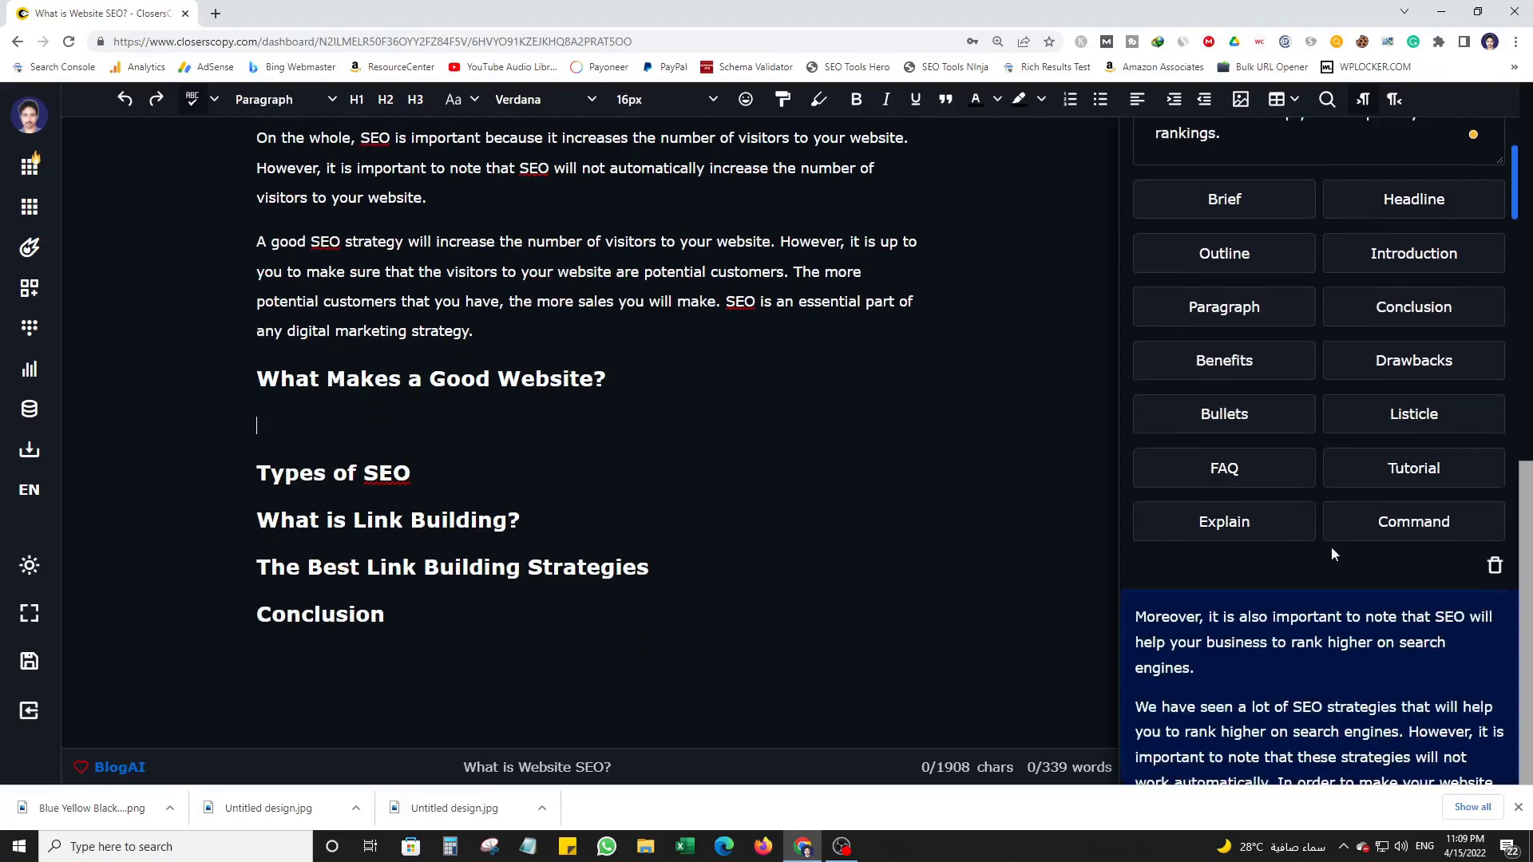
scroll(1249, 444, up, 2)
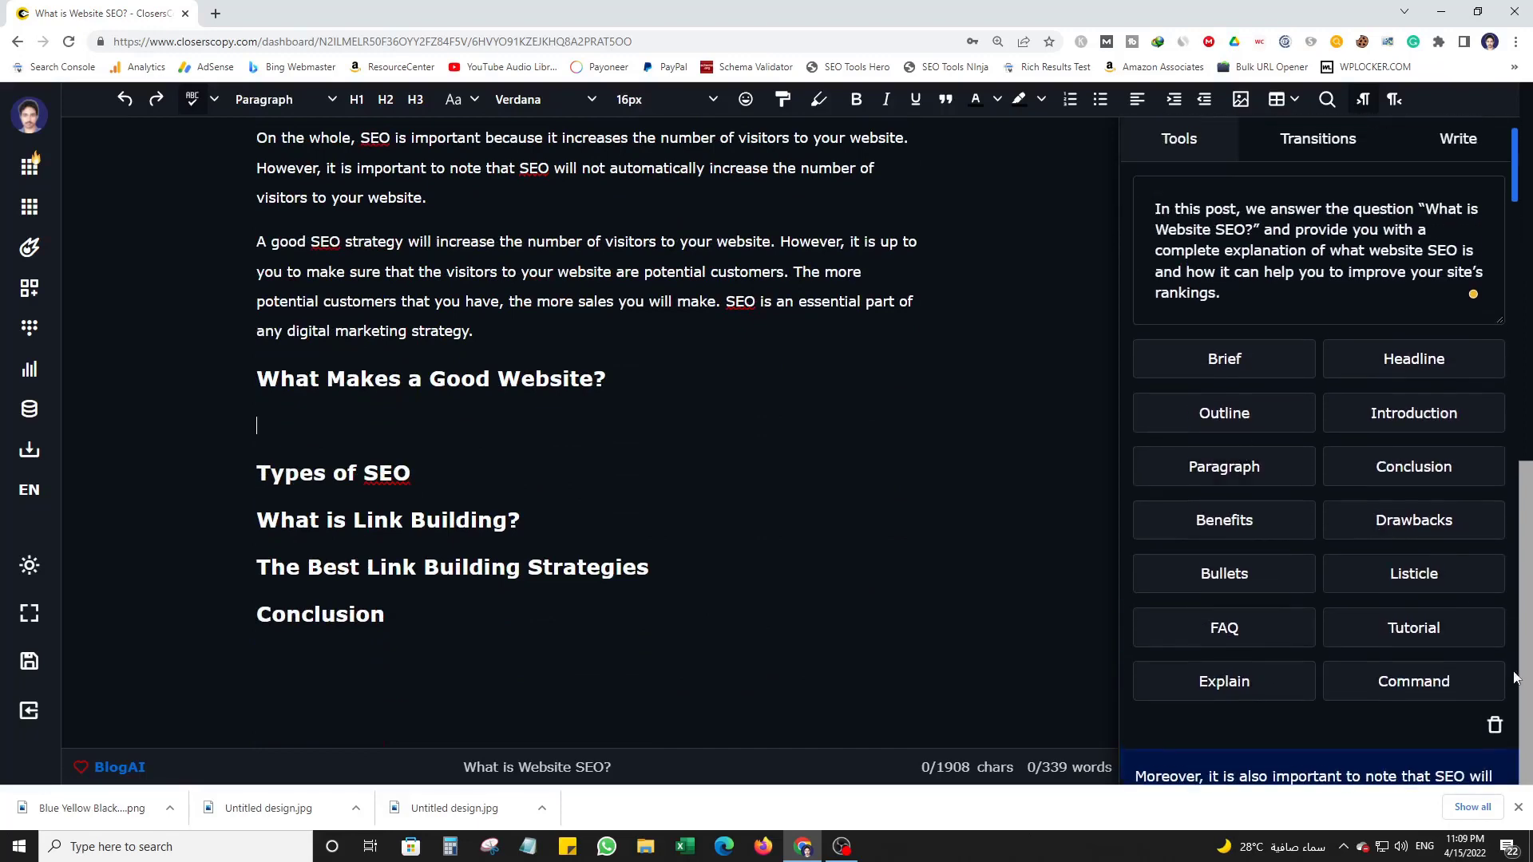
click(1496, 726)
scroll(673, 481, up, 1)
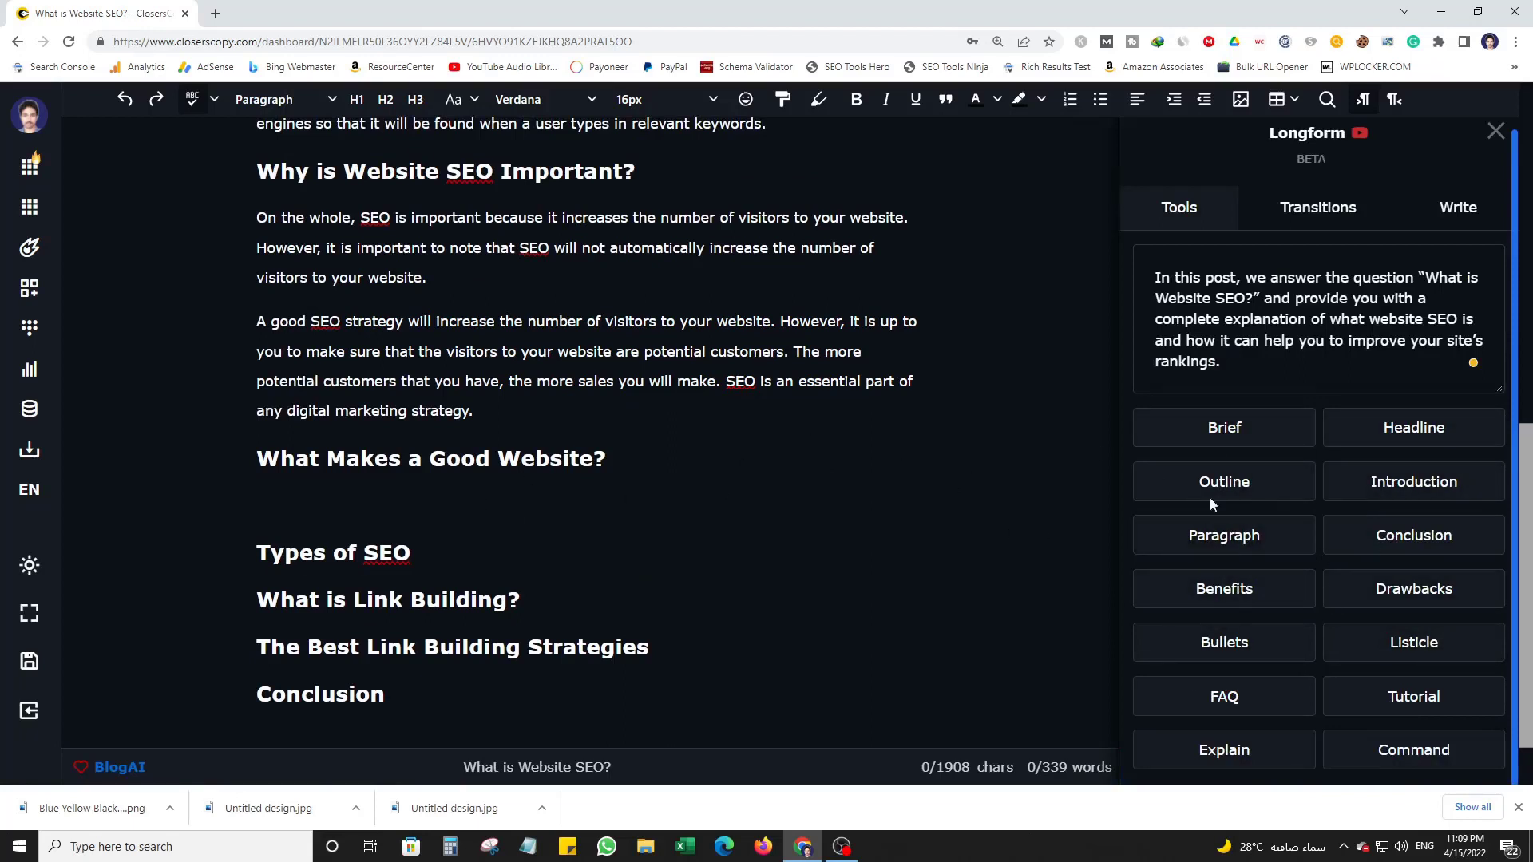
- Generate a paragraph from the article text spanning "Why is Website SEO Important?" through the heading "What Makes a Good Website?"
scroll(379, 556, up, 1)
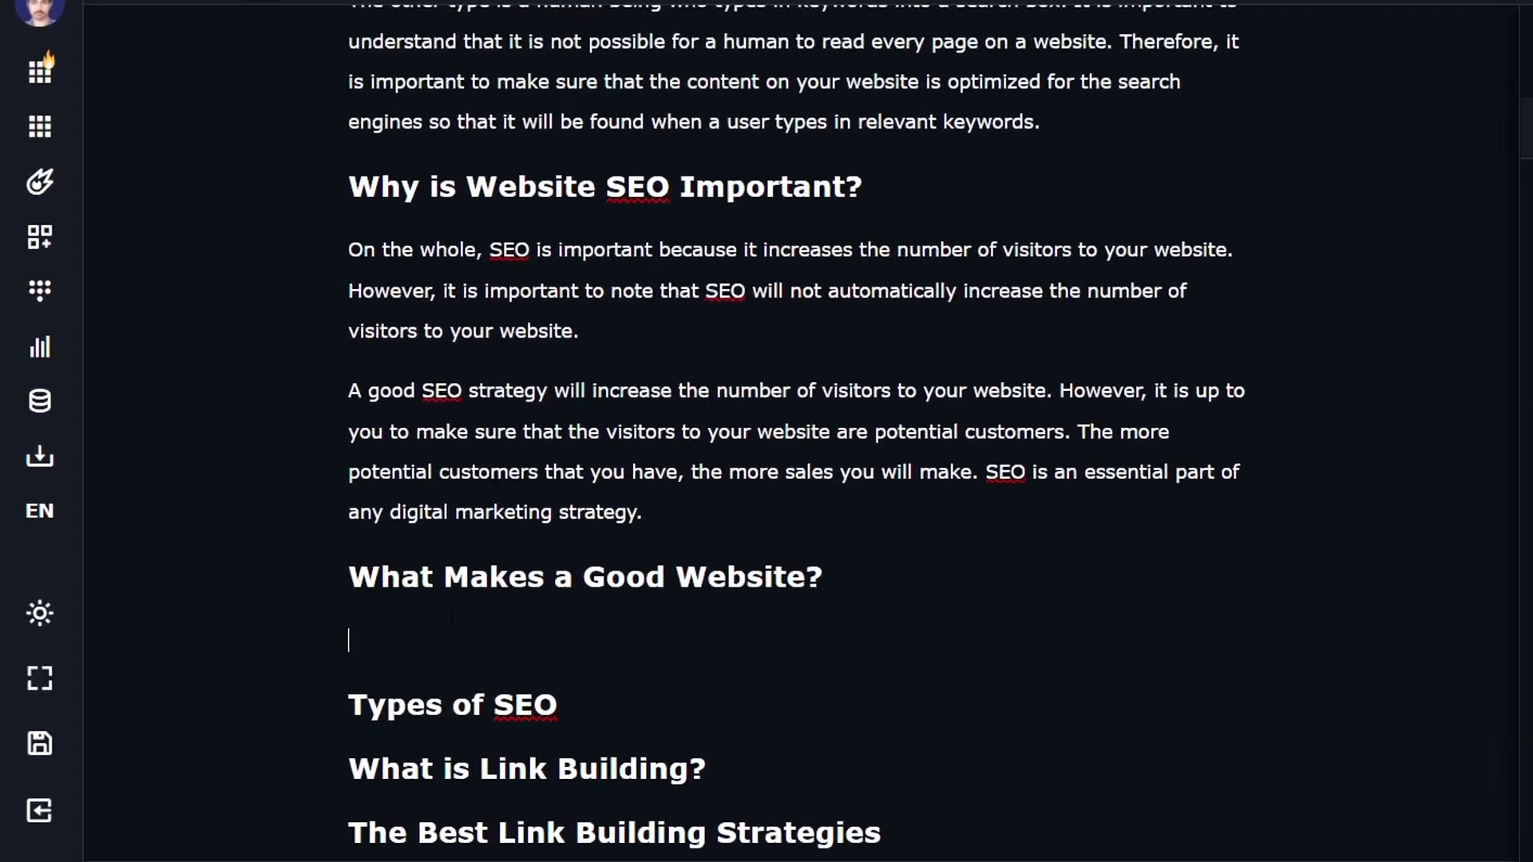
drag(285, 491, 252, 250)
click(381, 163)
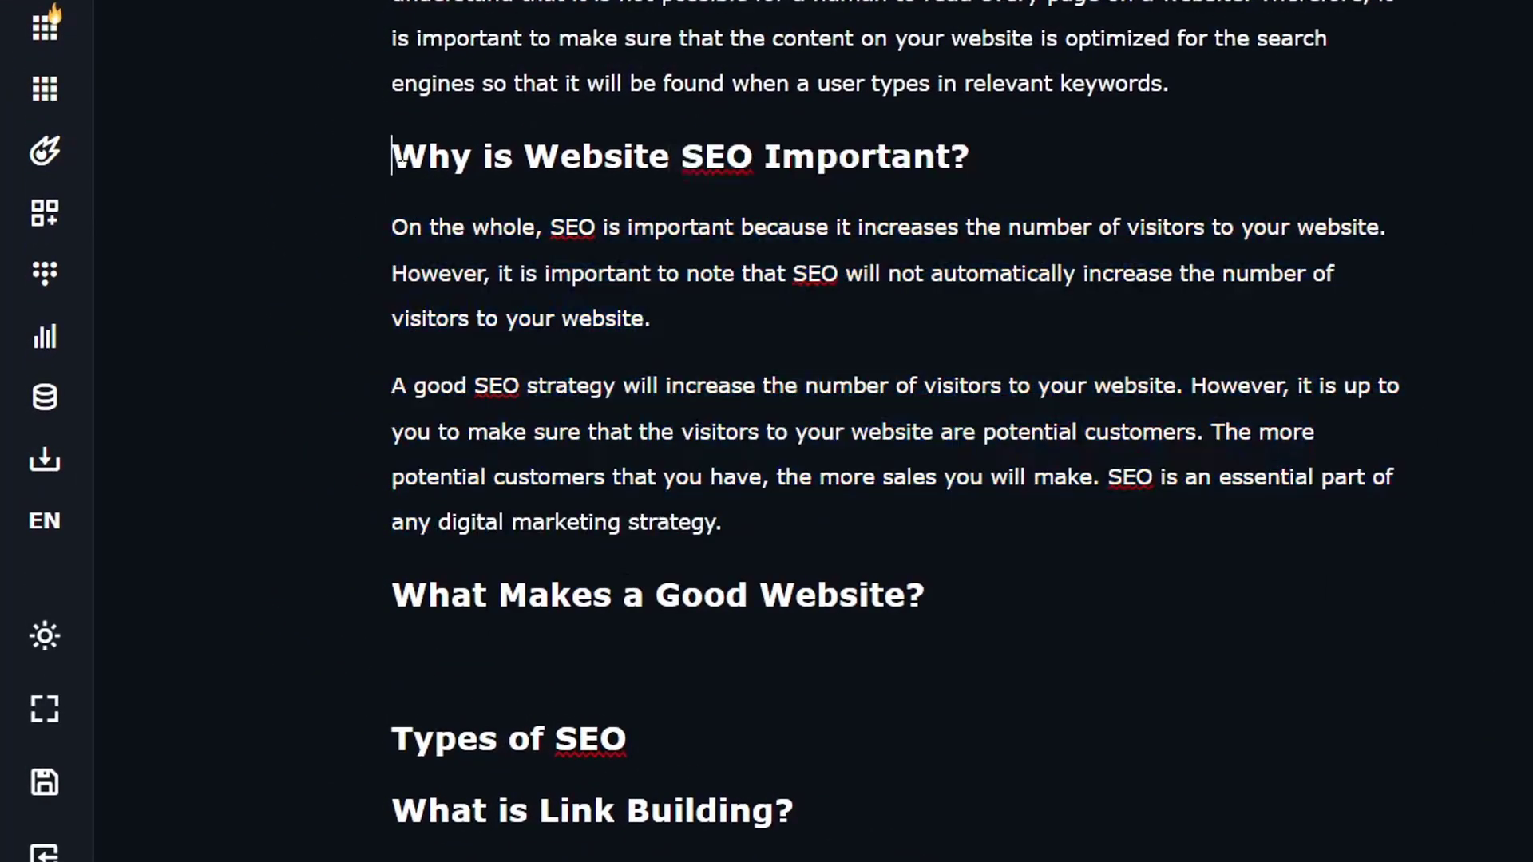
drag(397, 158, 930, 601)
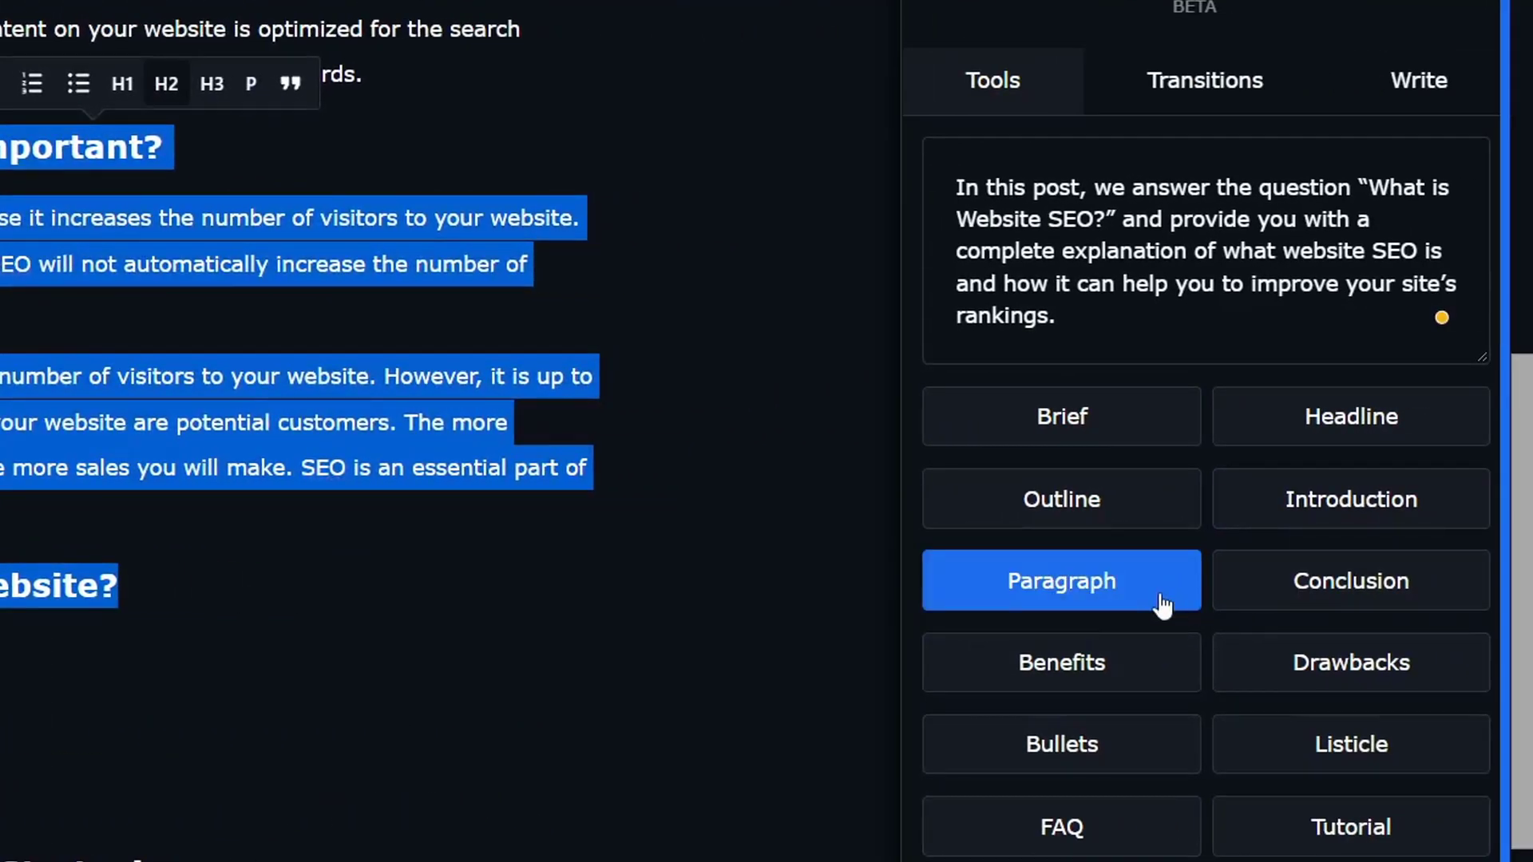
click(1187, 607)
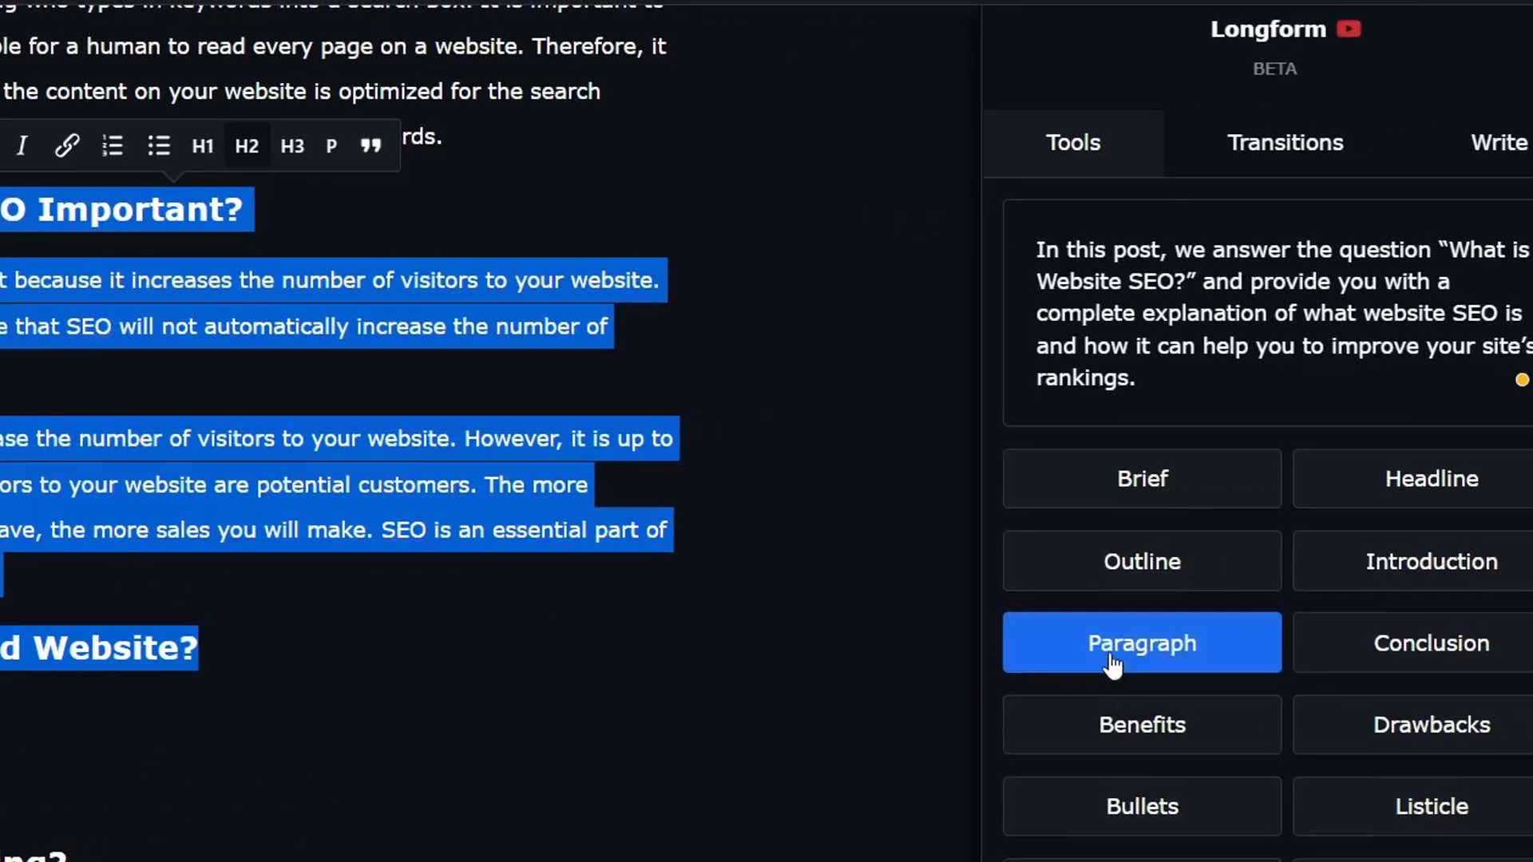
click(1053, 648)
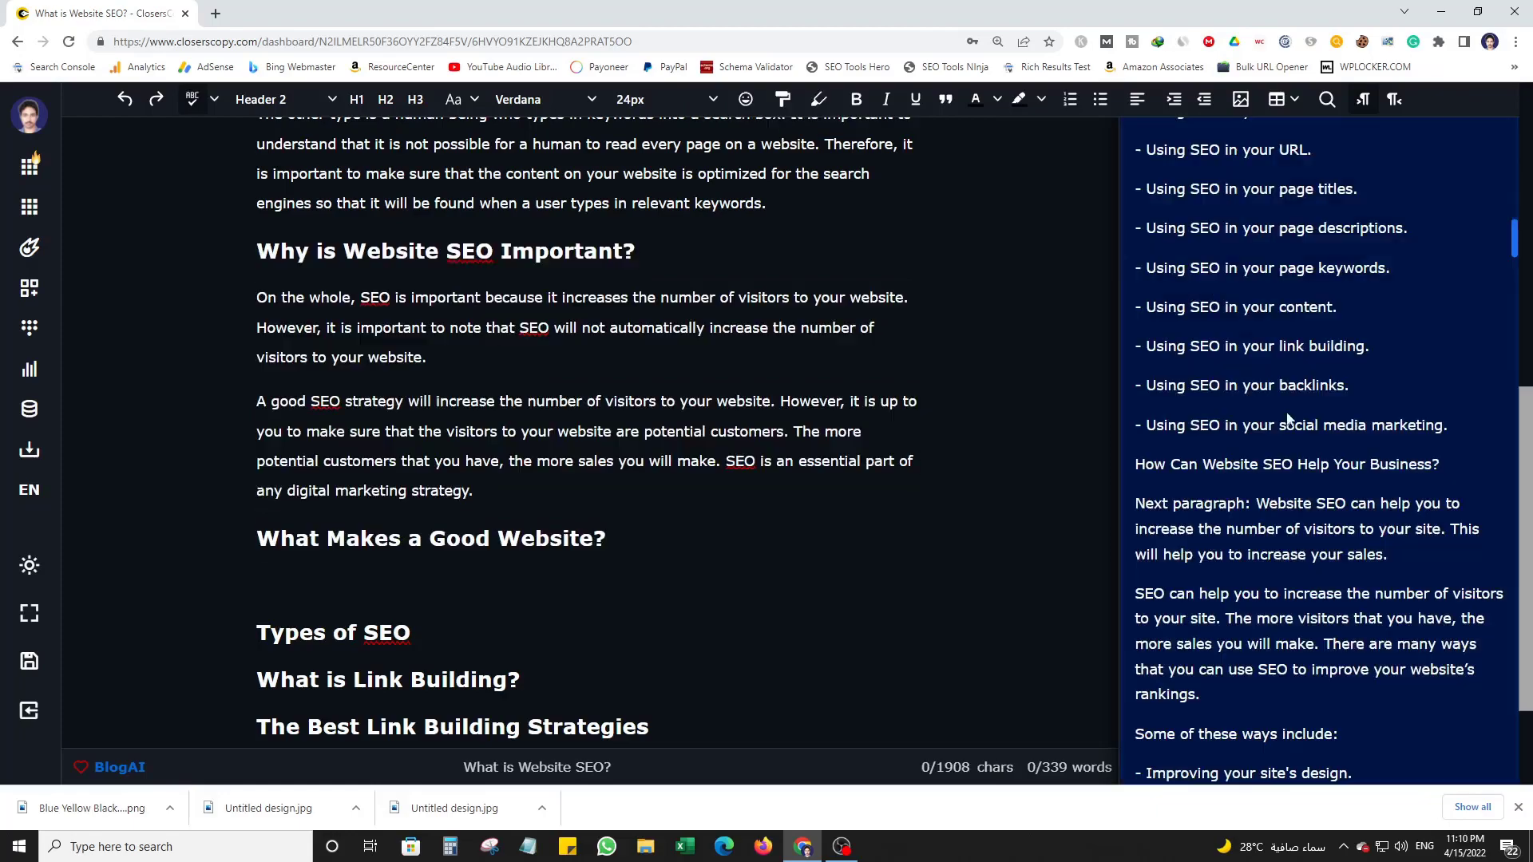
- Read through the generated paragraph, checking its list of good website features and the text that follows
scroll(1349, 470, up, 6)
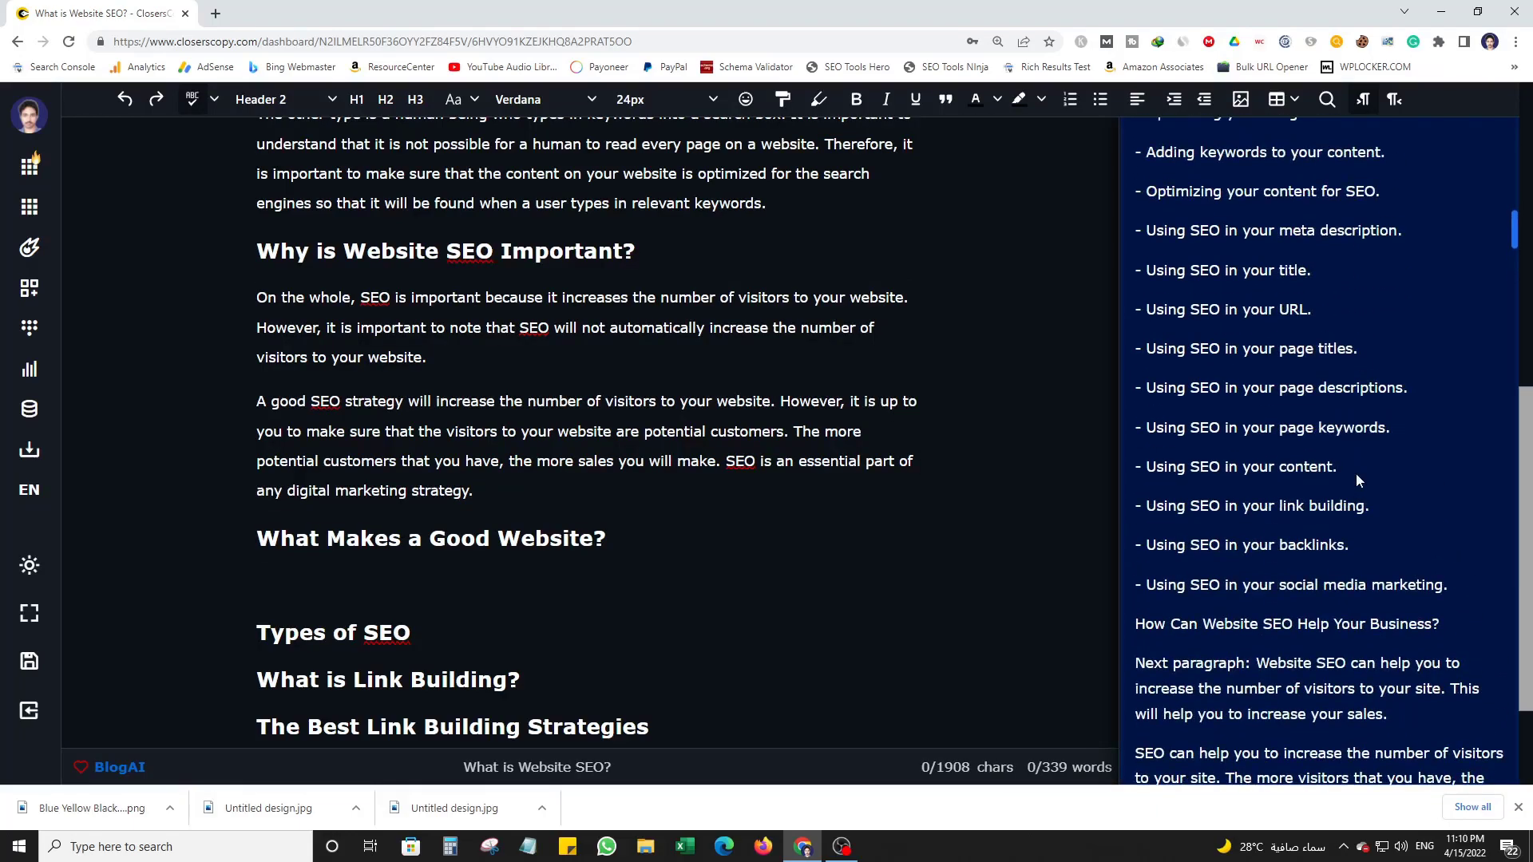
scroll(1355, 473, up, 10)
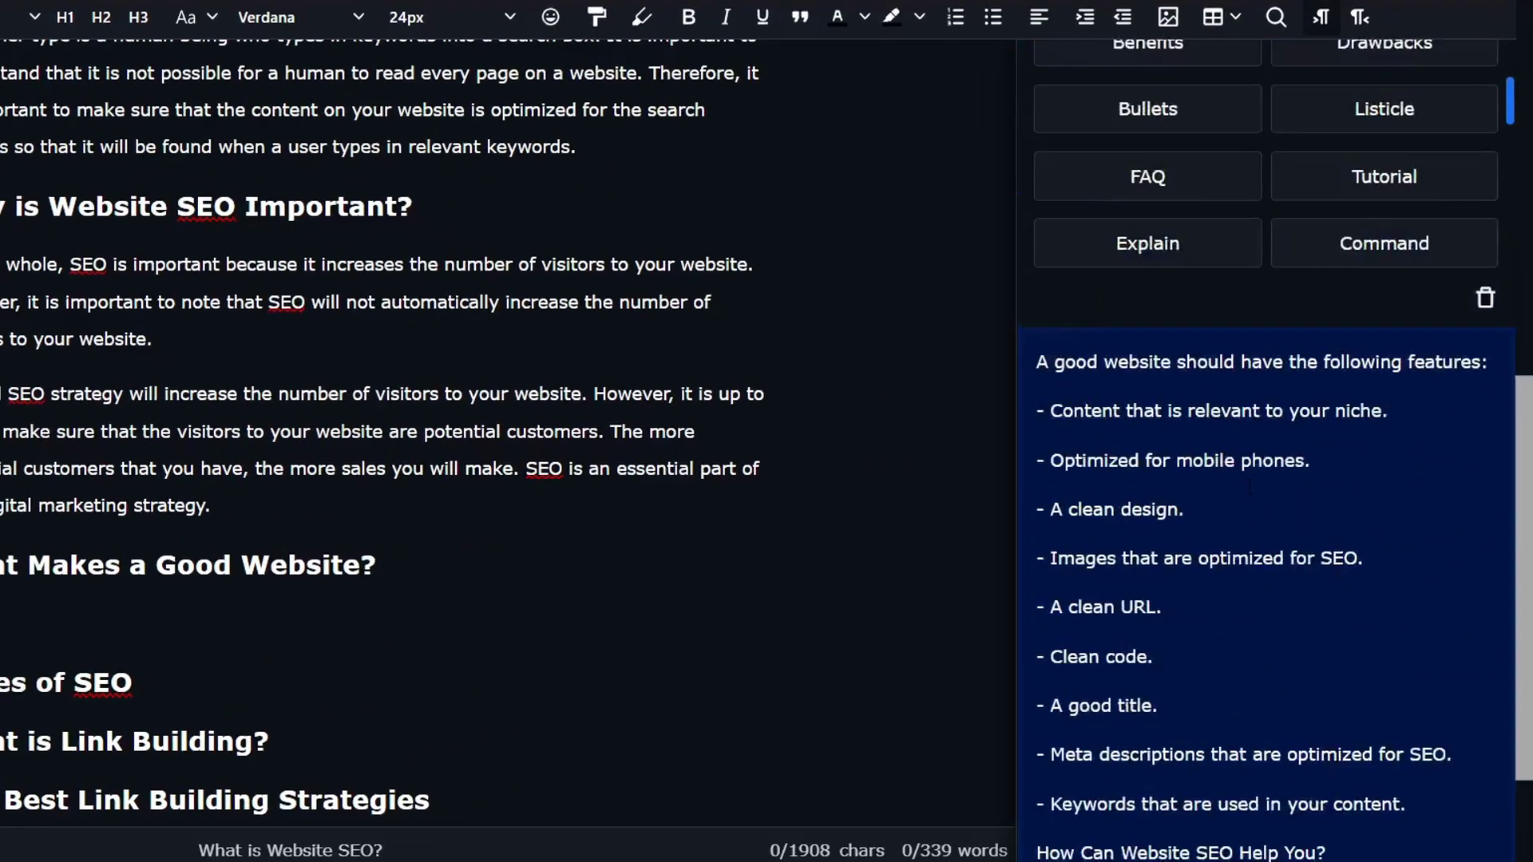
scroll(1103, 511, down, 8)
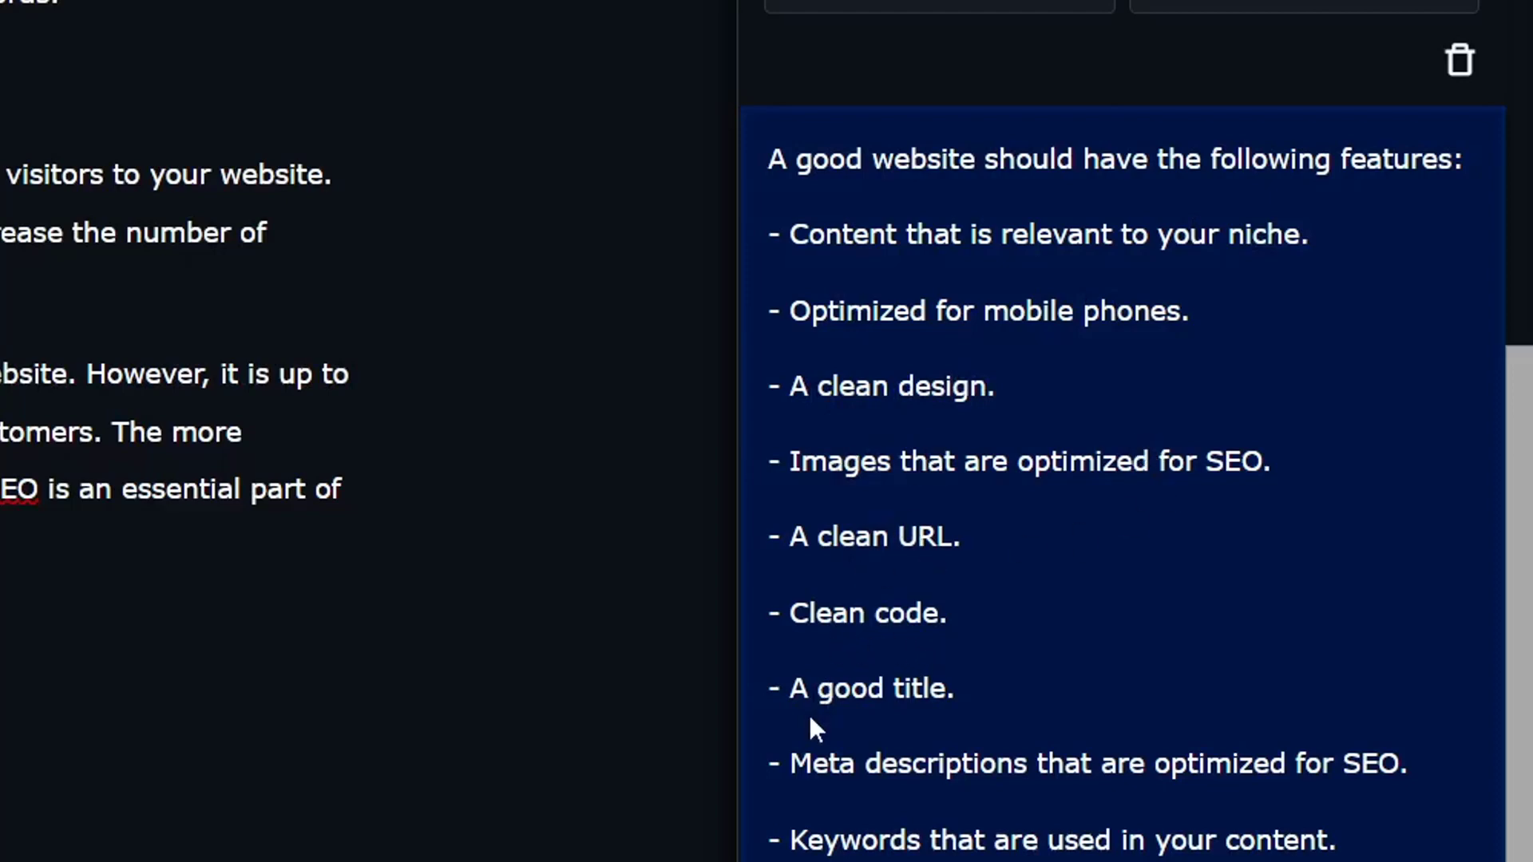
scroll(1120, 618, down, 1)
scroll(1120, 619, down, 5)
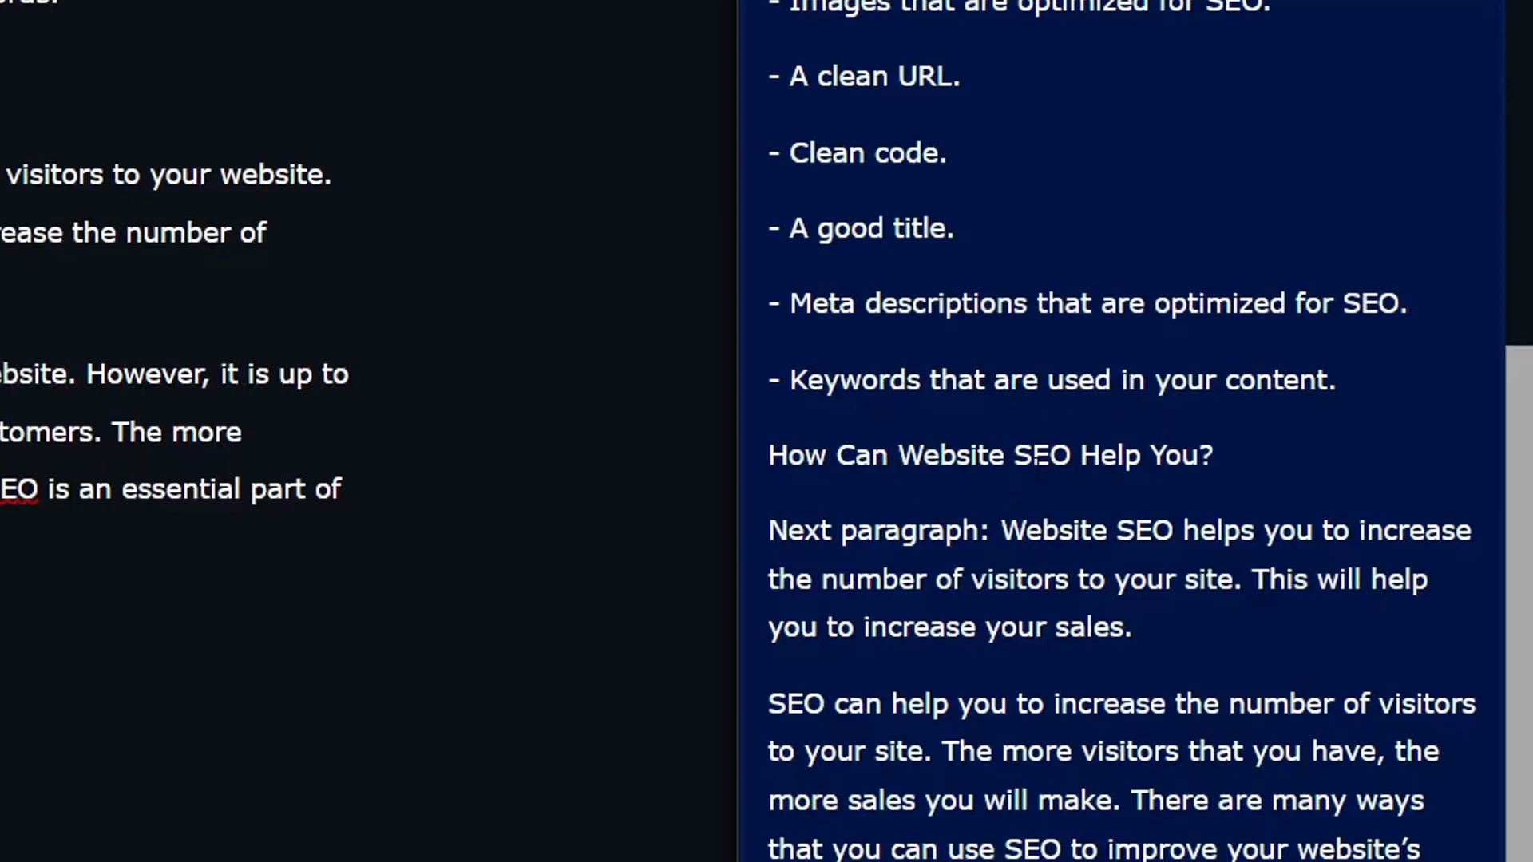
scroll(1096, 503, down, 2)
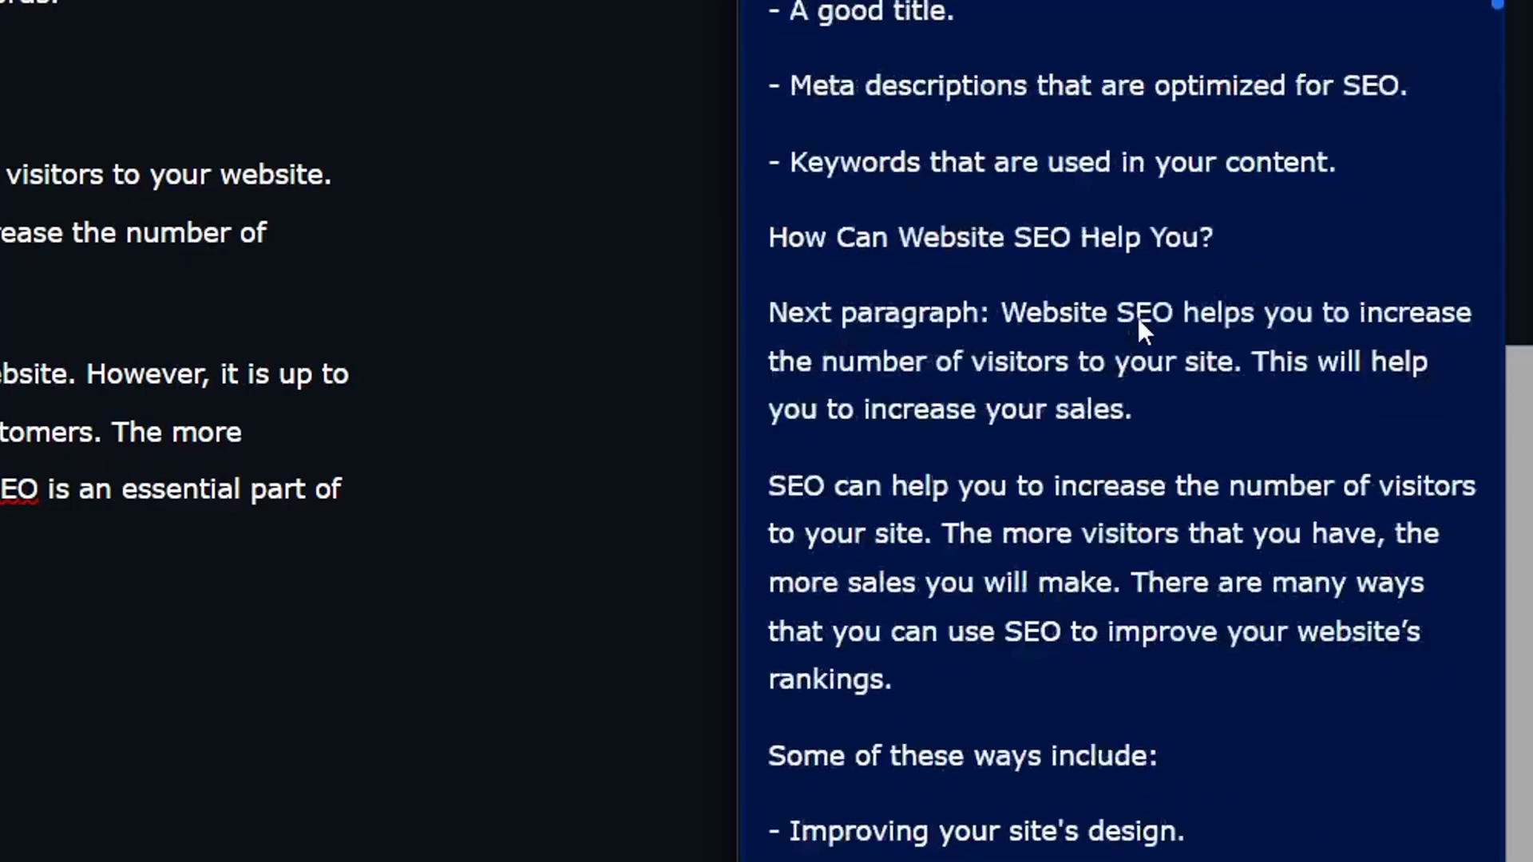
- Copy the generated feature list, from "A good website should have the following features:" to "Keywords that are used in your content.", under "What Makes a Good Website?"
scroll(1340, 642, up, 5)
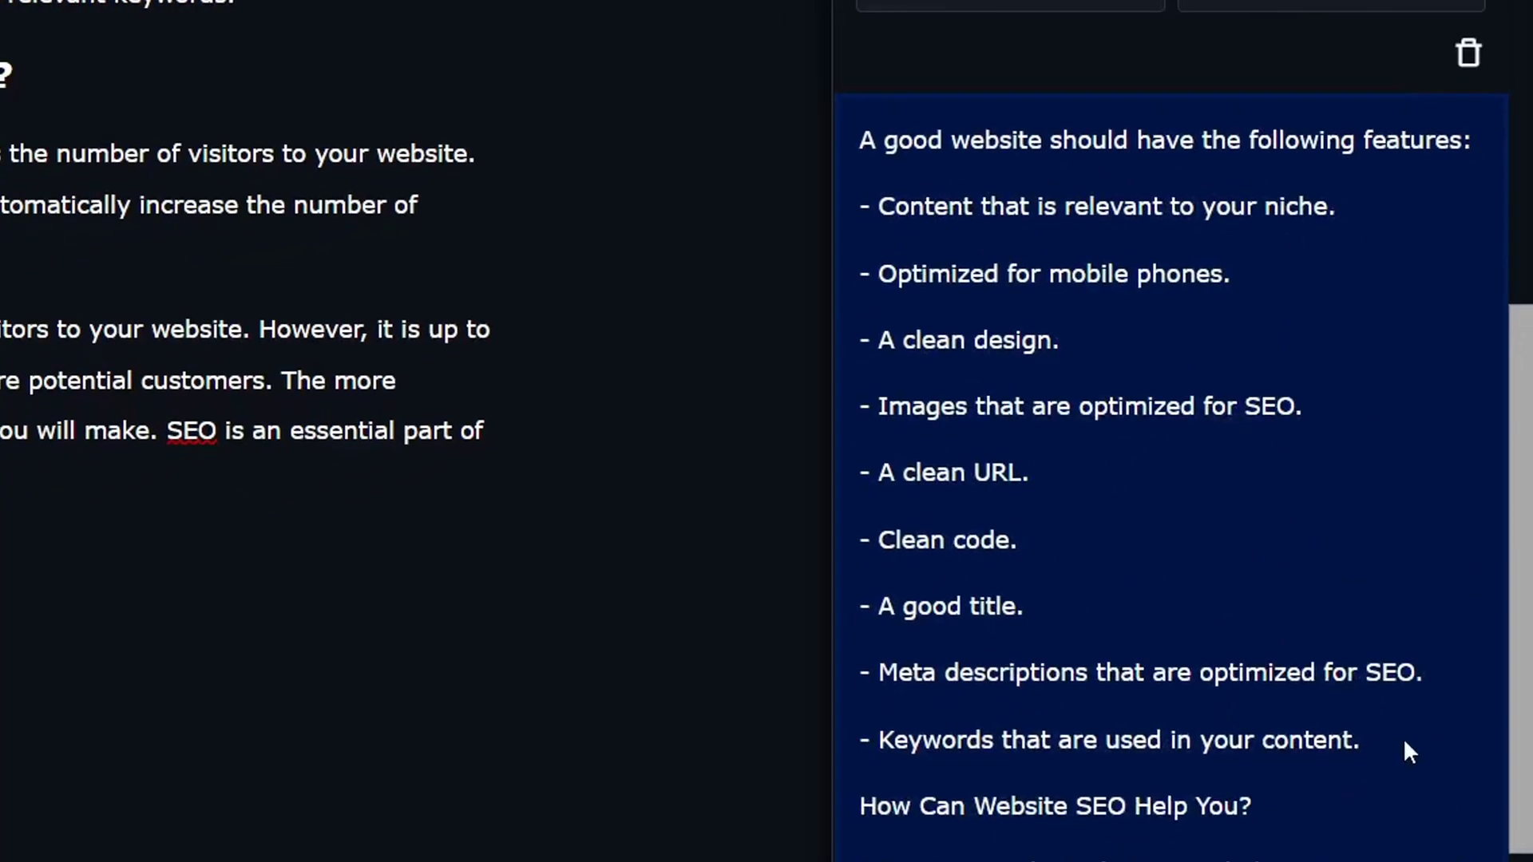
drag(1405, 746, 866, 148)
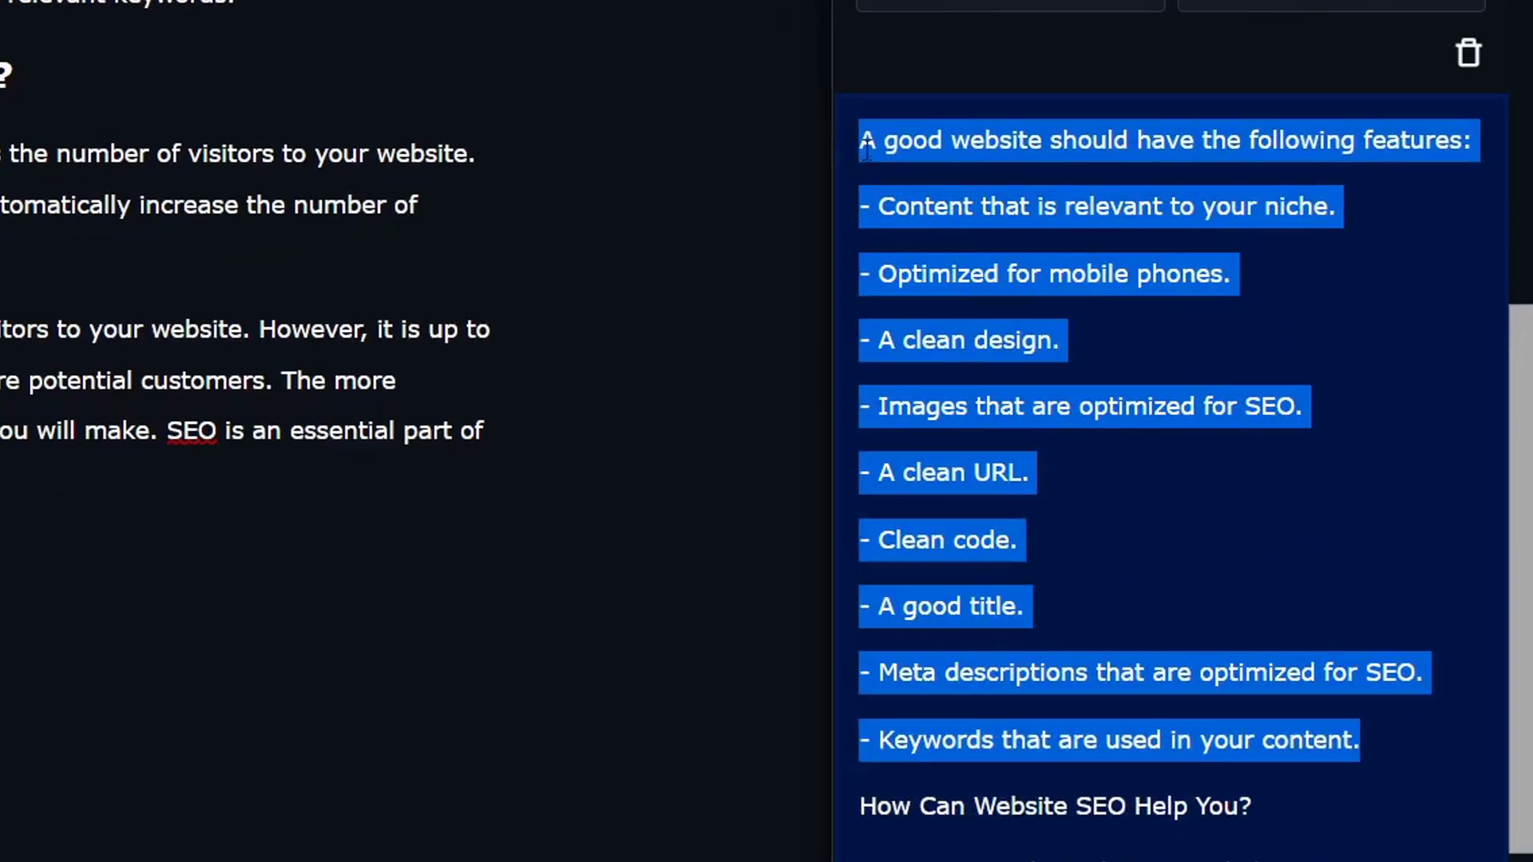
key(ctrl+c)
click(223, 627)
key(ctrl+v)
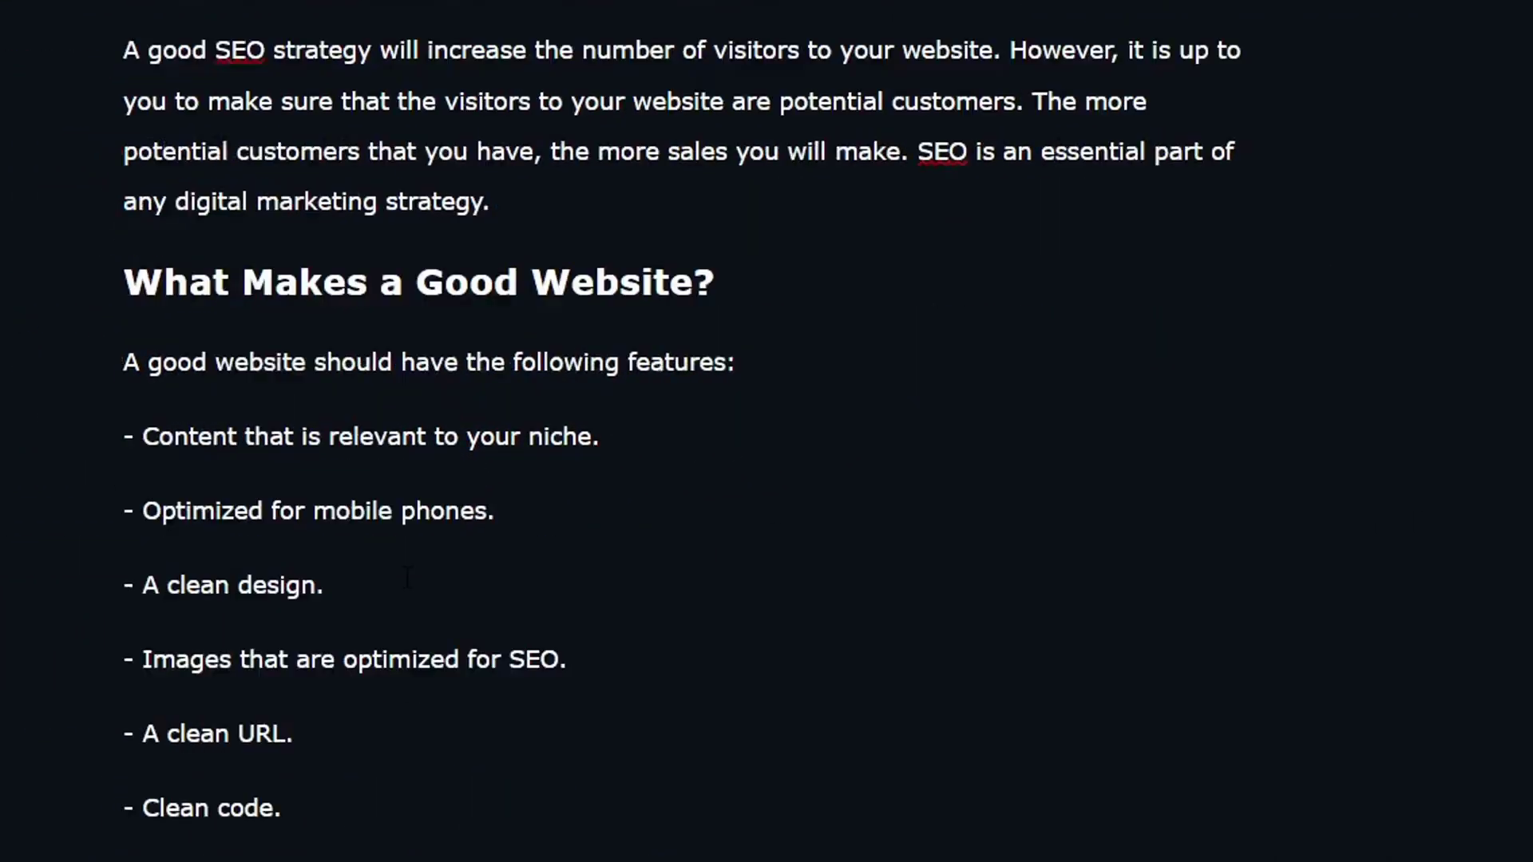
- Remove the leading dash from each of the nine feature lines under "What Makes a Good Website?"
scroll(737, 449, down, 3)
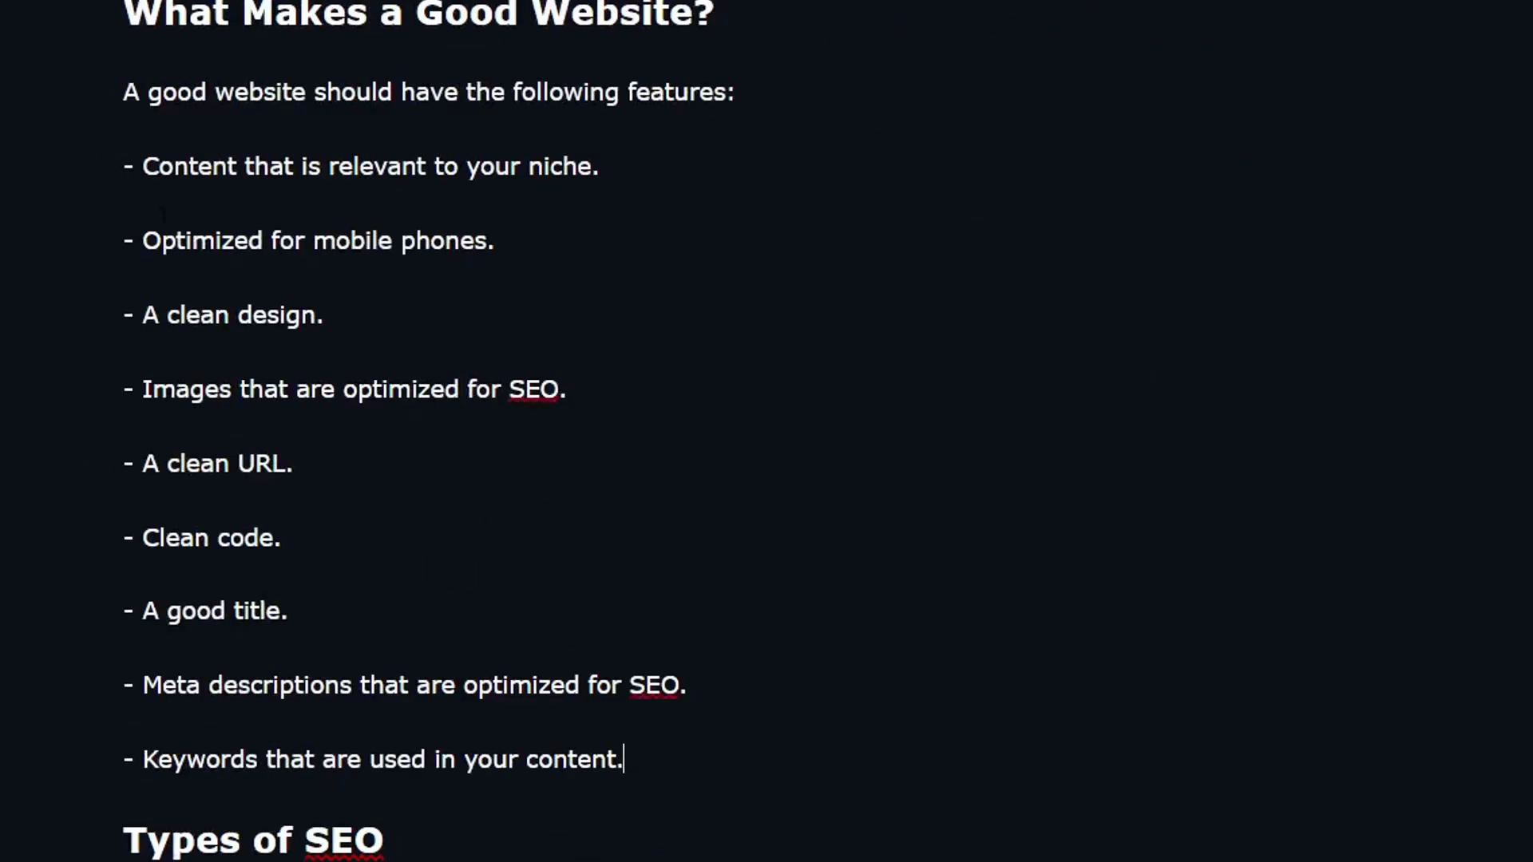
click(143, 166)
key(BackSpace)
key(BackSpace)
click(143, 240)
key(BackSpace)
key(BackSpace)
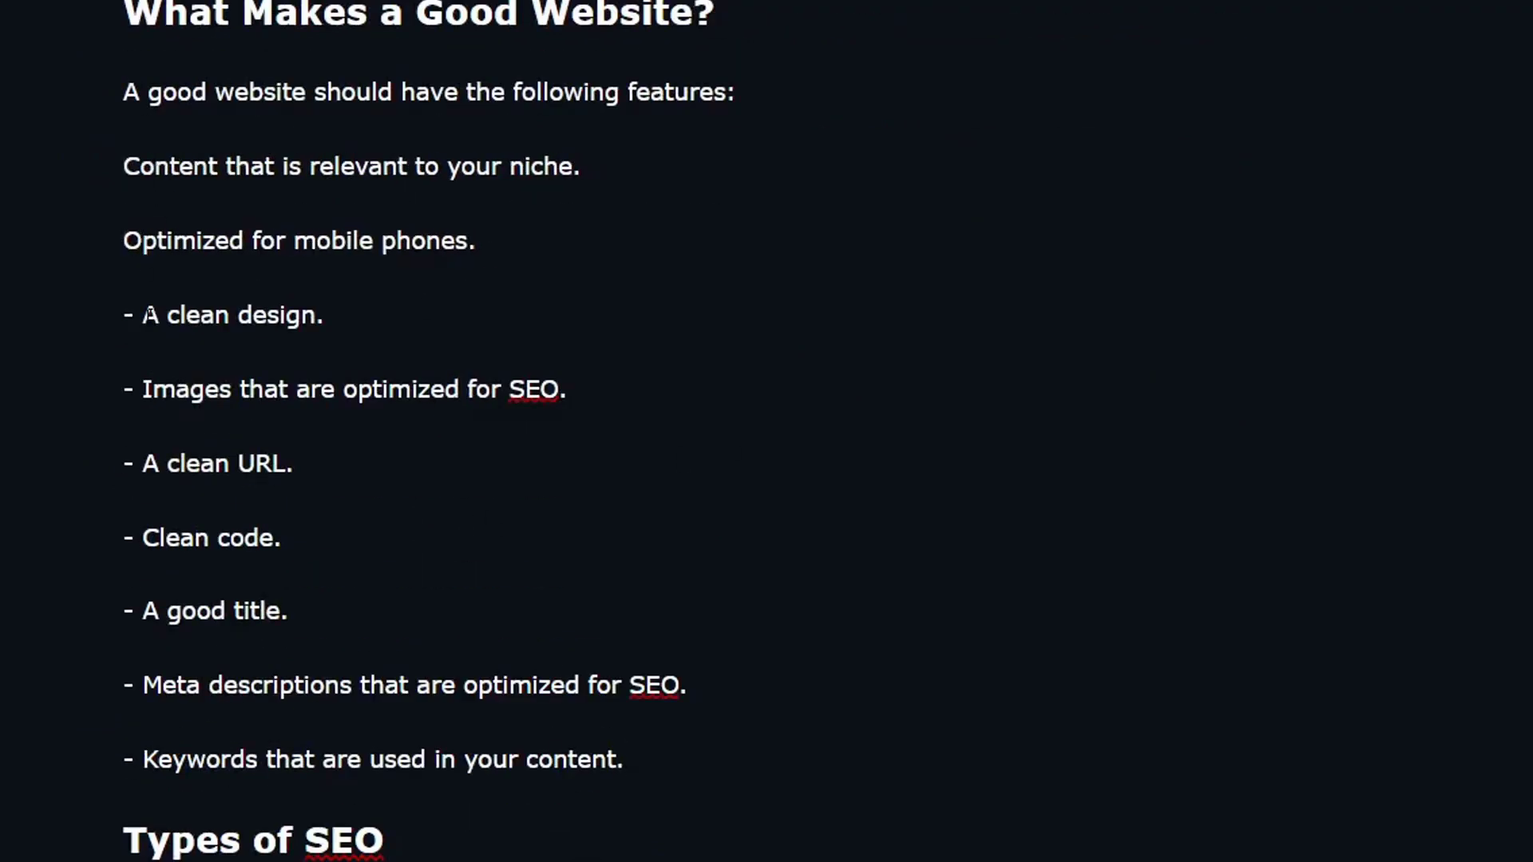
click(143, 314)
key(BackSpace)
key(BackSpace)
click(143, 389)
key(BackSpace)
key(BackSpace)
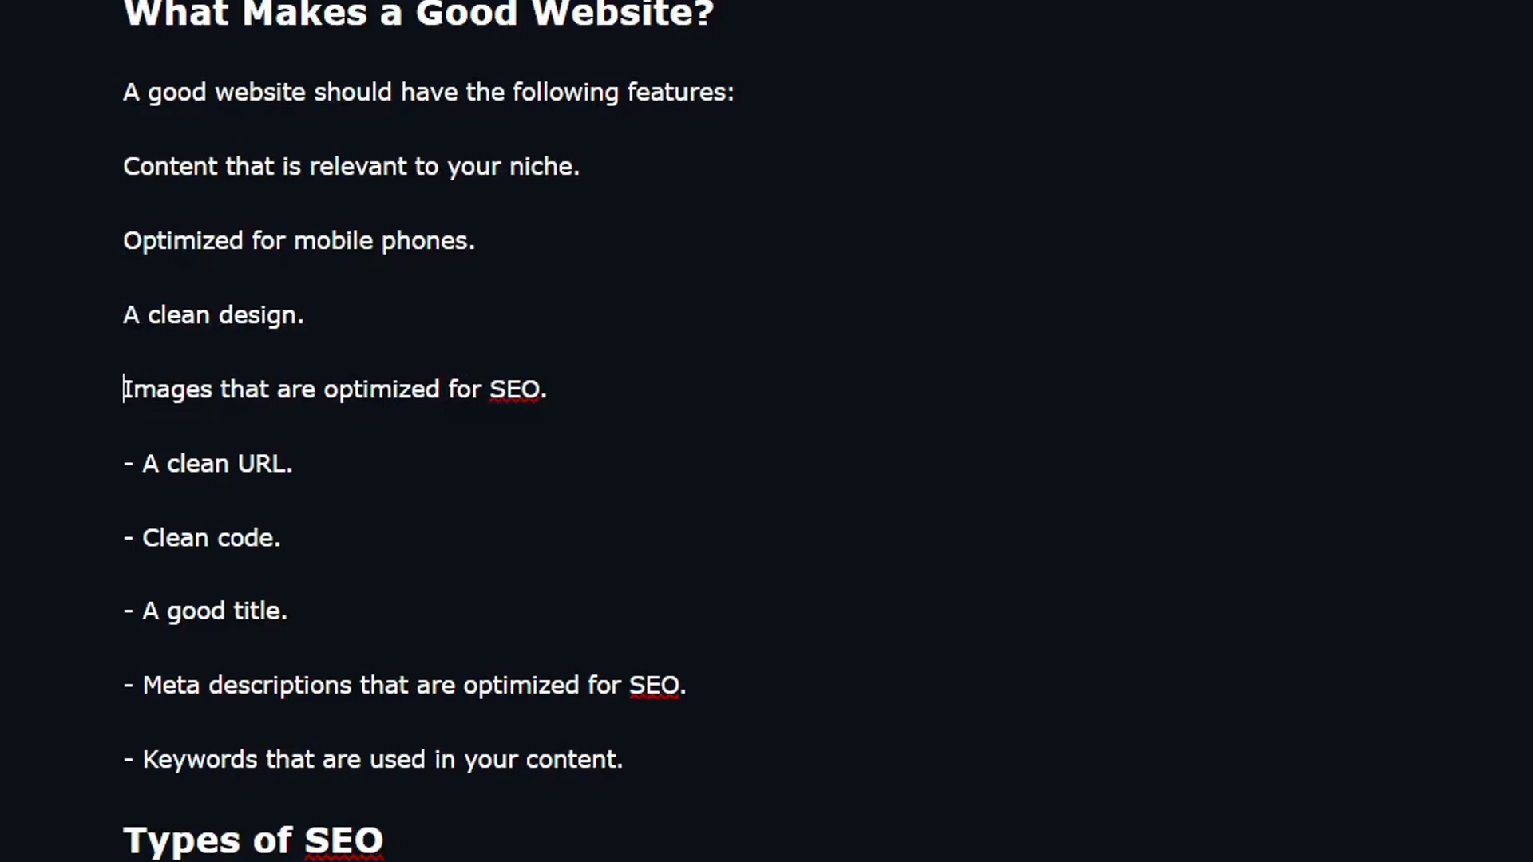
click(143, 463)
key(BackSpace)
key(BackSpace)
click(144, 538)
key(BackSpace)
key(BackSpace)
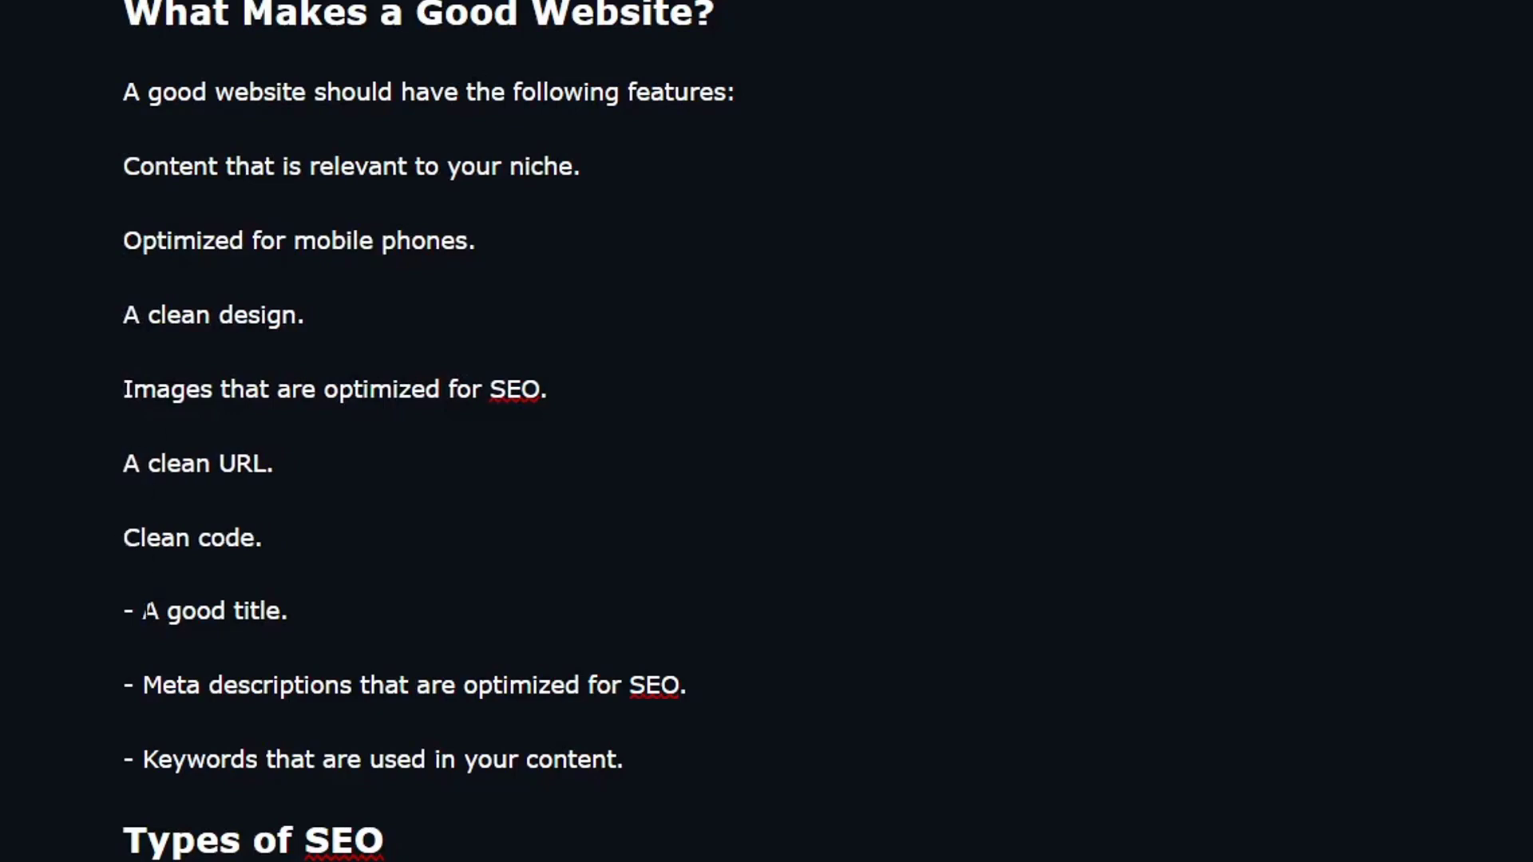
click(145, 610)
key(BackSpace)
key(BackSpace)
key(BackSpace)
key(BackSpace)
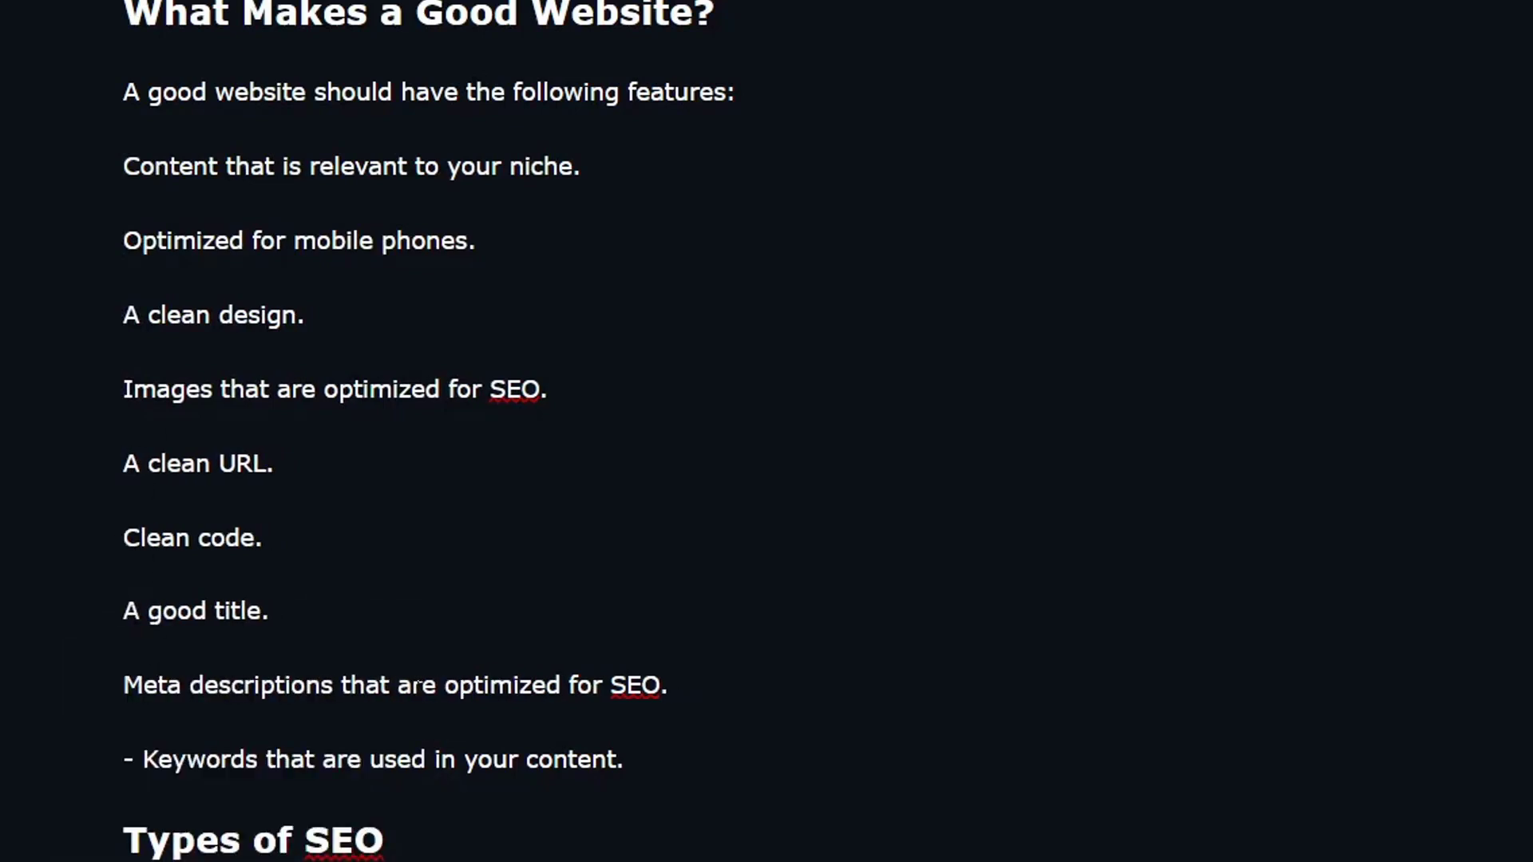
click(143, 759)
key(BackSpace)
key(BackSpace)
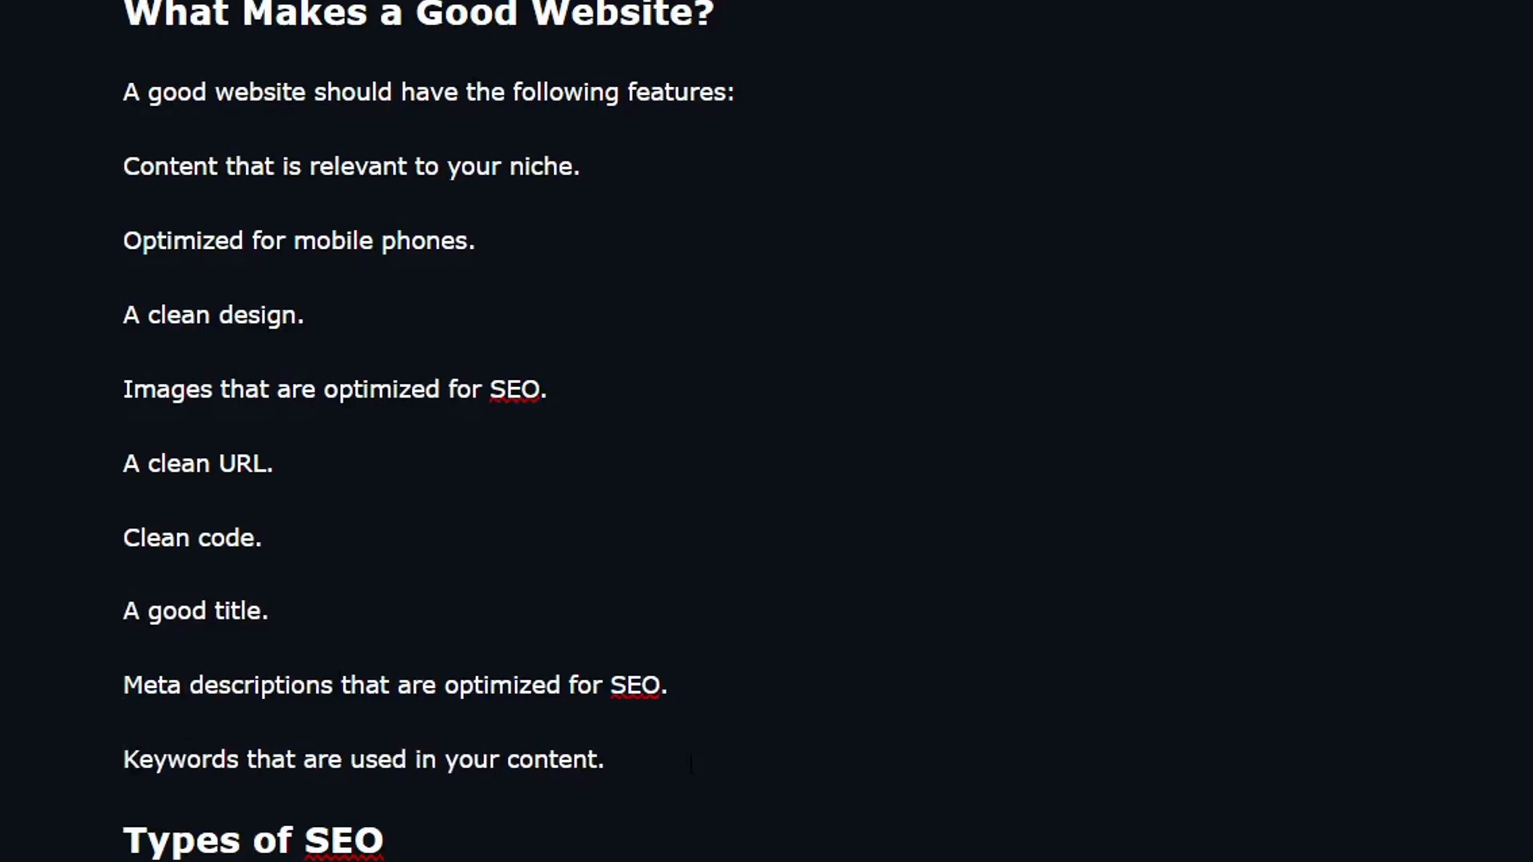
- Format the text from "A good website should have the following features:" through "Keywords that are used in your content." as a bulleted list
drag(691, 764, 147, 93)
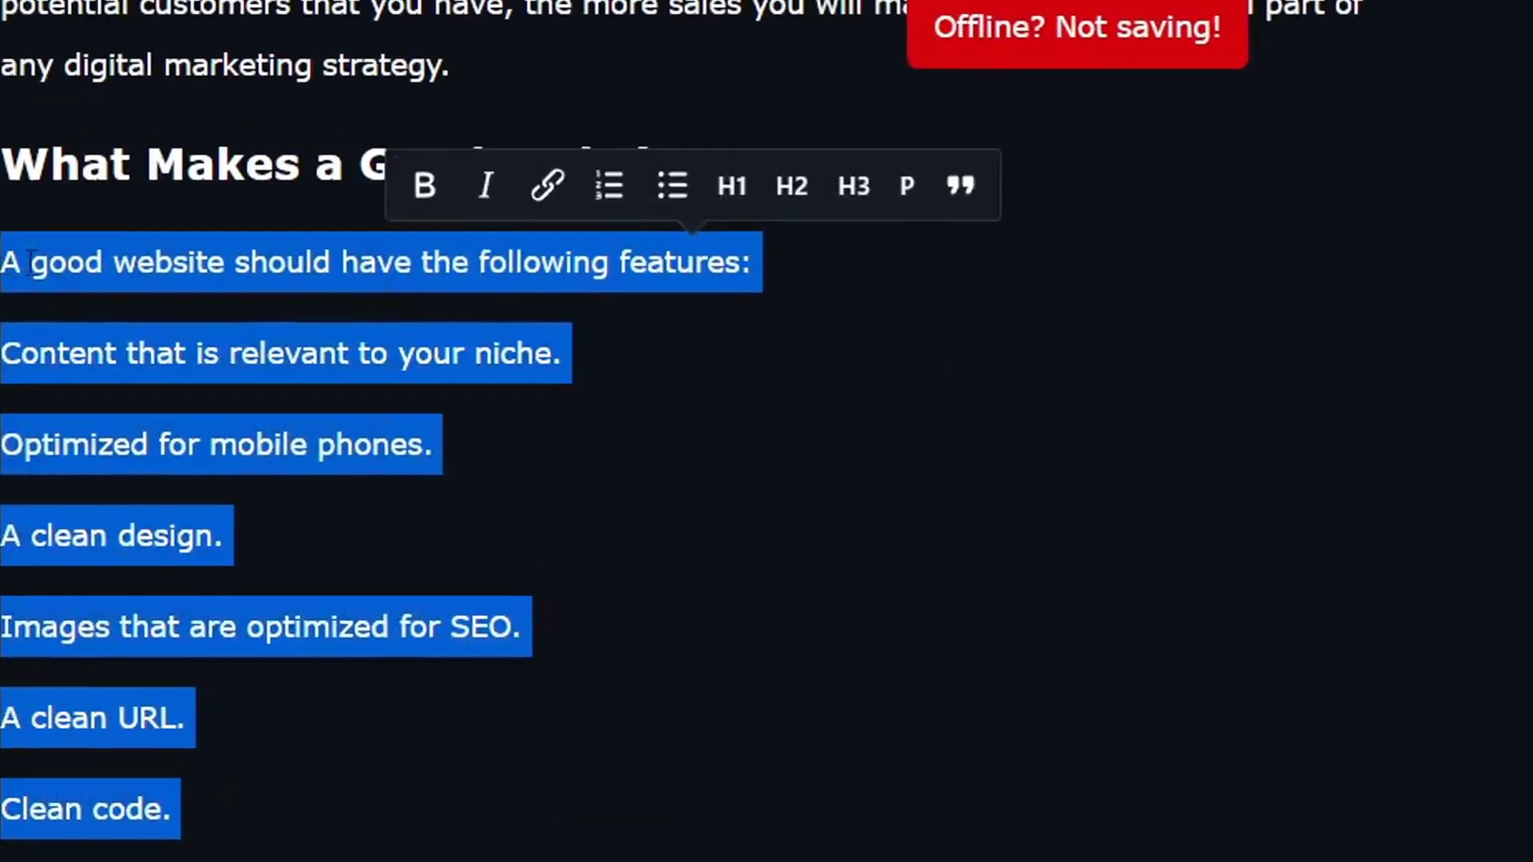
click(675, 192)
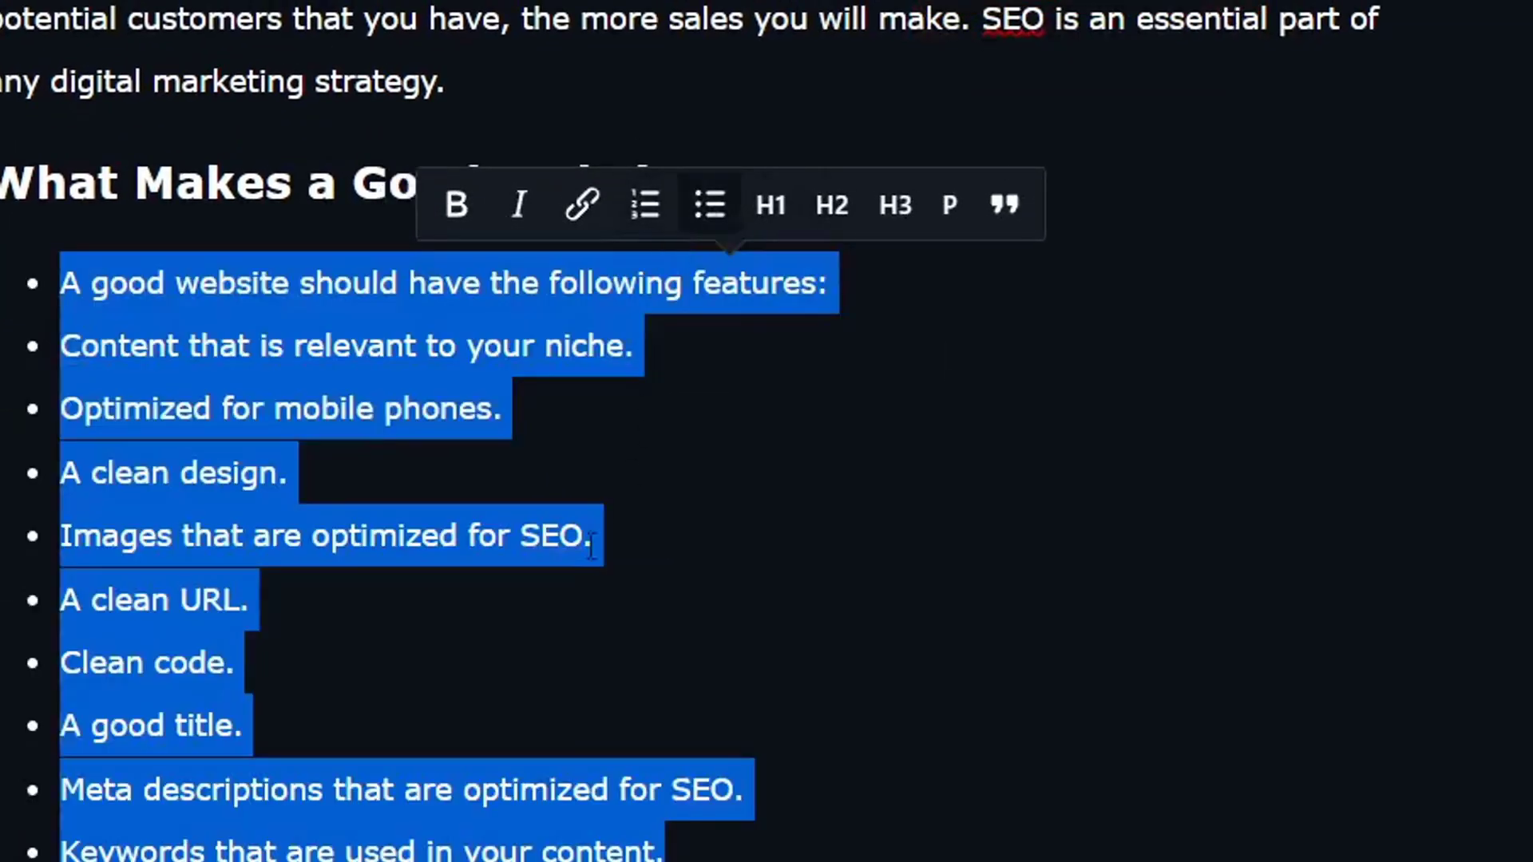
click(252, 599)
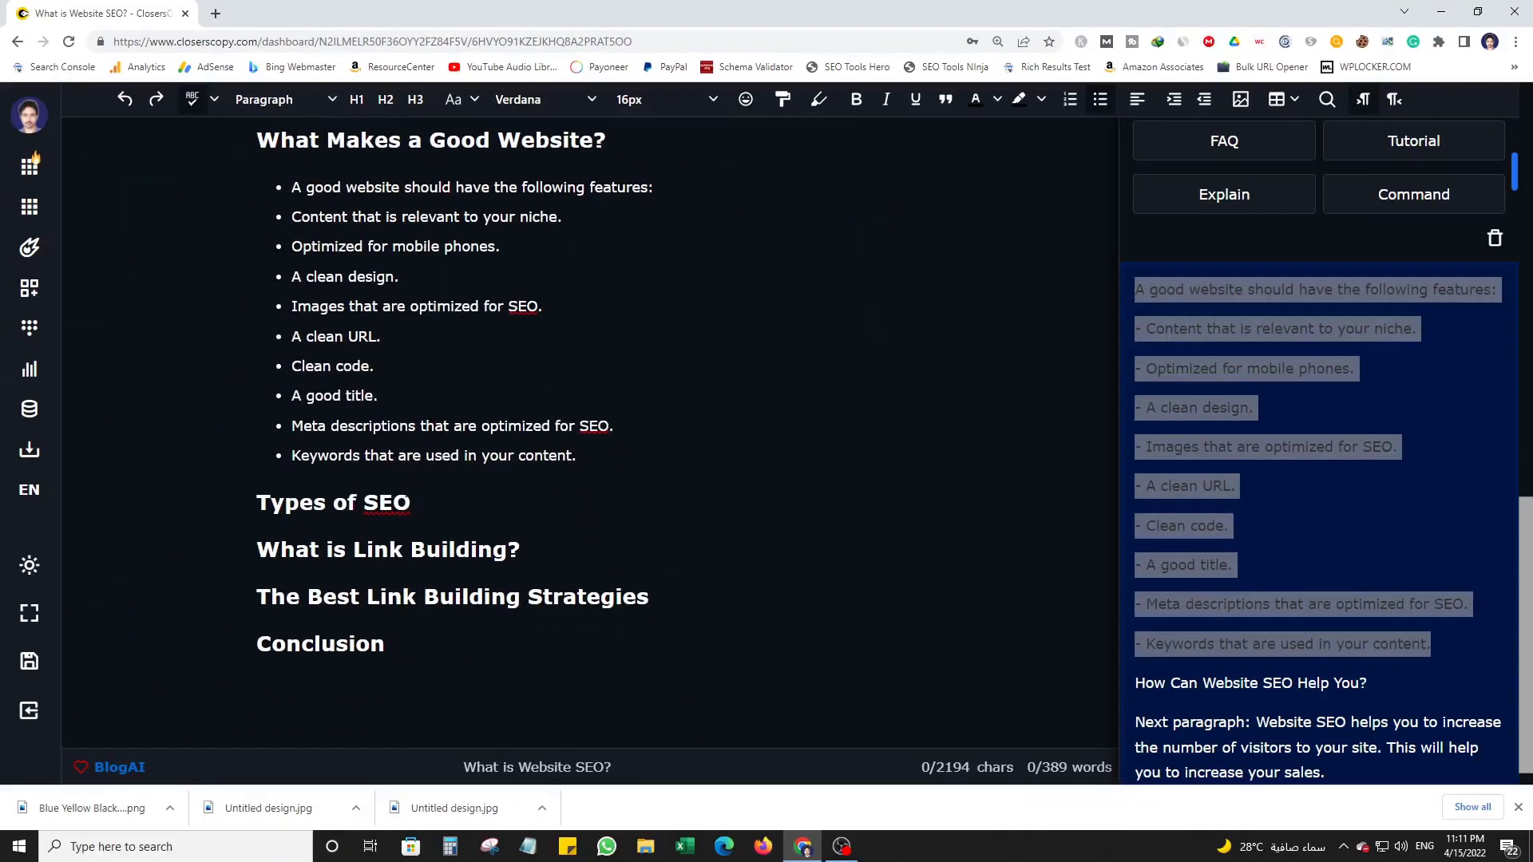
- Clear all generated results from the Longform tools
click(409, 503)
scroll(1366, 415, down, 4)
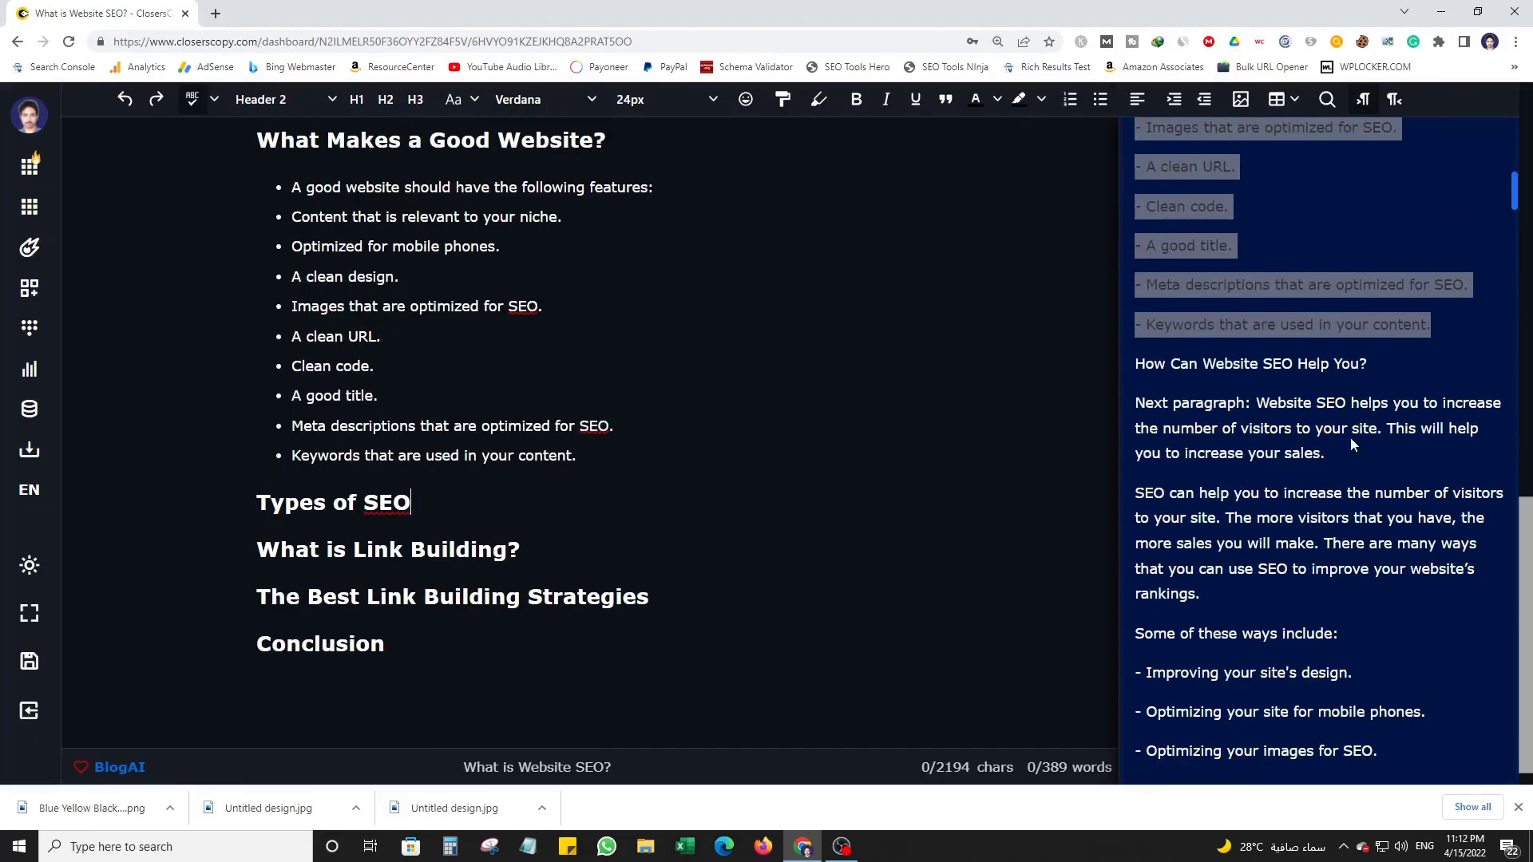
scroll(1349, 441, up, 9)
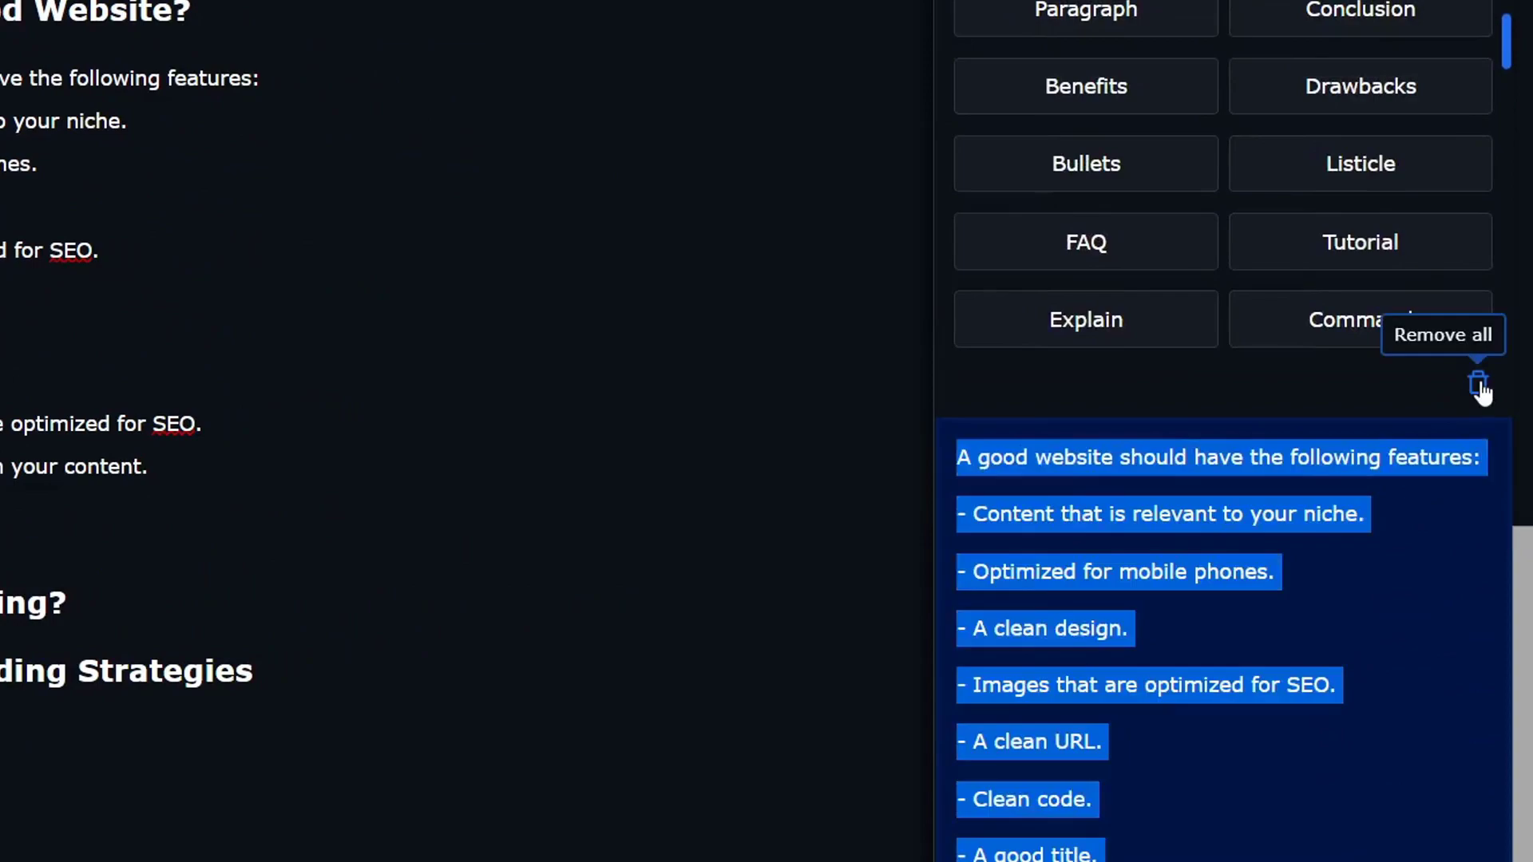
click(1478, 384)
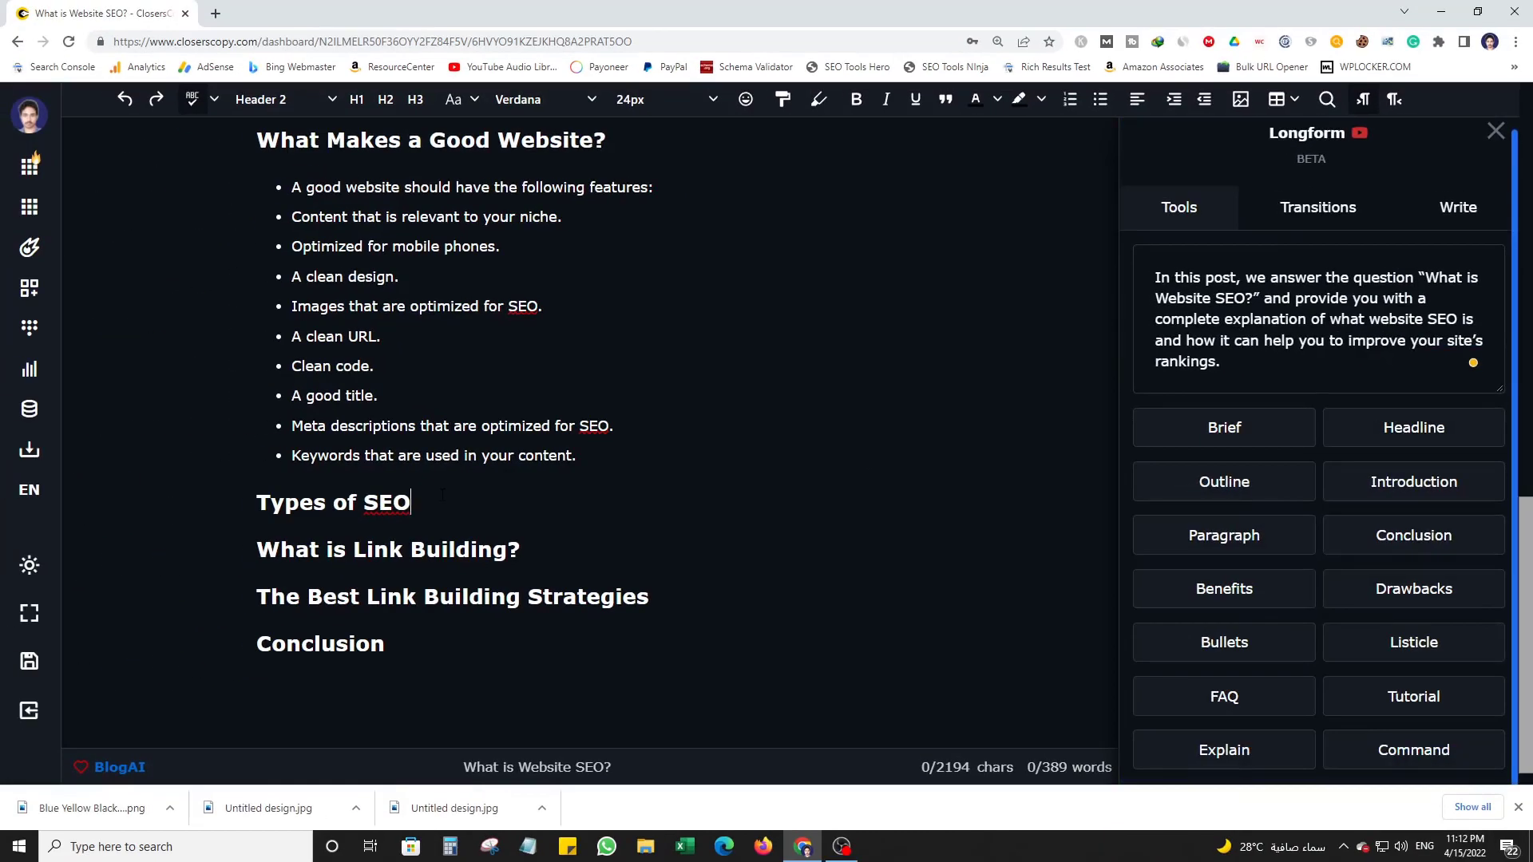
- Add an empty paragraph below the "Types of SEO" heading
key(Return)
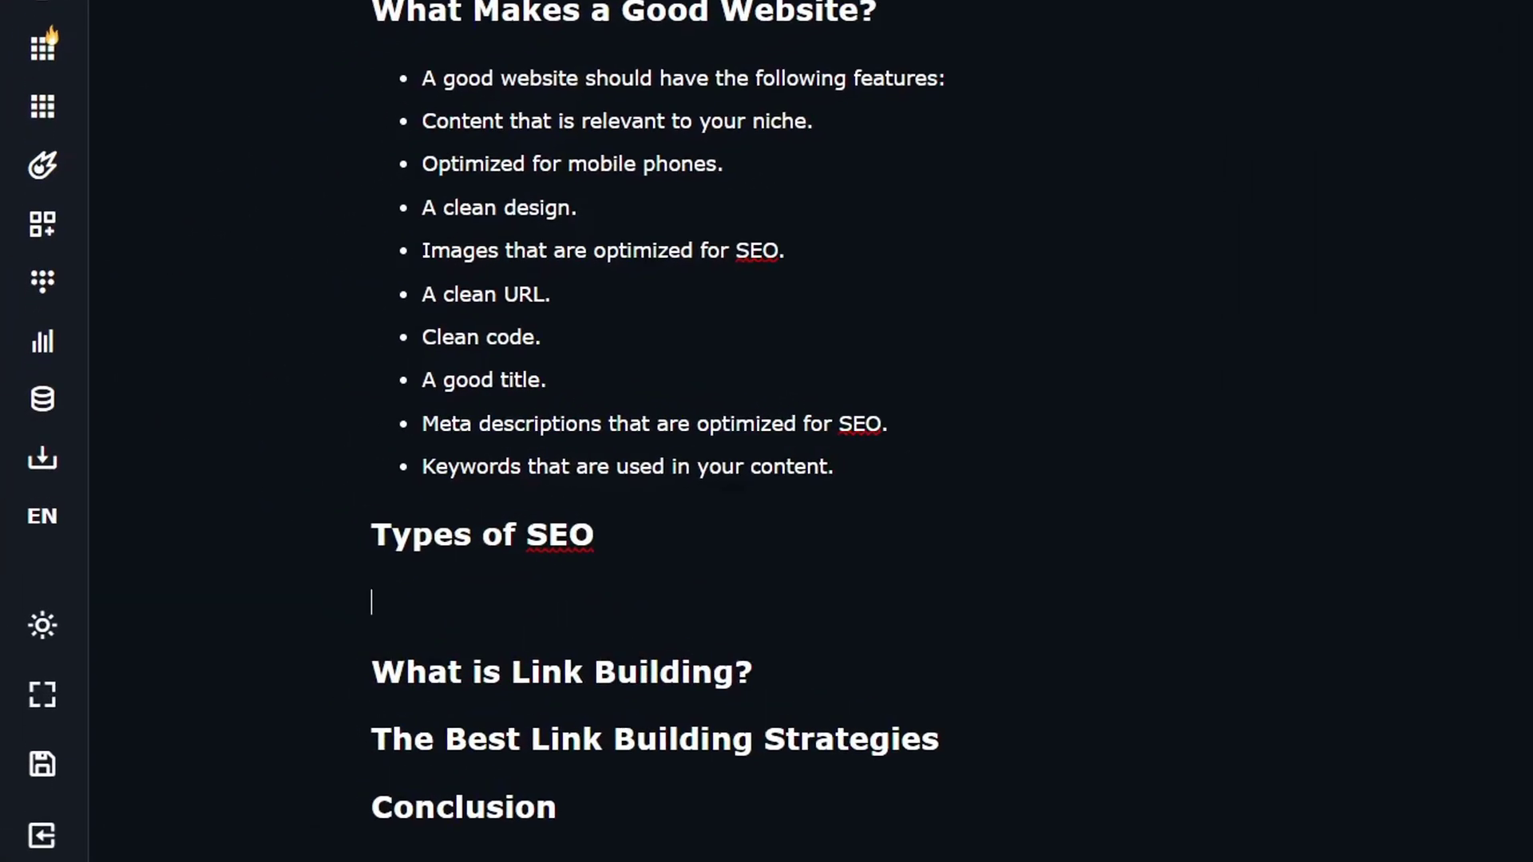
triple_click(525, 542)
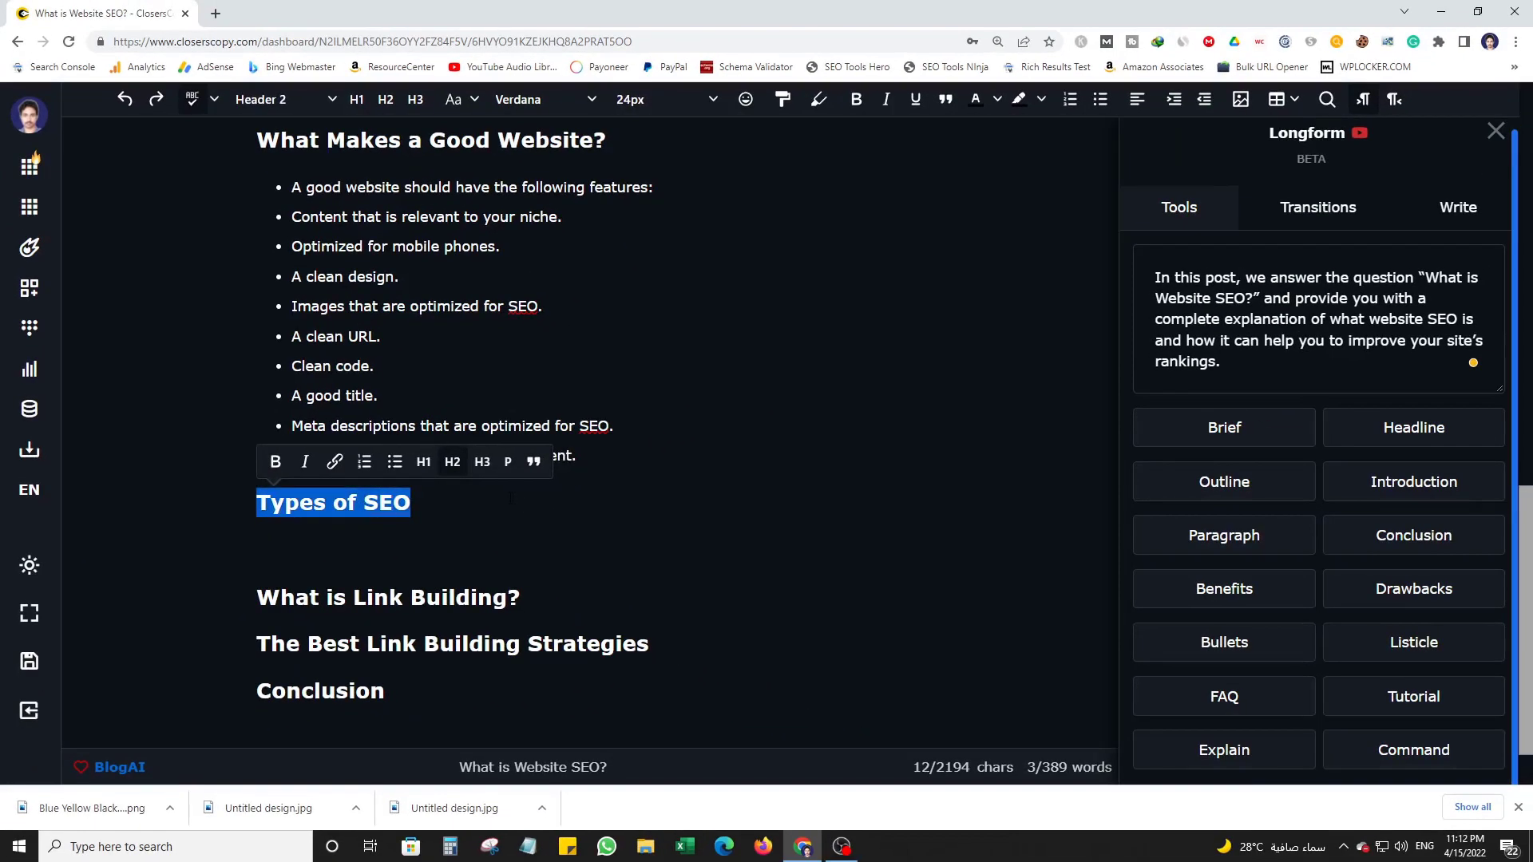
click(511, 498)
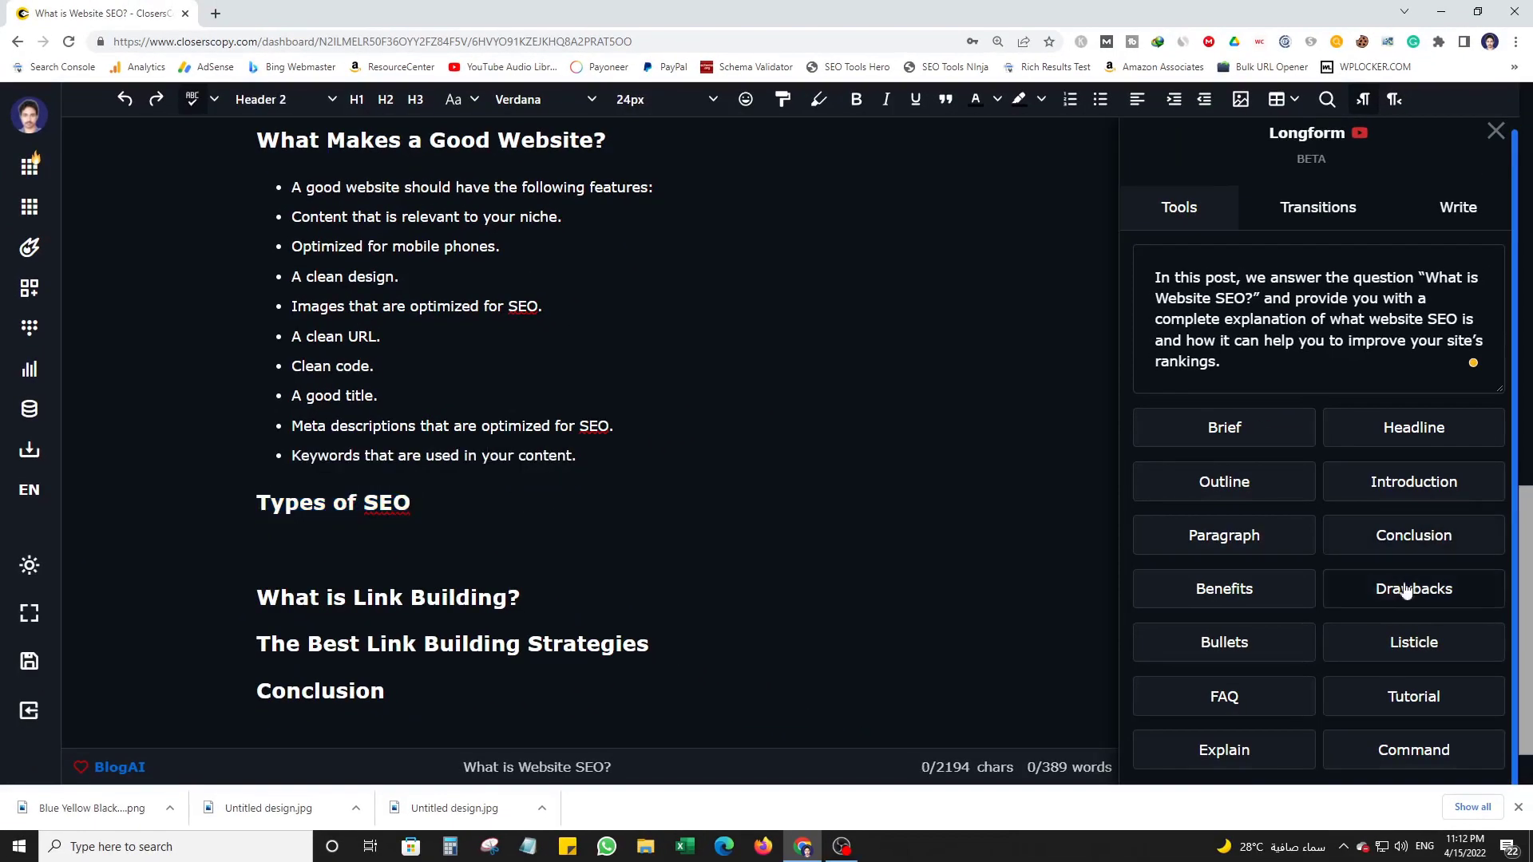
scroll(1233, 610, down, 1)
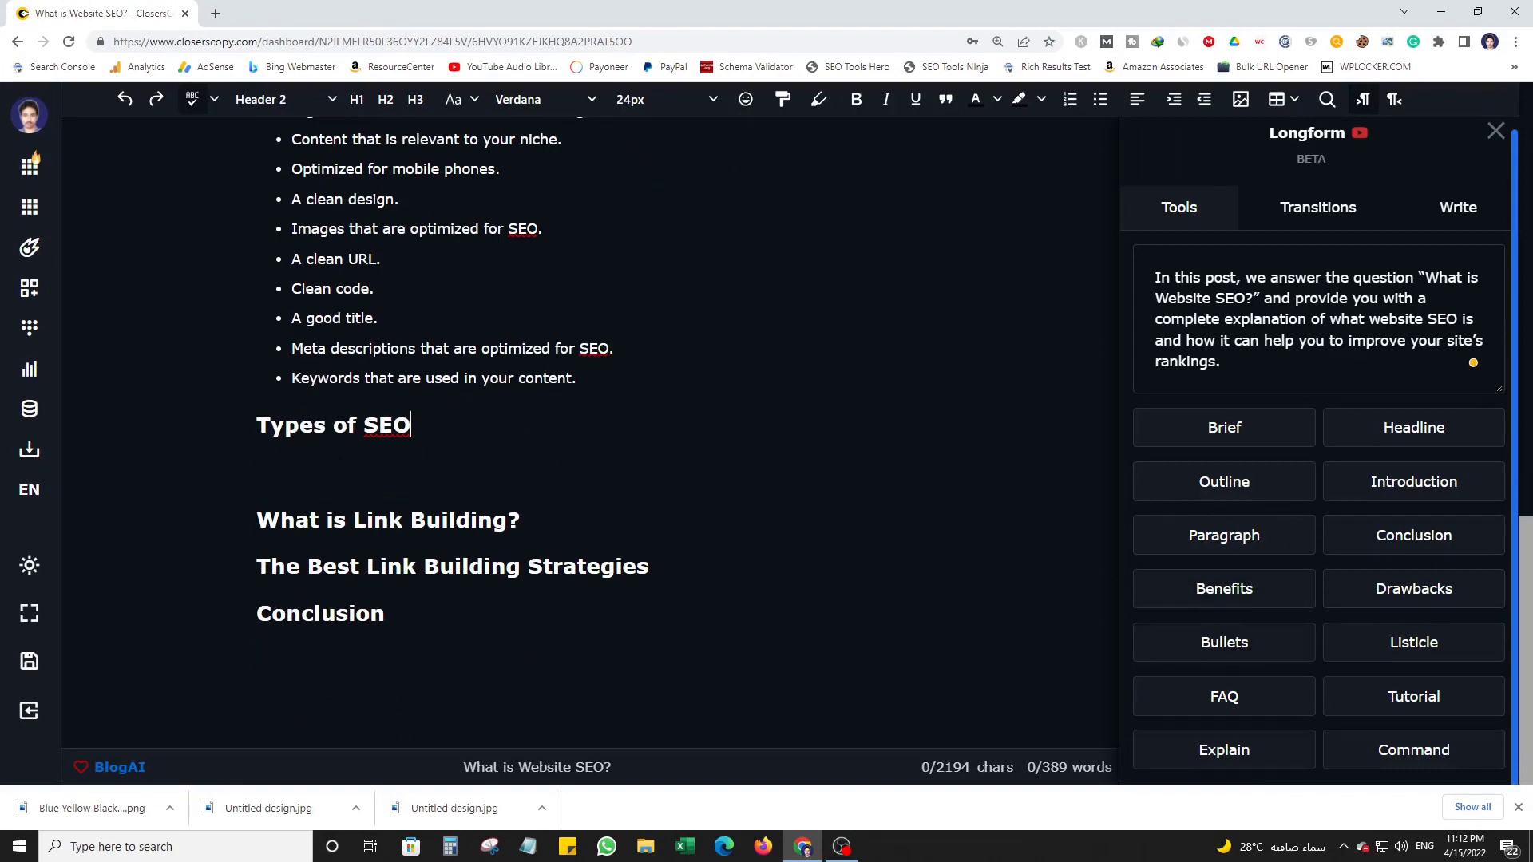
click(339, 461)
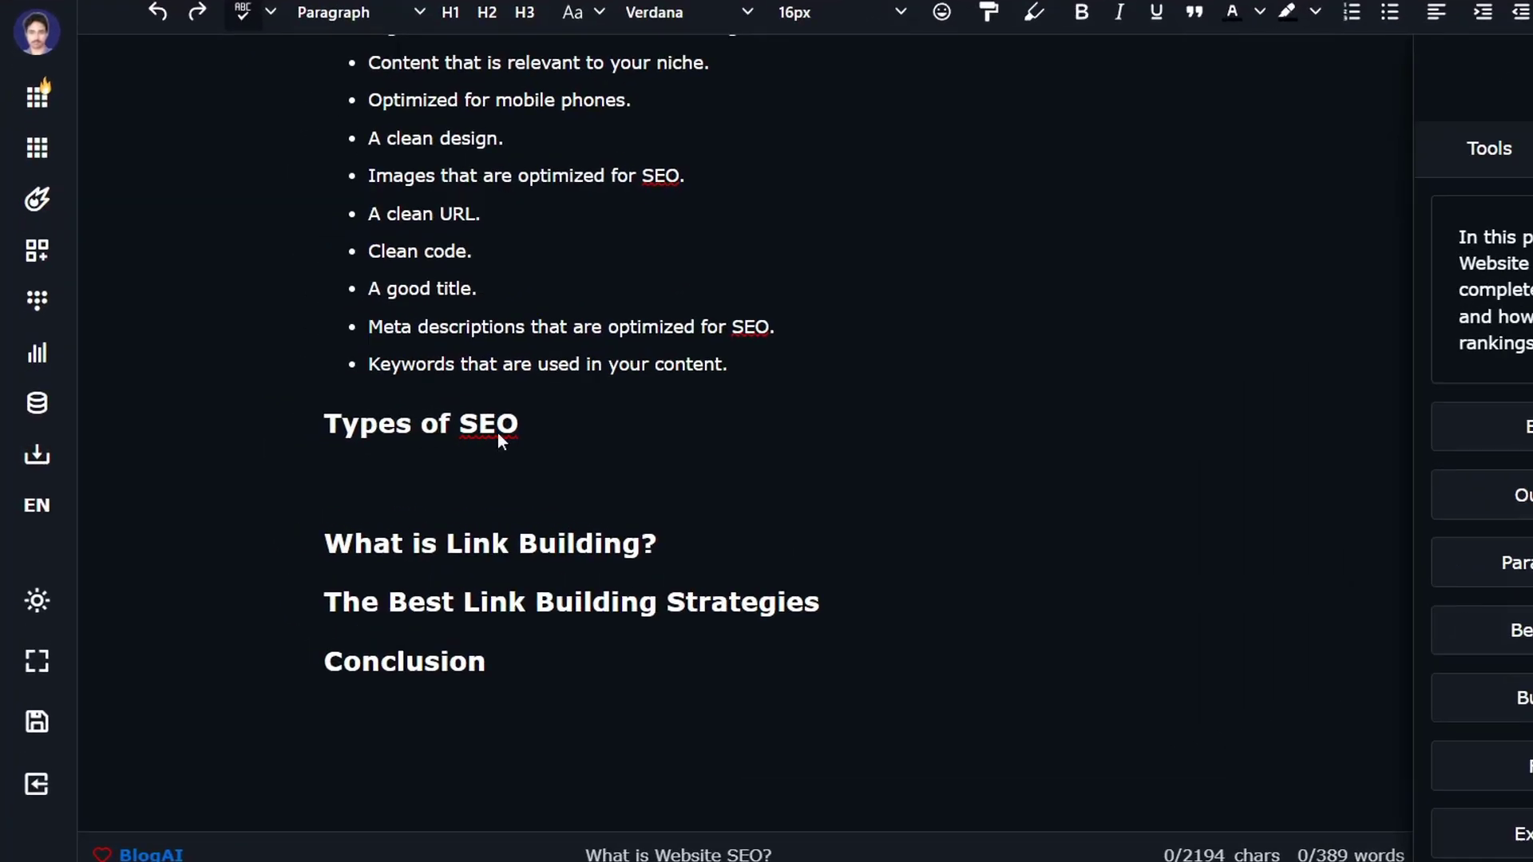
- Reword the "Types of SEO" heading as "Types of Search Engine Optimization (SEO)"
click(429, 423)
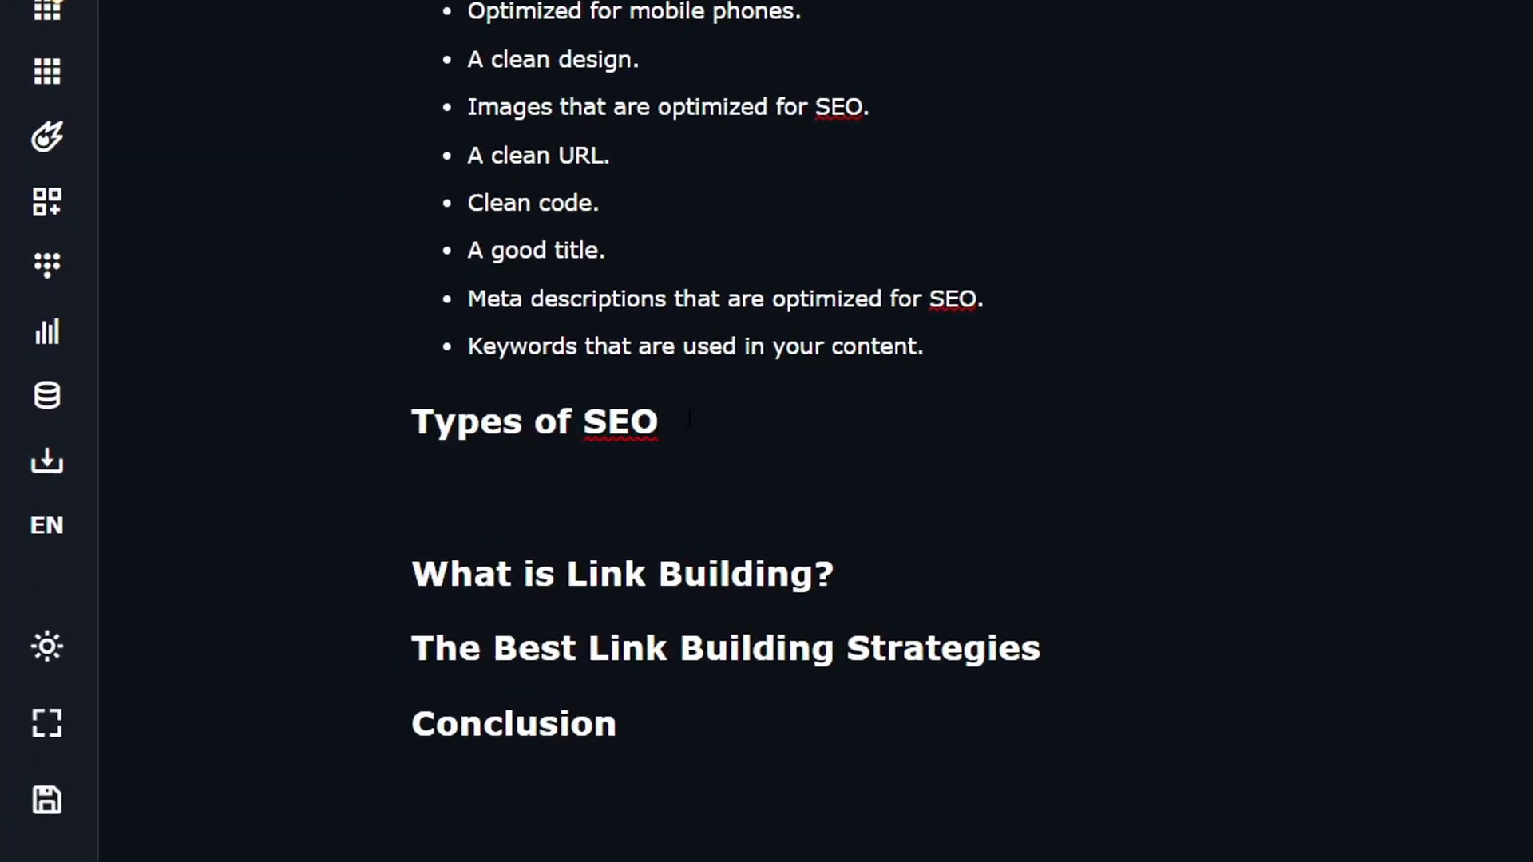
key(BackSpace)
key(BackSpace)
key(BackSpace)
key(BackSpace)
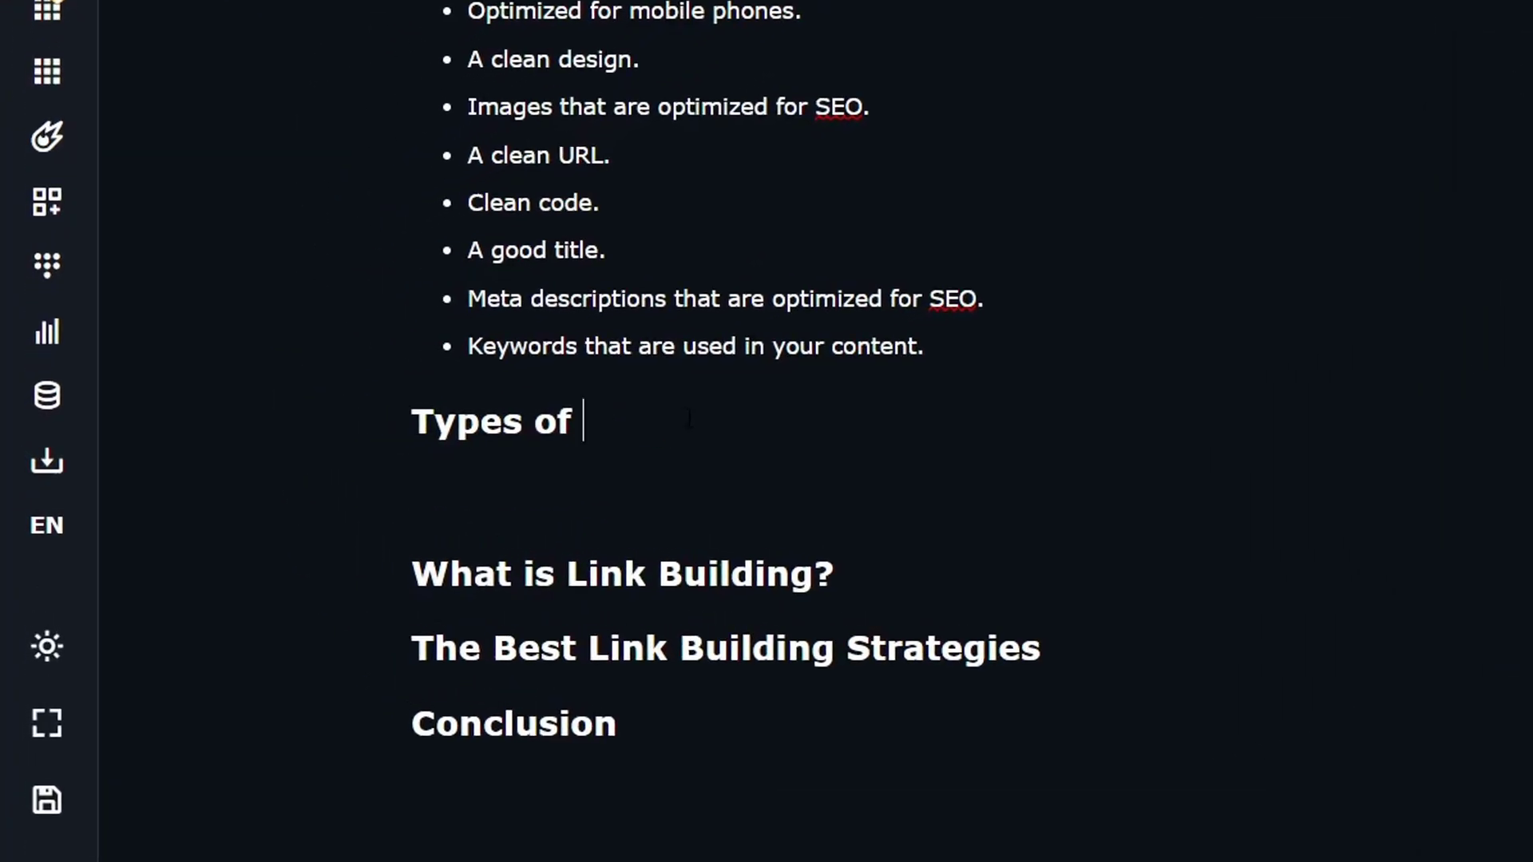
text(Search E)
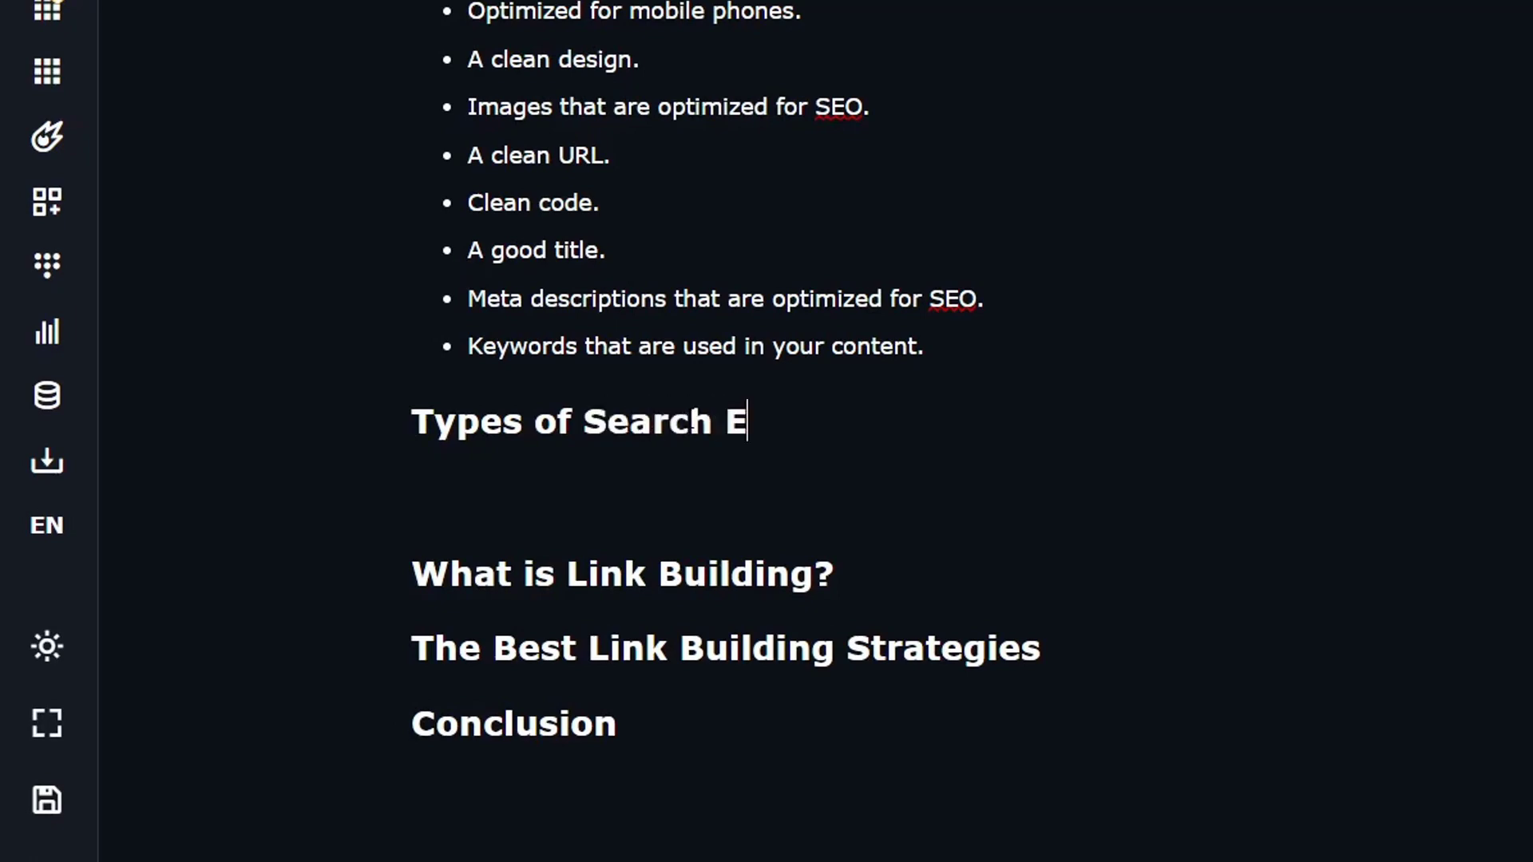
text(ngine Op)
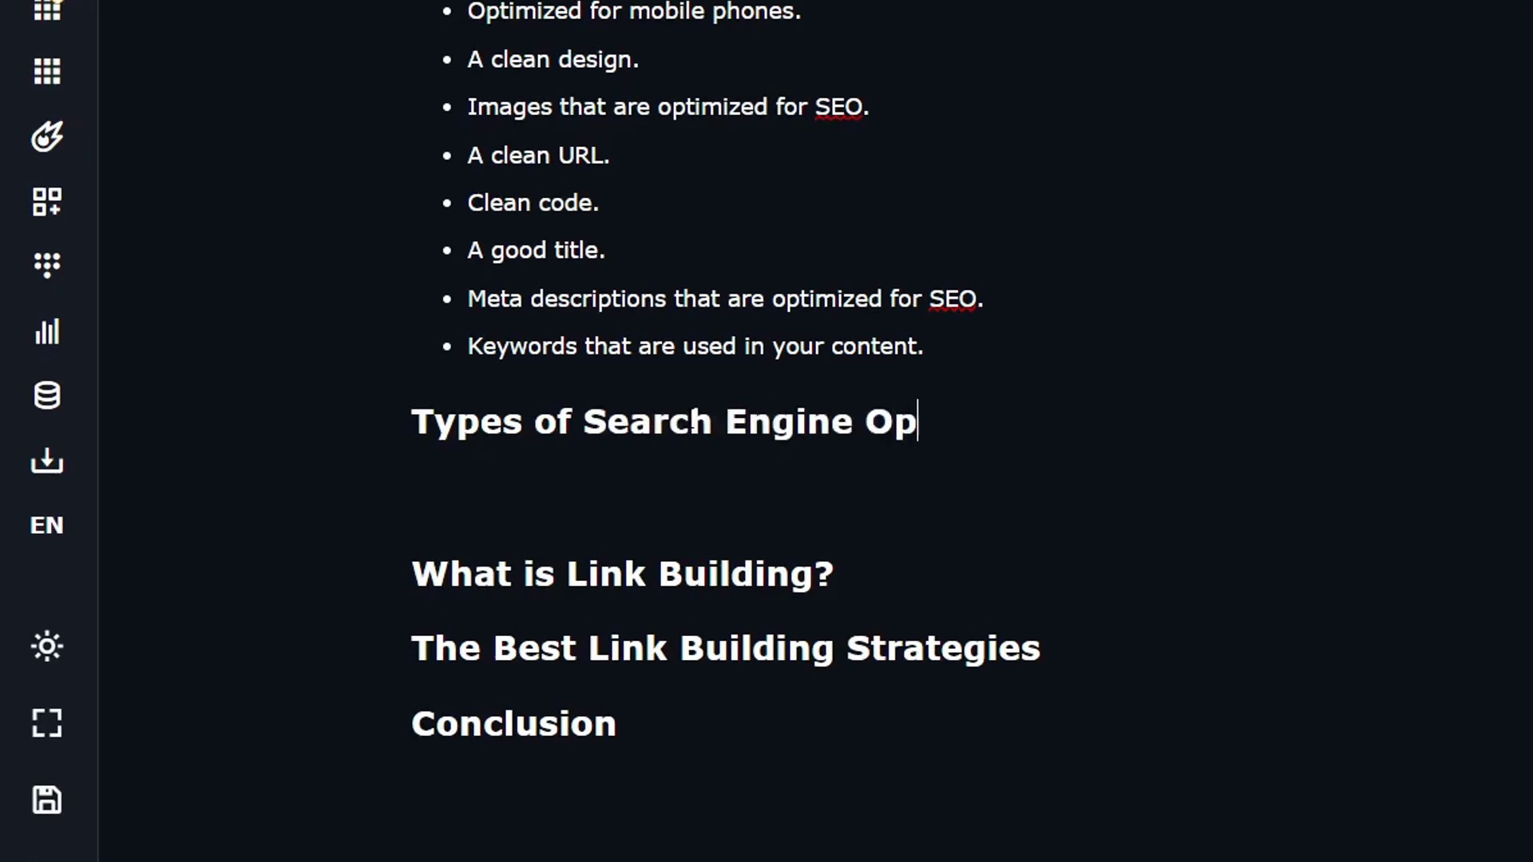
text(timization )
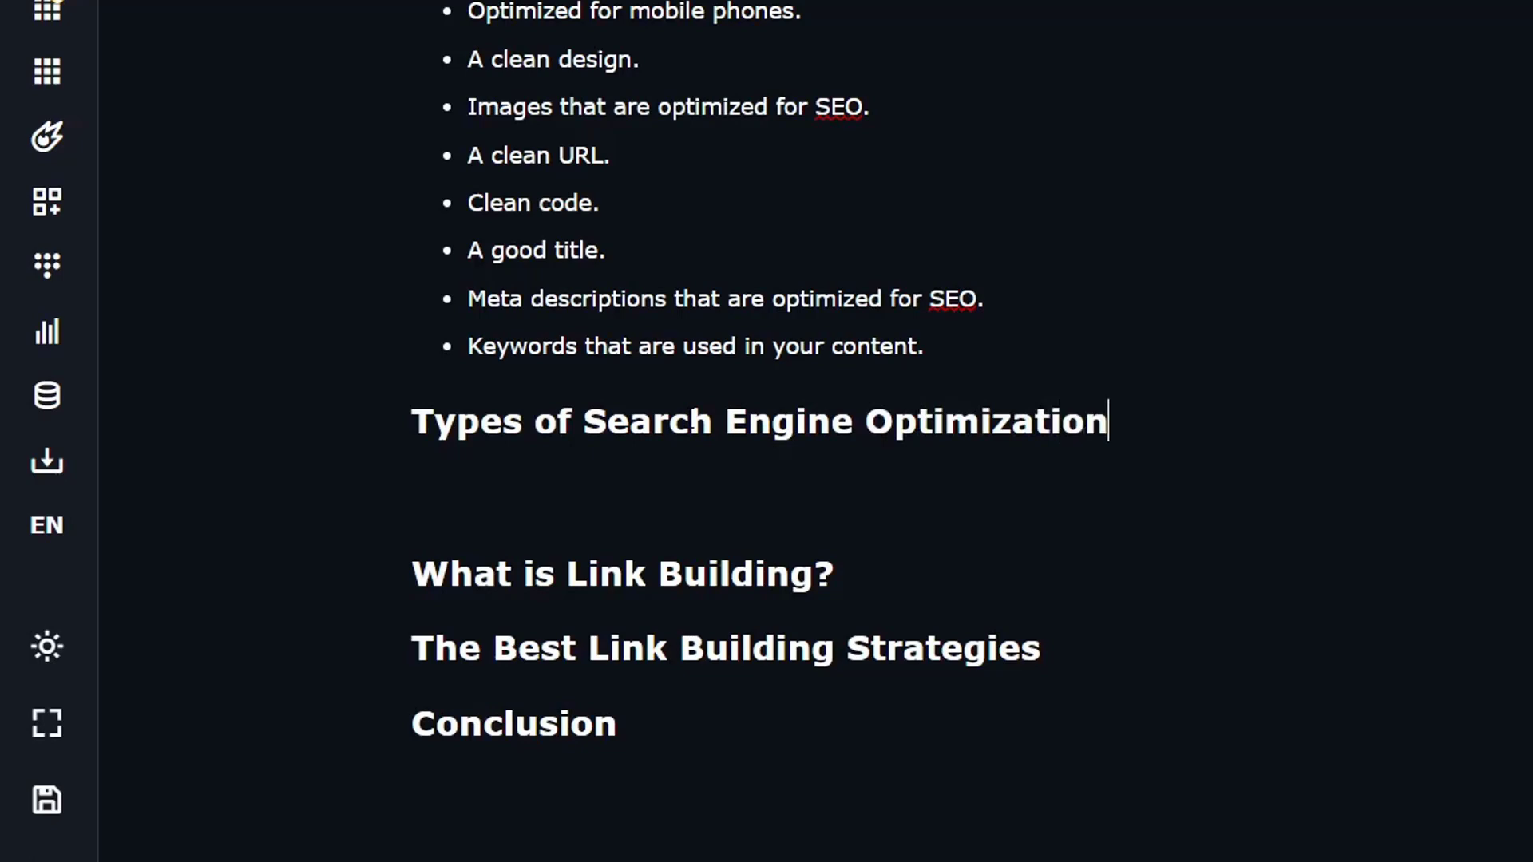
text((SEO))
key(Left)
text(SEO)
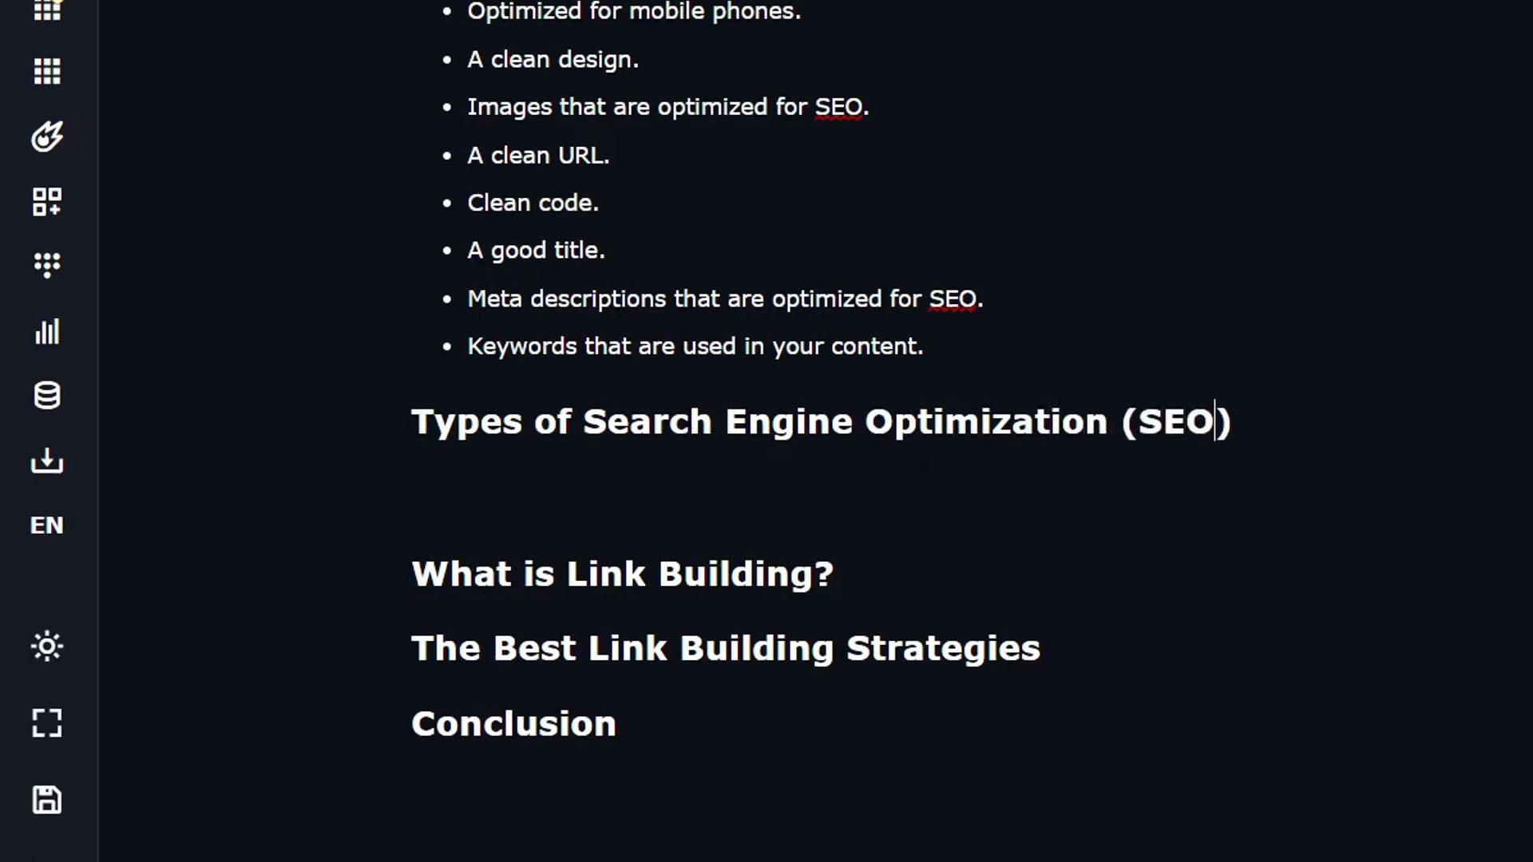
- Try generating bullets from the "Types of Search Engine Optimization (SEO)" heading, and discard the results
triple_click(946, 423)
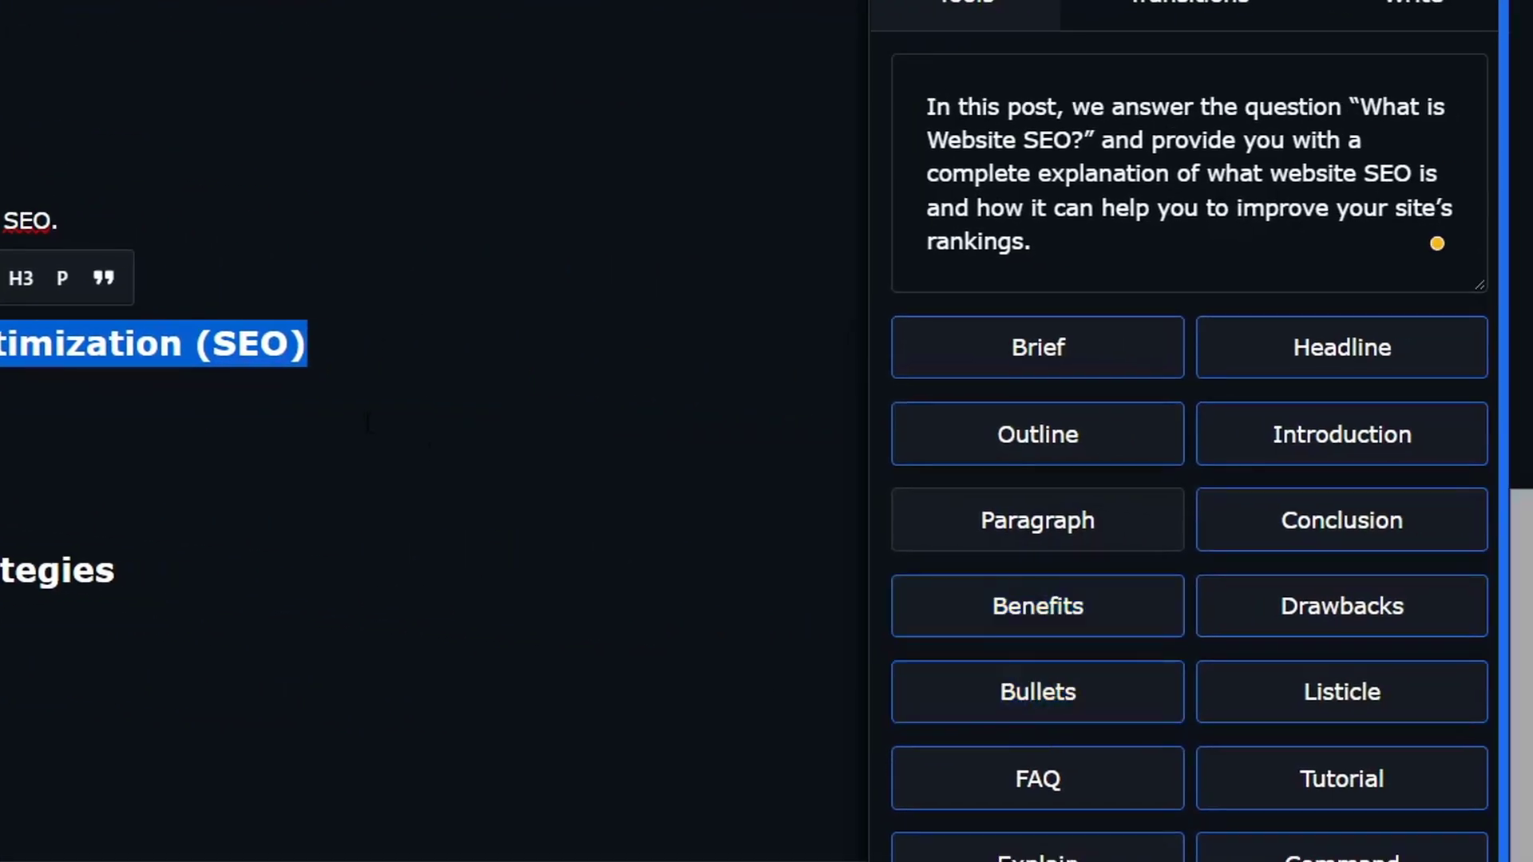
click(1042, 697)
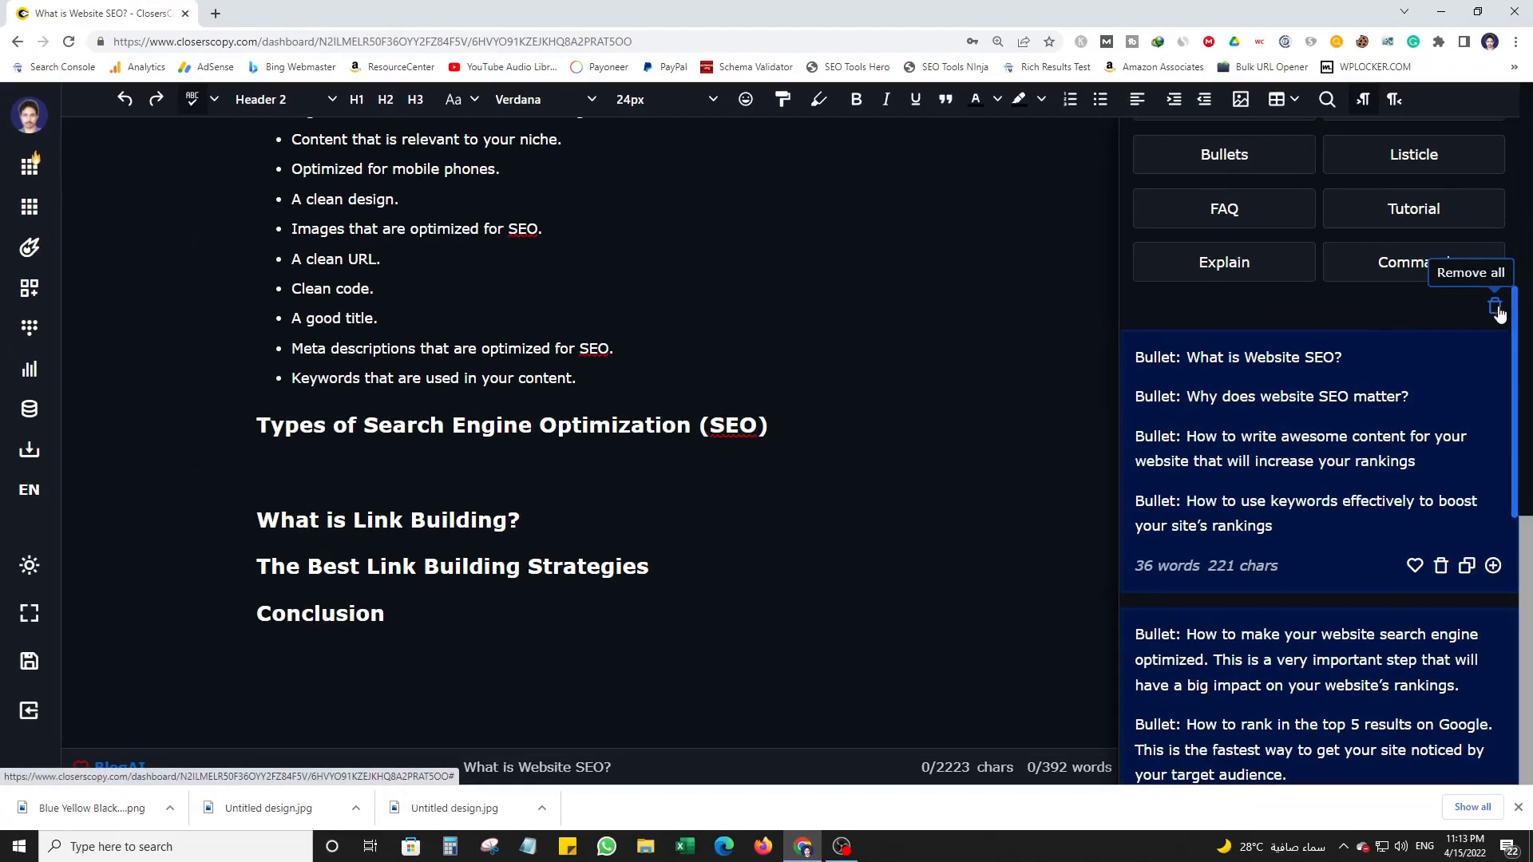
click(1490, 275)
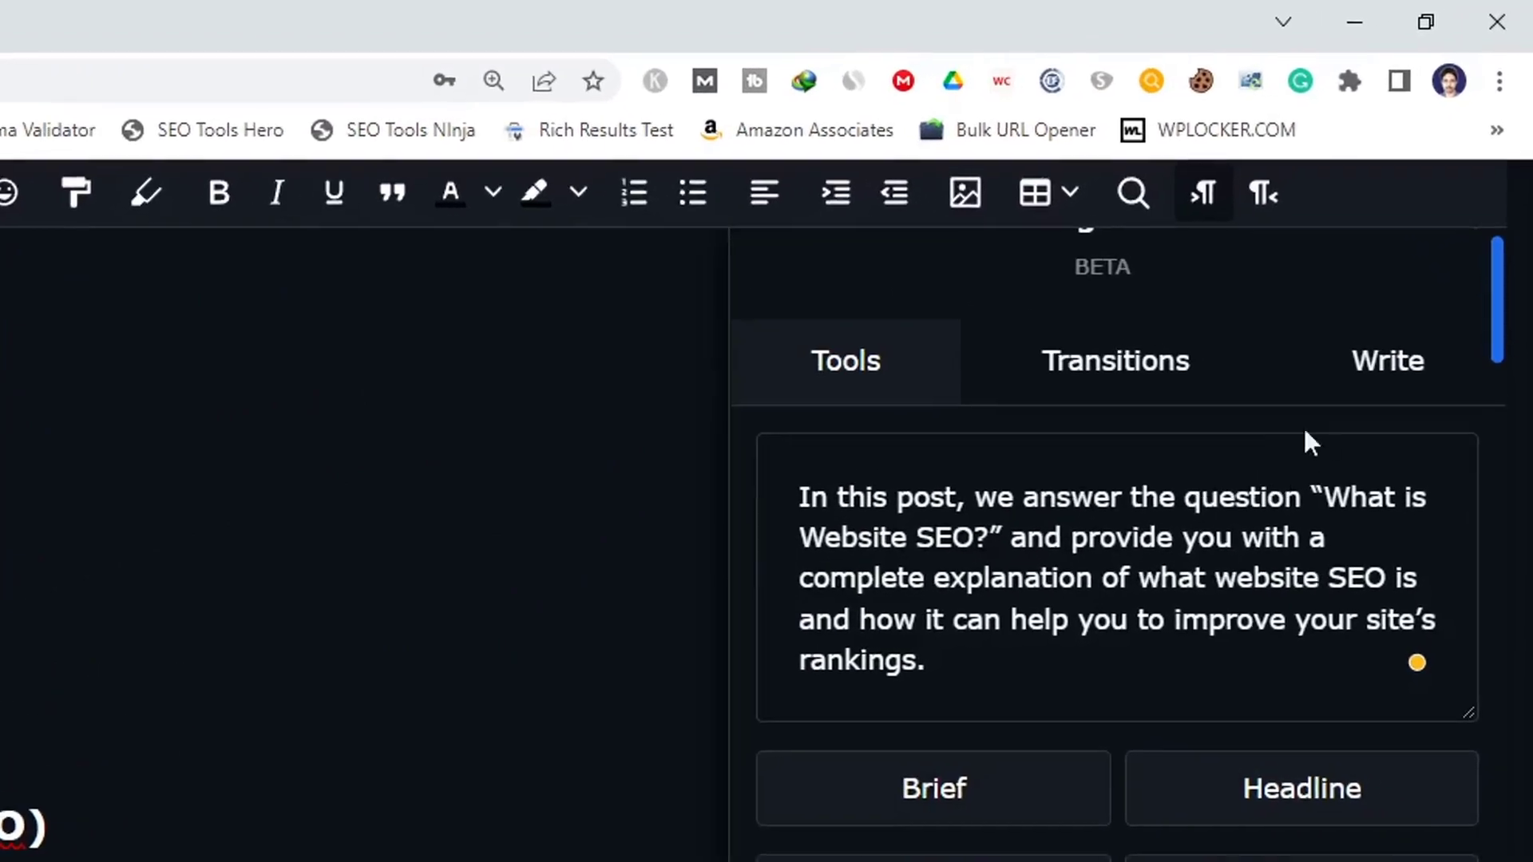
- Generate text with Longform's Write mode from the article through "Types of Search Engine Optimization (SEO)", discarding the earlier result
click(1399, 376)
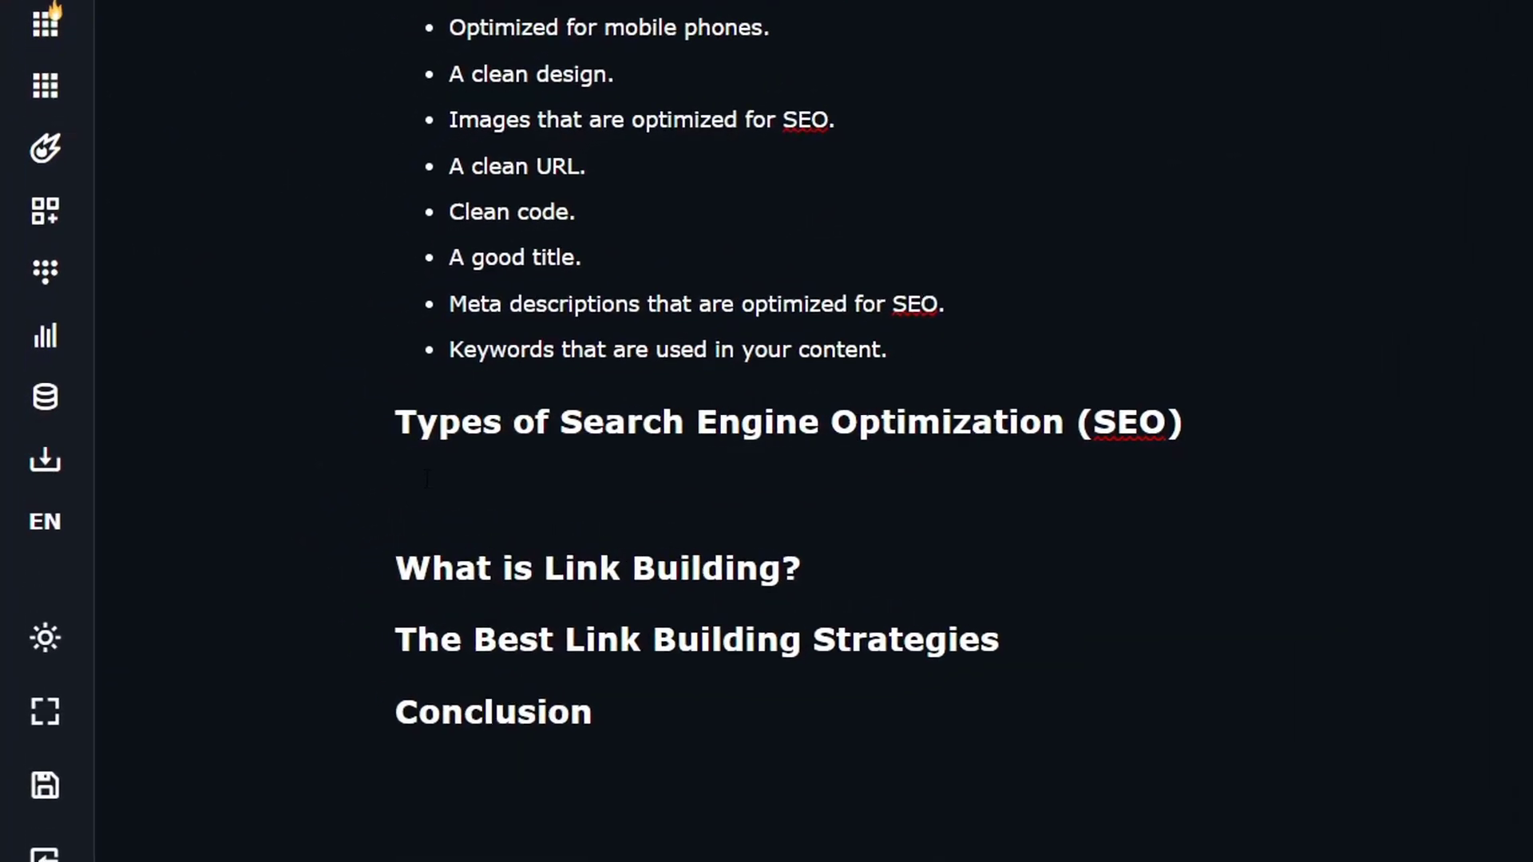
click(1461, 543)
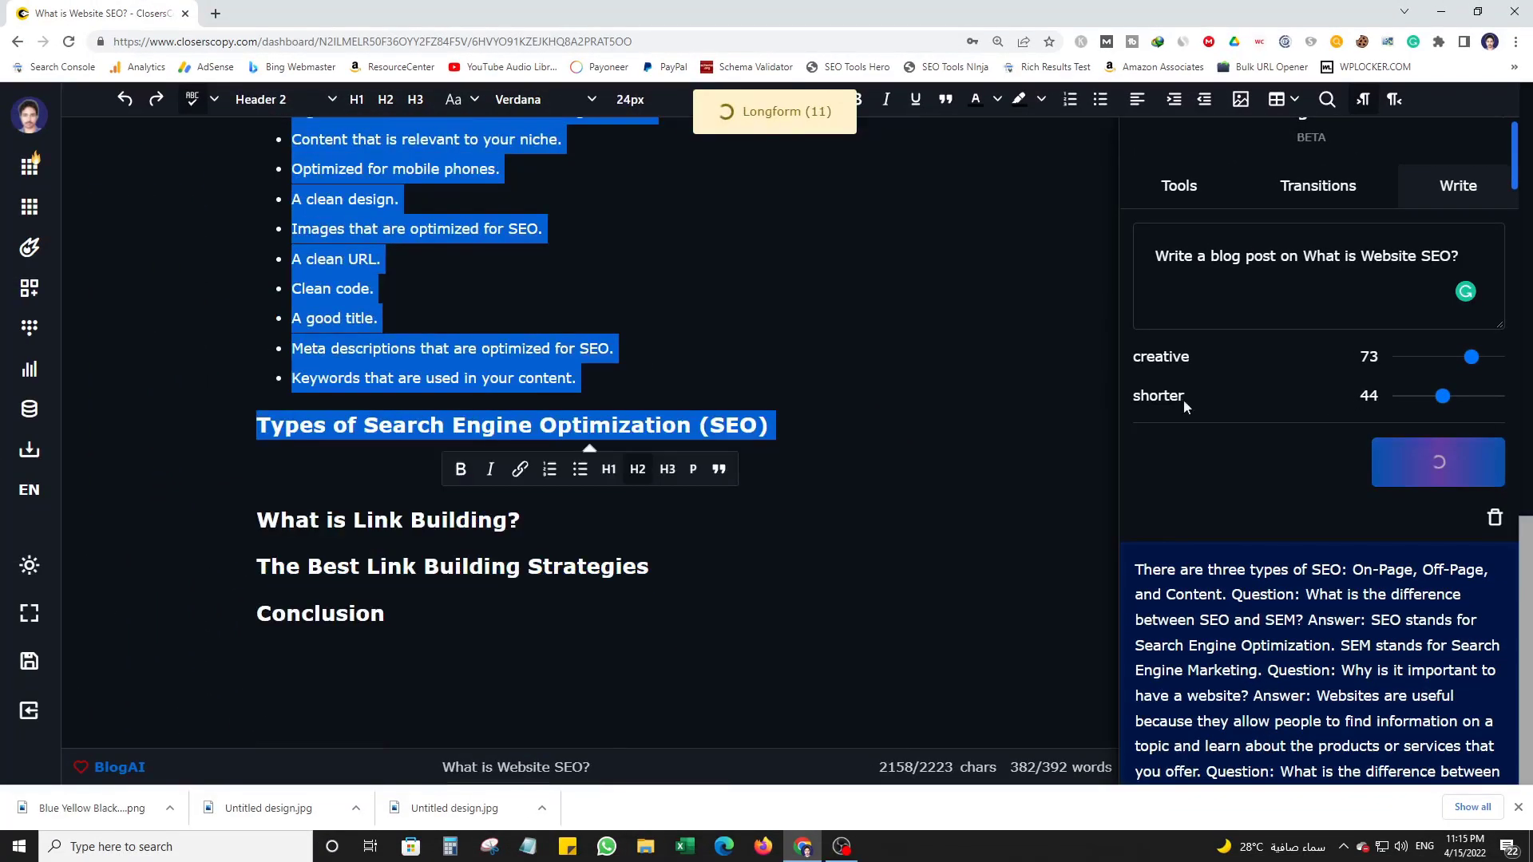
click(1494, 517)
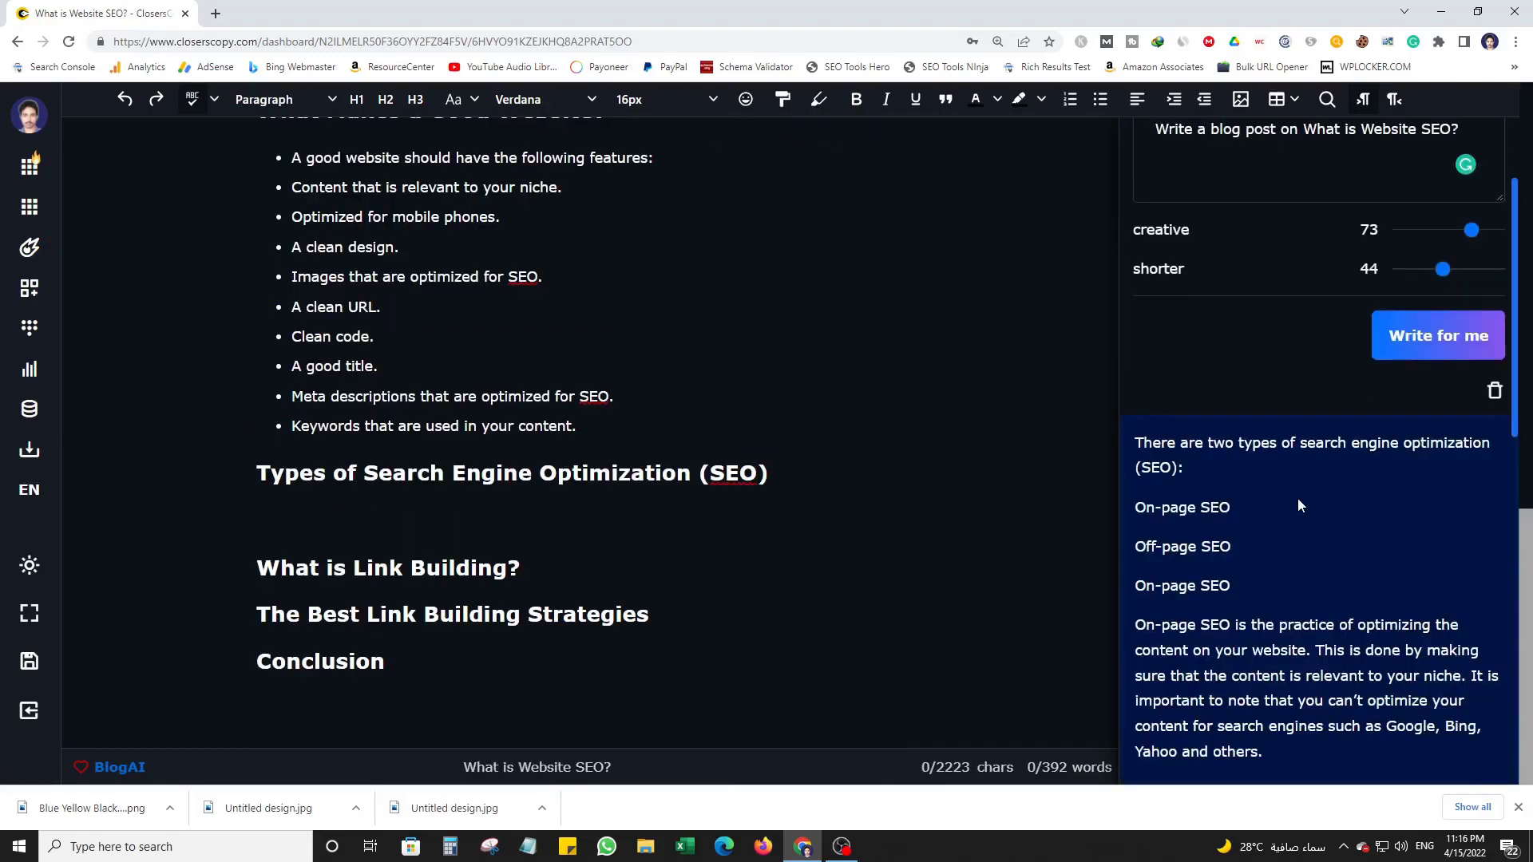
- Copy the generated lines "On-page SEO" and "Off-page SEO" under the "Types of Search Engine Optimization (SEO)" heading
drag(1241, 543, 1139, 512)
key(ctrl+c)
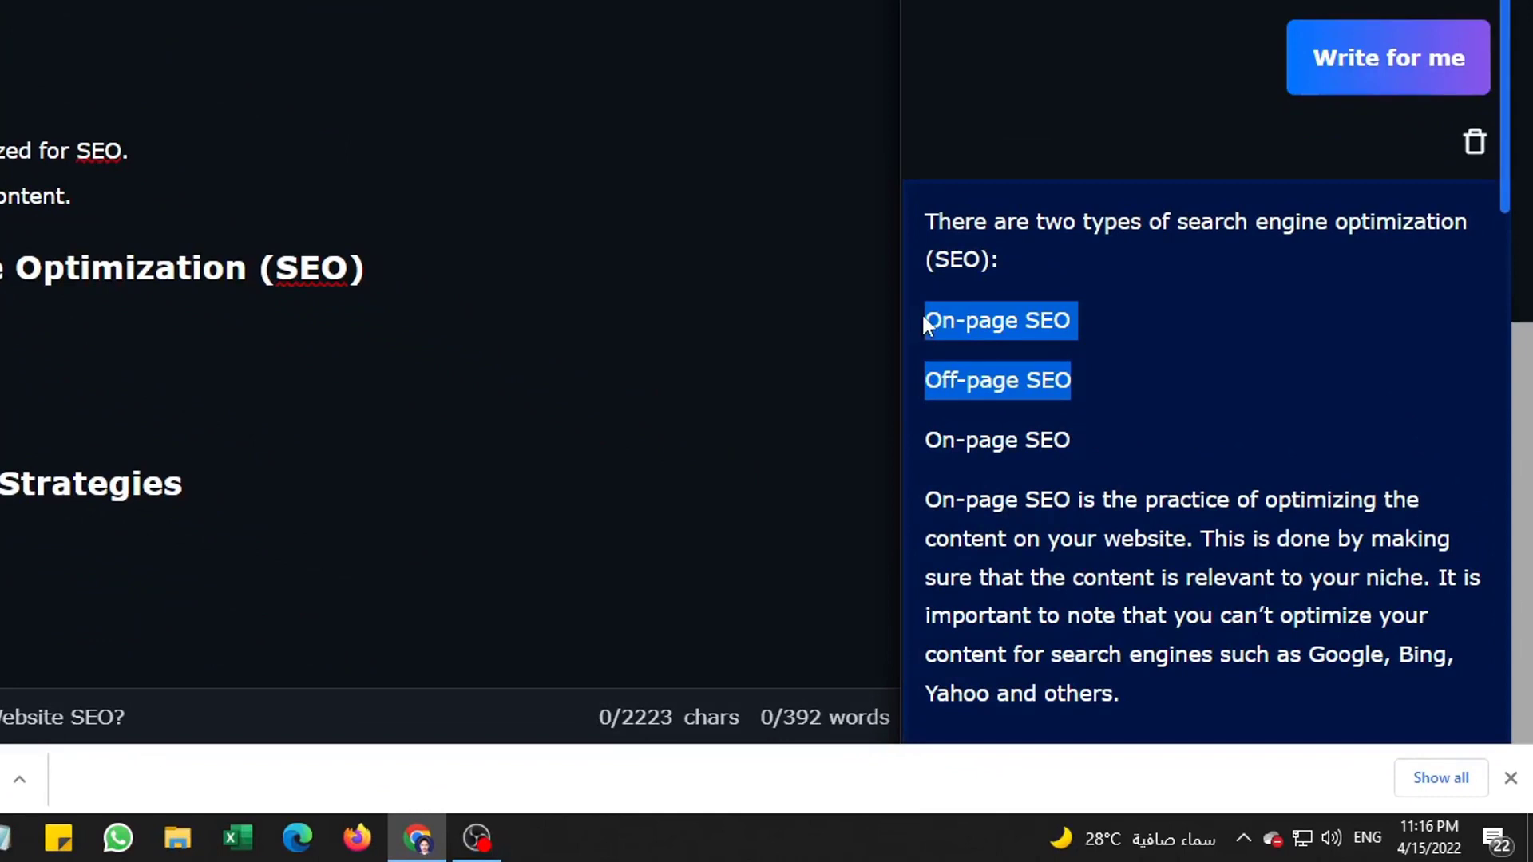
click(391, 480)
key(ctrl+v)
scroll(479, 453, down, 1)
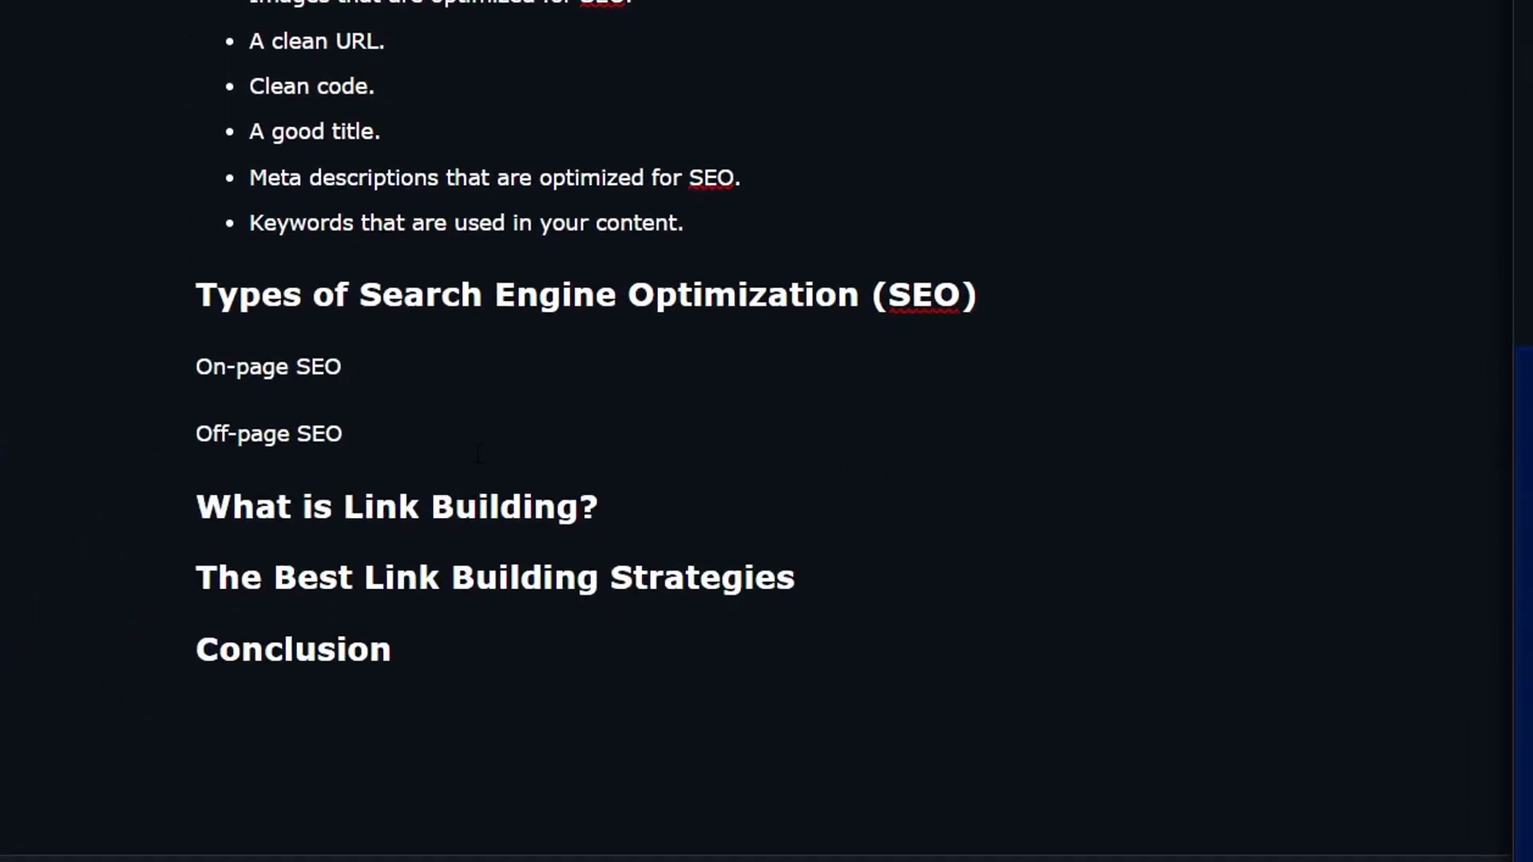
- Add a third line, "Technical SEO", below "Off-page SEO"
key(Return)
text(t)
key(BackSpace)
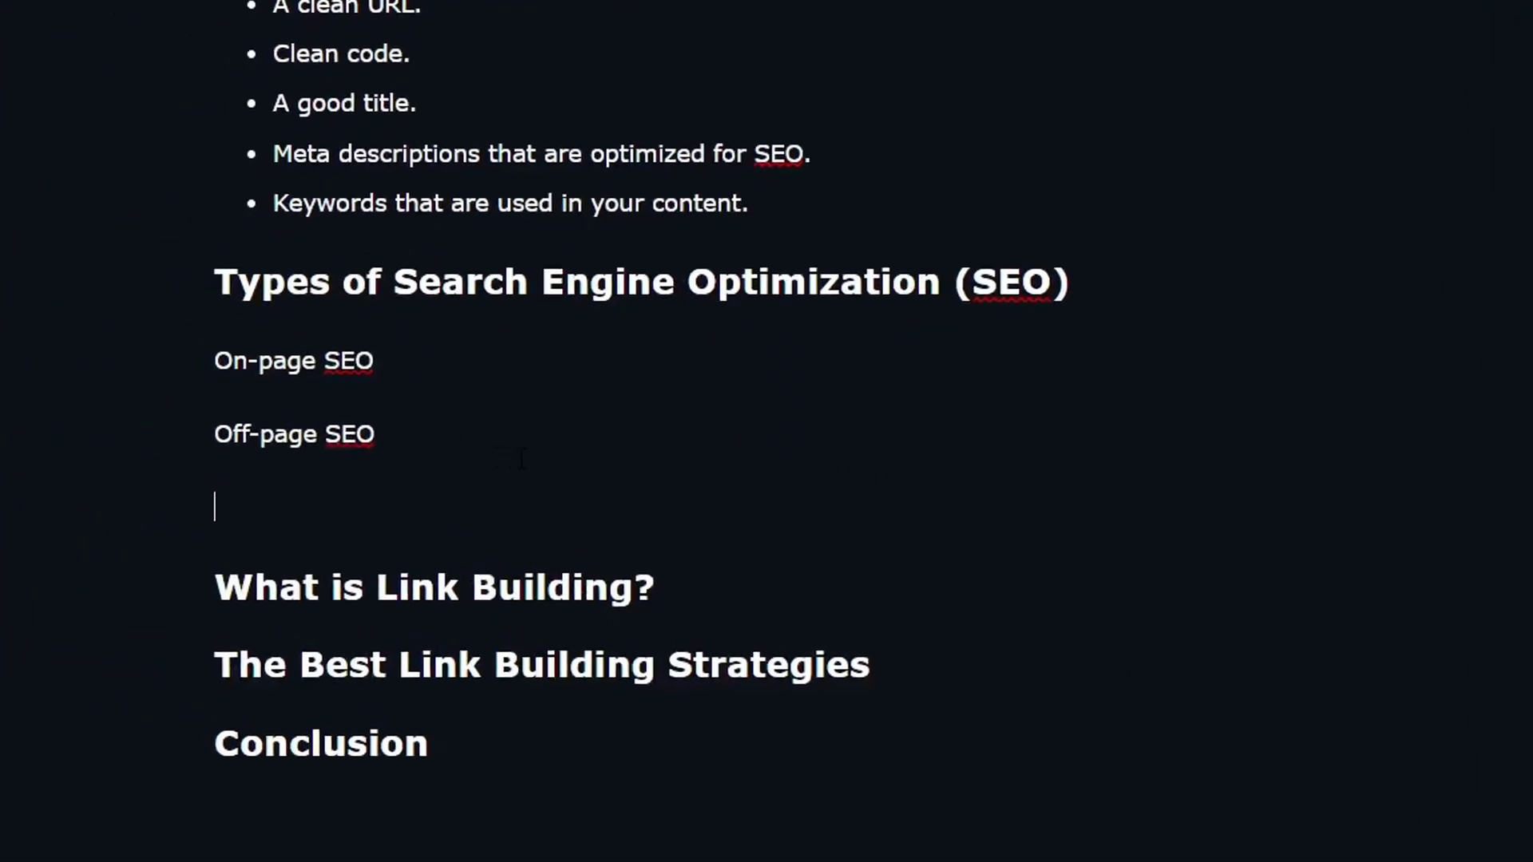
text(Tech)
text(nical SEO)
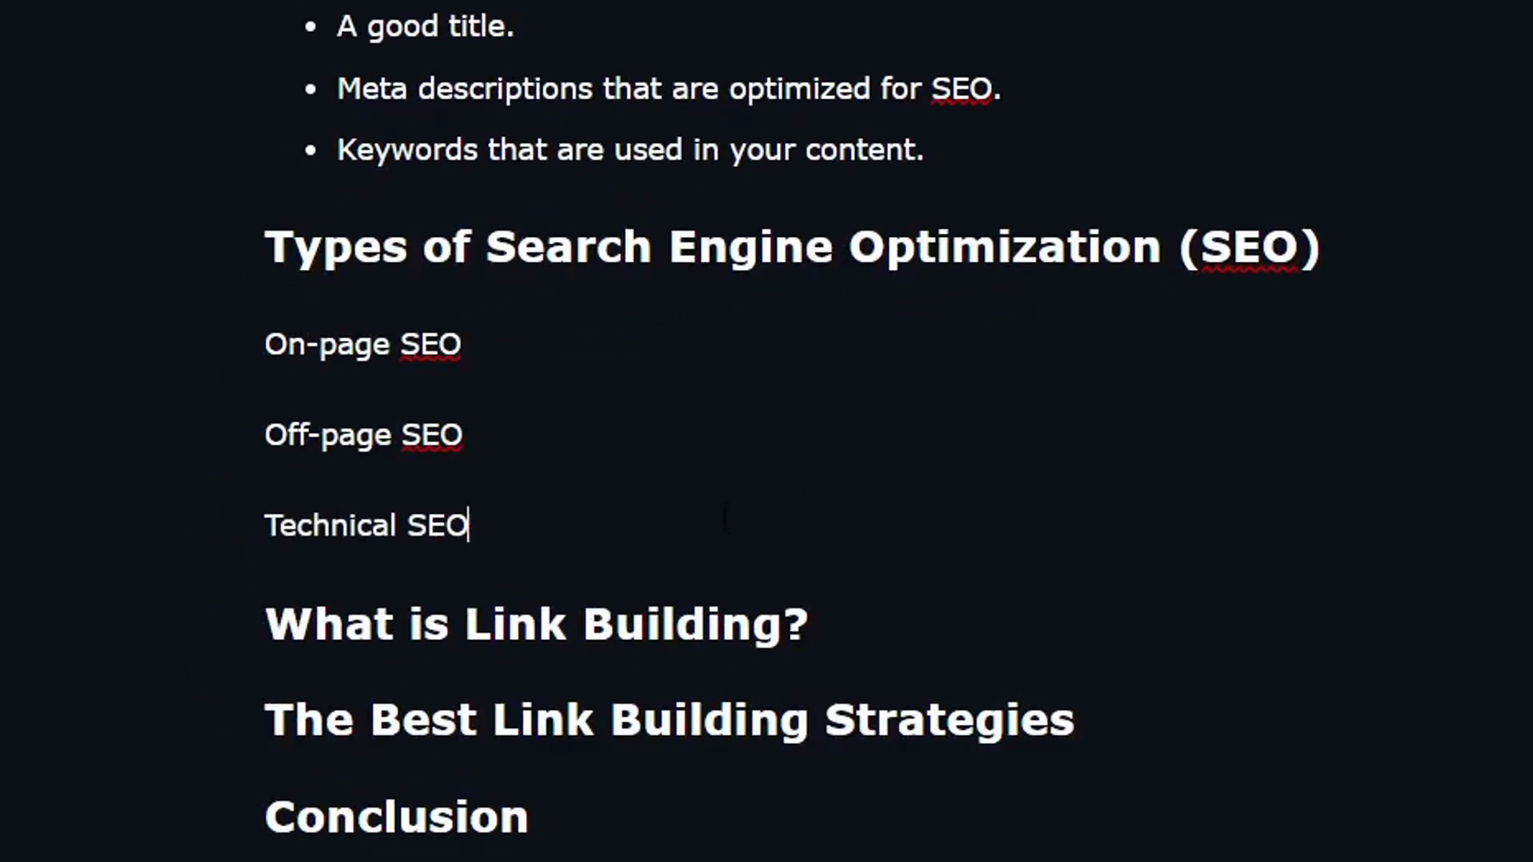
- Format the three SEO type lines as H3 headings and add an empty paragraph below "On-page SEO"
drag(725, 523, 257, 351)
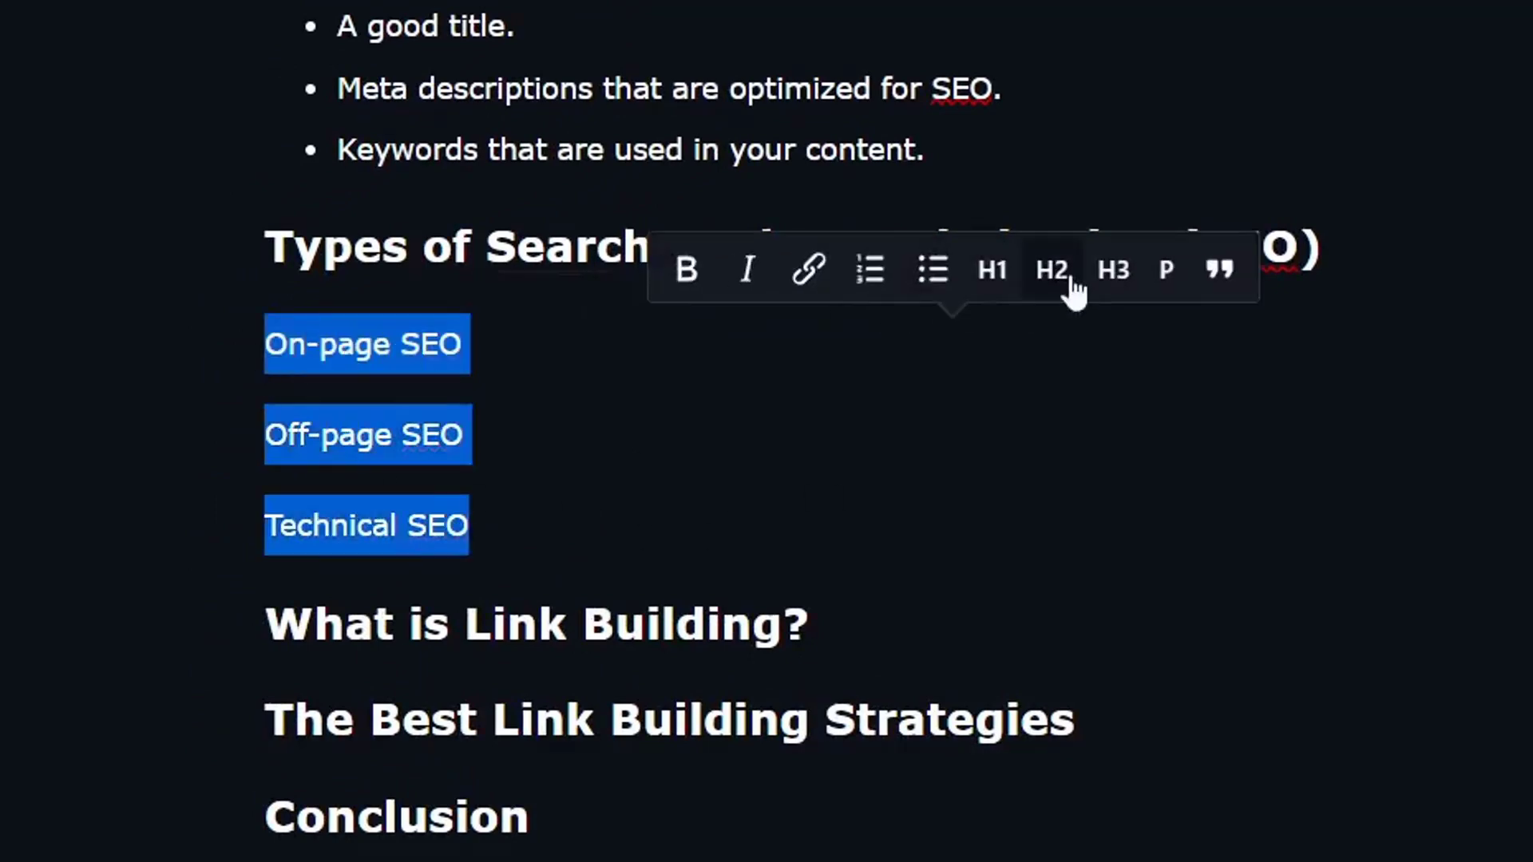
click(1114, 270)
click(514, 336)
key(Return)
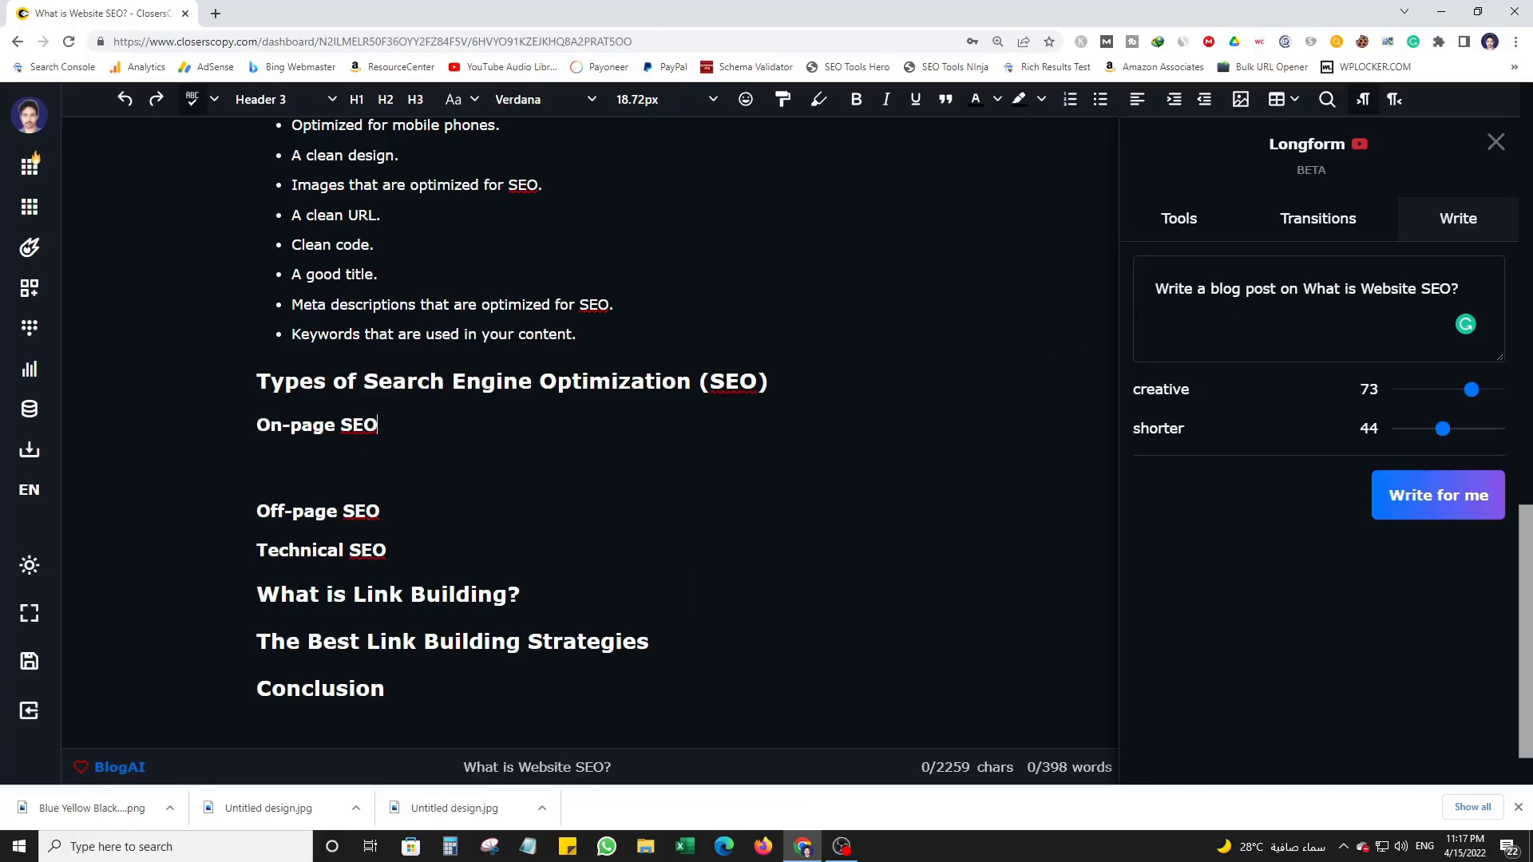
- Replace the Write mode context with "Explain what is On page seo"
click(1242, 309)
key(ctrl+a)
key(BackSpace)
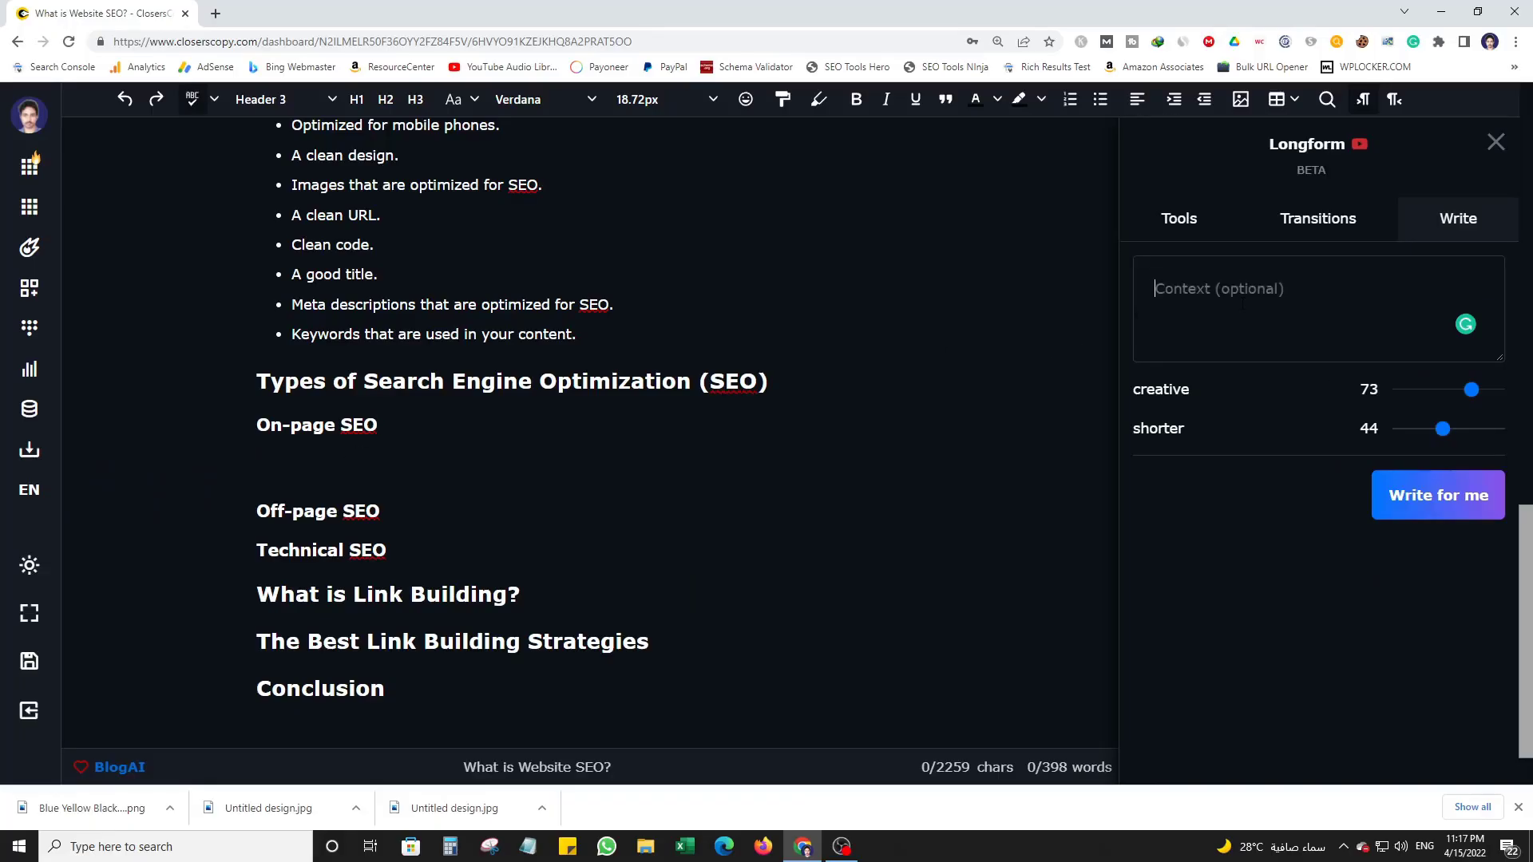
text(Eope)
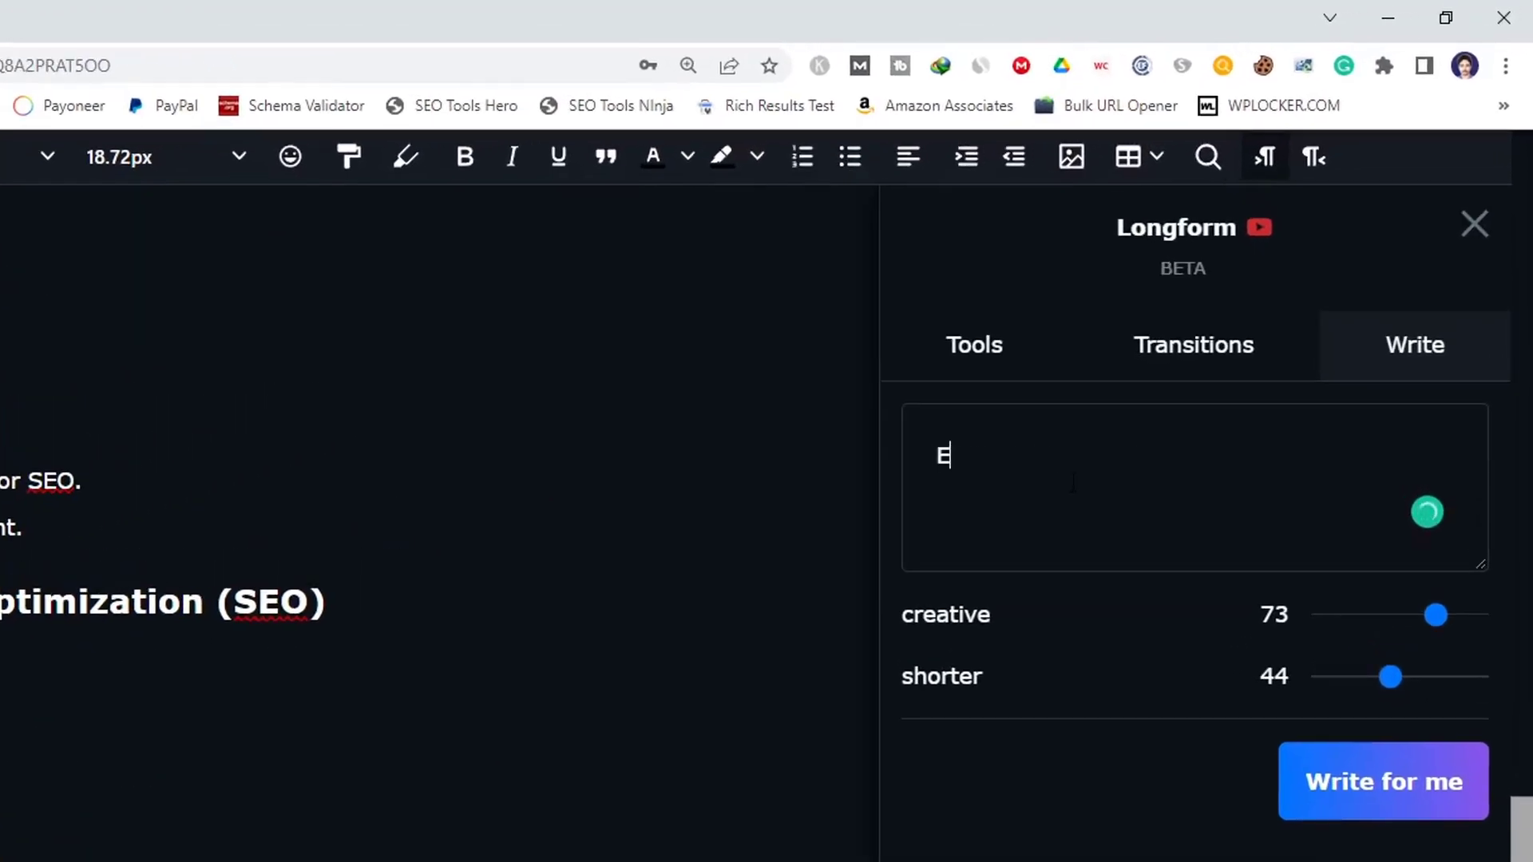
key(BackSpace)
key(BackSpace)
key(BackSpace)
text(xplain what is O)
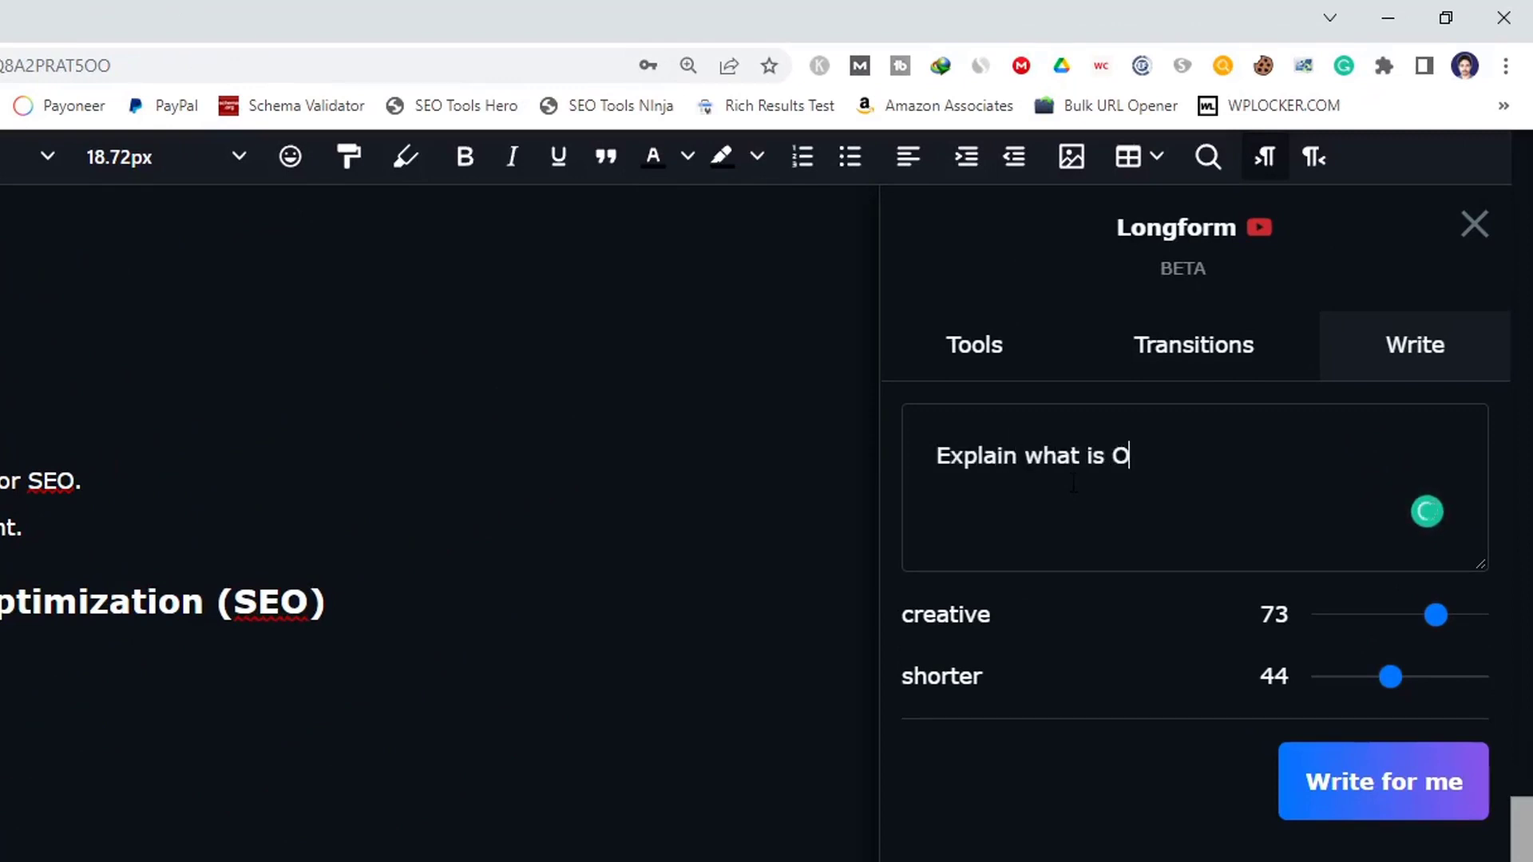
text(n page seo)
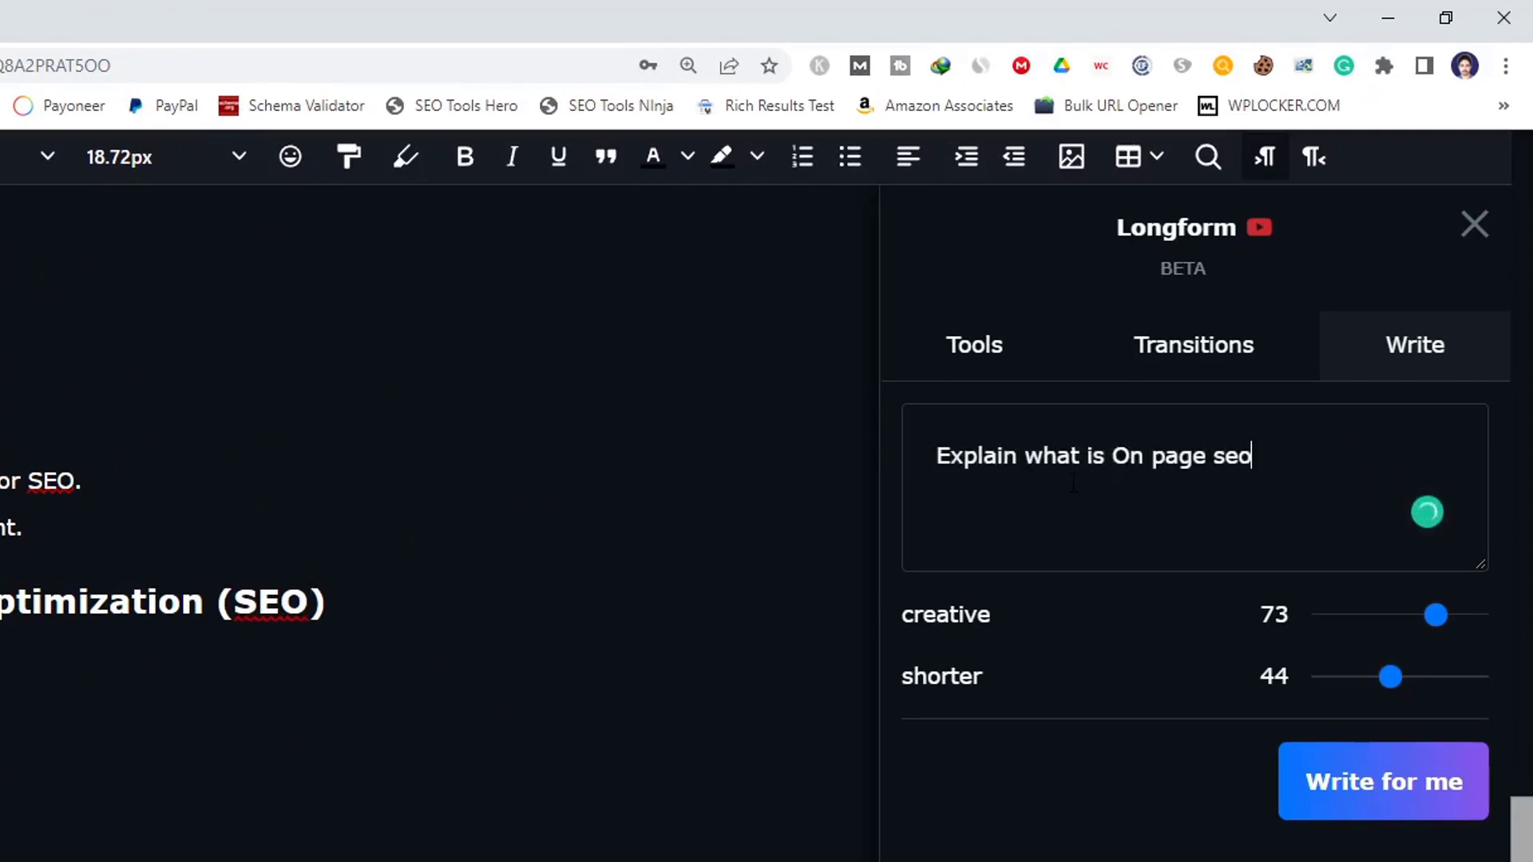
key(ctrl+a)
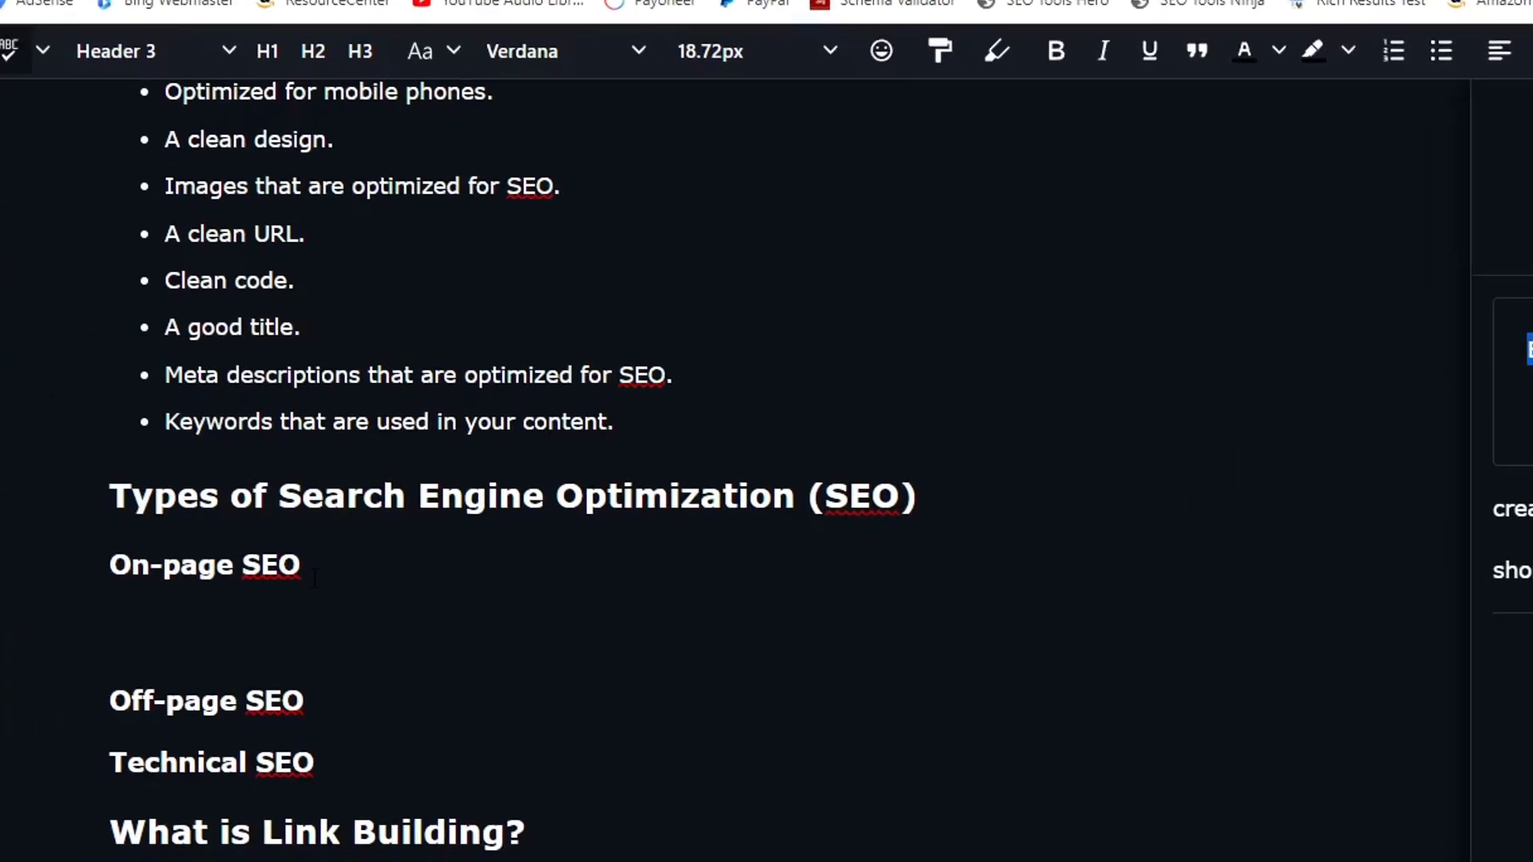
double_click(383, 555)
click(383, 560)
click(221, 561)
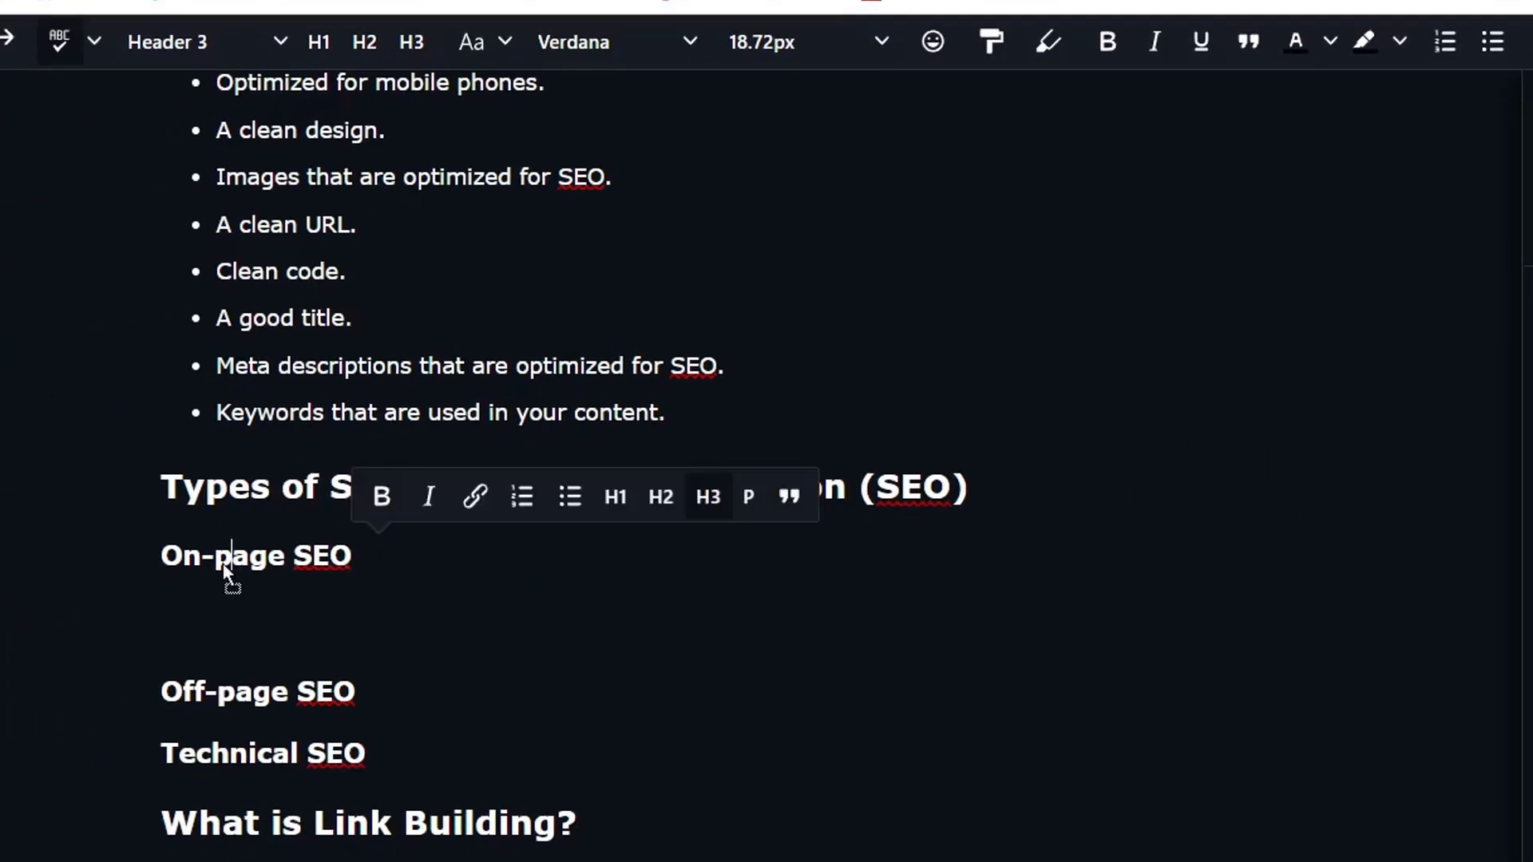
key(Return)
key(ctrl+z)
click(446, 566)
key(Return)
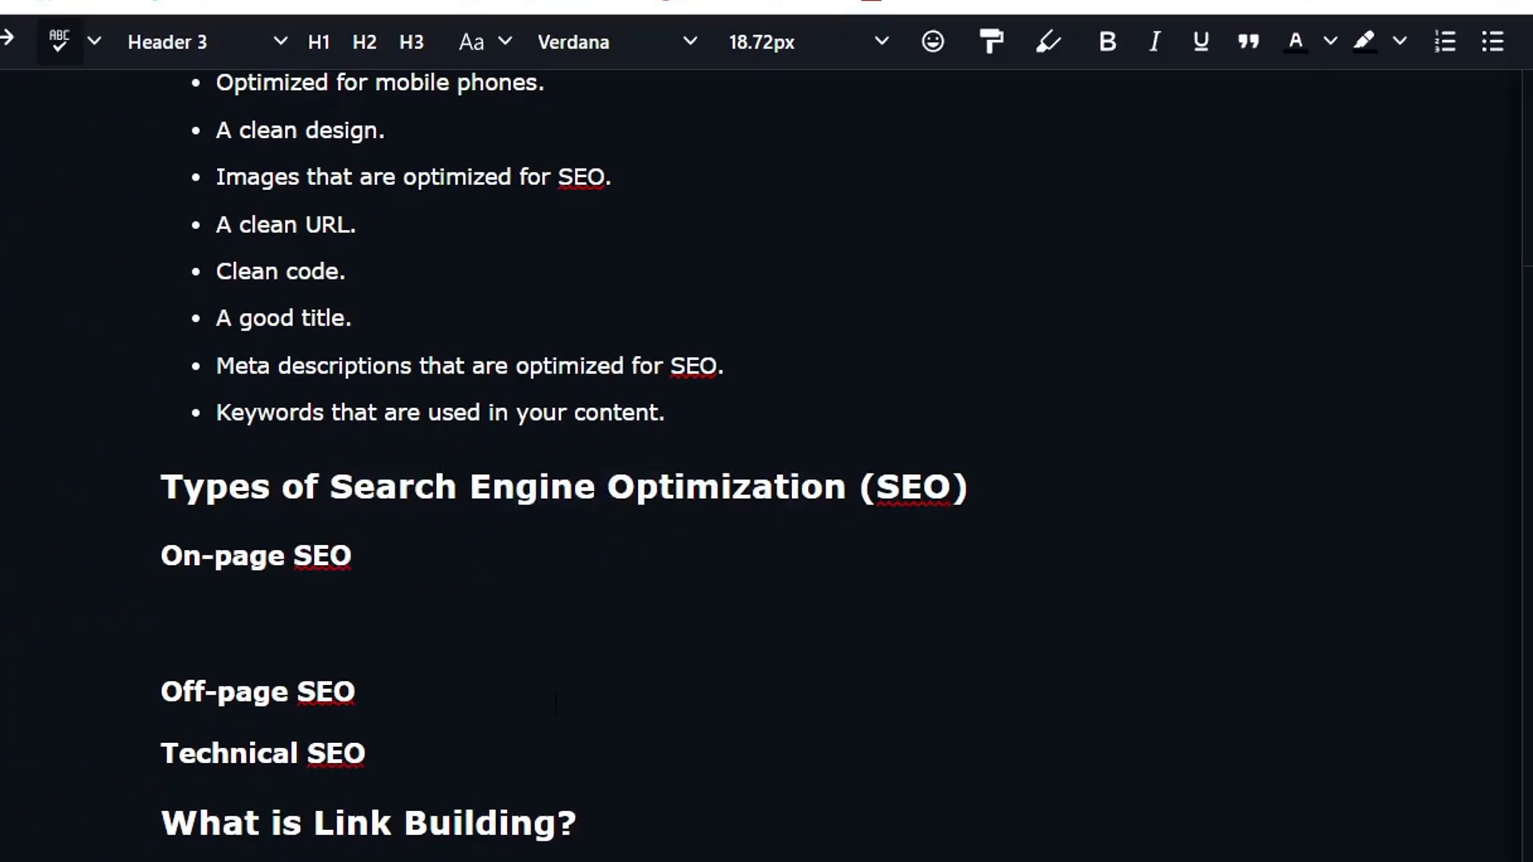
- Generate text in Write mode from the article content starting at "Why is Website SEO Important?", and correct "seo" to "SEO" in the context
scroll(555, 702, up, 5)
drag(970, 856, 222, 288)
scroll(637, 551, down, 5)
scroll(622, 488, up, 6)
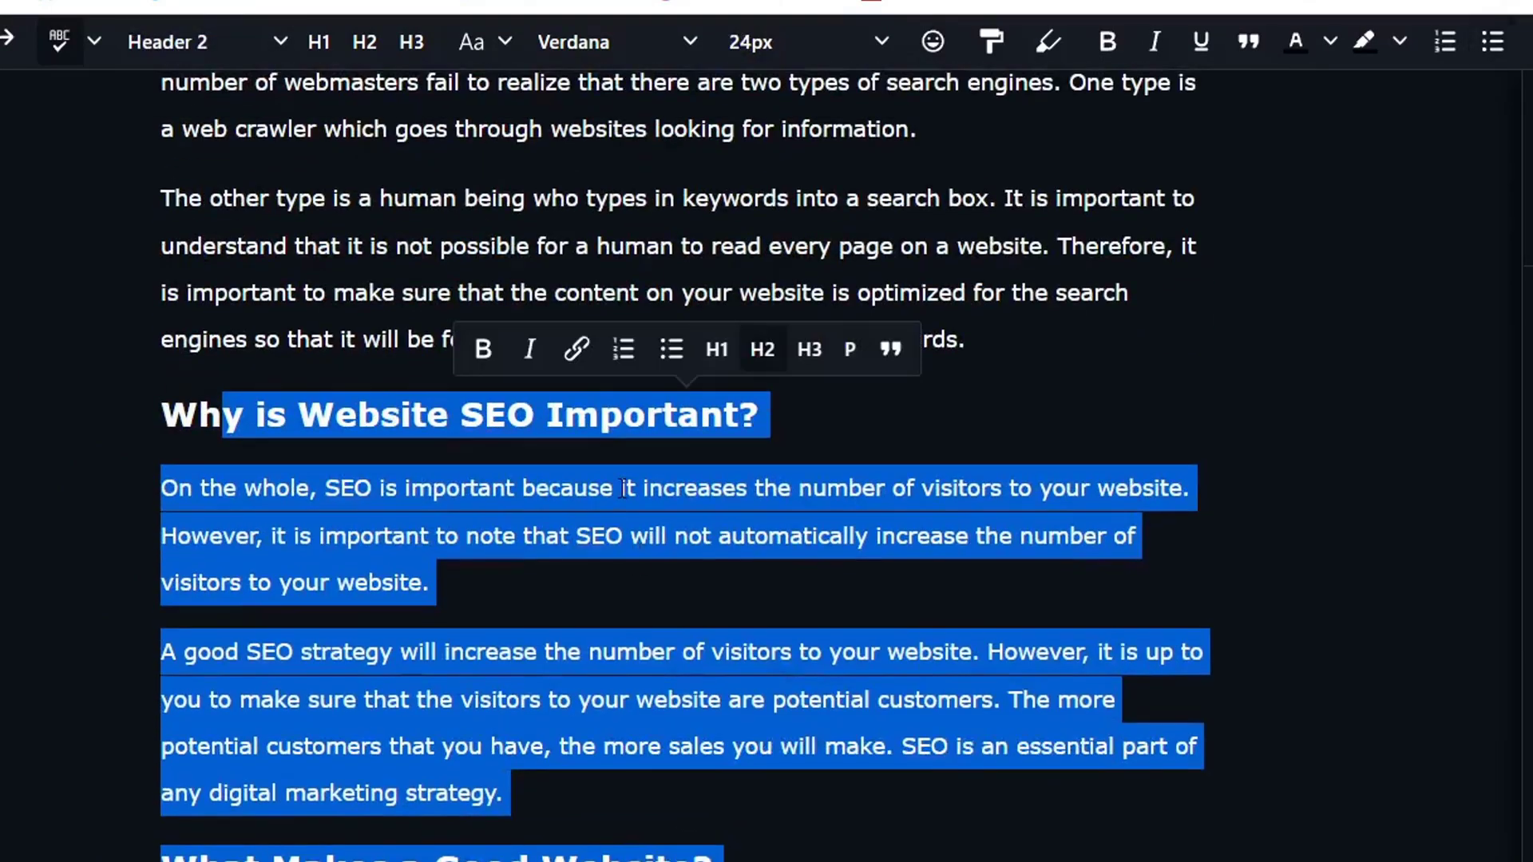
key(shift+Left)
key(shift+Left)
key(shift+Left)
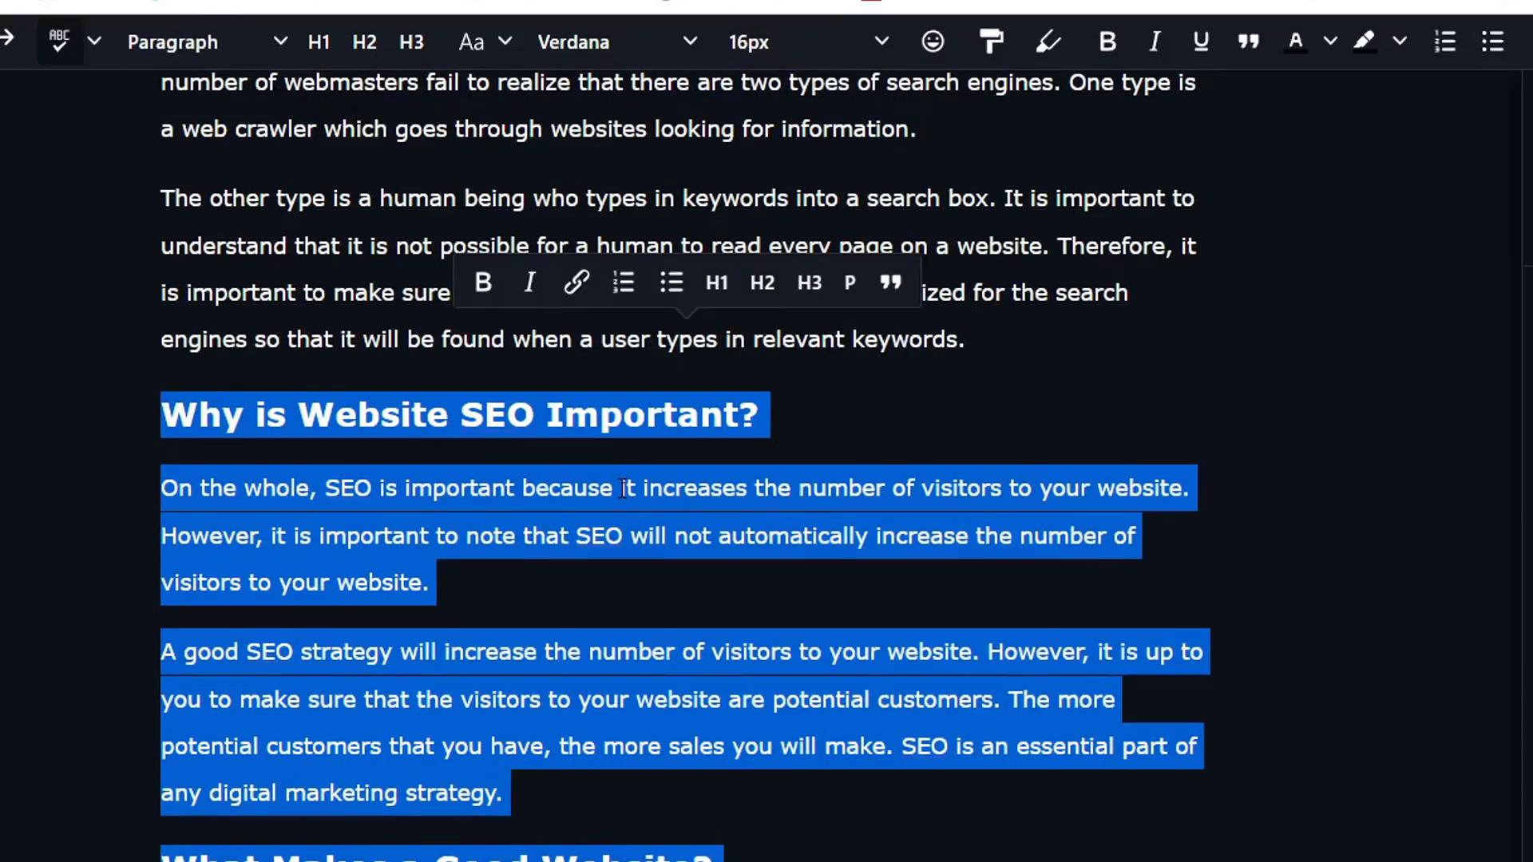
scroll(912, 509, down, 6)
click(1362, 622)
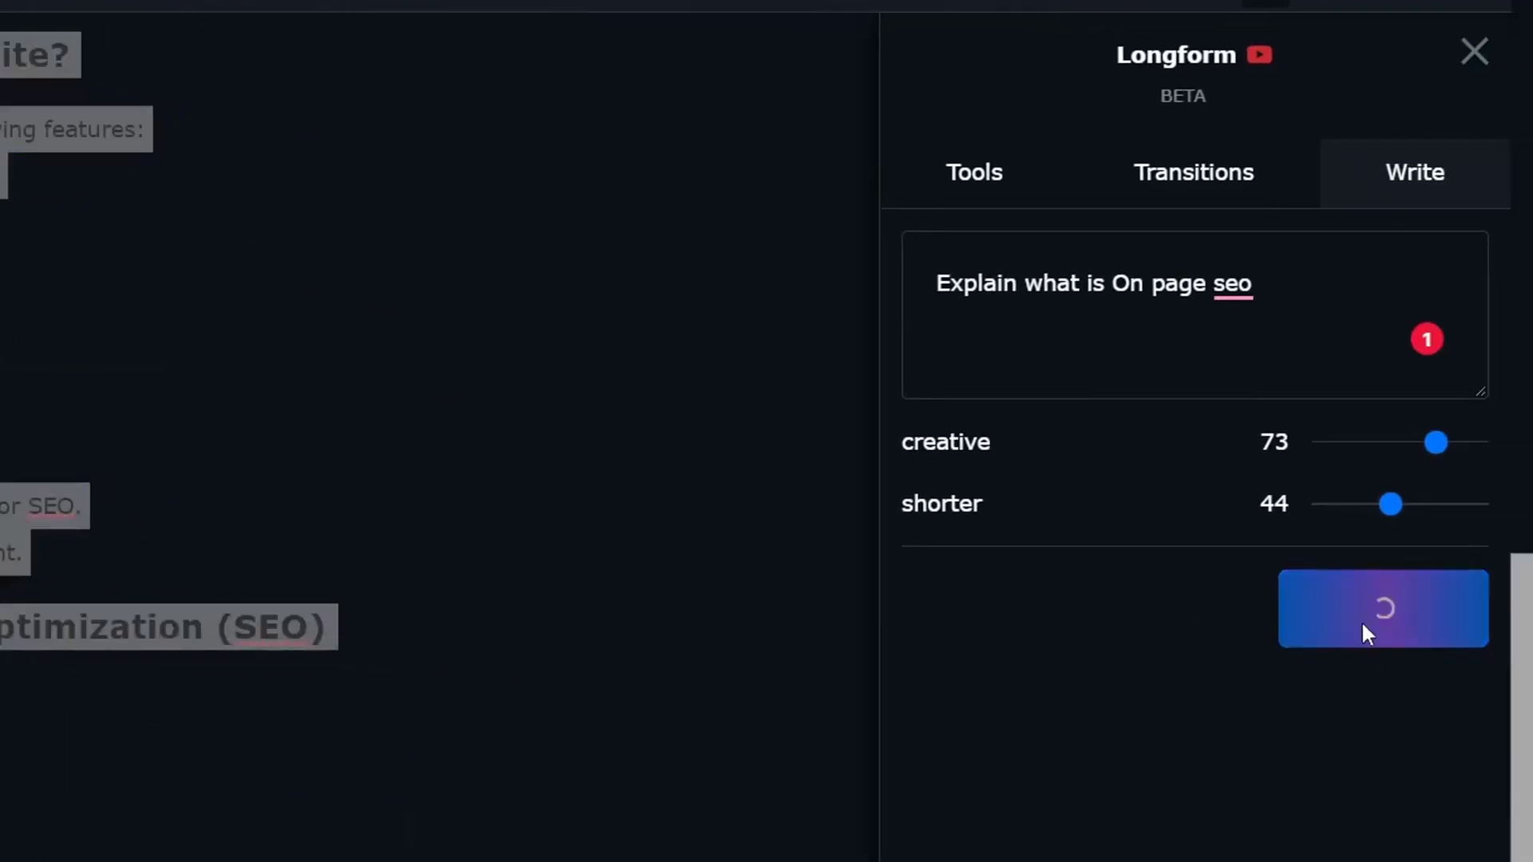
mouse_move(1232, 286)
click(1247, 329)
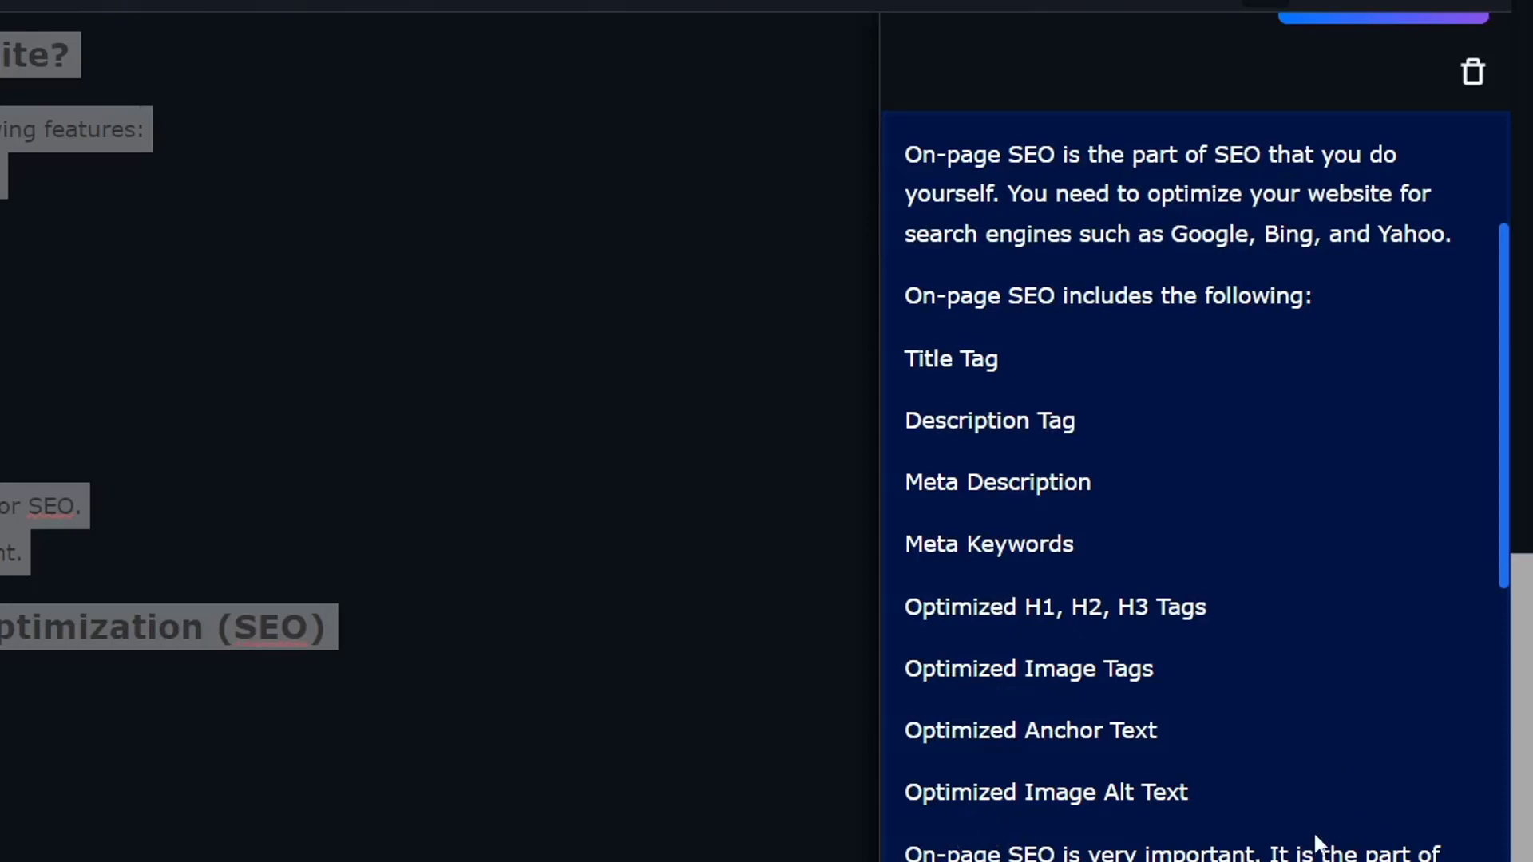
- Copy the generated On-page SEO text, up to "Optimized Image Alt Text", into the empty paragraph under the "On-page SEO" heading
drag(1233, 786, 903, 151)
key(ctrl+c)
click(143, 685)
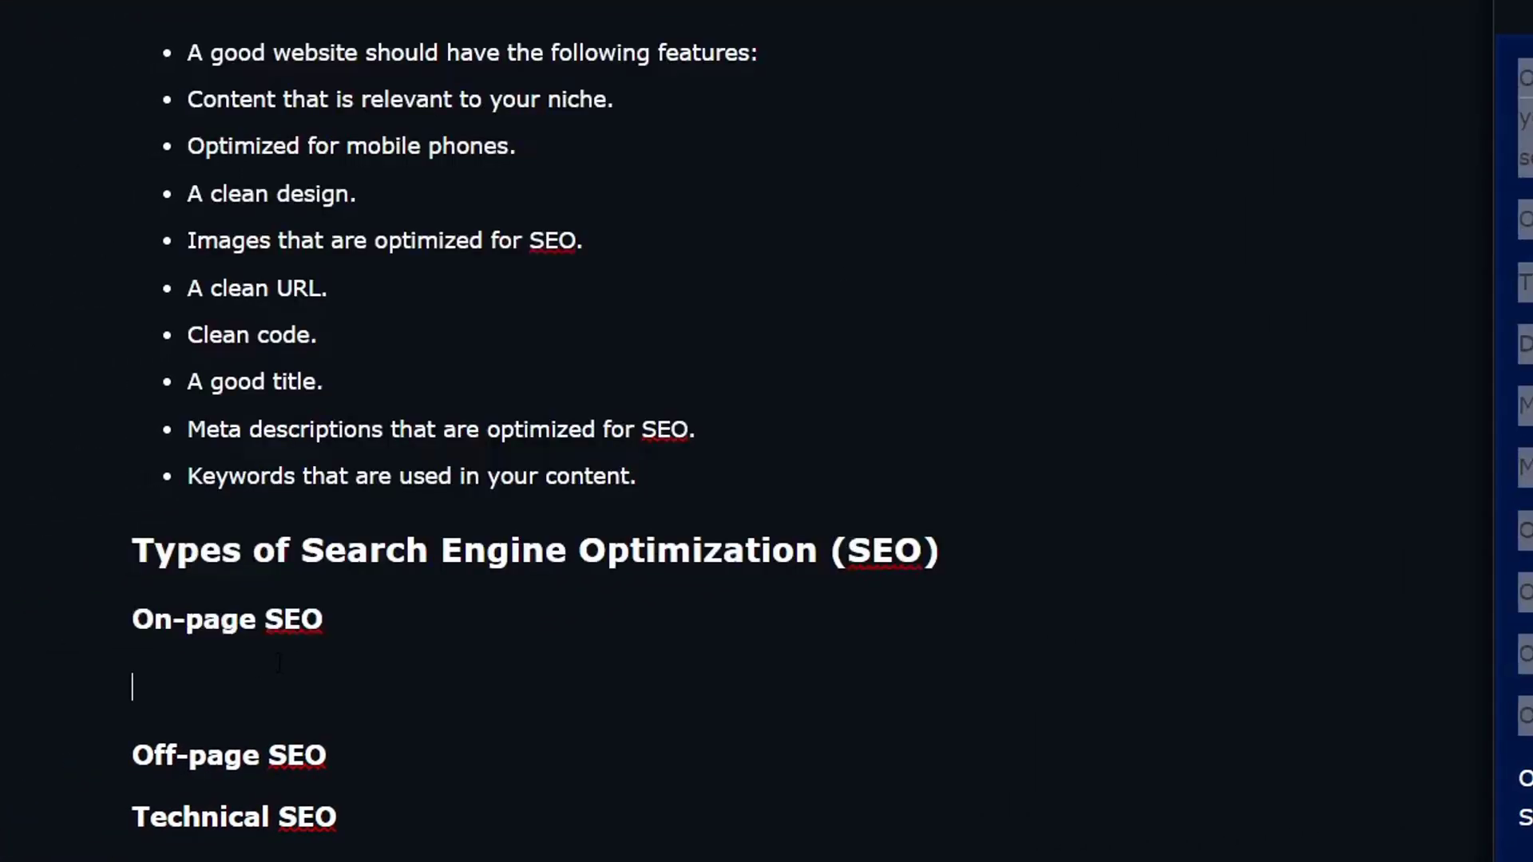
key(ctrl+v)
- Format the lines from "Title Tag" to "Optimized Image Alt Text" as a bulleted list
scroll(425, 561, down, 8)
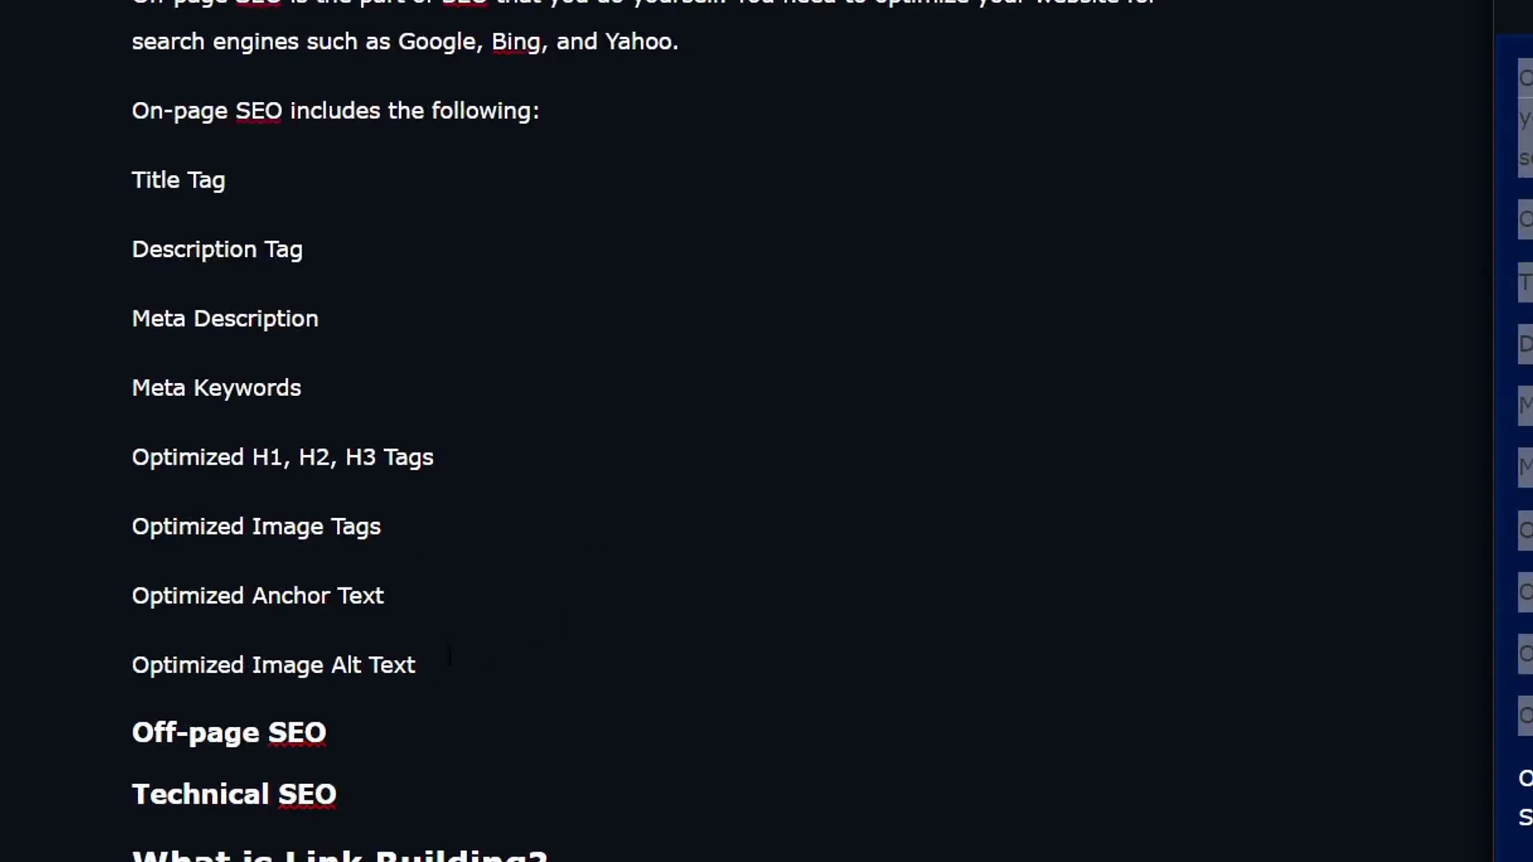
drag(449, 656, 134, 157)
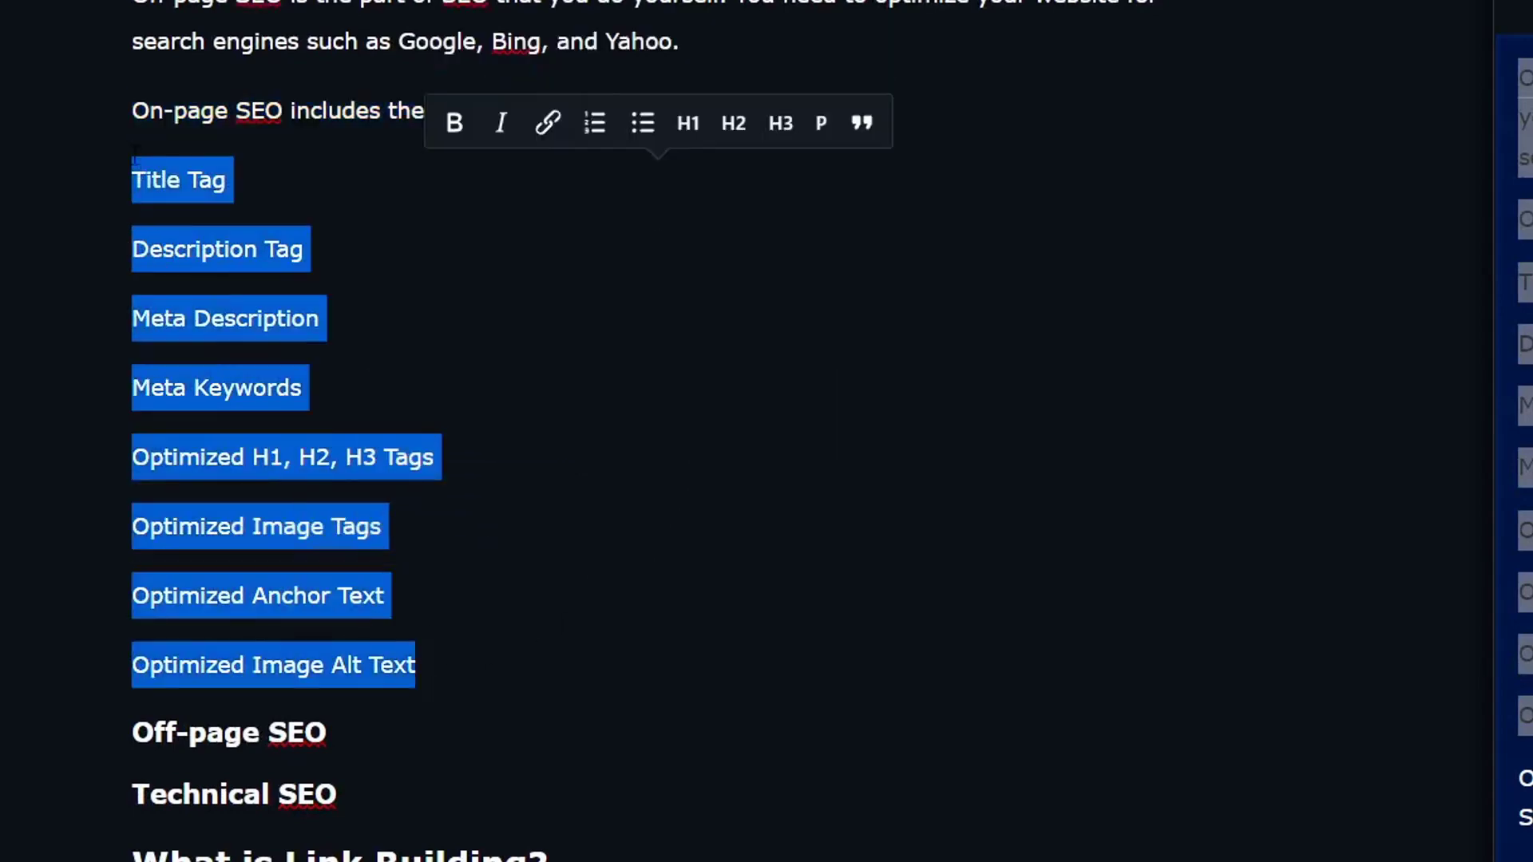
click(642, 123)
scroll(533, 359, up, 5)
click(313, 301)
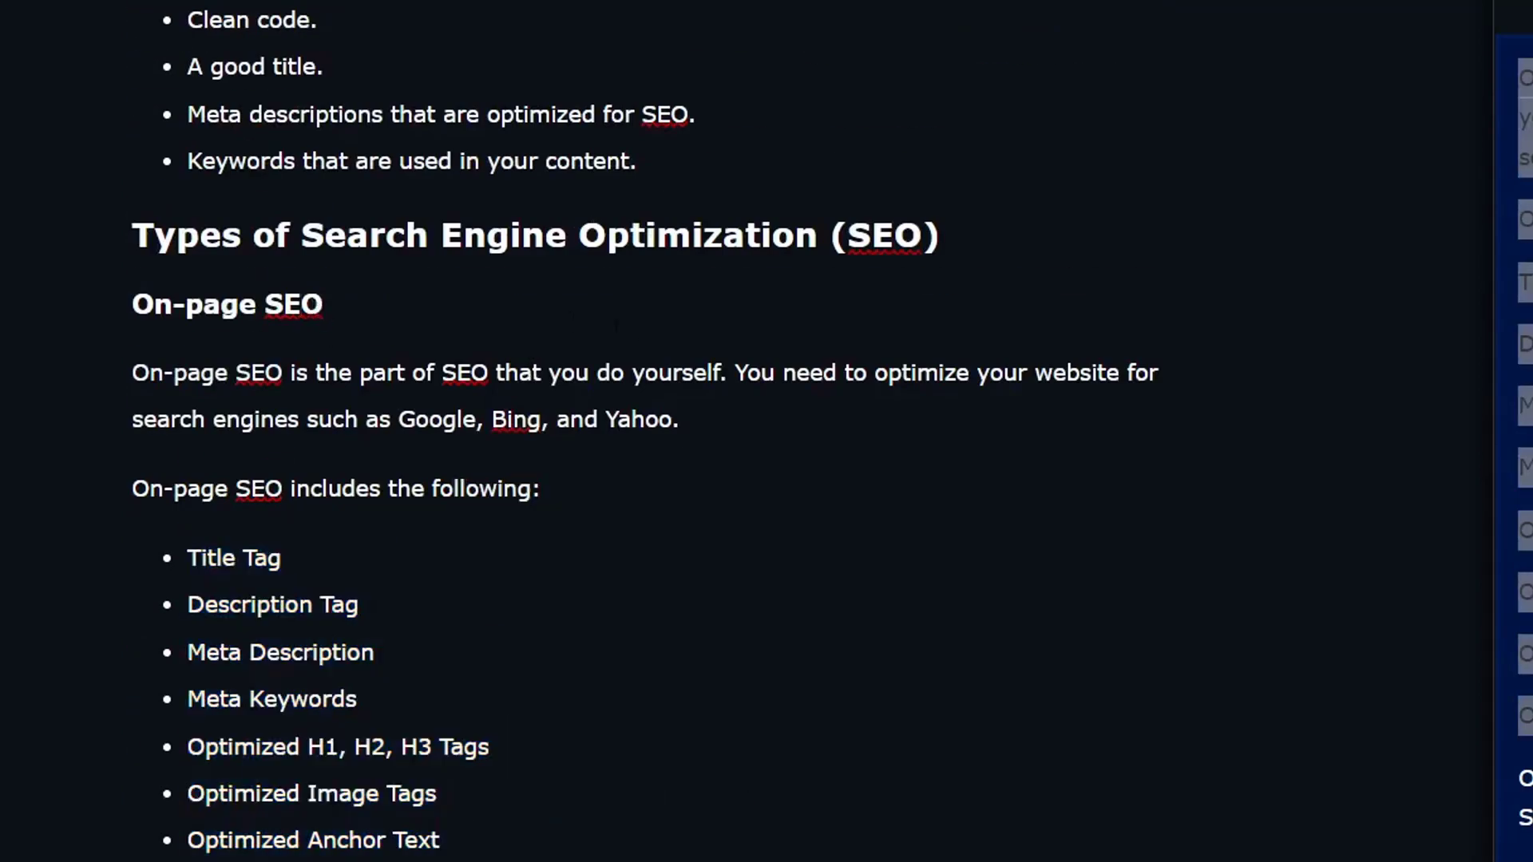
- Generate text in Write mode for the "Off-page SEO" heading with the context "Explain what is off page SEO"
scroll(501, 423, down, 3)
scroll(500, 423, down, 3)
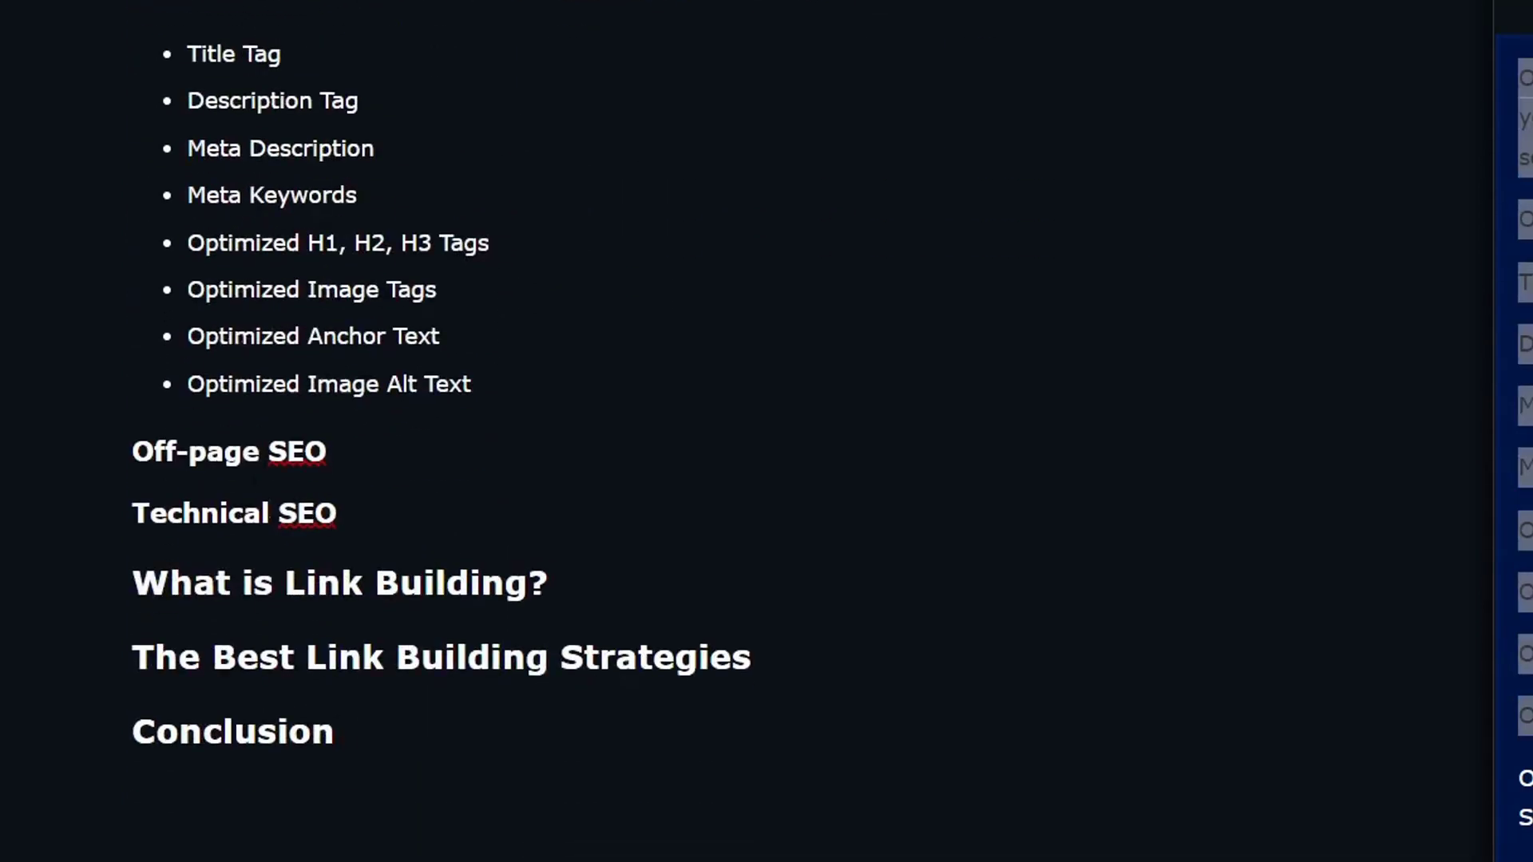
drag(327, 452, 132, 452)
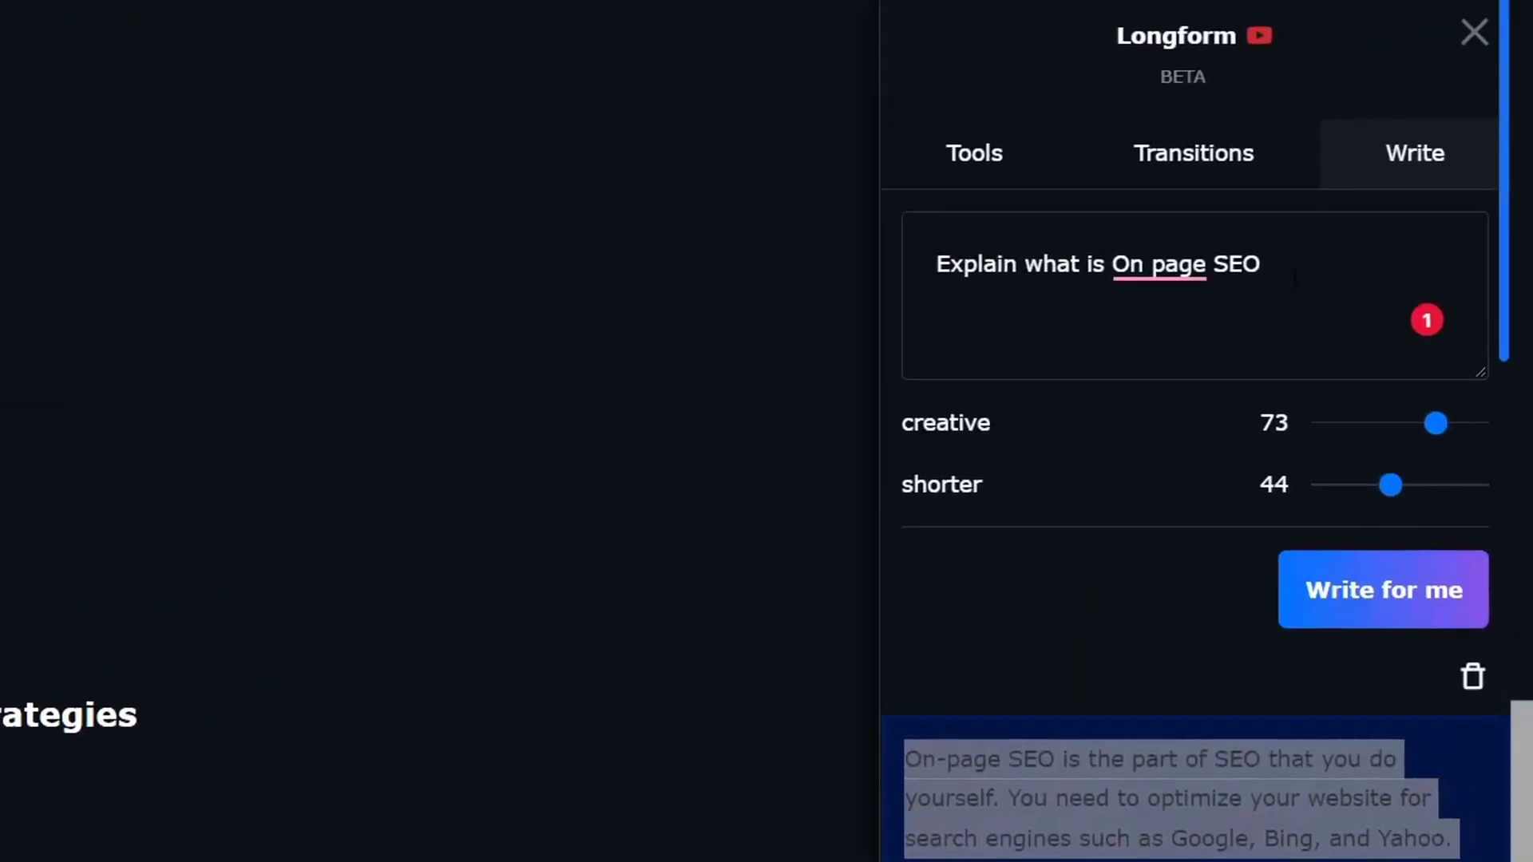
drag(1265, 264, 1122, 268)
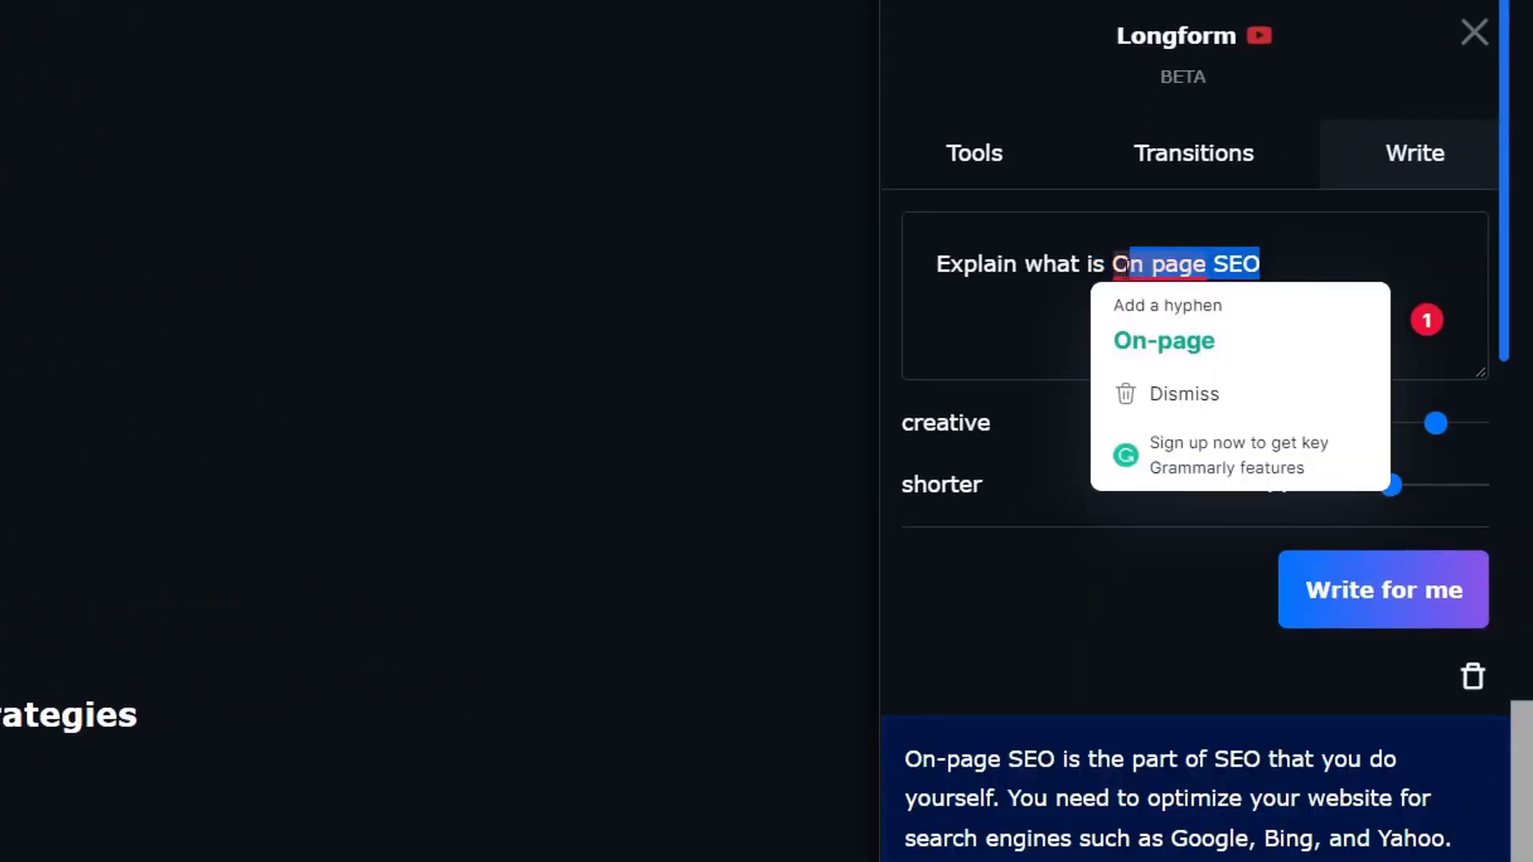
key(BackSpace)
key(BackSpace)
text(off pa)
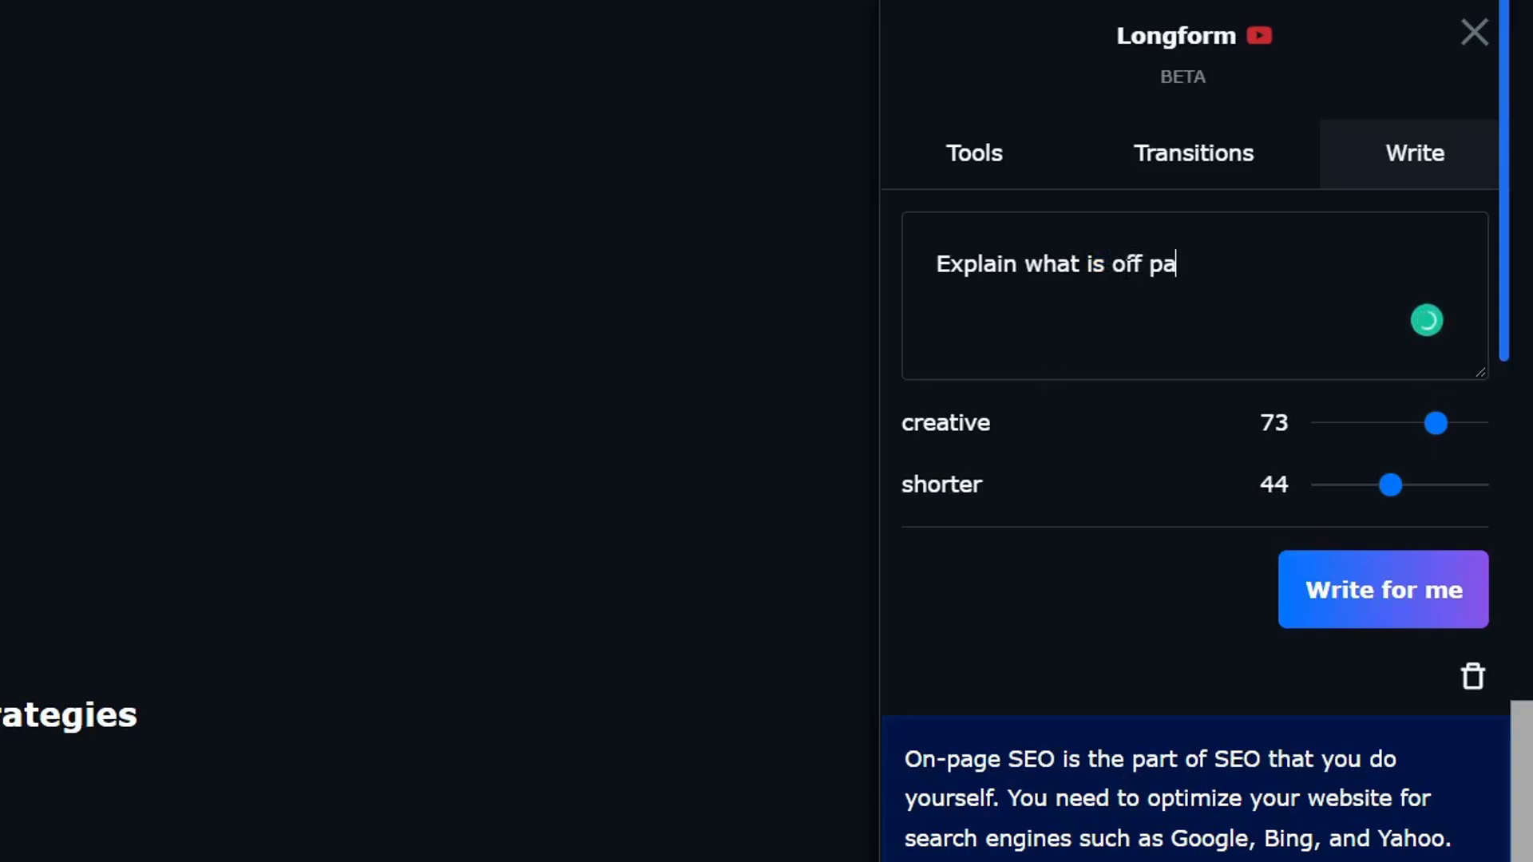
text(ge SEO)
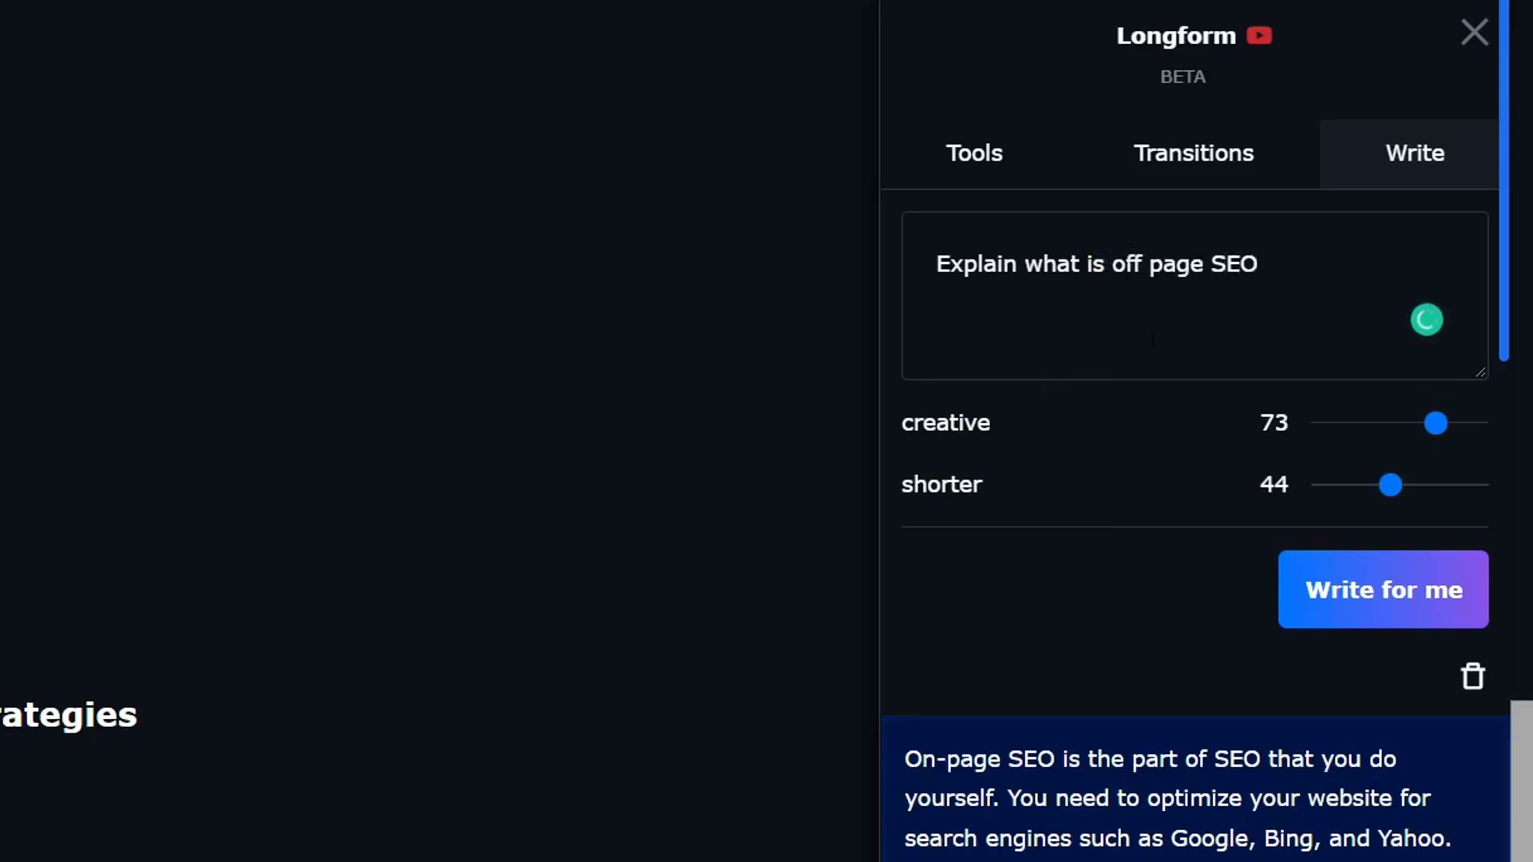
click(1433, 590)
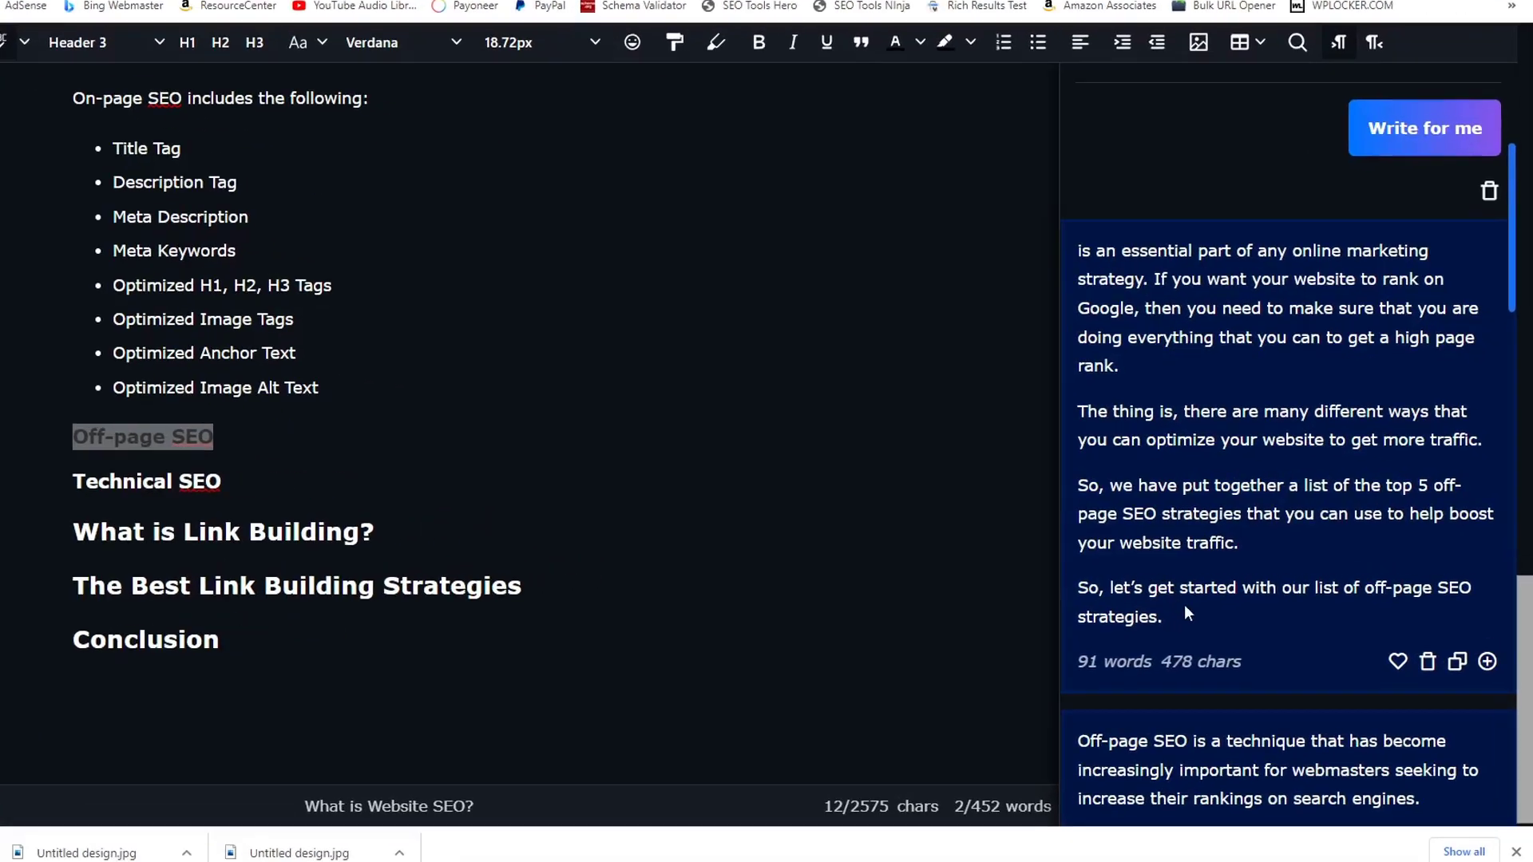
- Copy the first generated off-page SEO result, up to "our list of off-page SEO strategies", into a new paragraph under "Off-page SEO"
drag(1209, 603, 1136, 281)
click(442, 373)
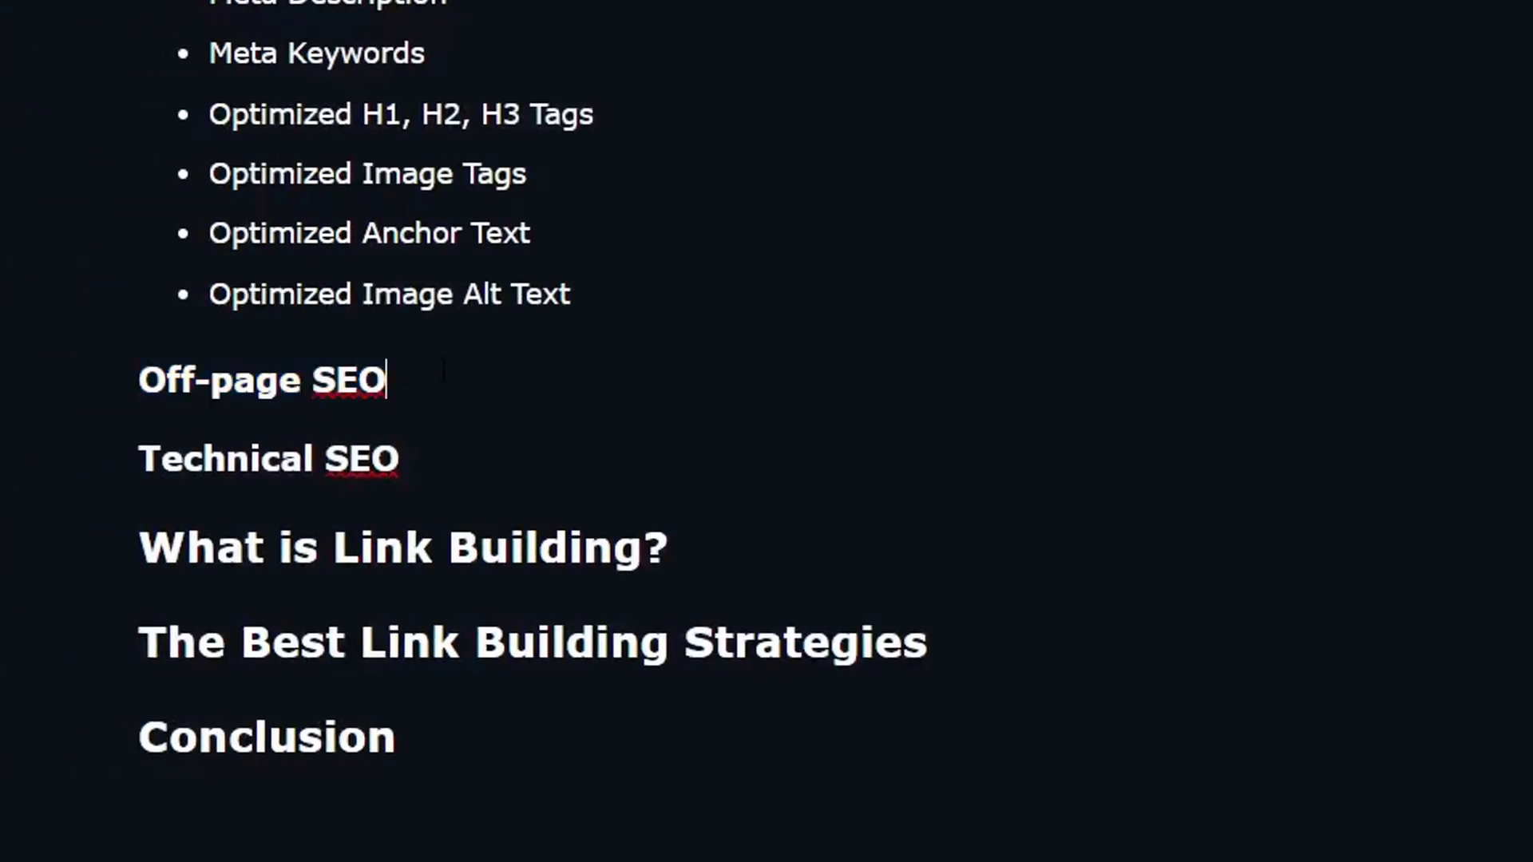
key(Return)
key(ctrl+v)
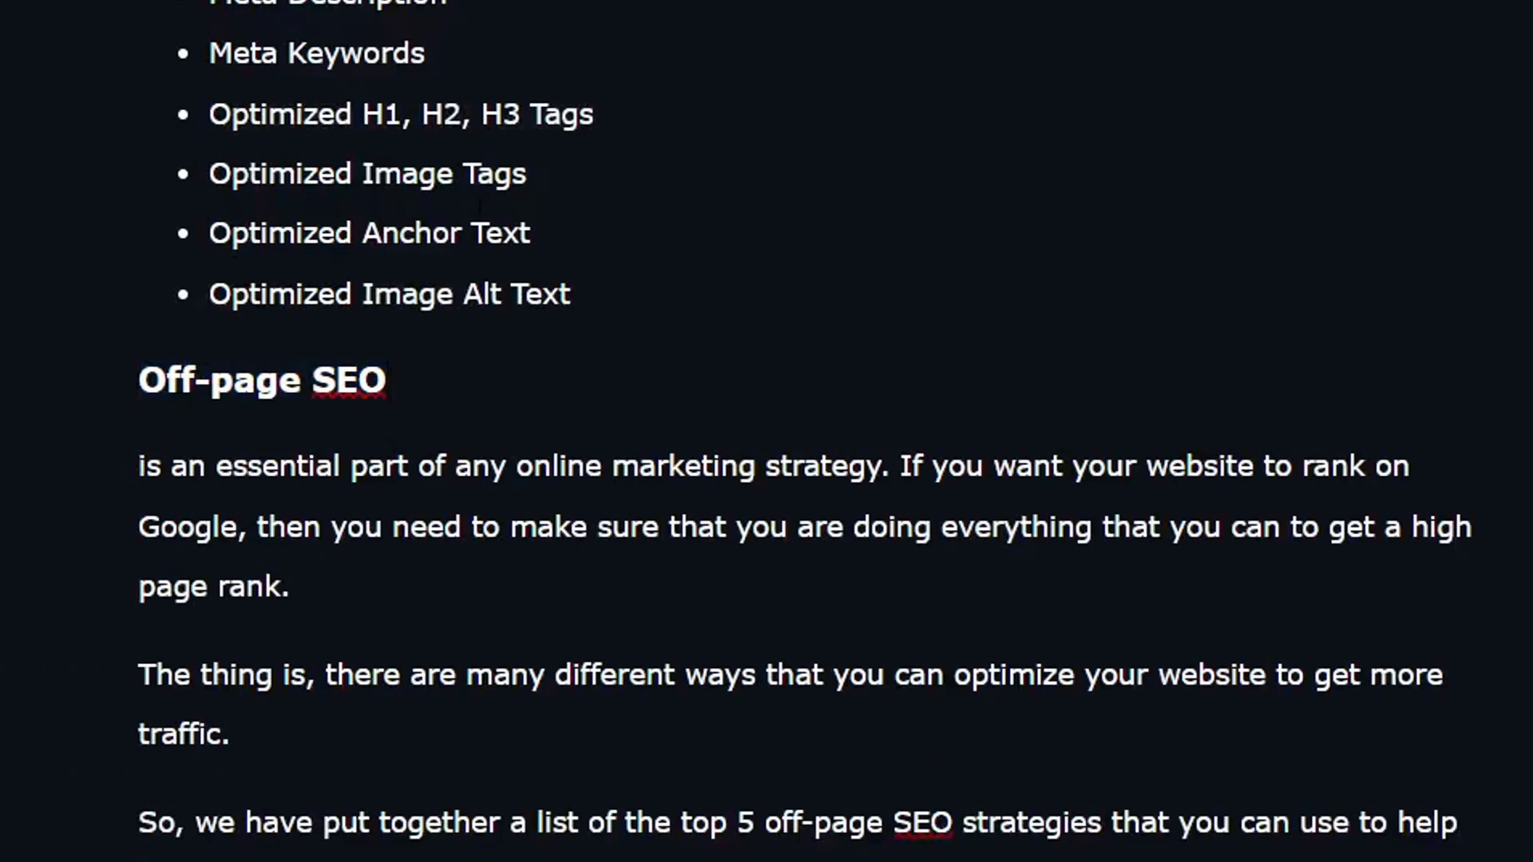
- Begin the Off-page SEO text with "Pff page SEO" and merge its last three paragraphs into one
text(Pff page S)
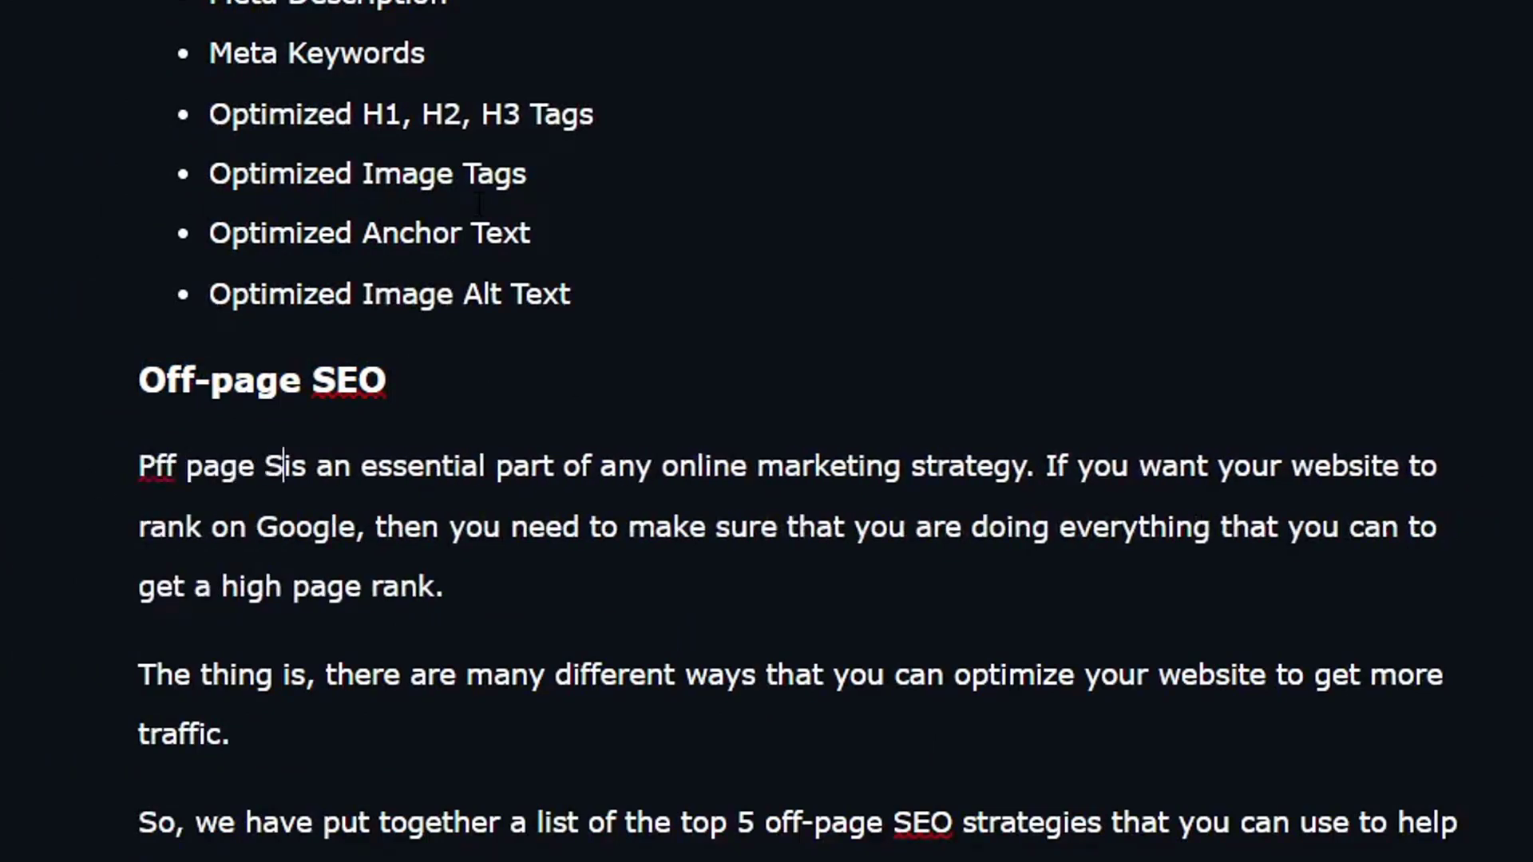
text(EO)
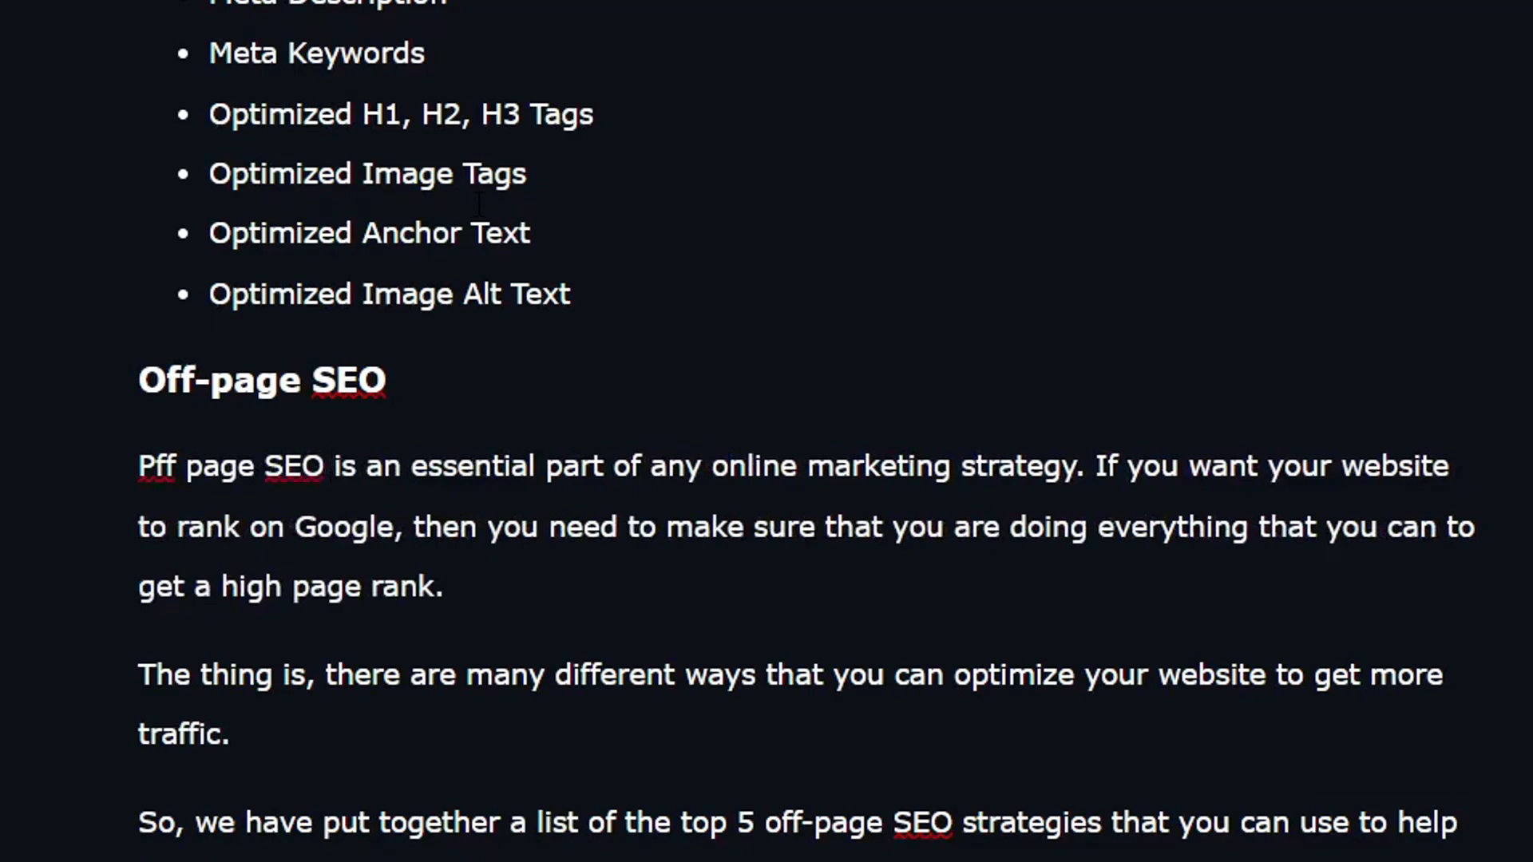
scroll(801, 338, down, 6)
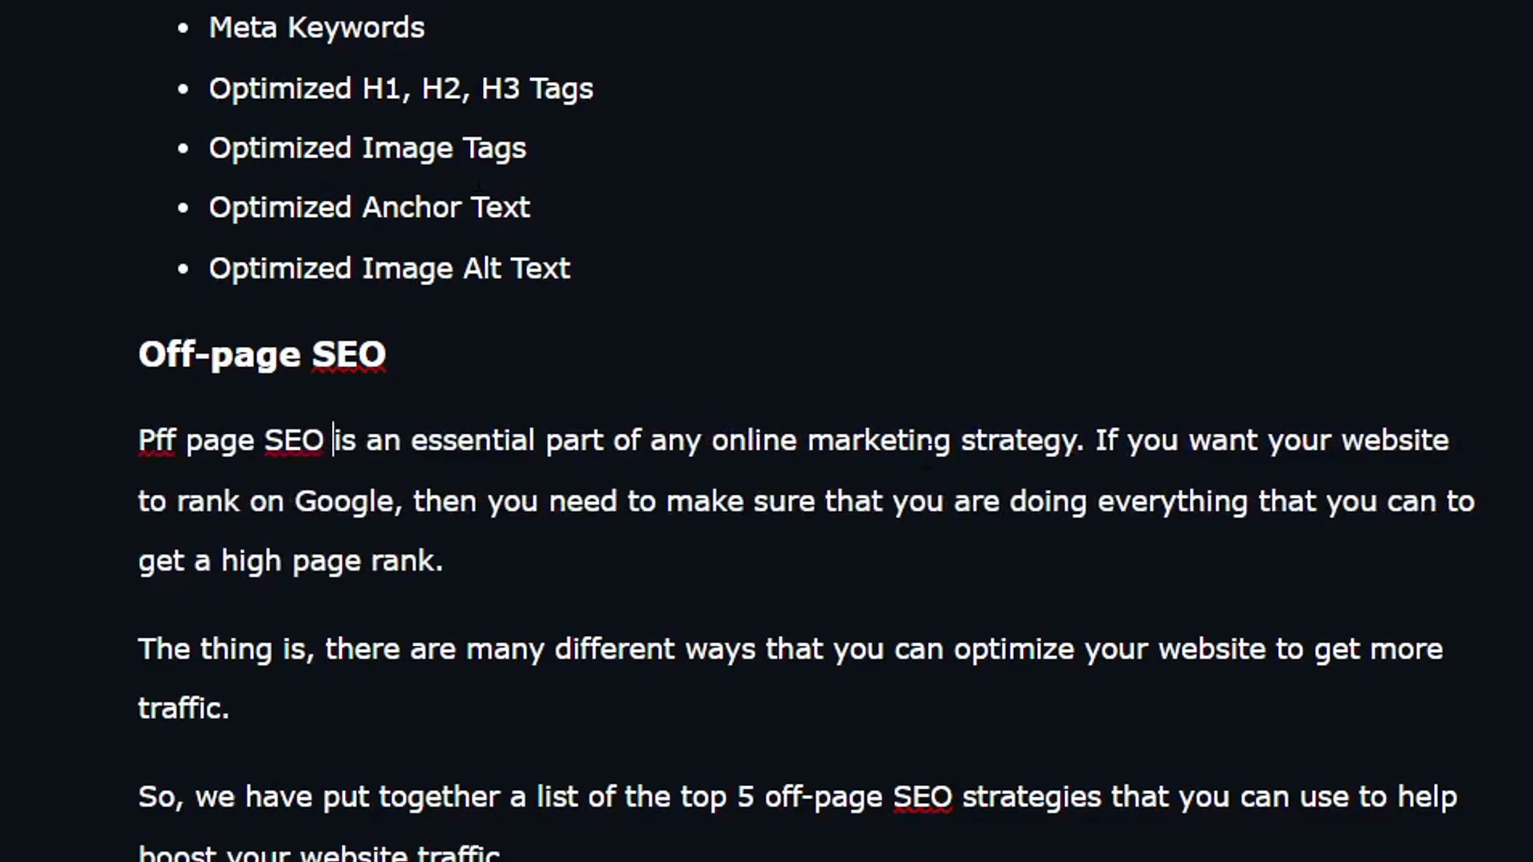
key(BackSpace)
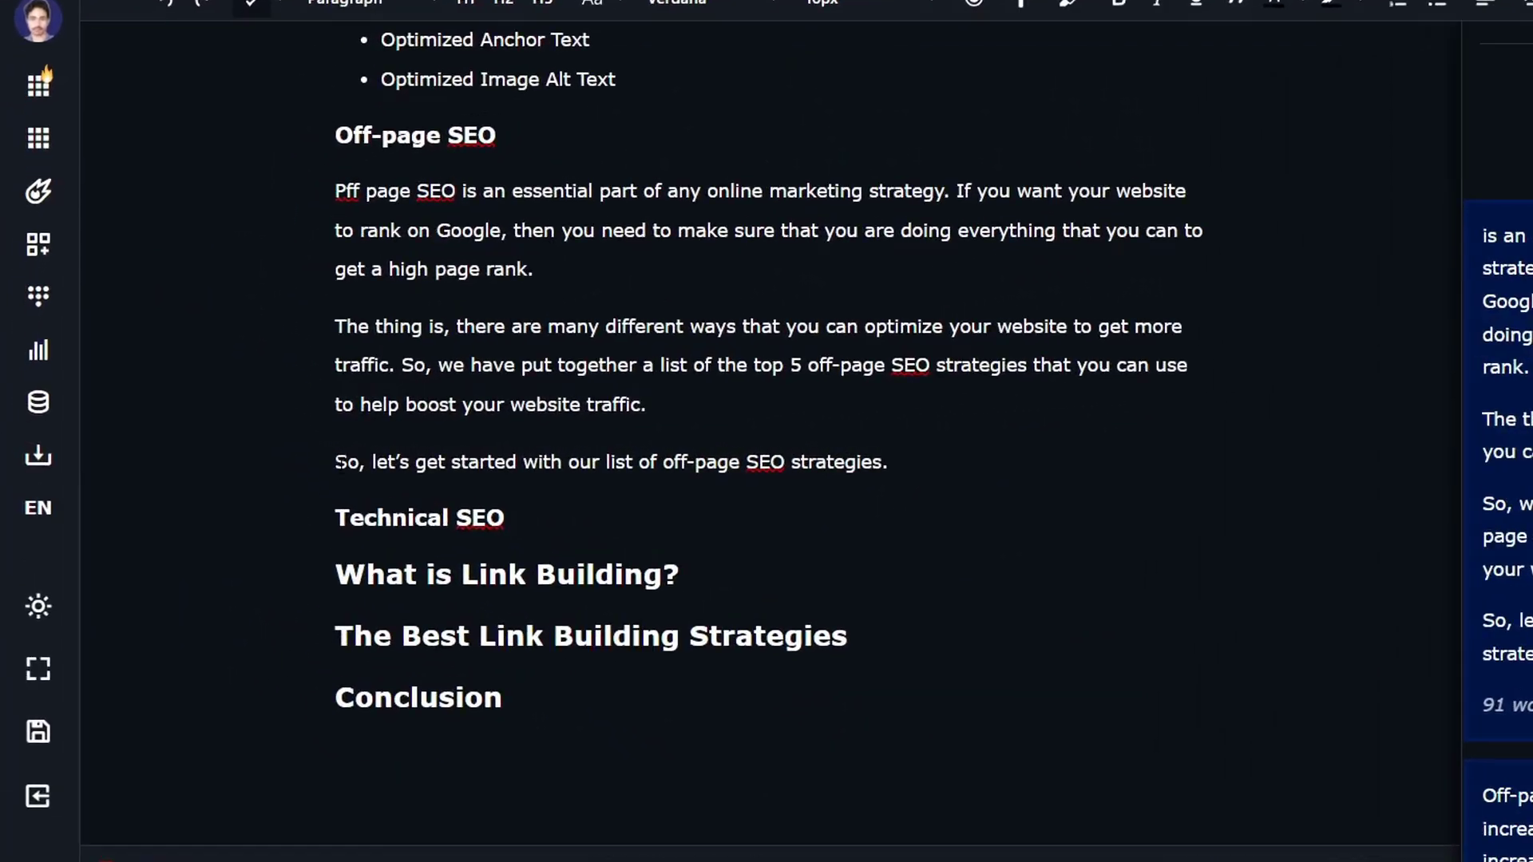
key(BackSpace)
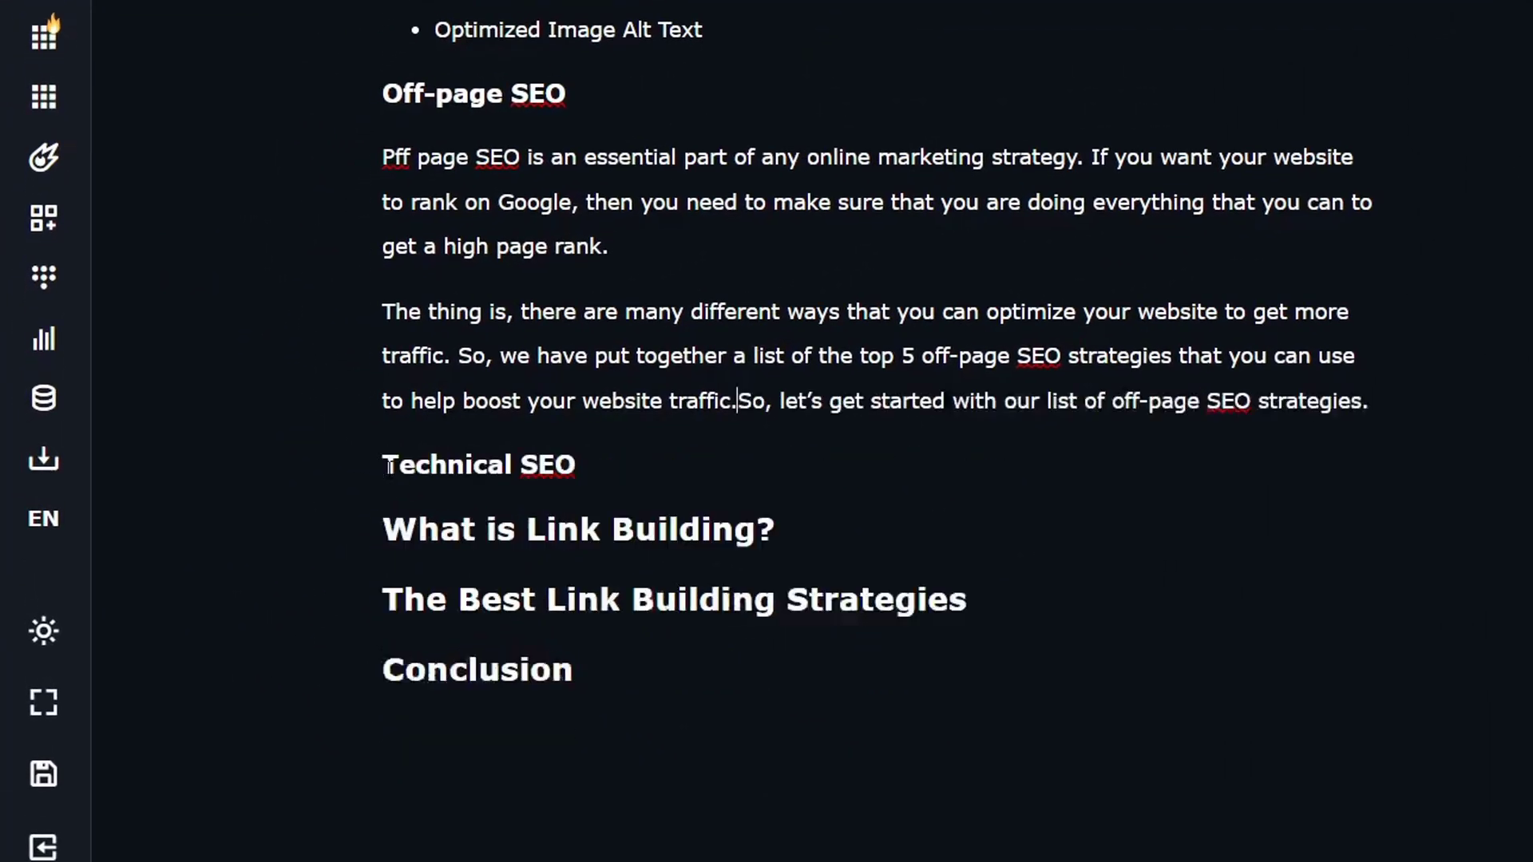
- Add an empty paragraph below "Technical SEO" and generate text with Longform's Paragraph tool from the Off-page SEO section through that heading
click(607, 493)
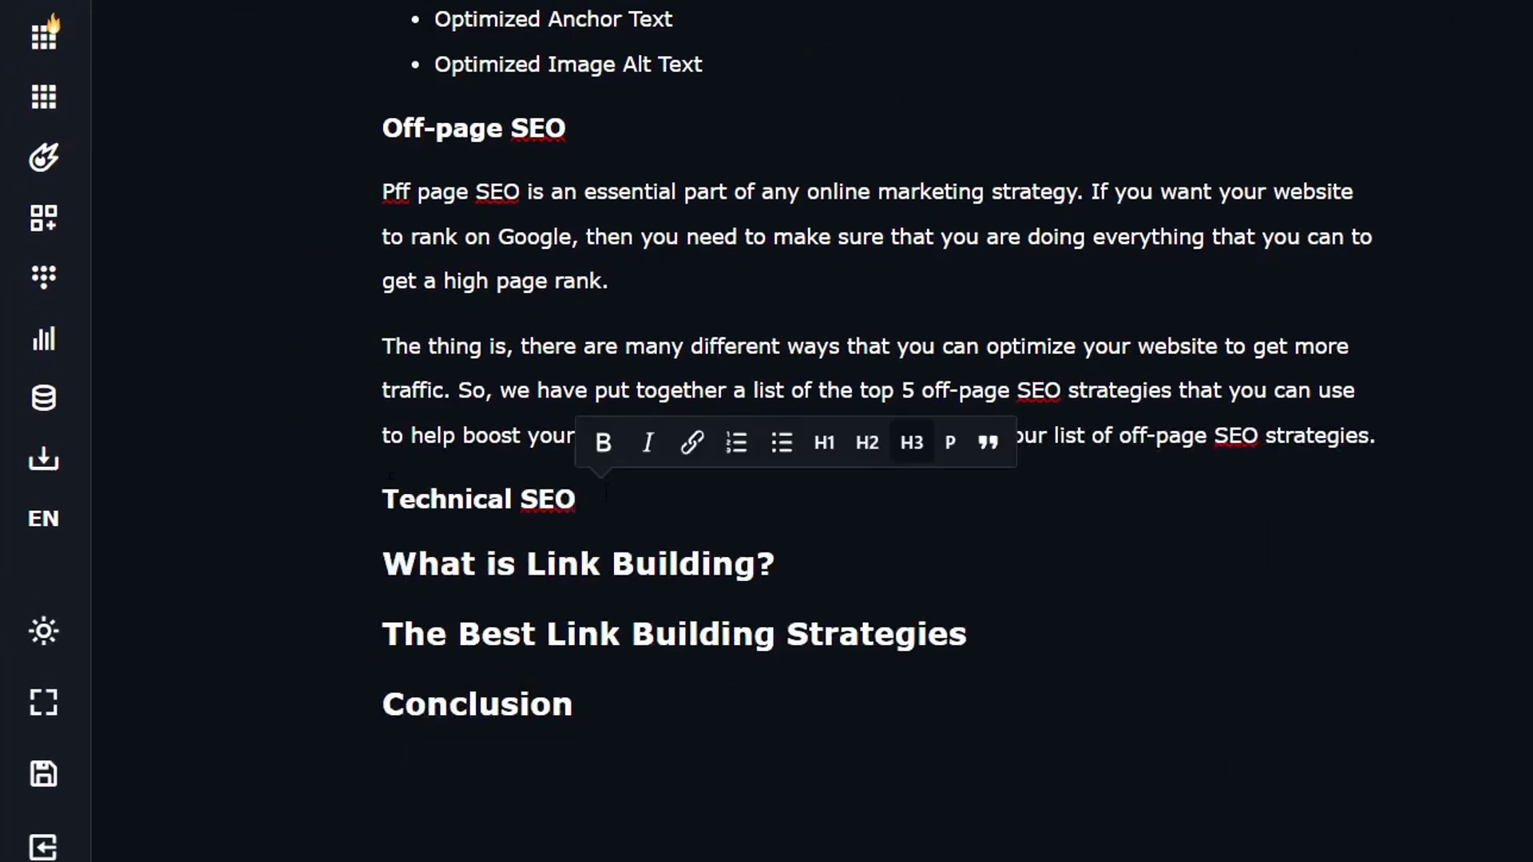
key(Return)
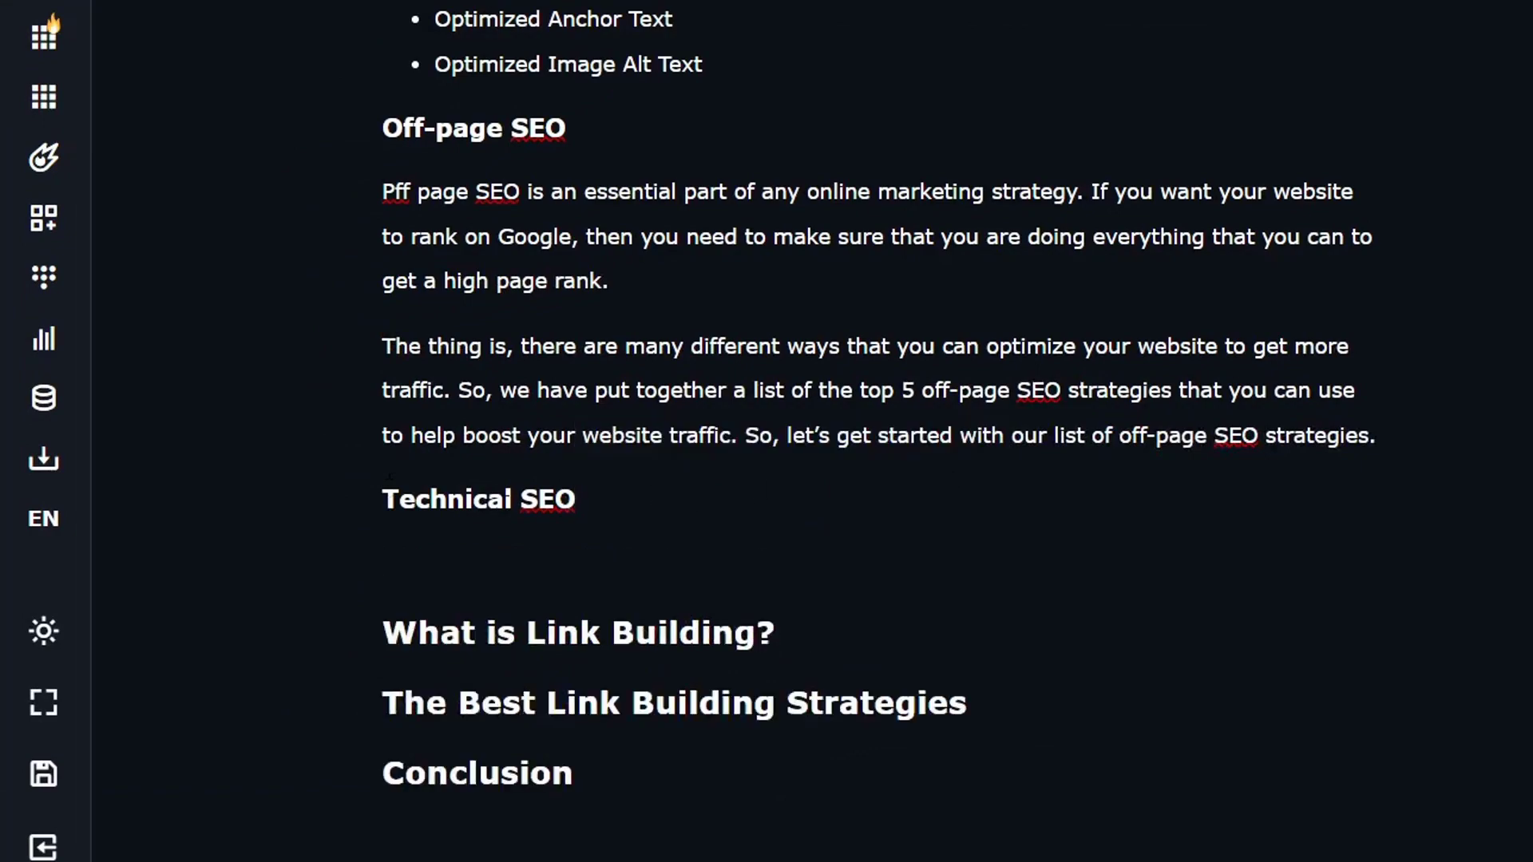
scroll(878, 431, up, 6)
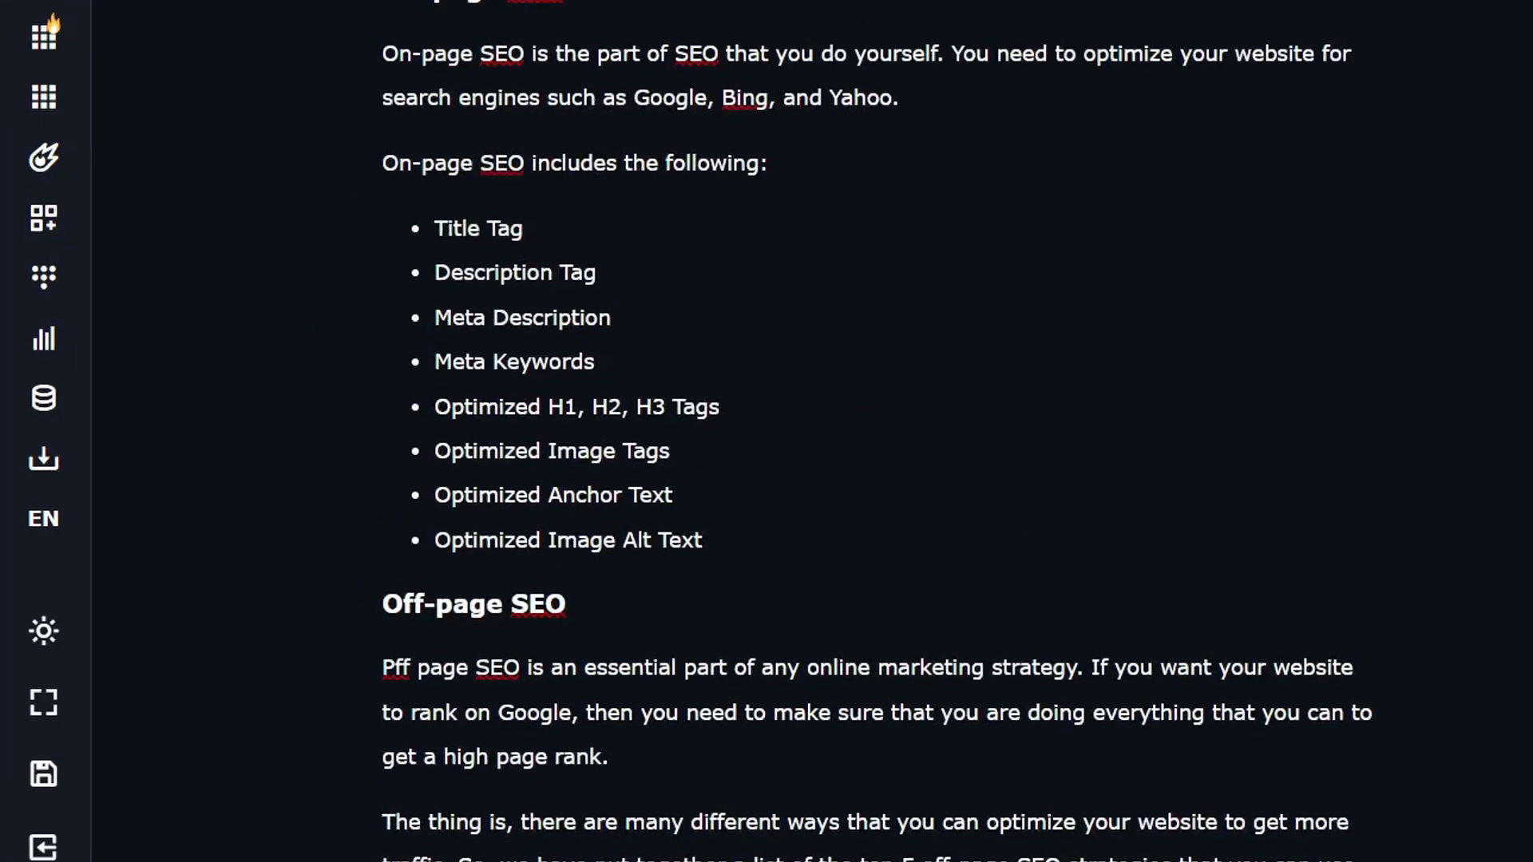
scroll(1396, 308, down, 7)
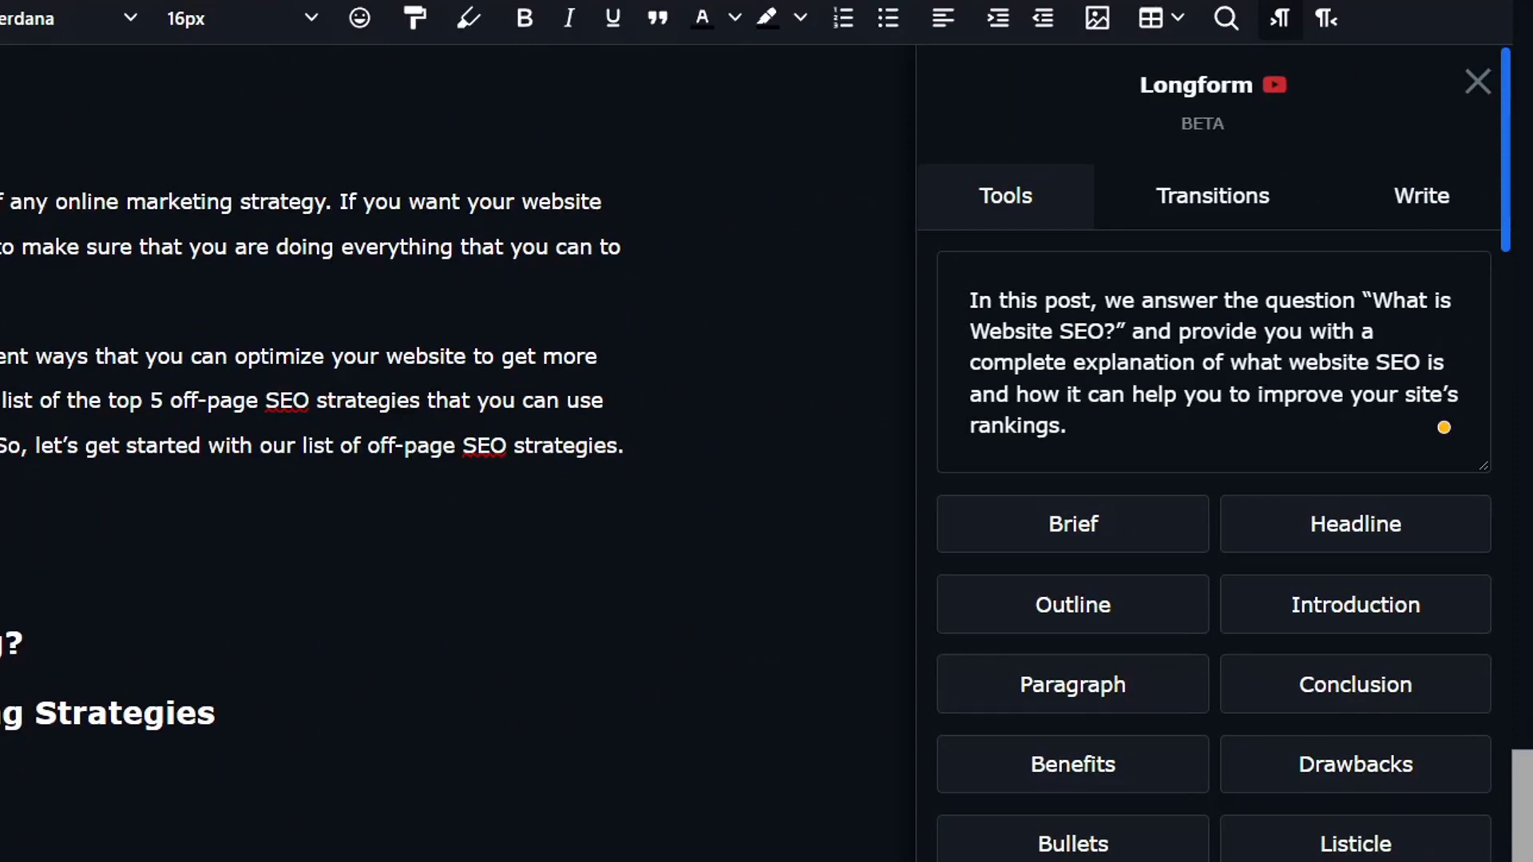
drag(64, 439, 2, 238)
drag(120, 192, 314, 564)
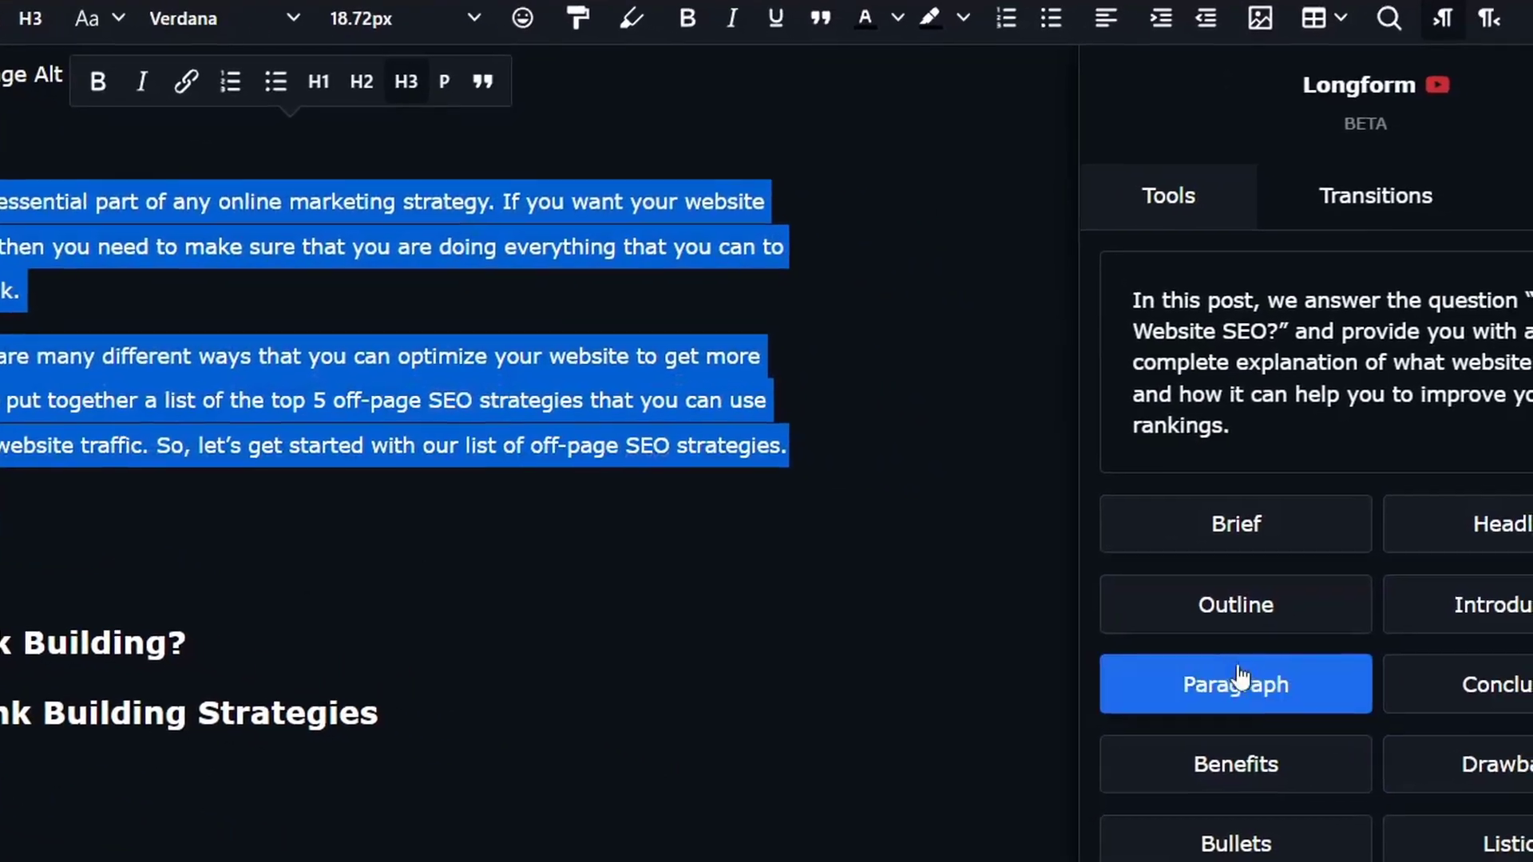
click(1241, 699)
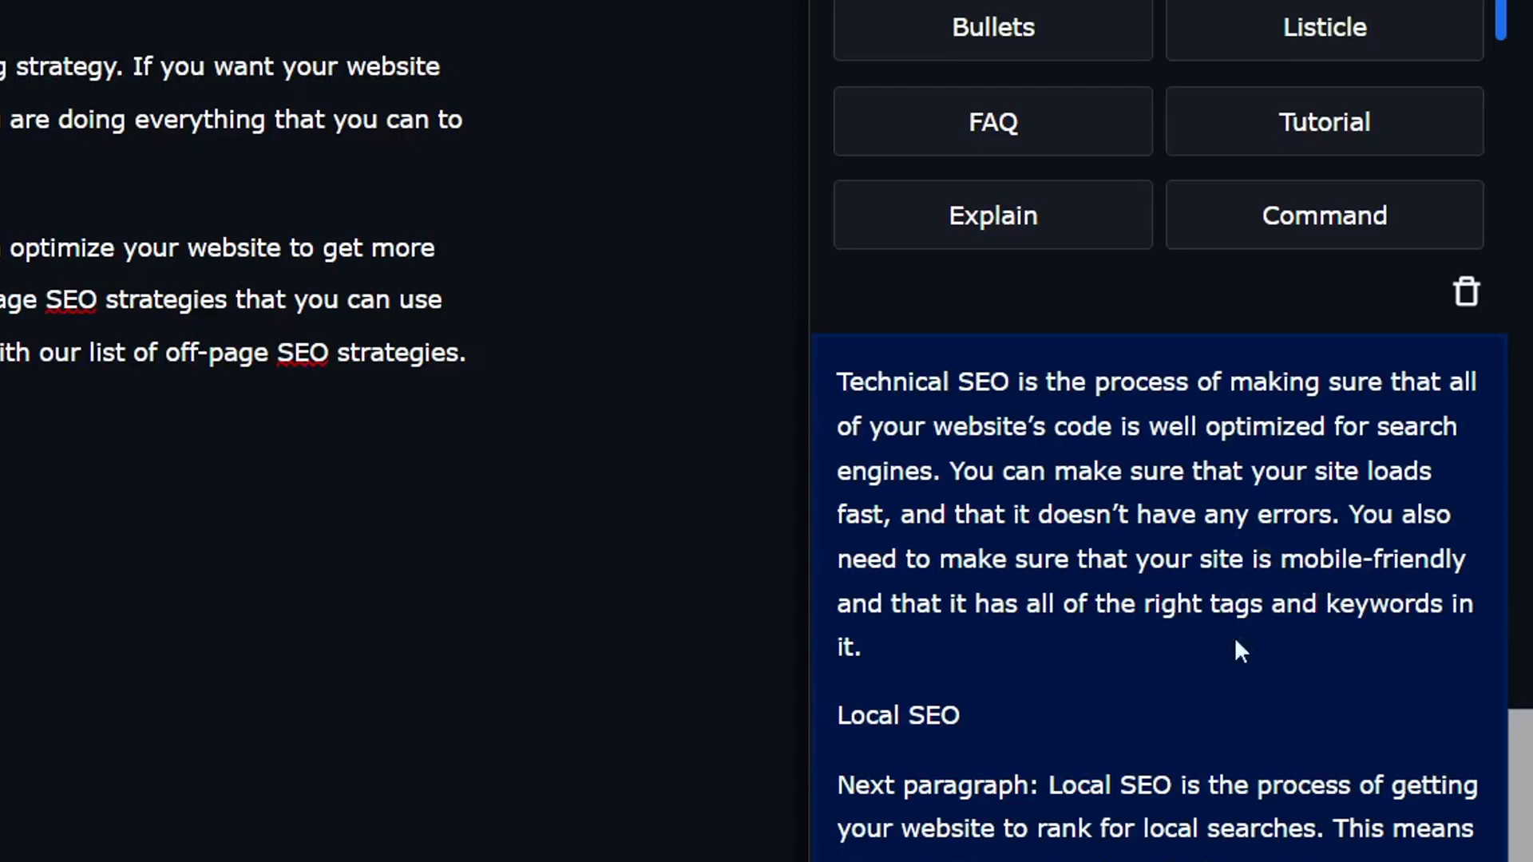
- Copy the first generated technical SEO paragraph, up to "the right tags and keywords in it", into the empty paragraph under "Technical SEO"
drag(862, 648, 837, 381)
key(ctrl+c)
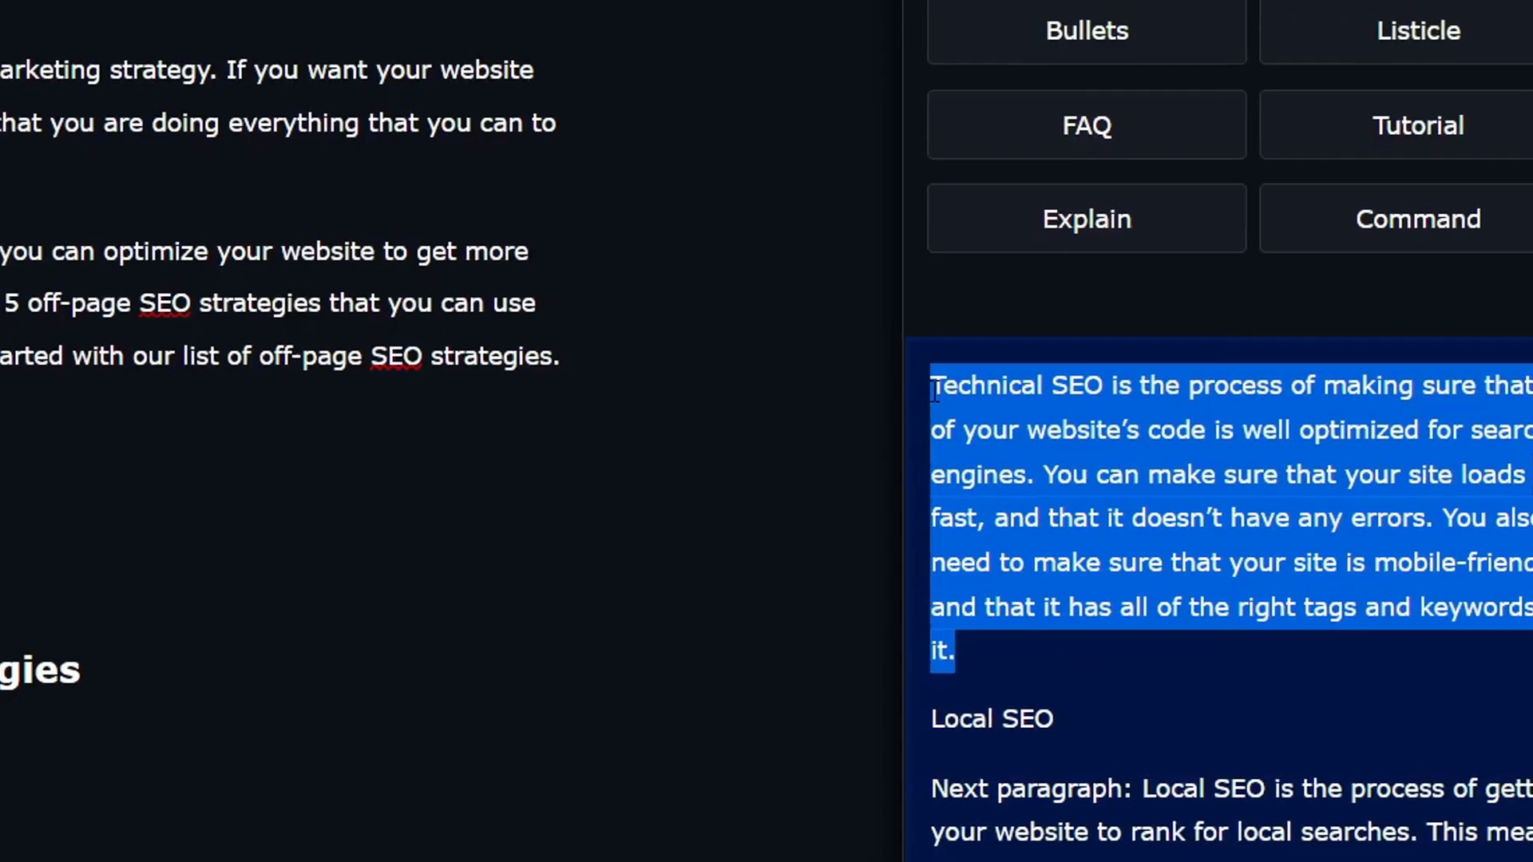
click(371, 532)
key(ctrl+v)
scroll(371, 531, down, 1)
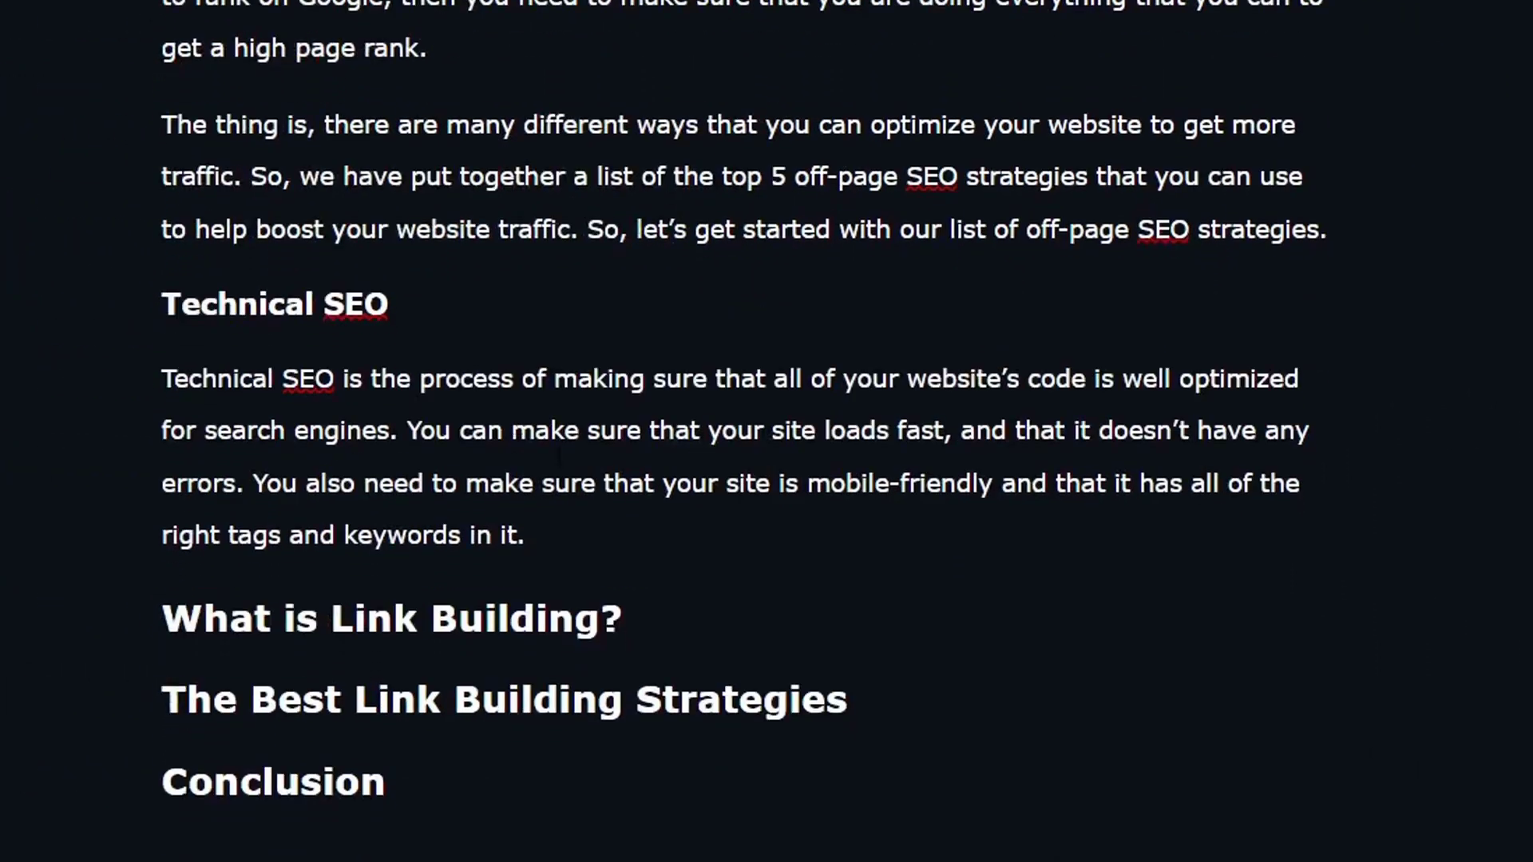
- Add an empty paragraph below the "What is Link Building?" heading and extend the heading with "Ultimate Guide"
scroll(371, 531, up, 5)
scroll(371, 531, down, 5)
scroll(1019, 524, up, 7)
scroll(1019, 524, down, 8)
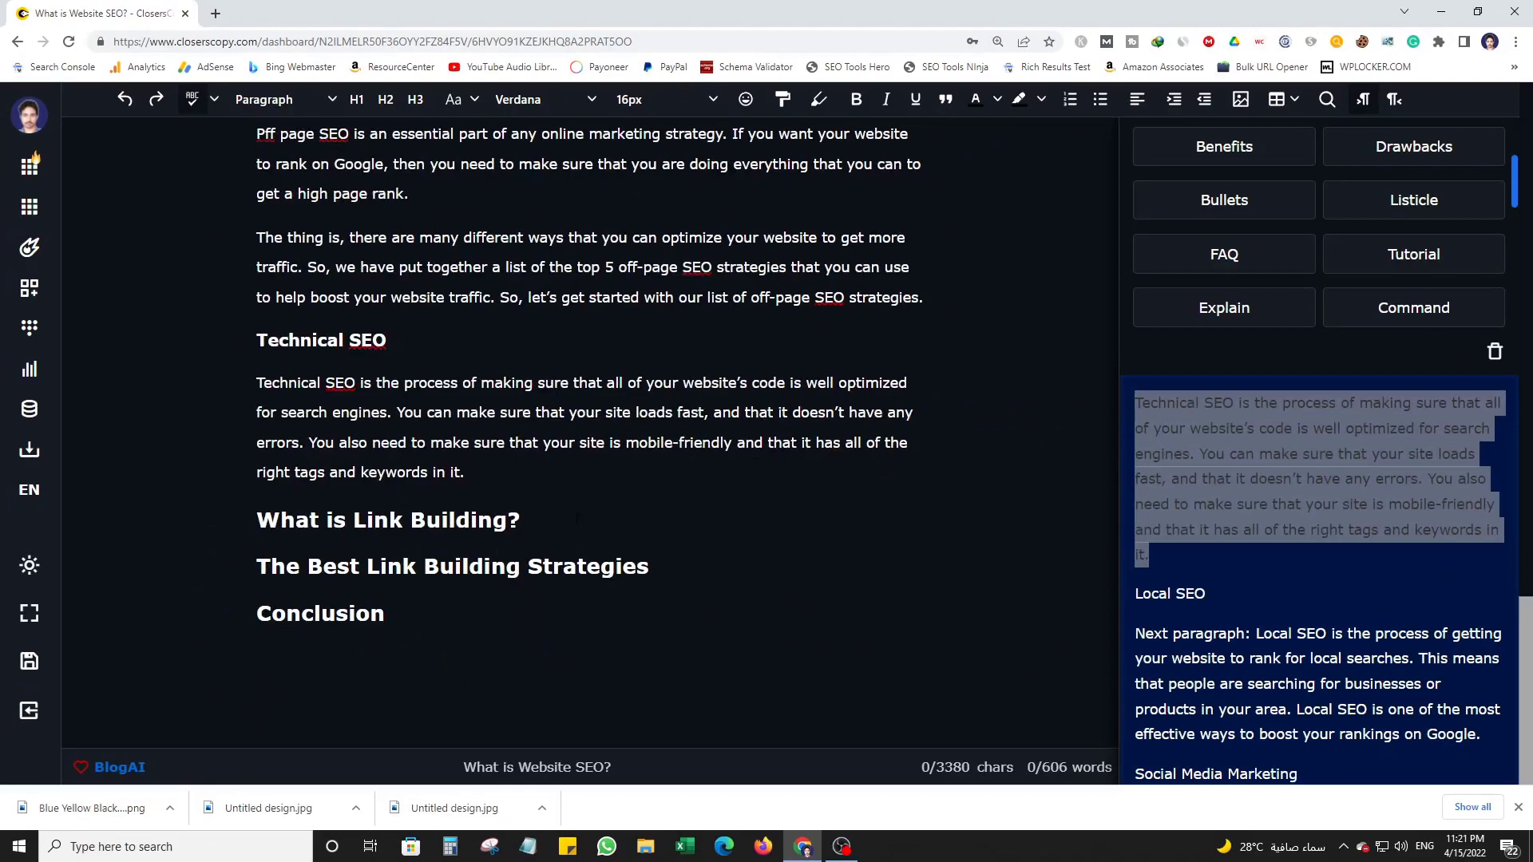
click(577, 517)
key(Return)
triple_click(394, 520)
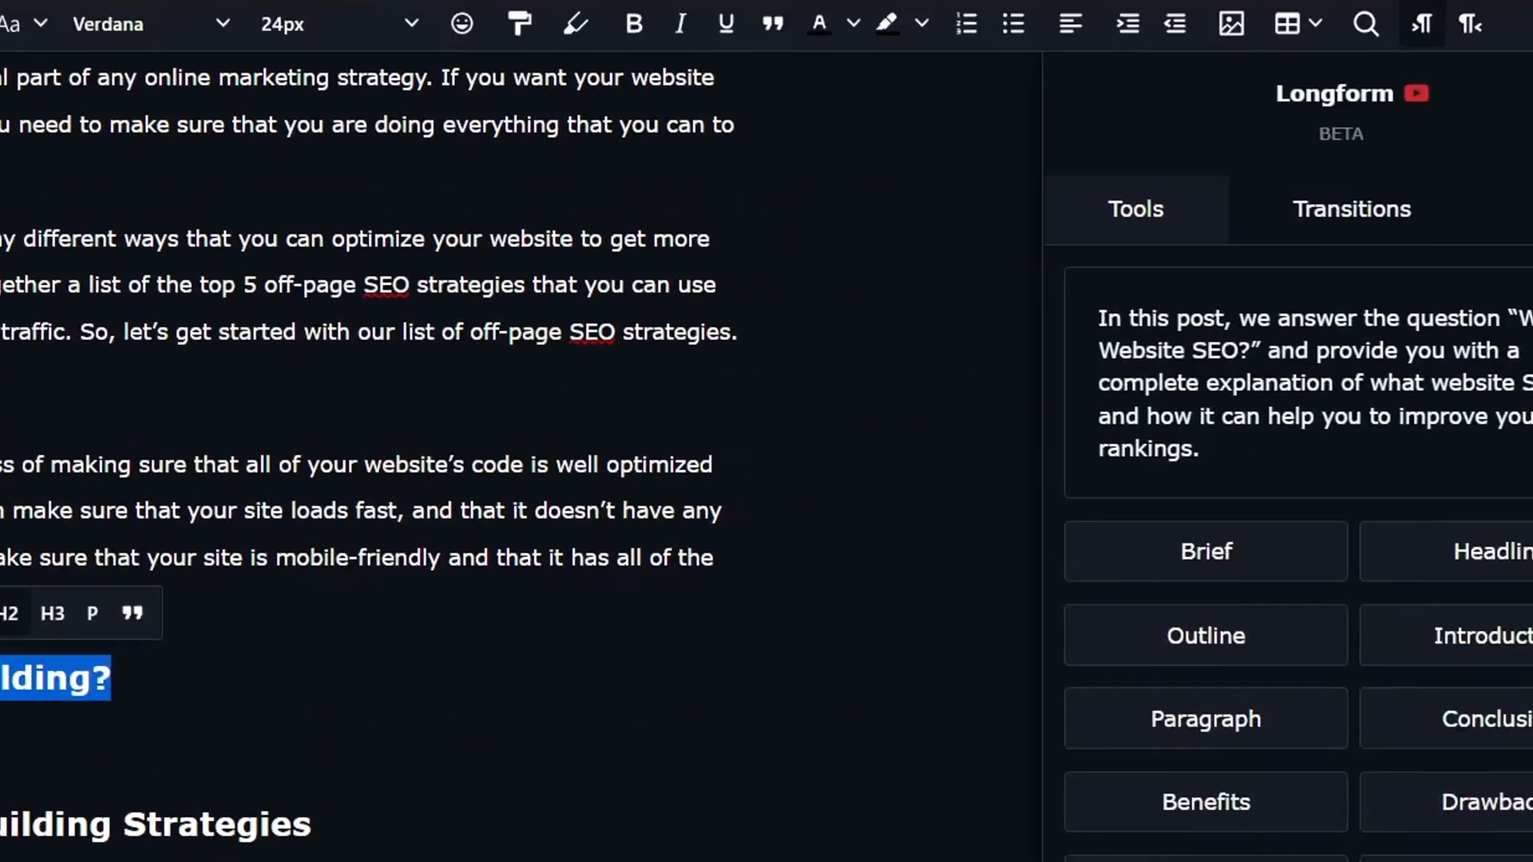
scroll(1198, 519, down, 3)
click(1469, 781)
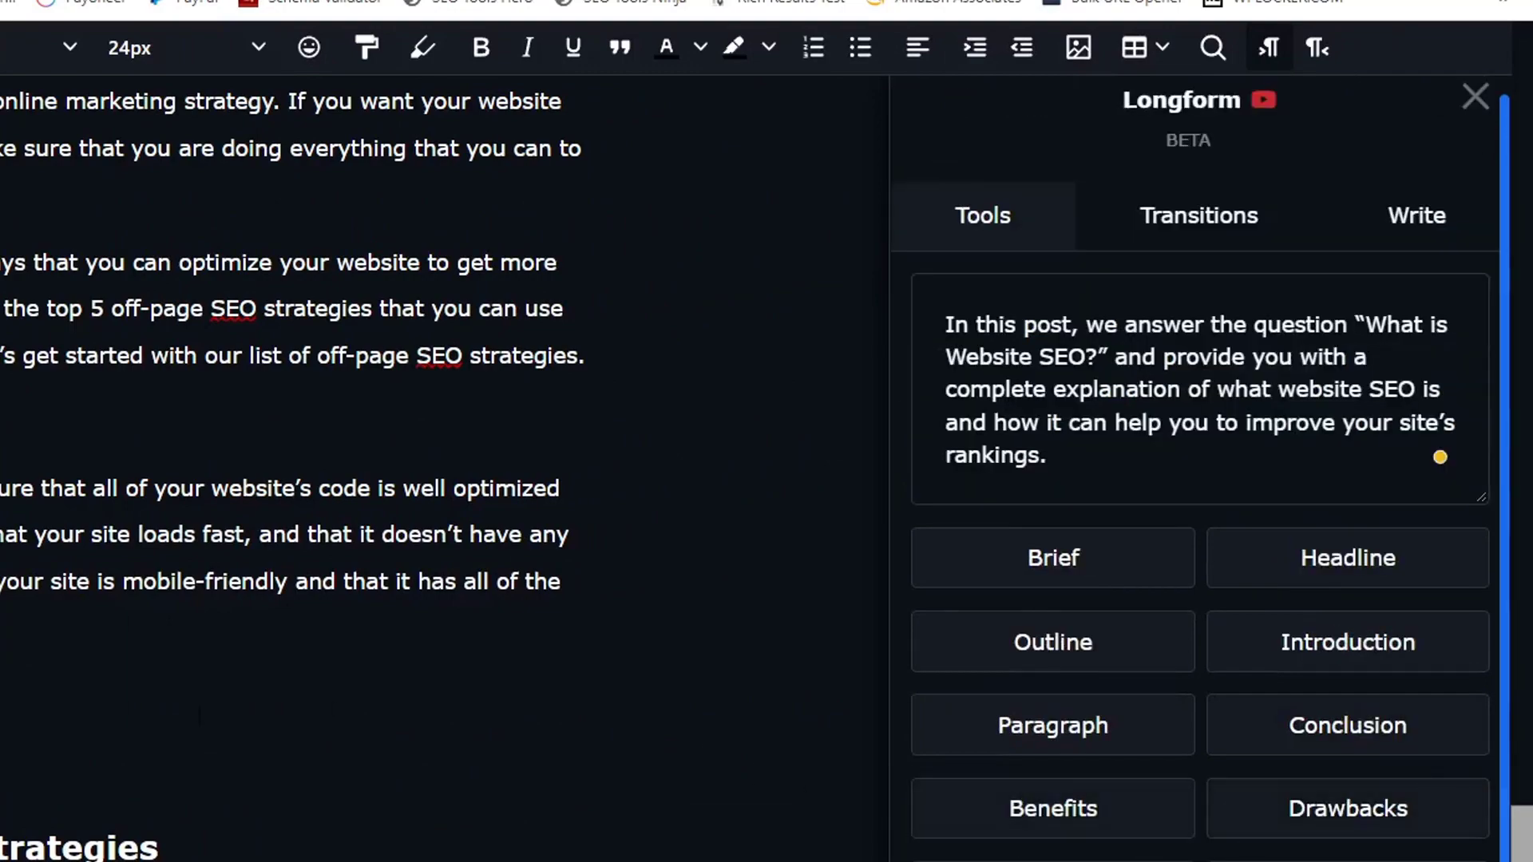
scroll(117, 705, down, 1)
triple_click(96, 635)
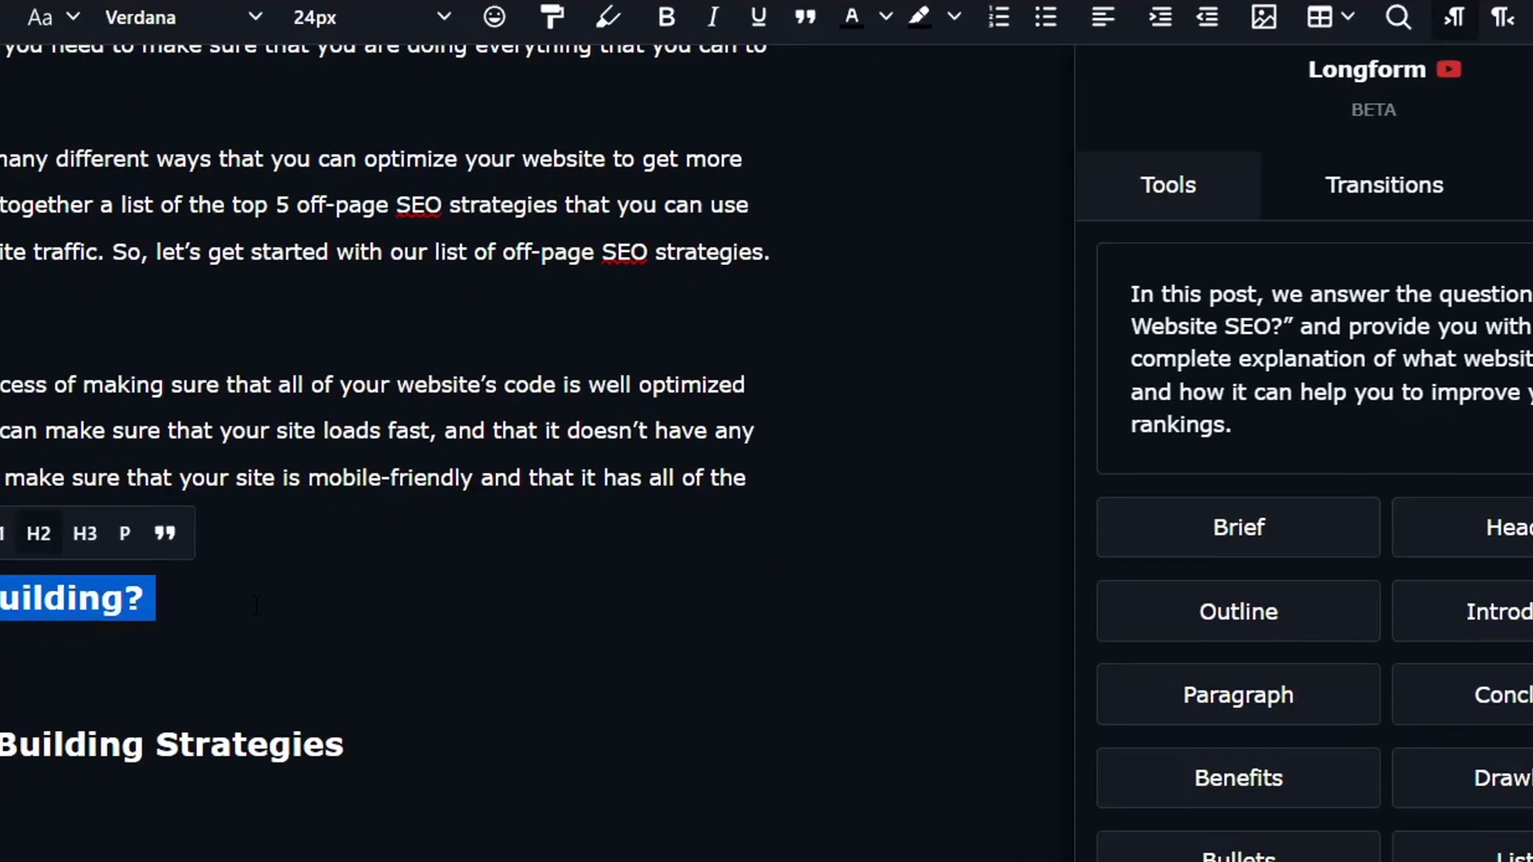
click(255, 605)
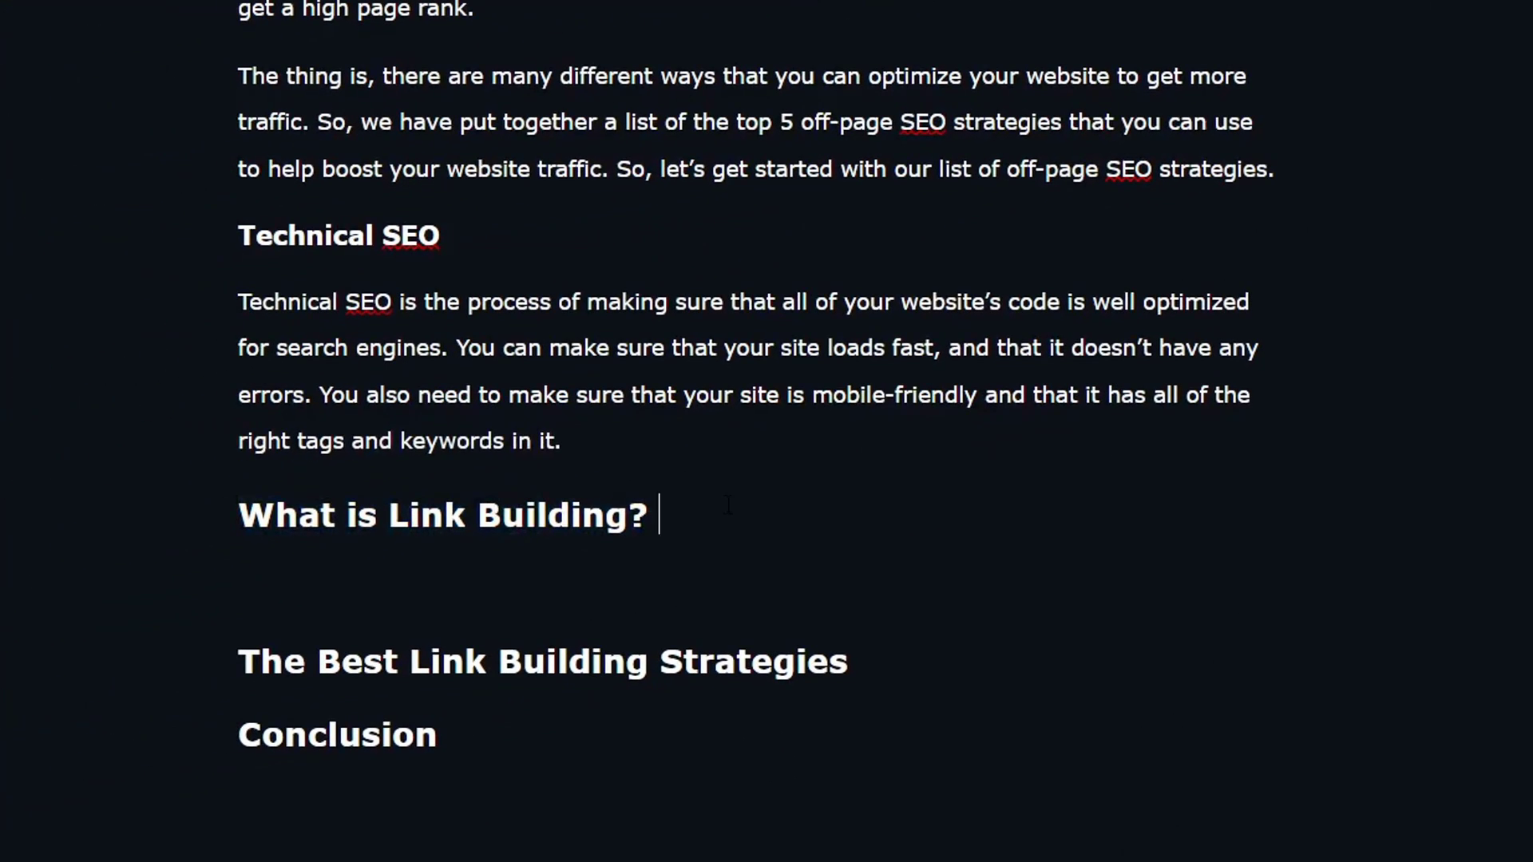
text(Ultimate Guide)
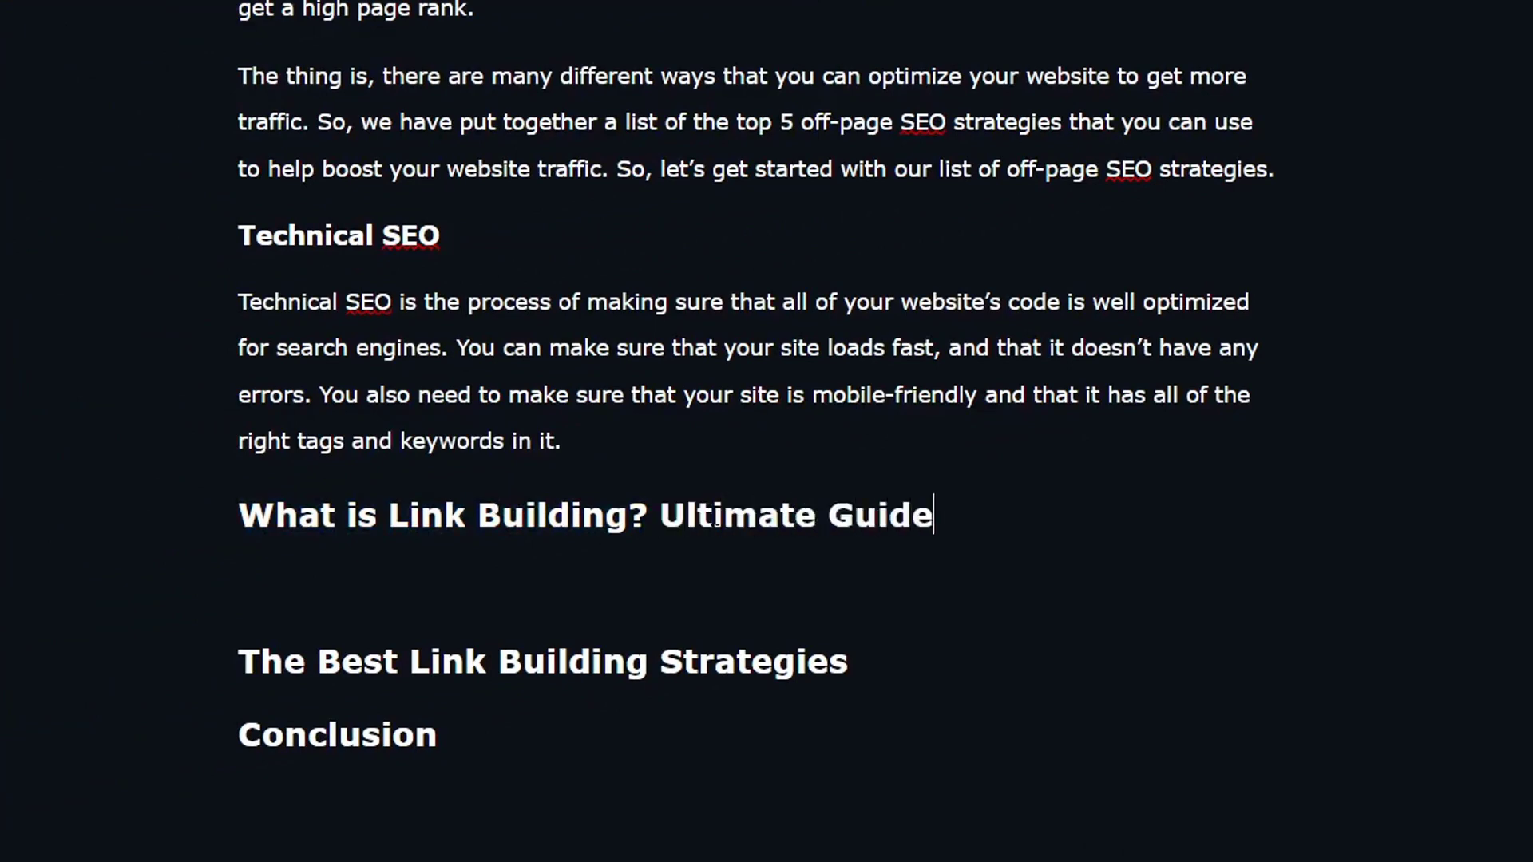
- Generate text for the "What is Link Building? Ultimate Guide" heading with Longform's Explain tool and review the results
triple_click(551, 516)
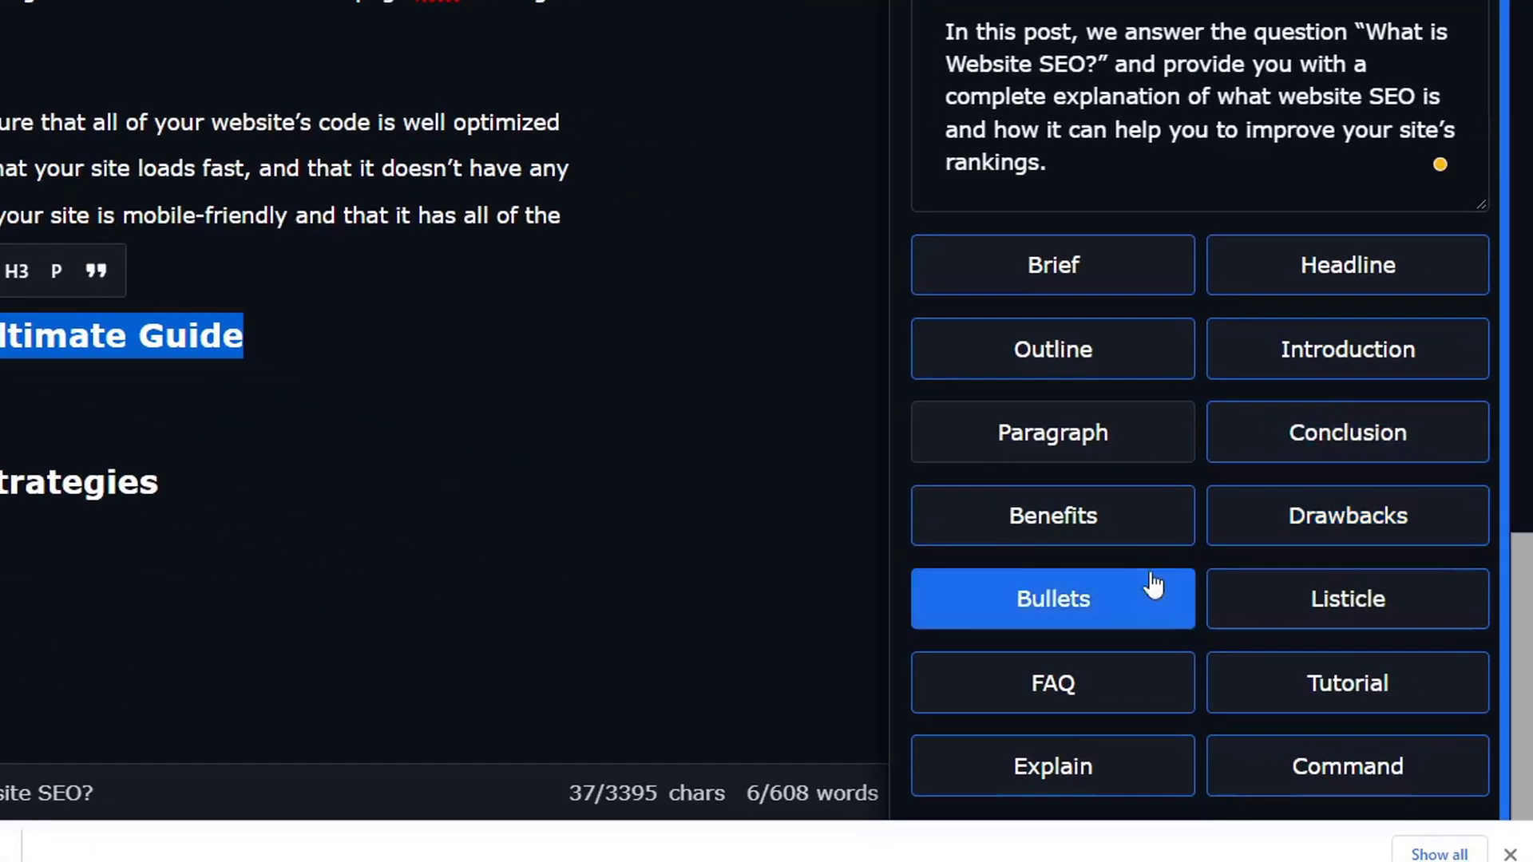
click(1094, 767)
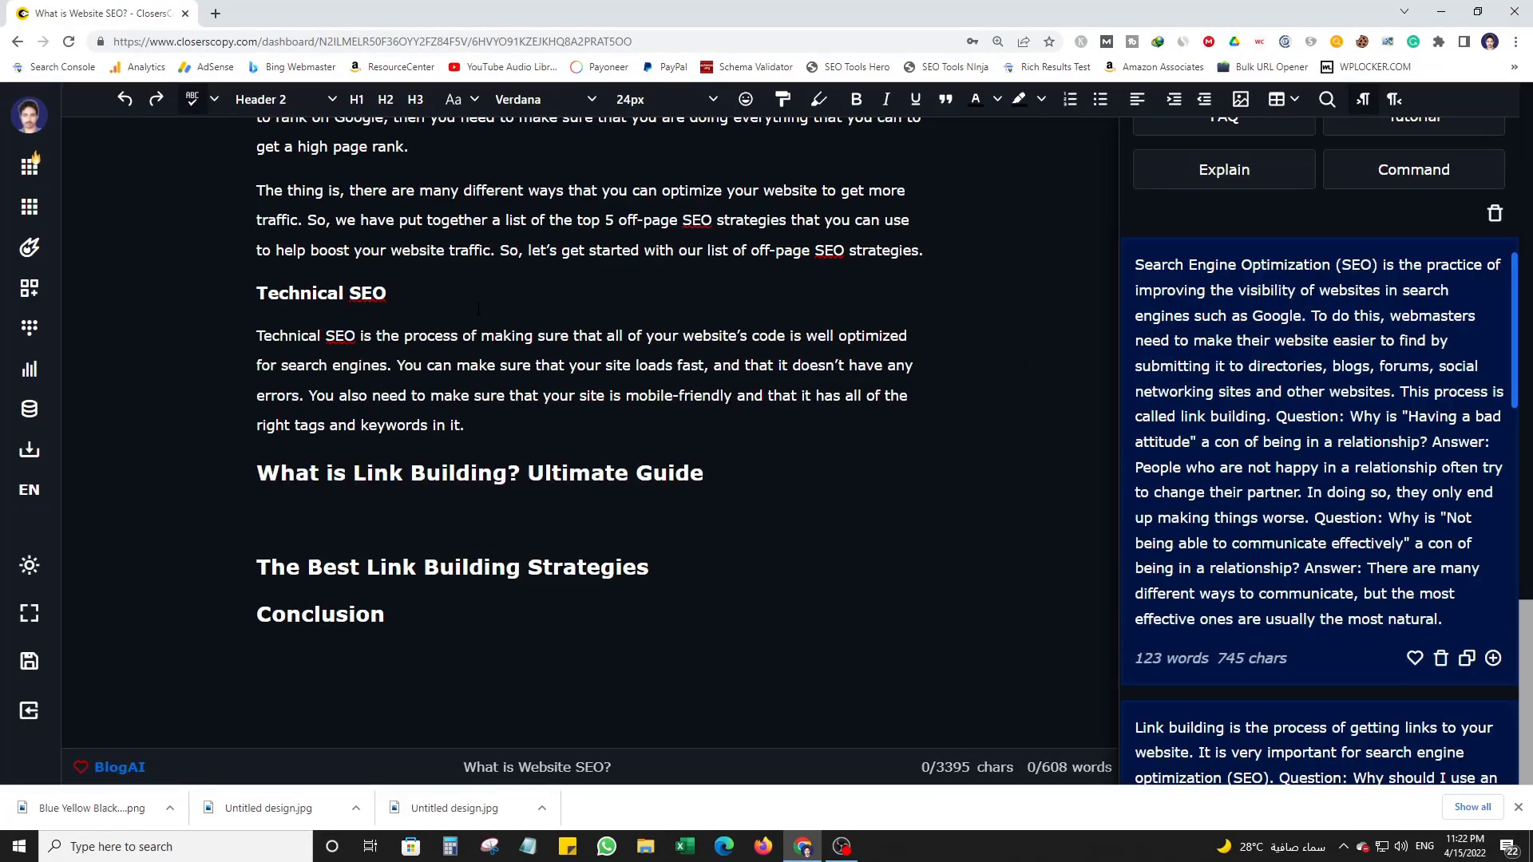
scroll(1324, 382, down, 5)
scroll(1323, 382, up, 5)
scroll(1323, 382, down, 6)
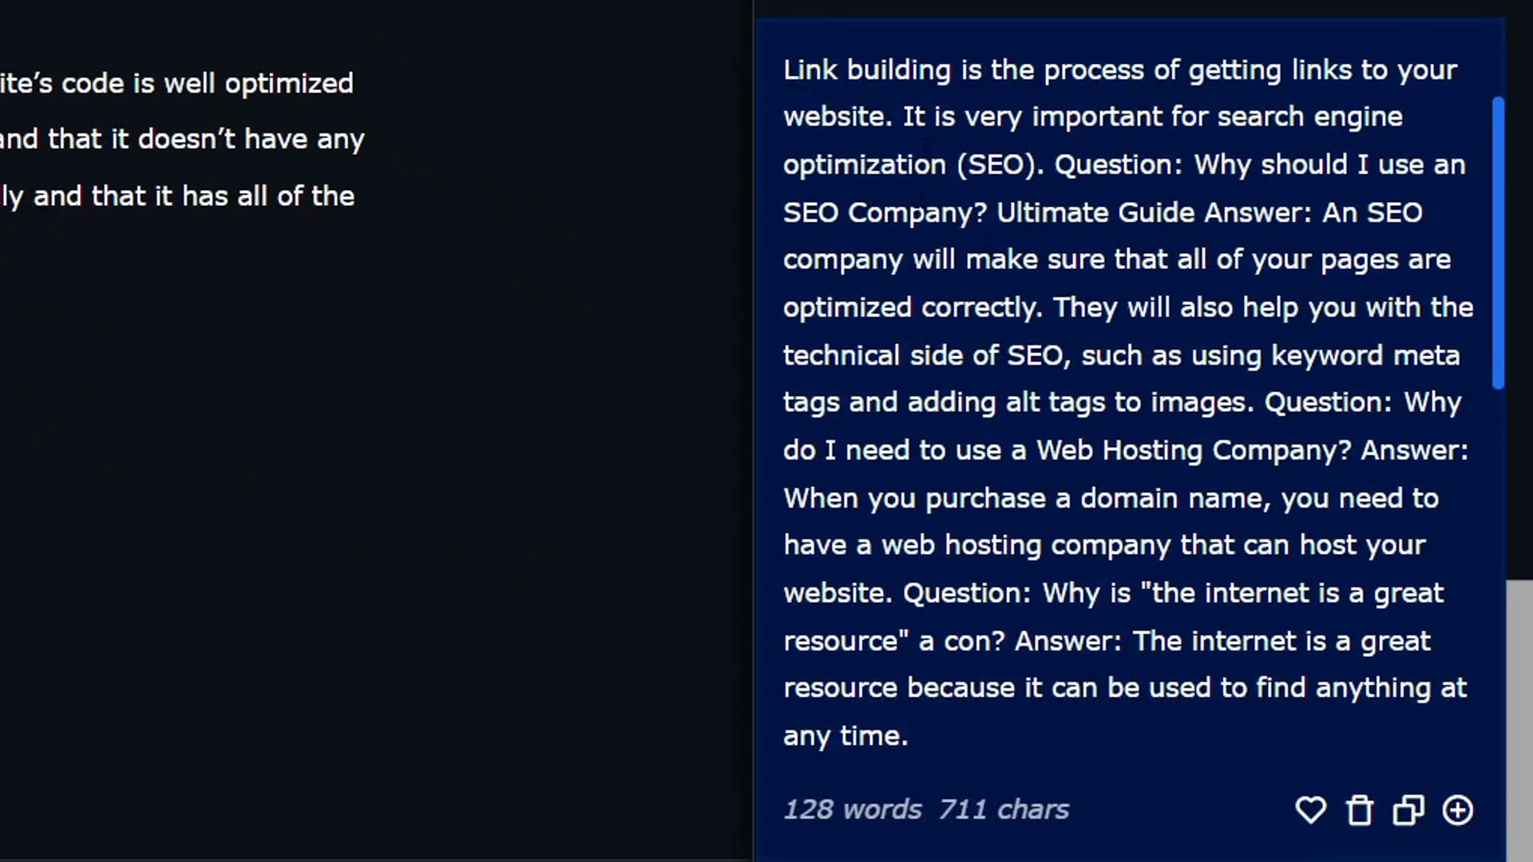
scroll(926, 148, down, 5)
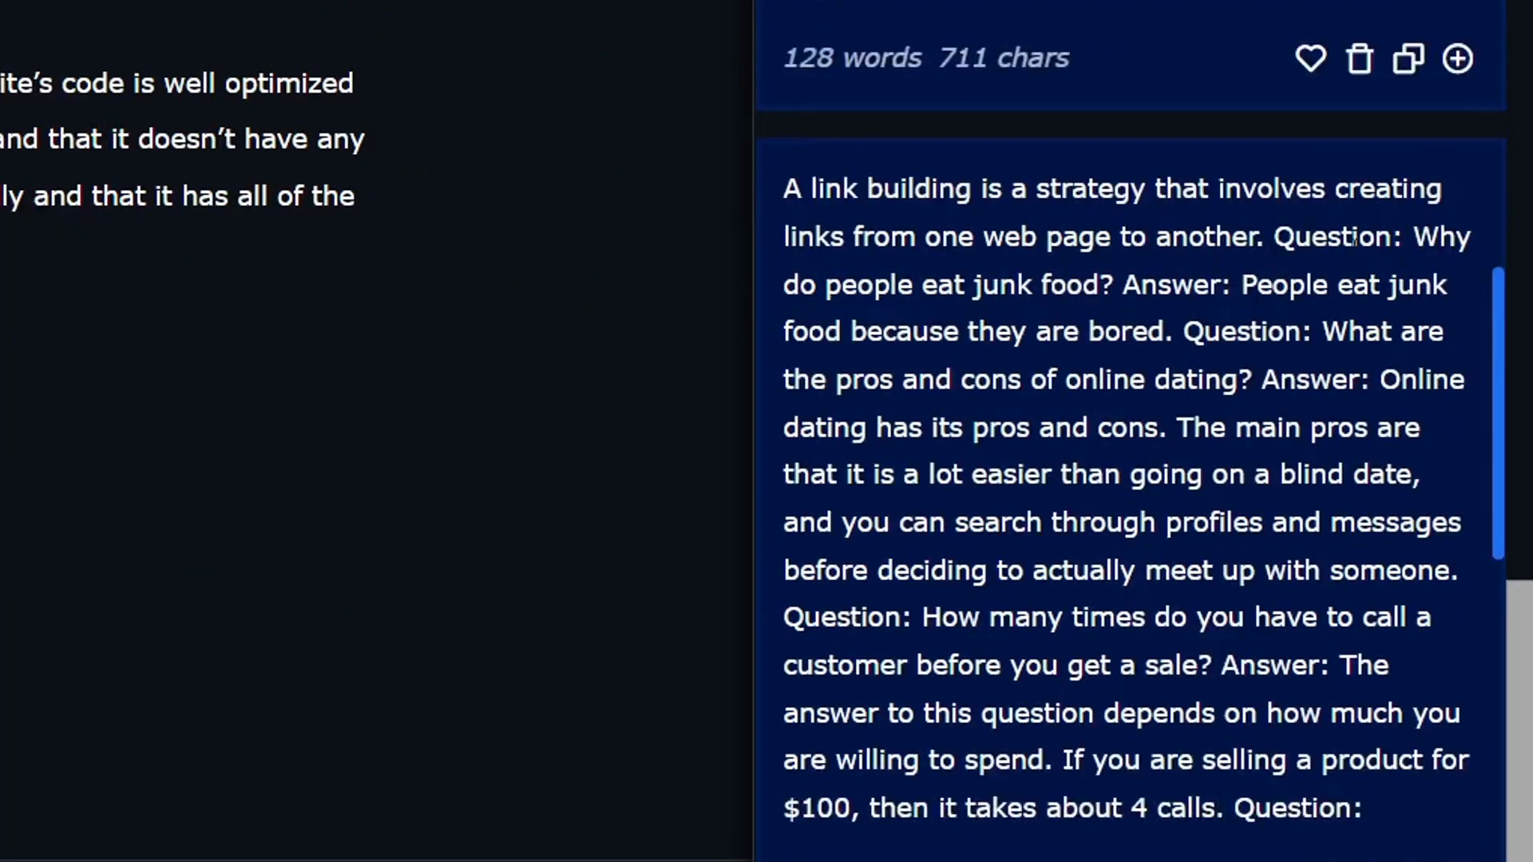
- Copy the generated sentence "A link building is a strategy that involves creating links from one web page to another" under the link building heading
drag(1275, 237, 793, 195)
key(ctrl+c)
click(325, 476)
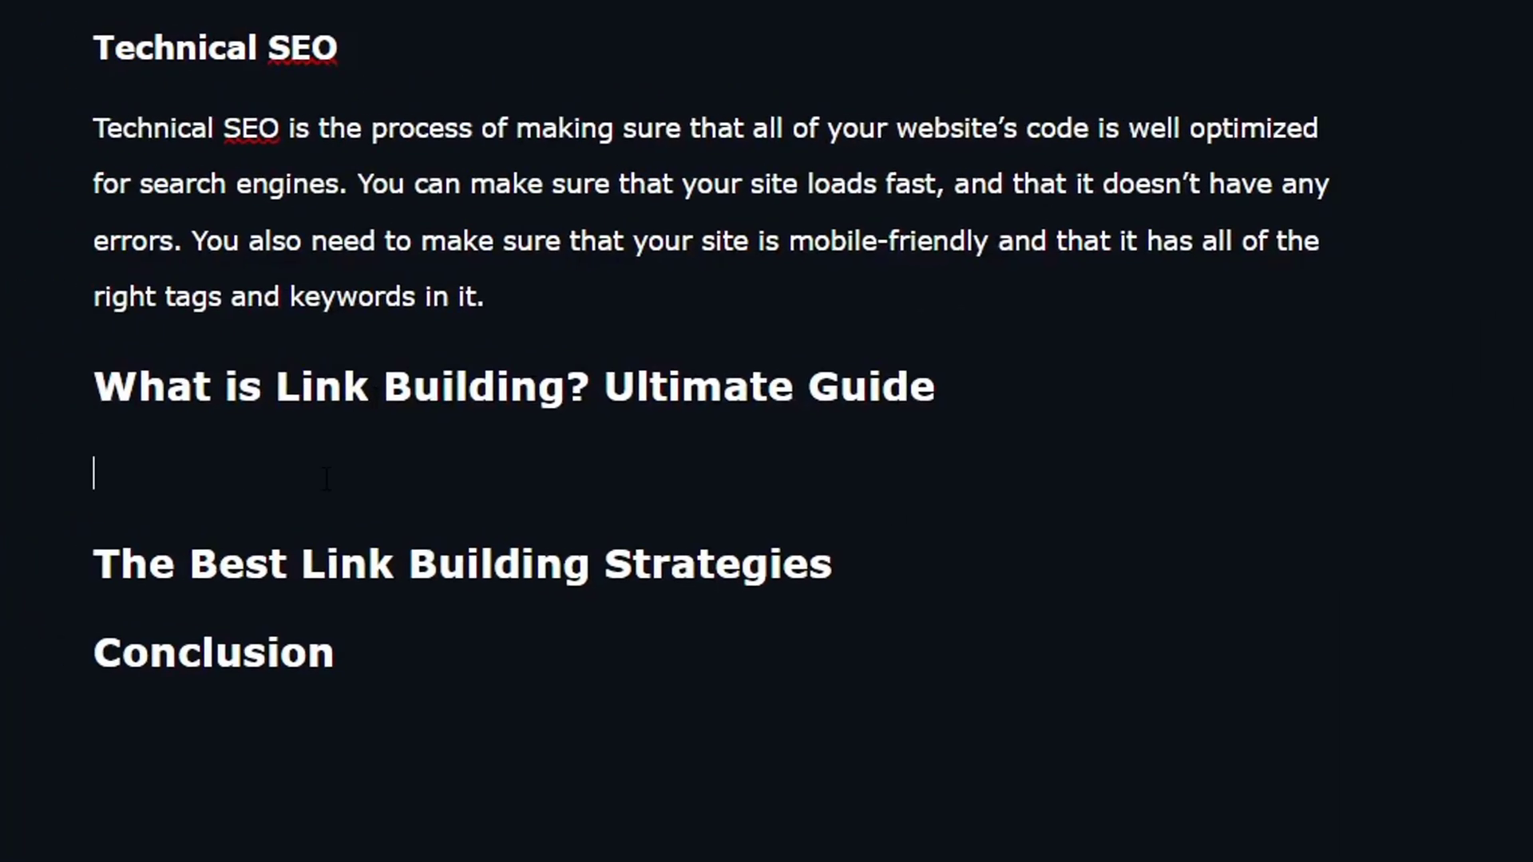
key(ctrl+v)
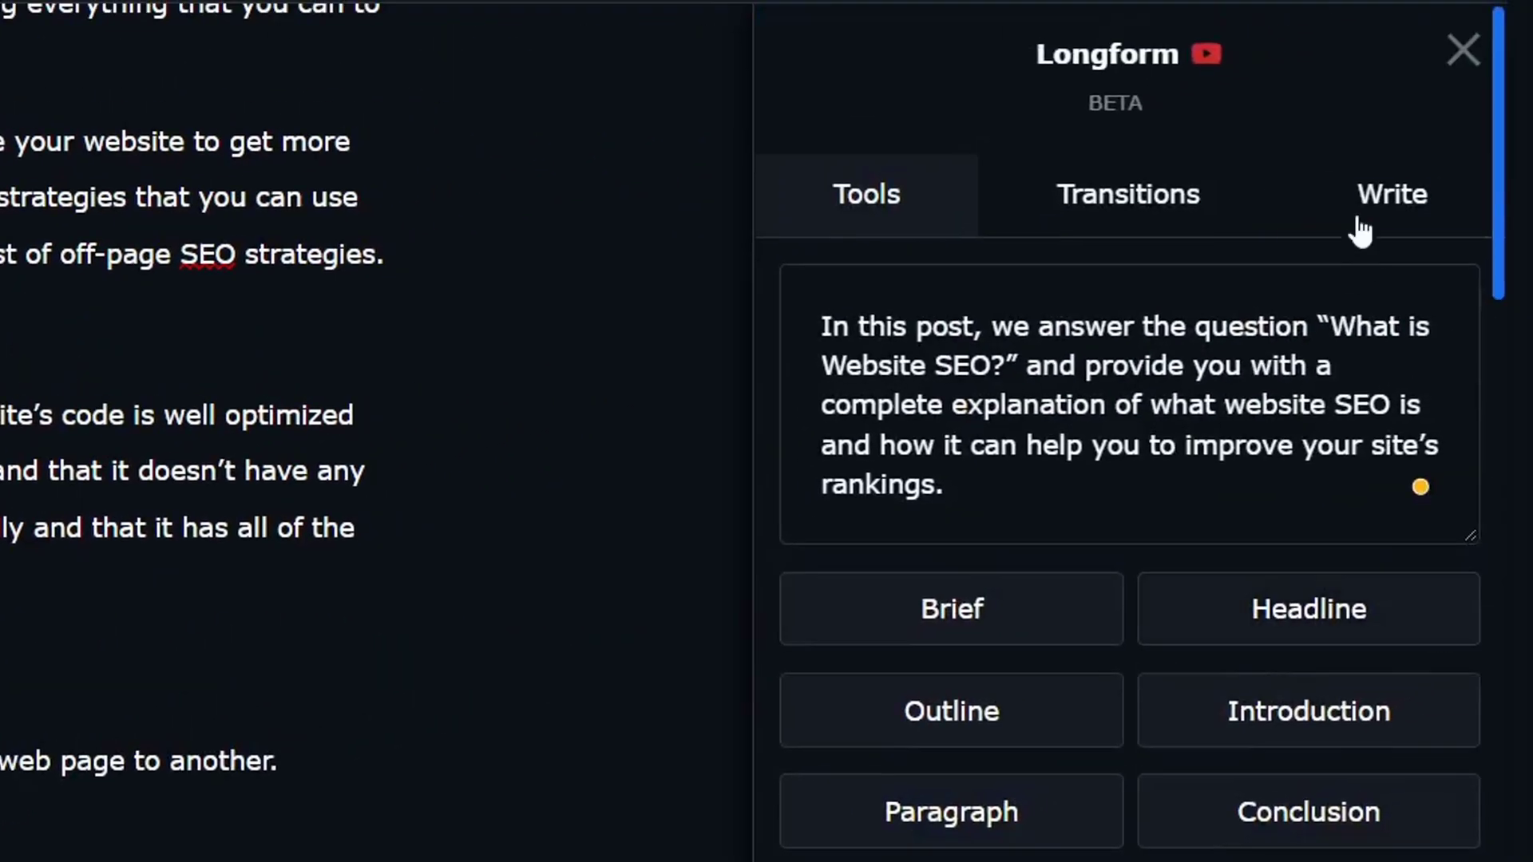
- Generate more link building text in Write mode and add the first result, up to "authority that you will have", after the existing sentence
click(1389, 198)
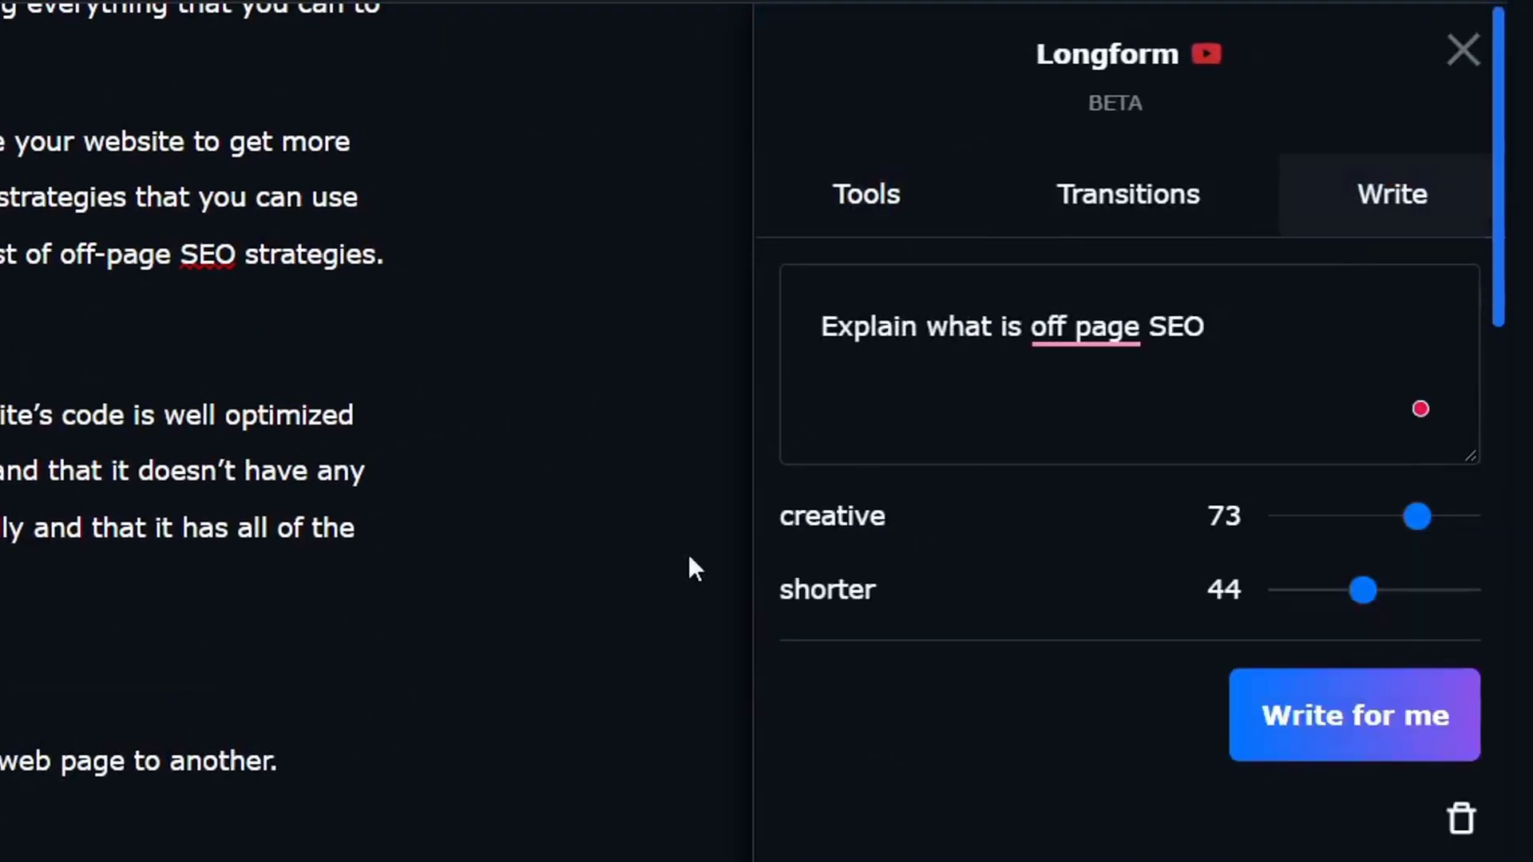
click(1347, 757)
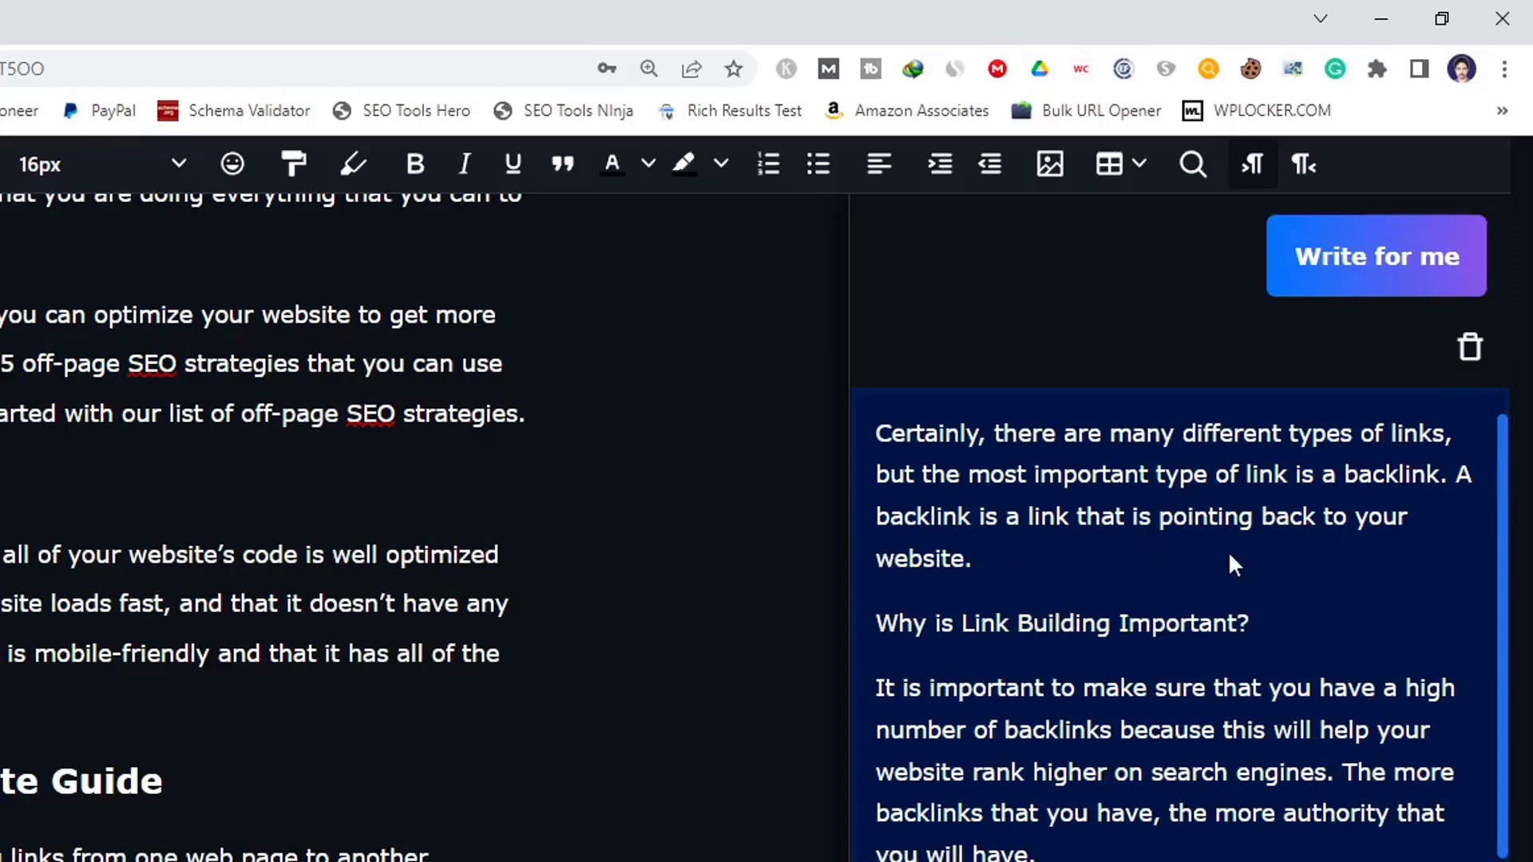
drag(1034, 852, 866, 439)
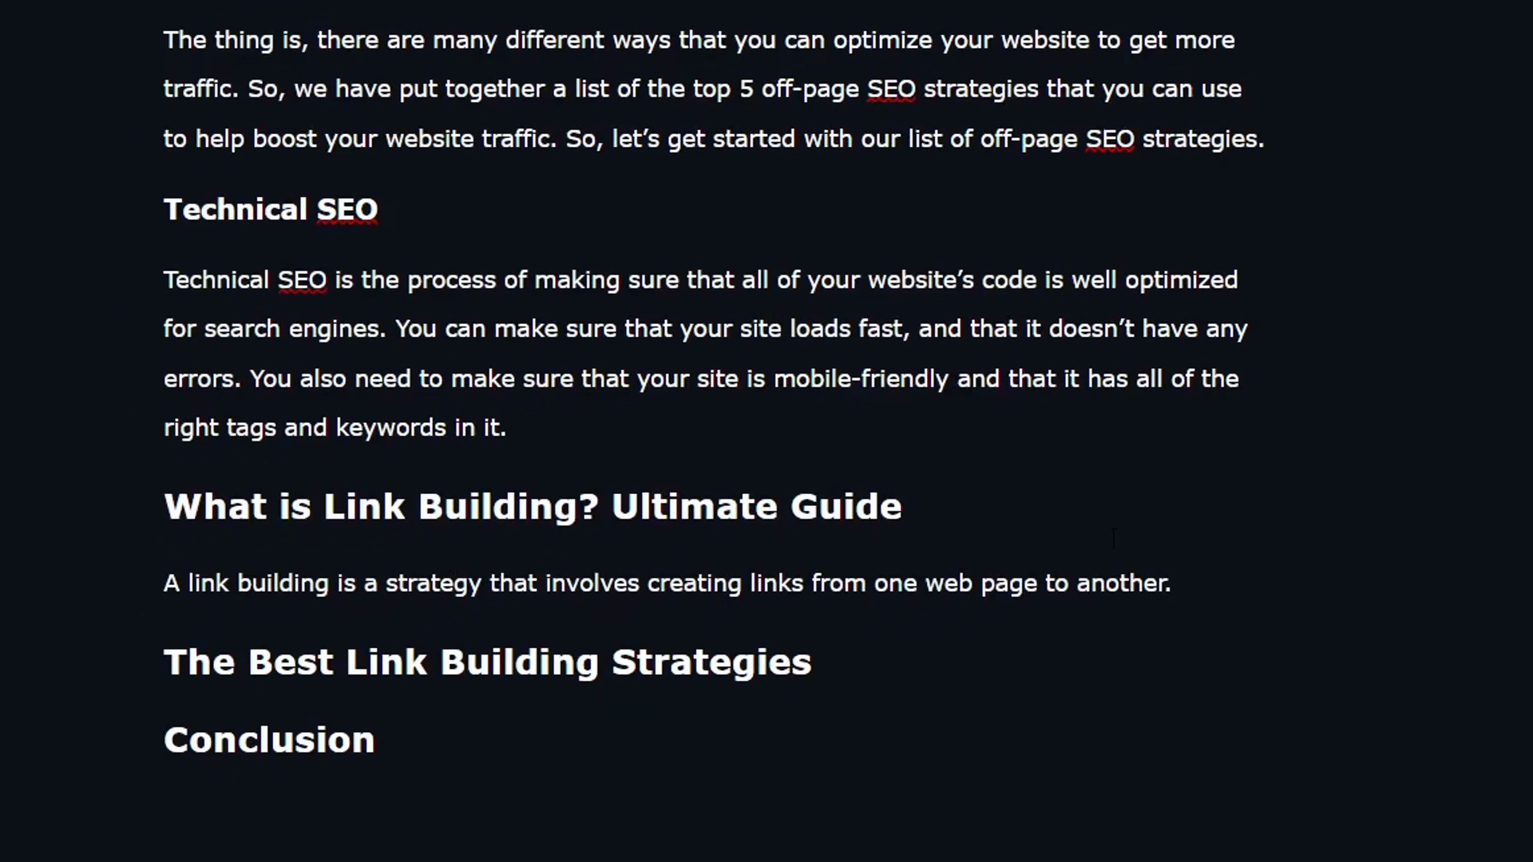
click(1202, 585)
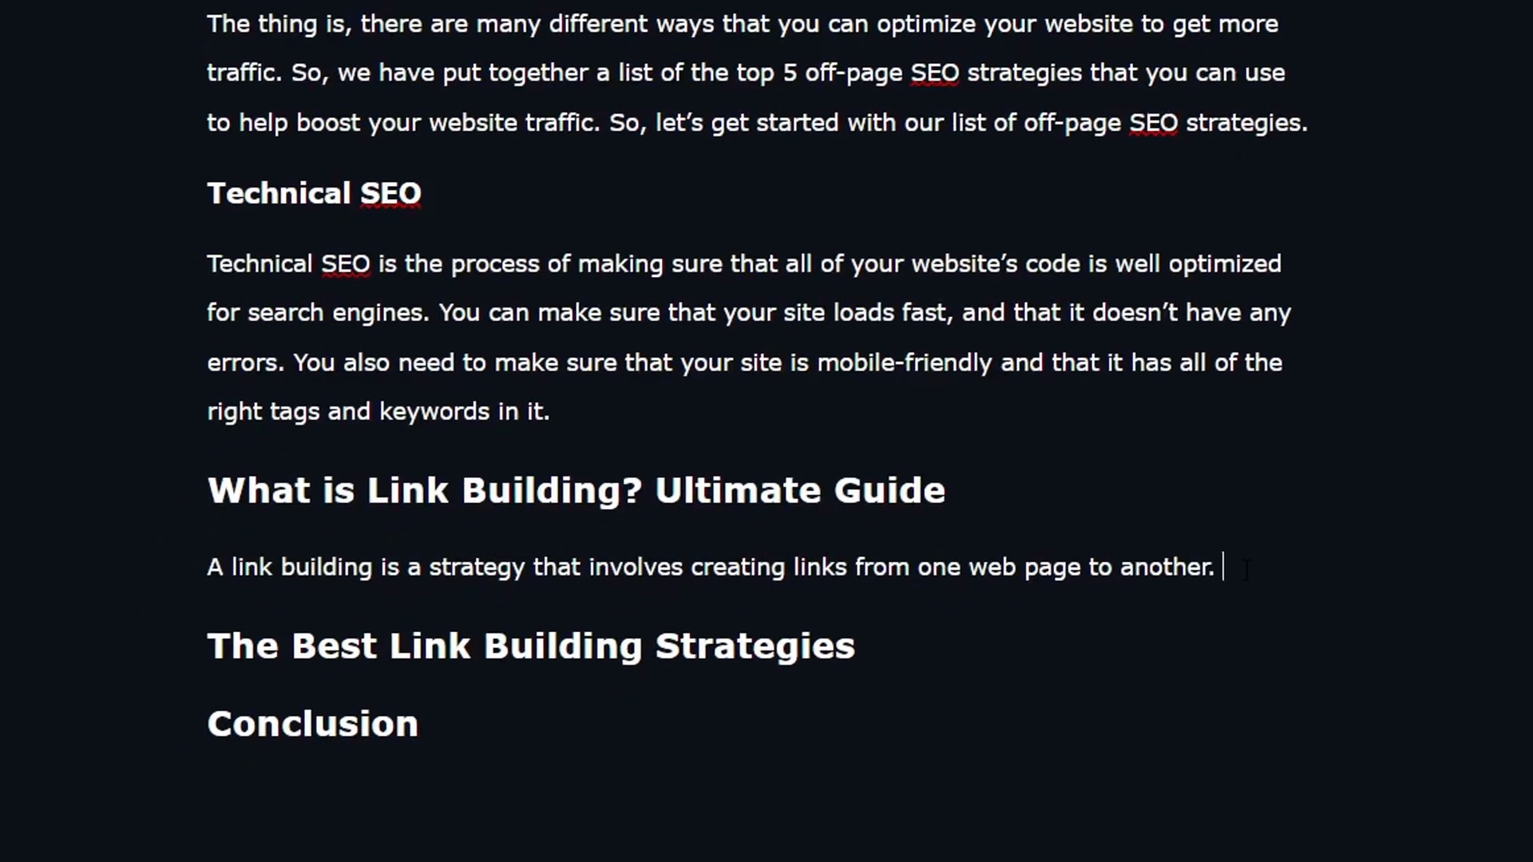
key(ctrl+v)
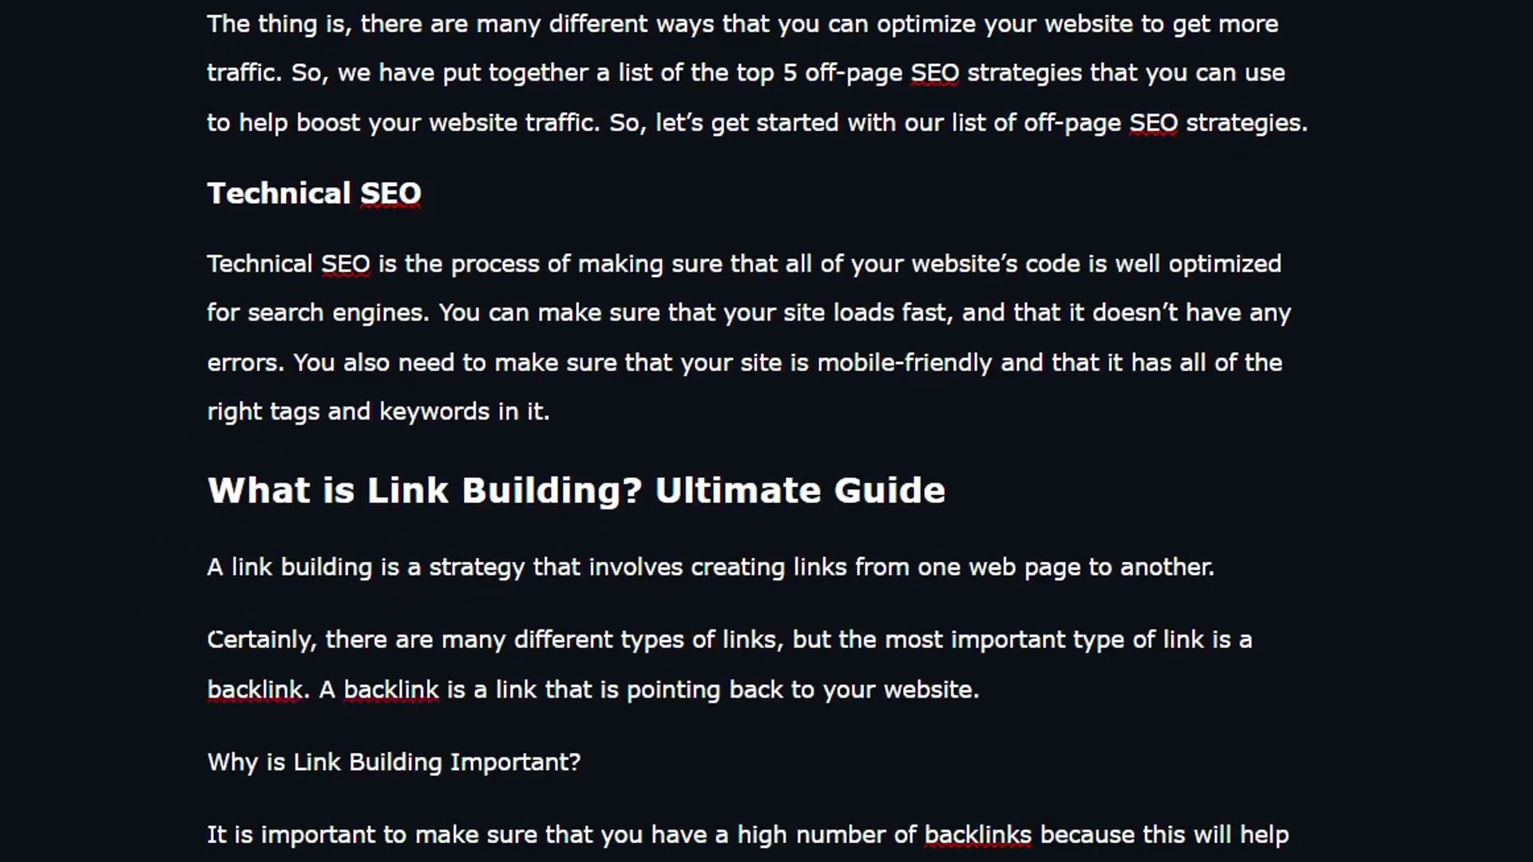
- Join the "Certainly" text to the opening link building paragraph and delete the line "Why is Link Building Important?"
click(209, 639)
key(BackSpace)
key(shift+Return)
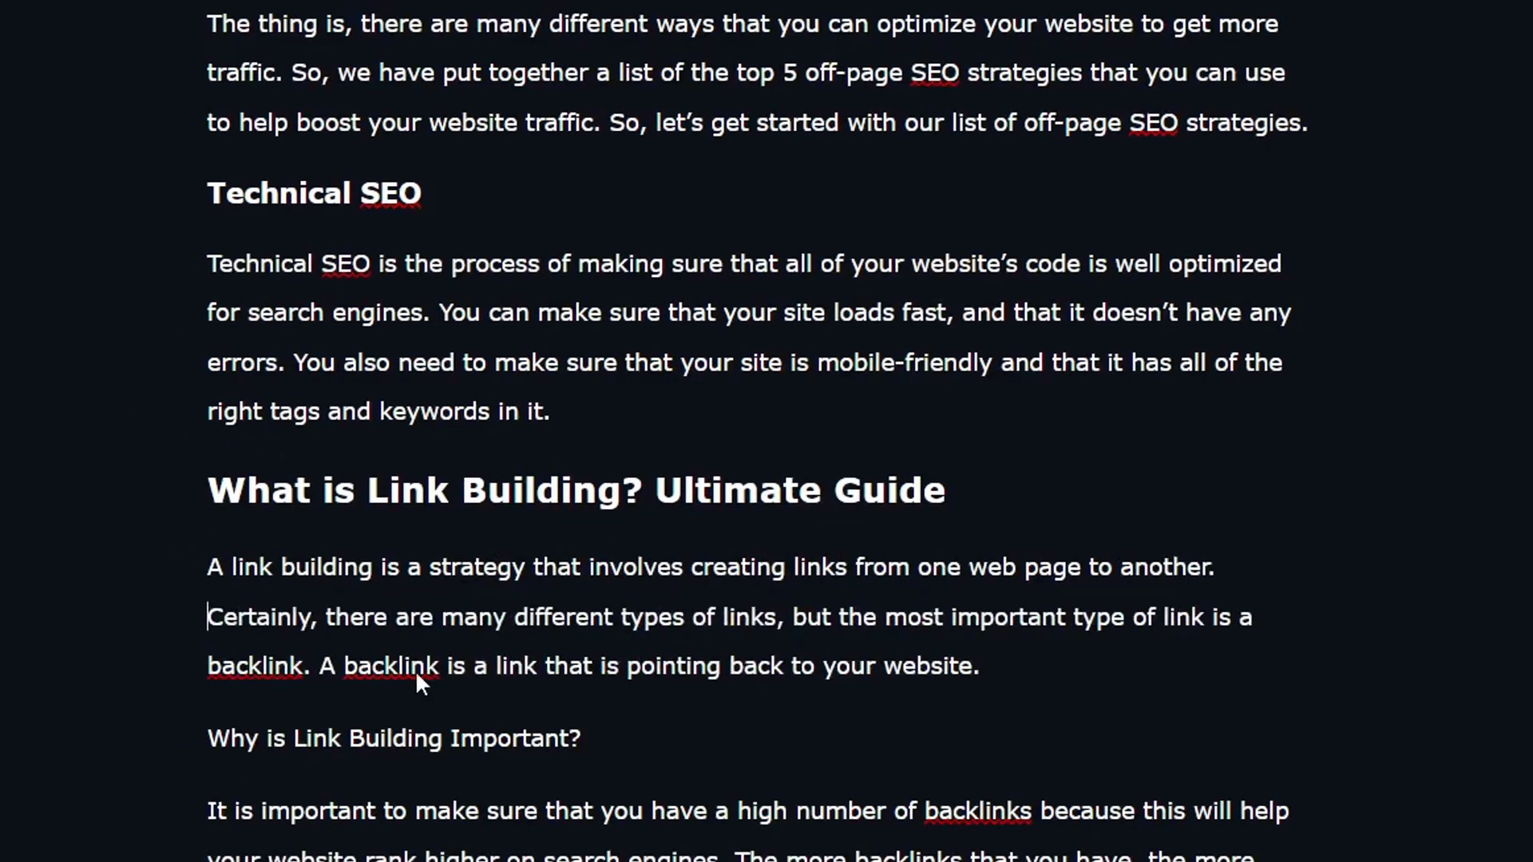
scroll(605, 639, down, 3)
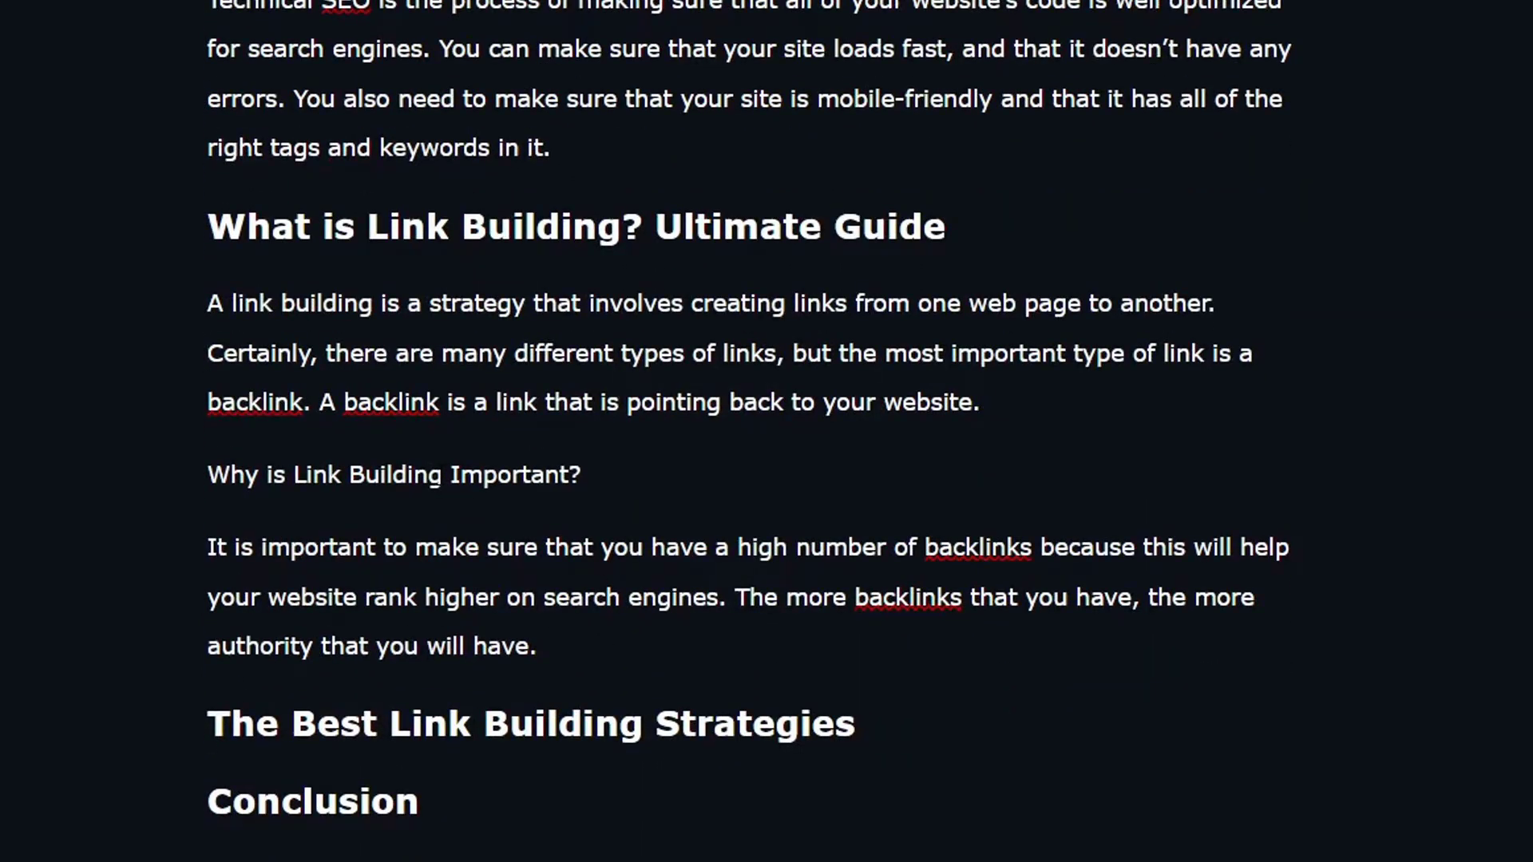
triple_click(443, 474)
key(BackSpace)
key(BackSpace)
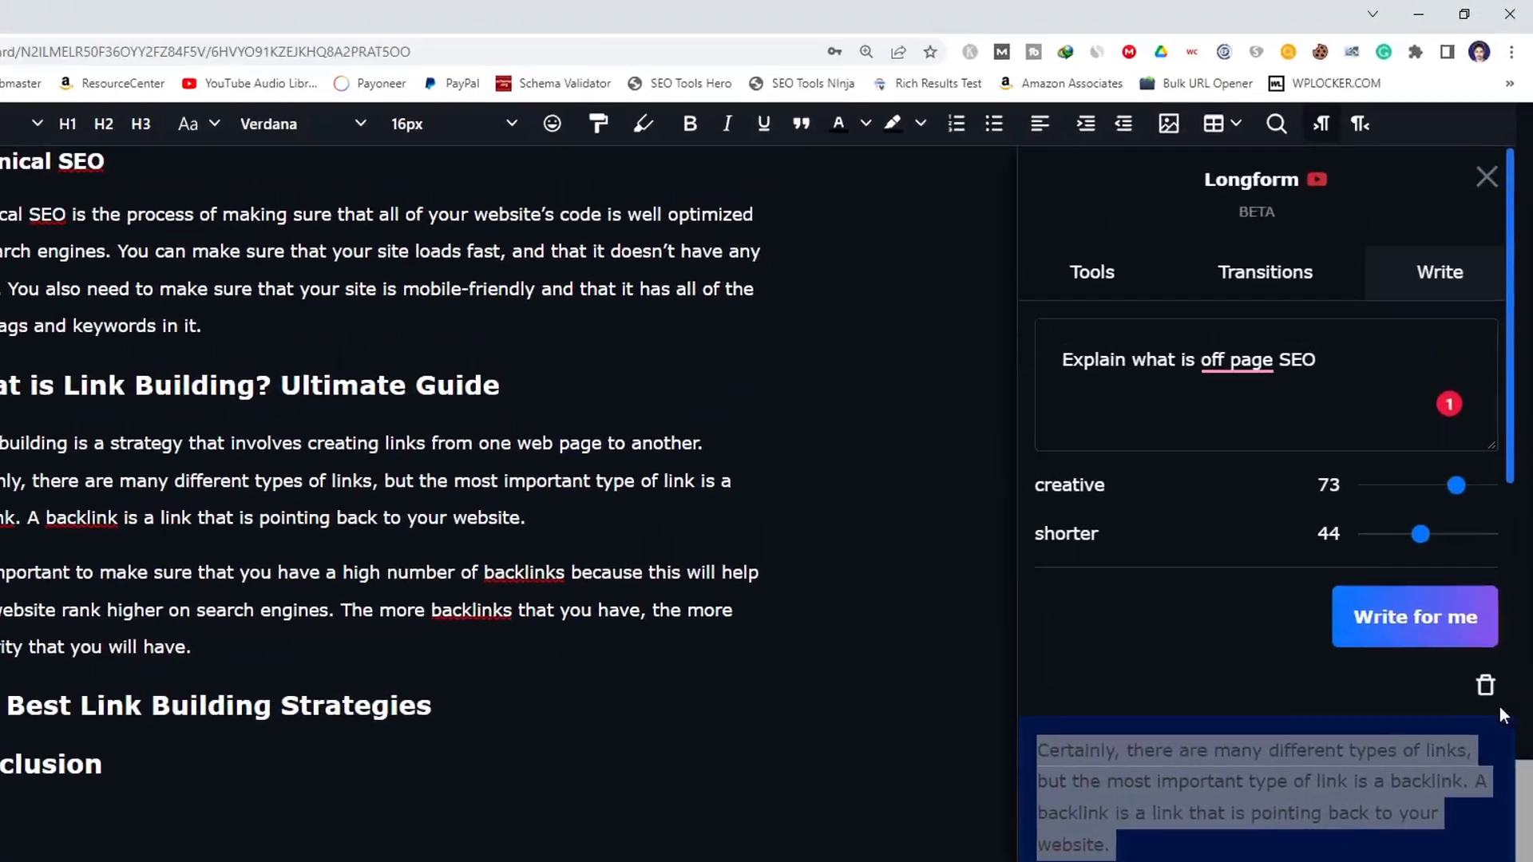
- Generate a continuation of the link building section with the "Furthermore" transition and review the results
click(1245, 289)
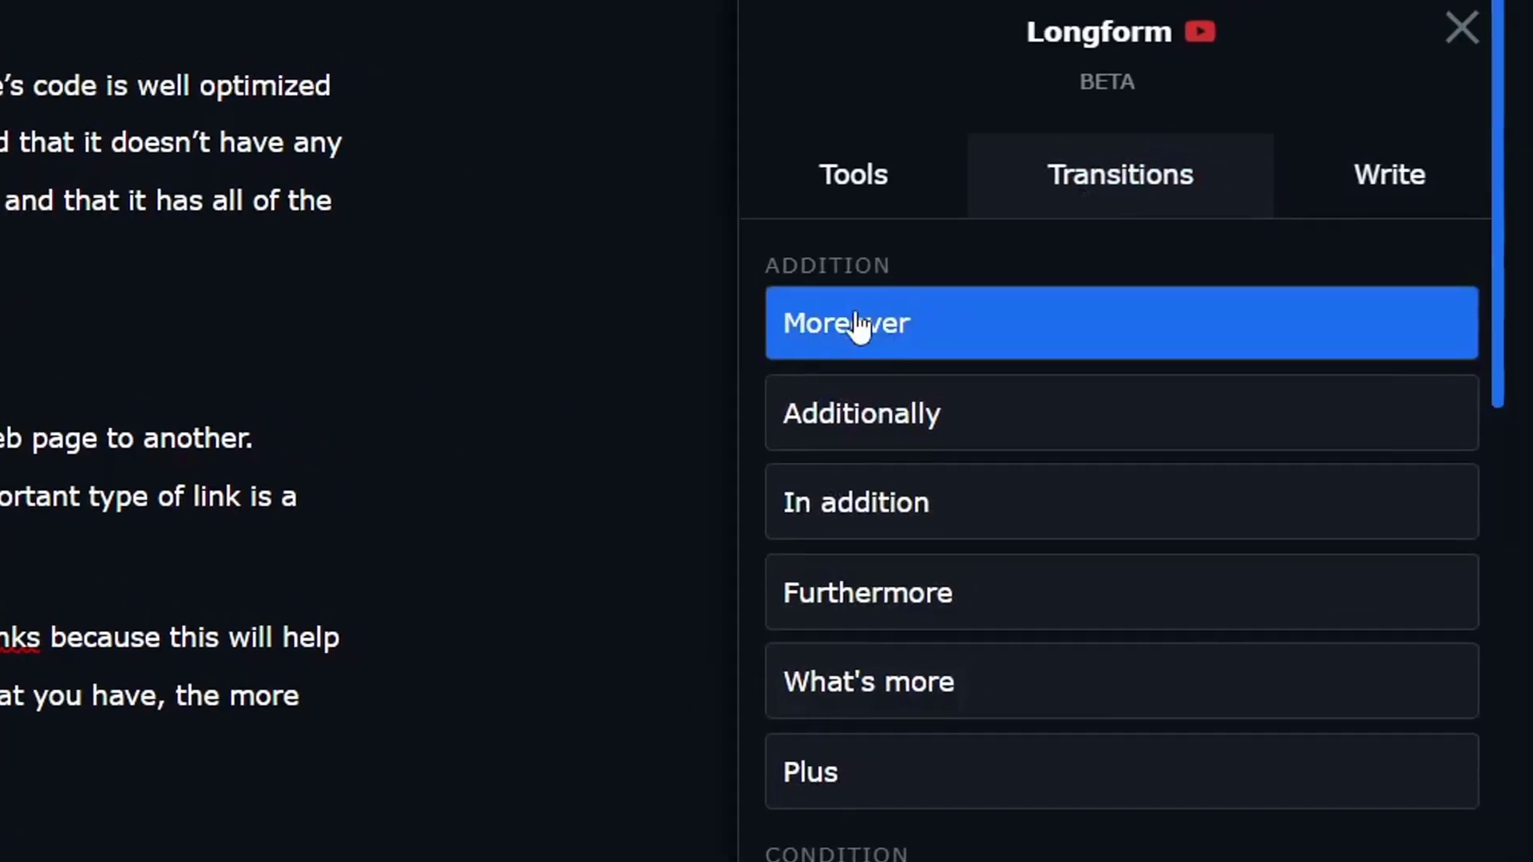
click(931, 613)
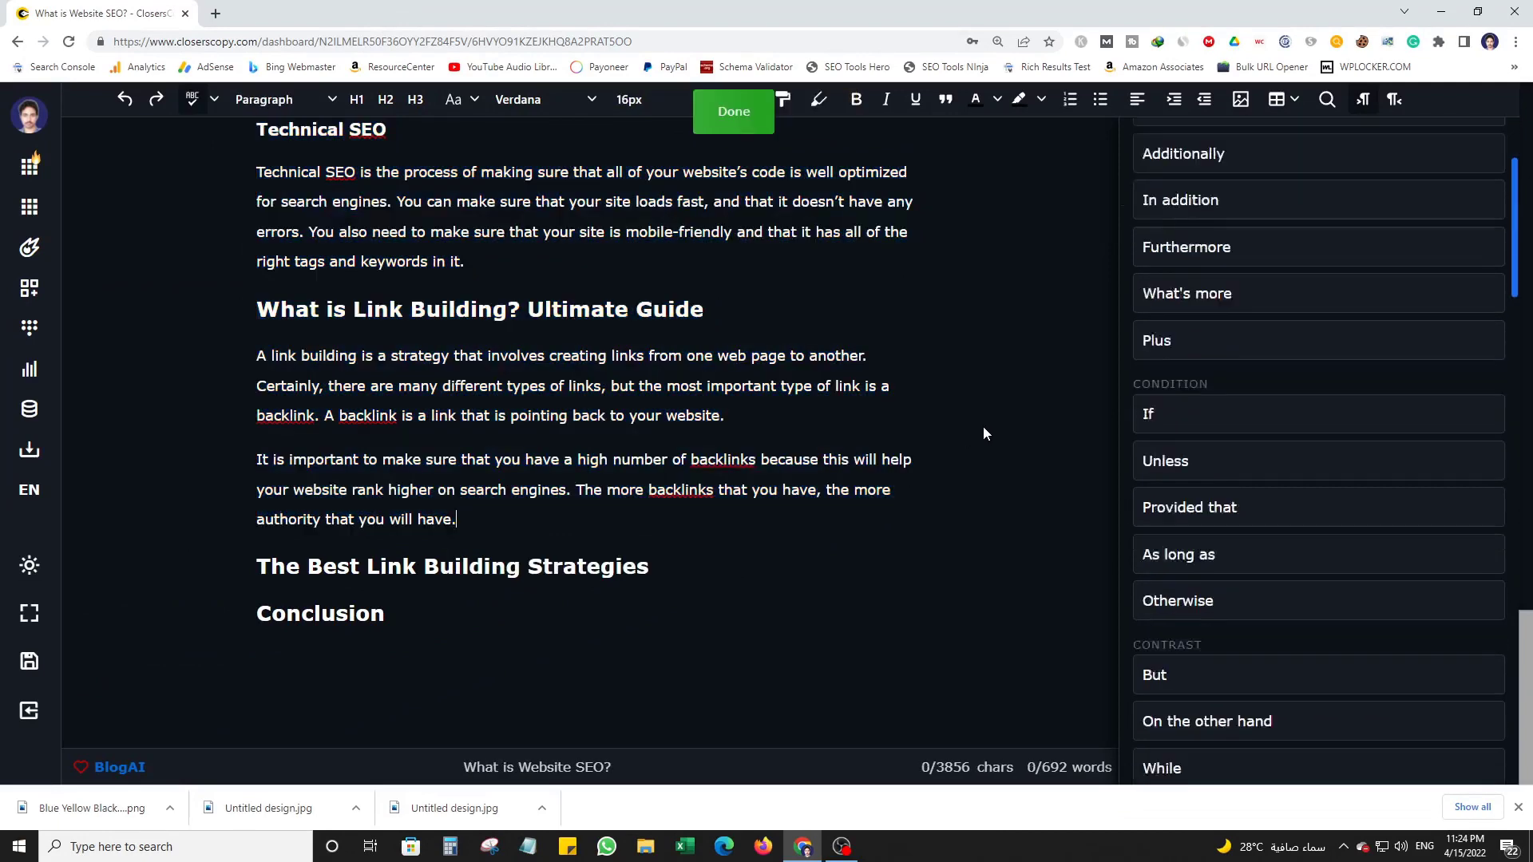
scroll(1439, 425, up, 4)
scroll(1439, 425, up, 10)
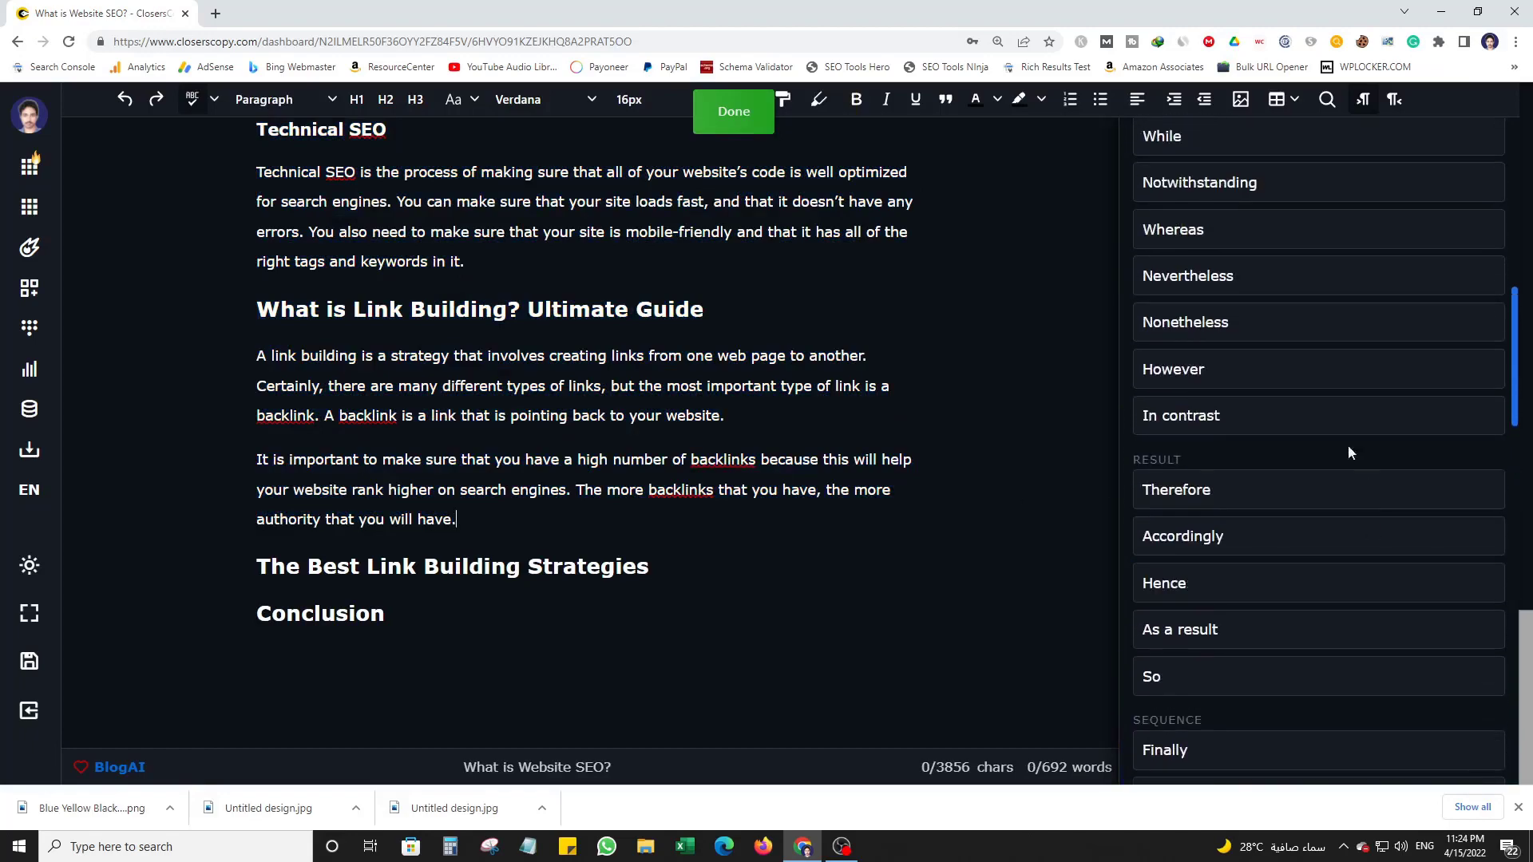
scroll(1240, 484, up, 1)
scroll(1238, 489, down, 14)
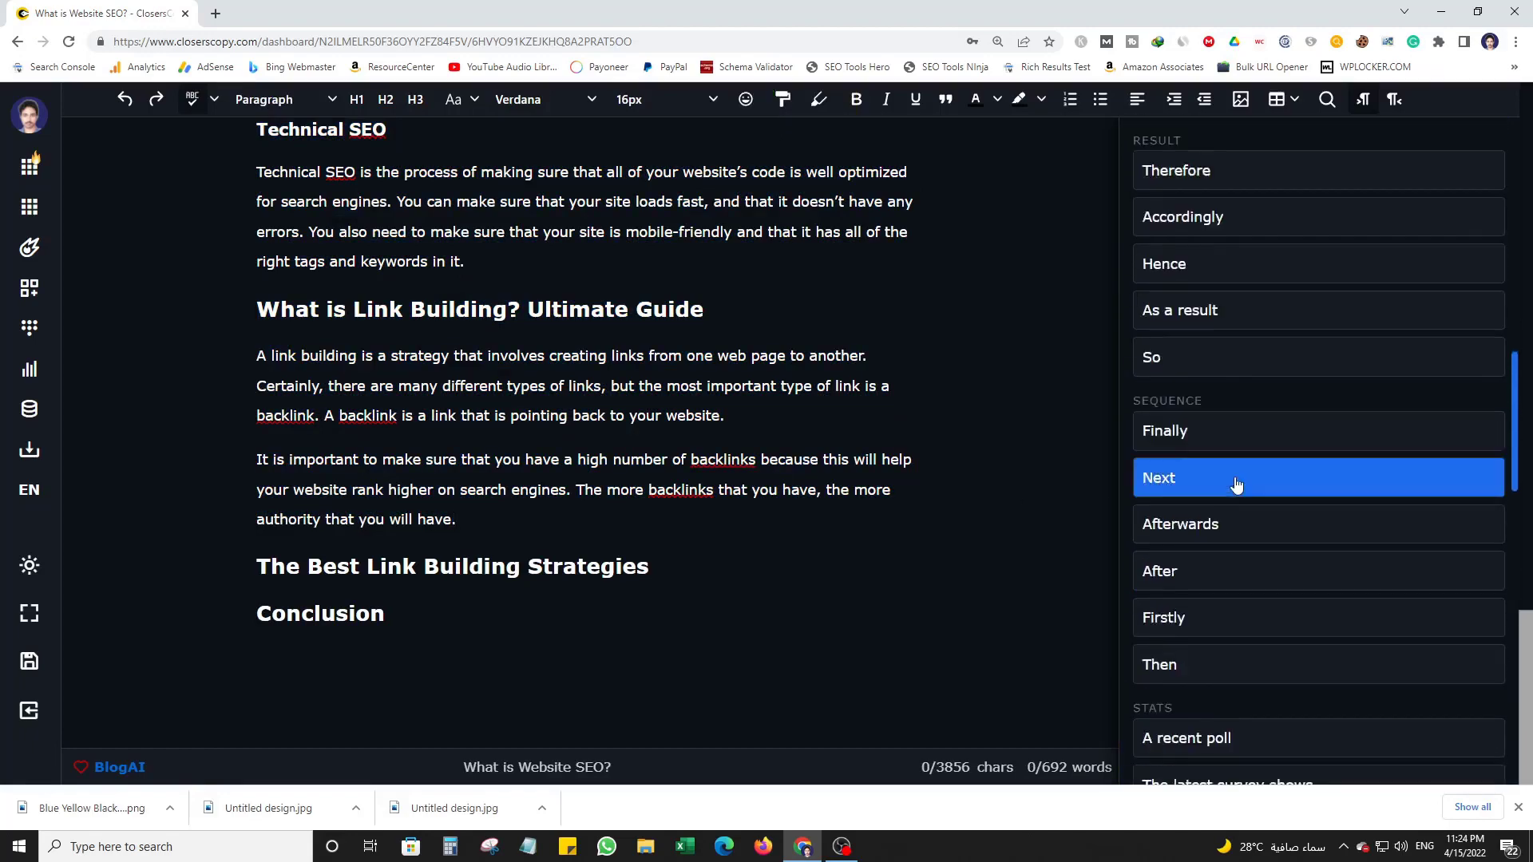
scroll(1219, 497, down, 2)
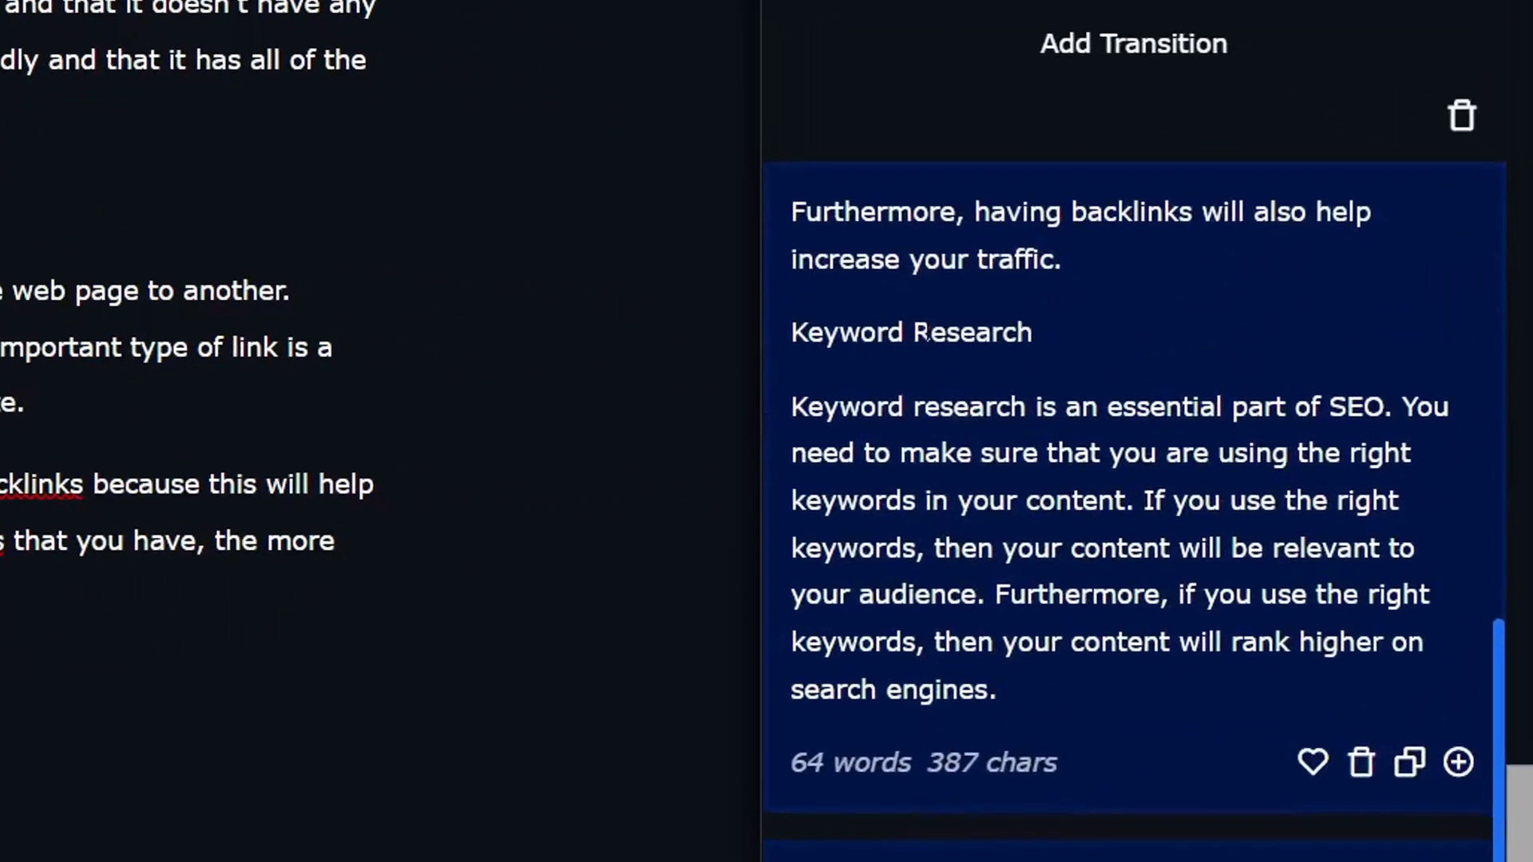
scroll(1092, 335, down, 3)
scroll(1105, 359, up, 8)
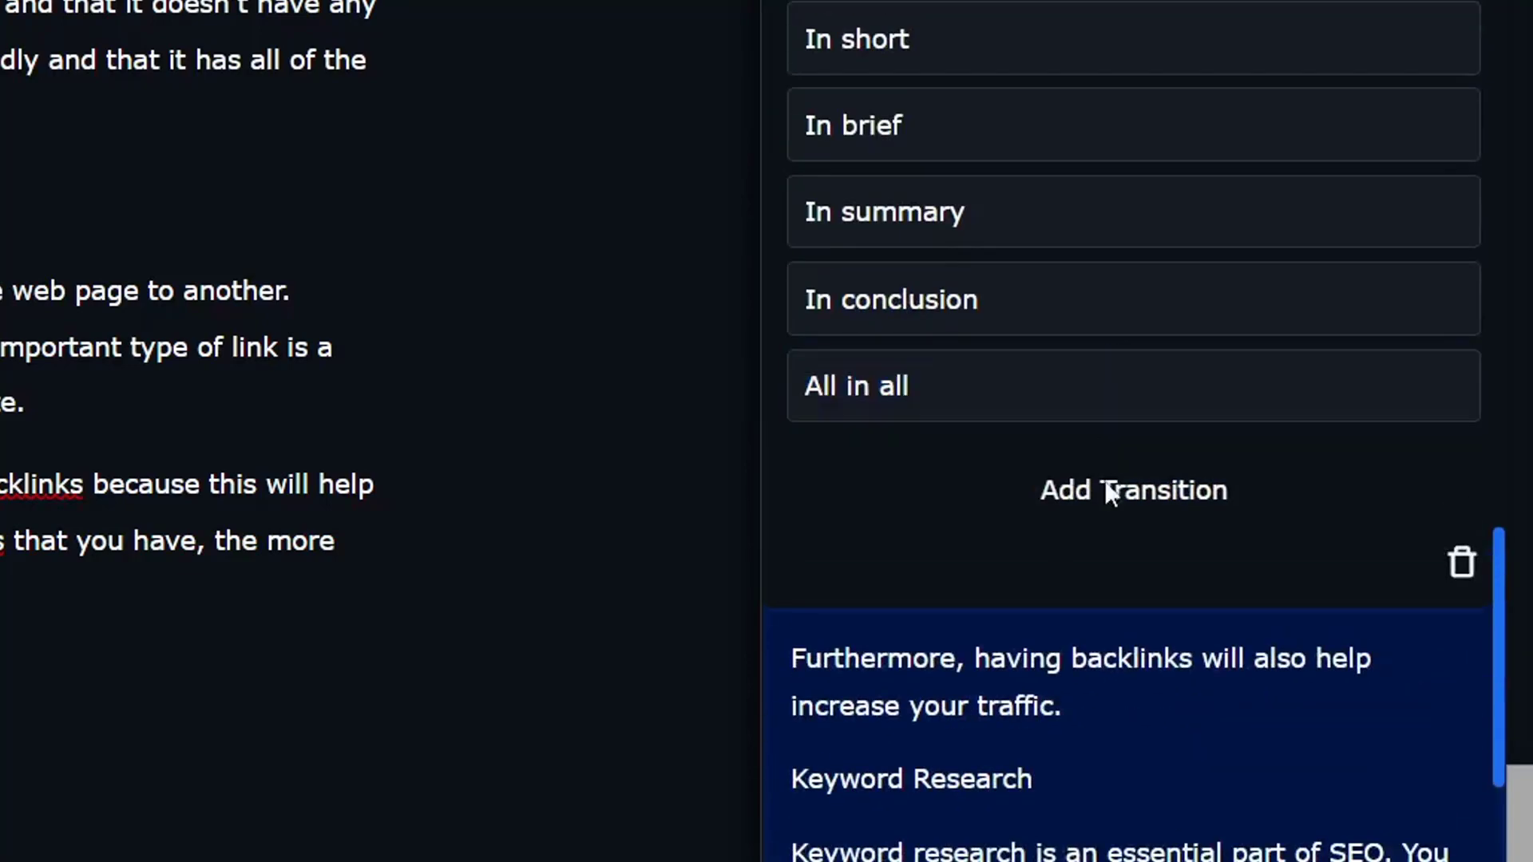
- Append the generated sentence "Furthermore, having backlinks will also help increase your traffic" to the last link building paragraph, separated by a space
drag(1116, 678, 789, 659)
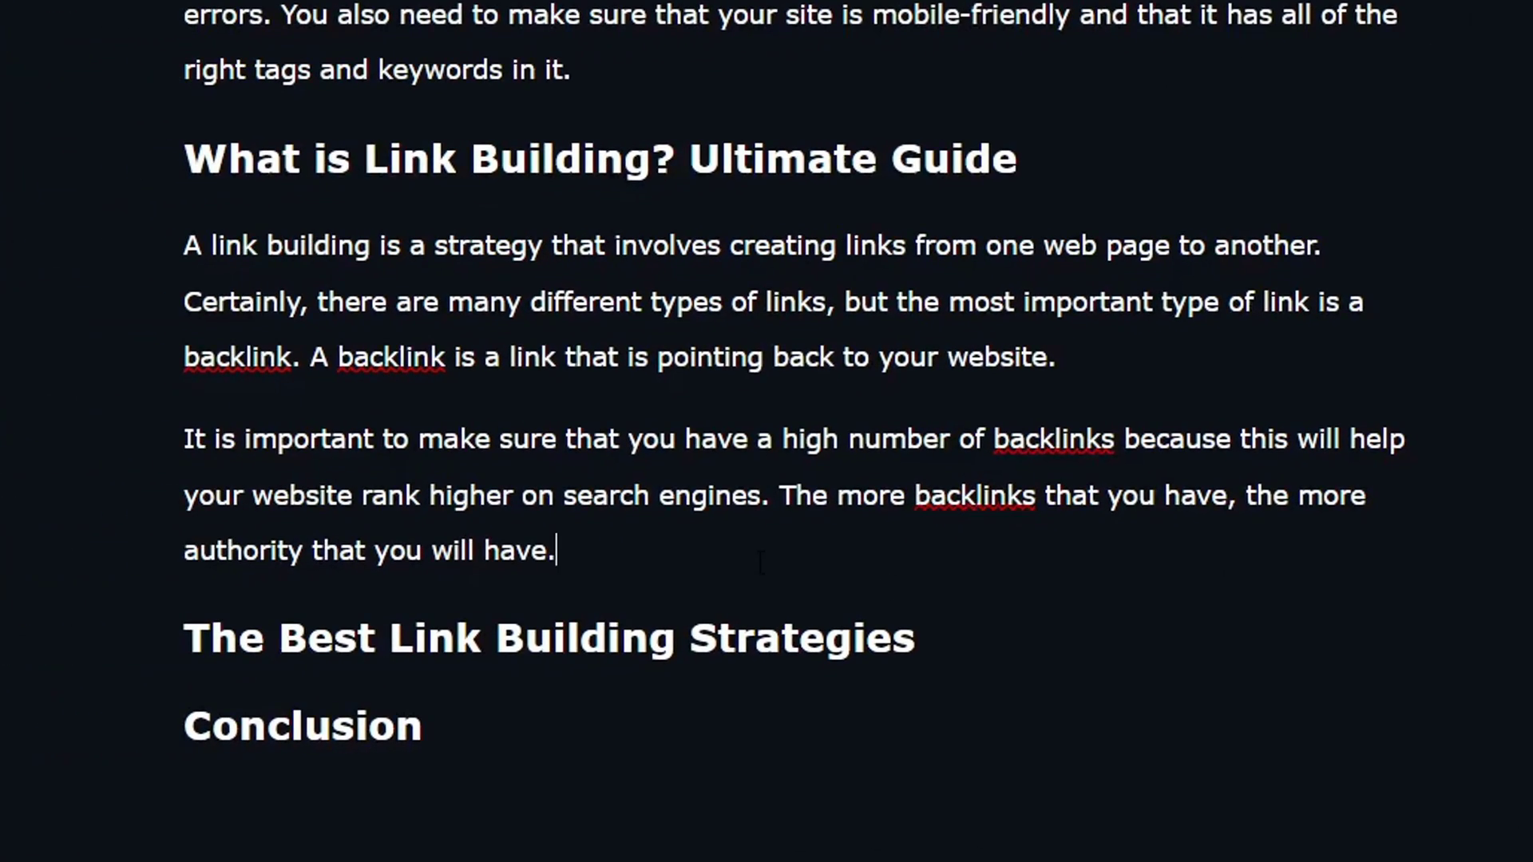
key(ctrl+v)
mouse_move(576, 558)
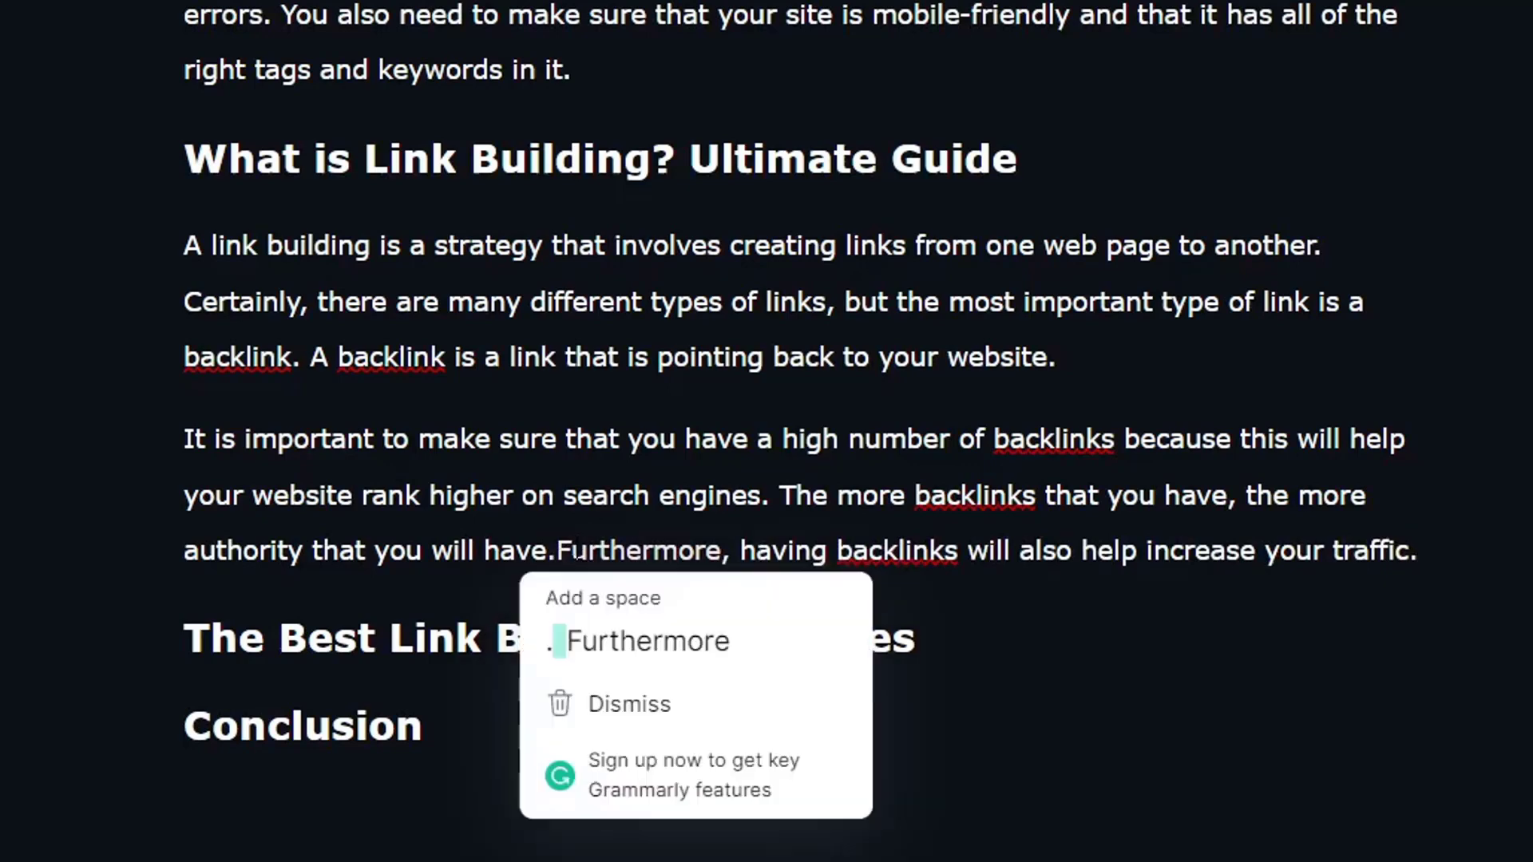
click(557, 551)
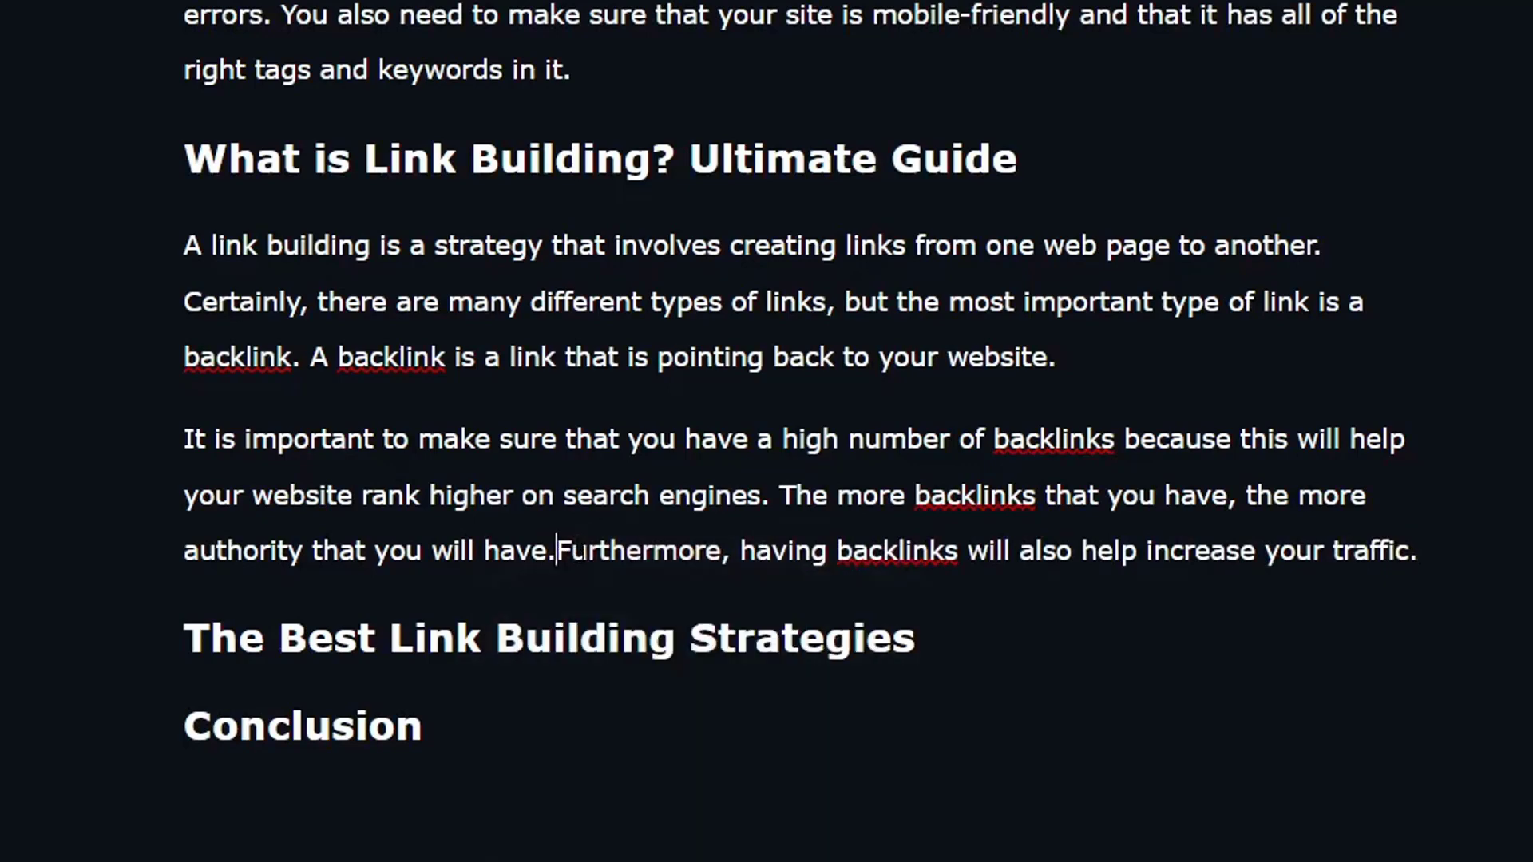
- Generate Tutorial text with the Longform tools for the heading "The Best Link Building Strategies"
double_click(740, 632)
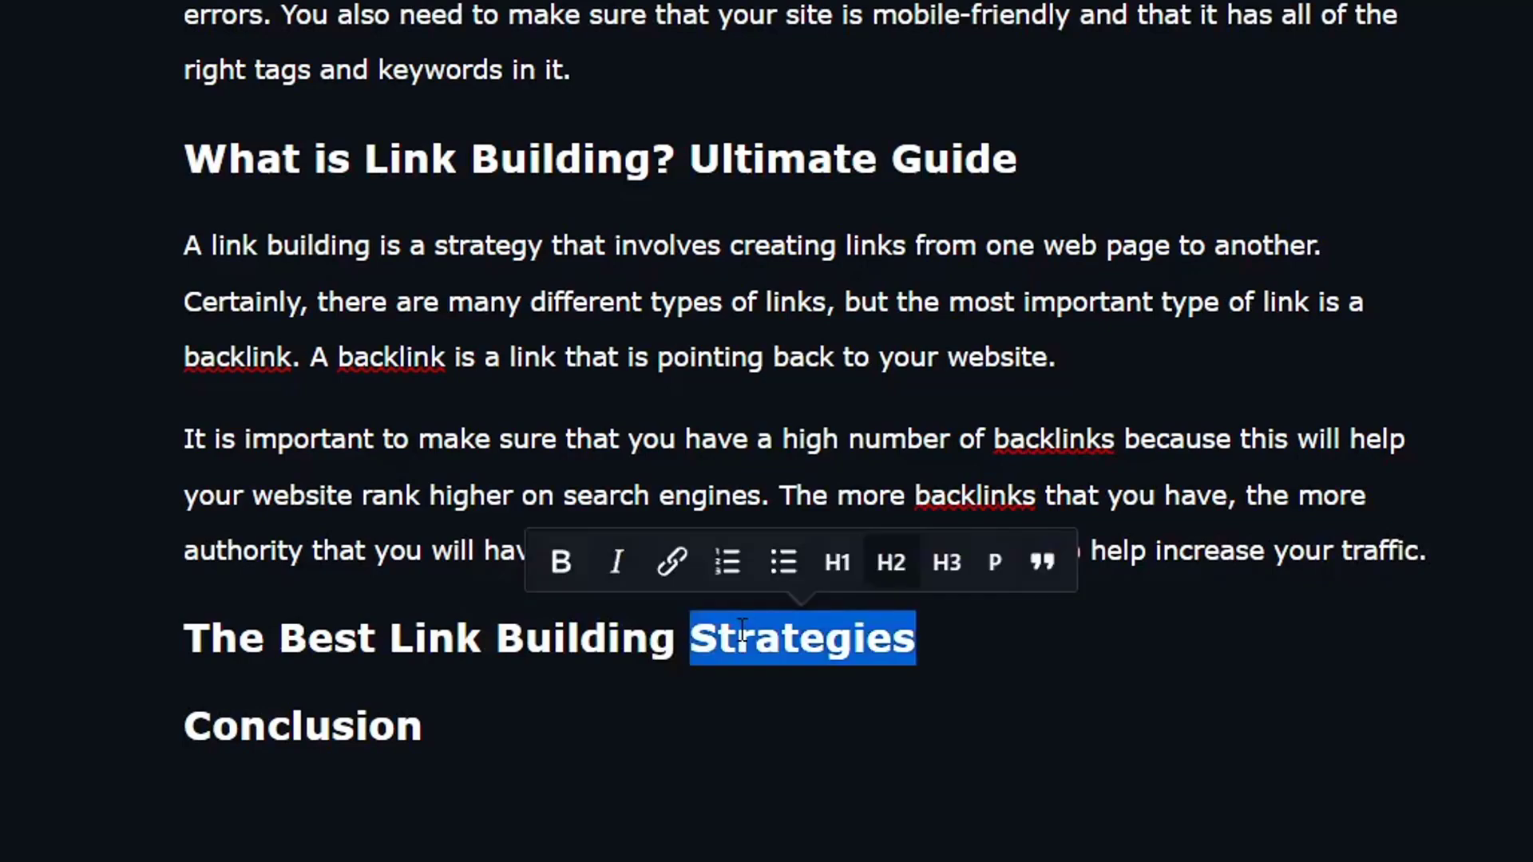
triple_click(968, 632)
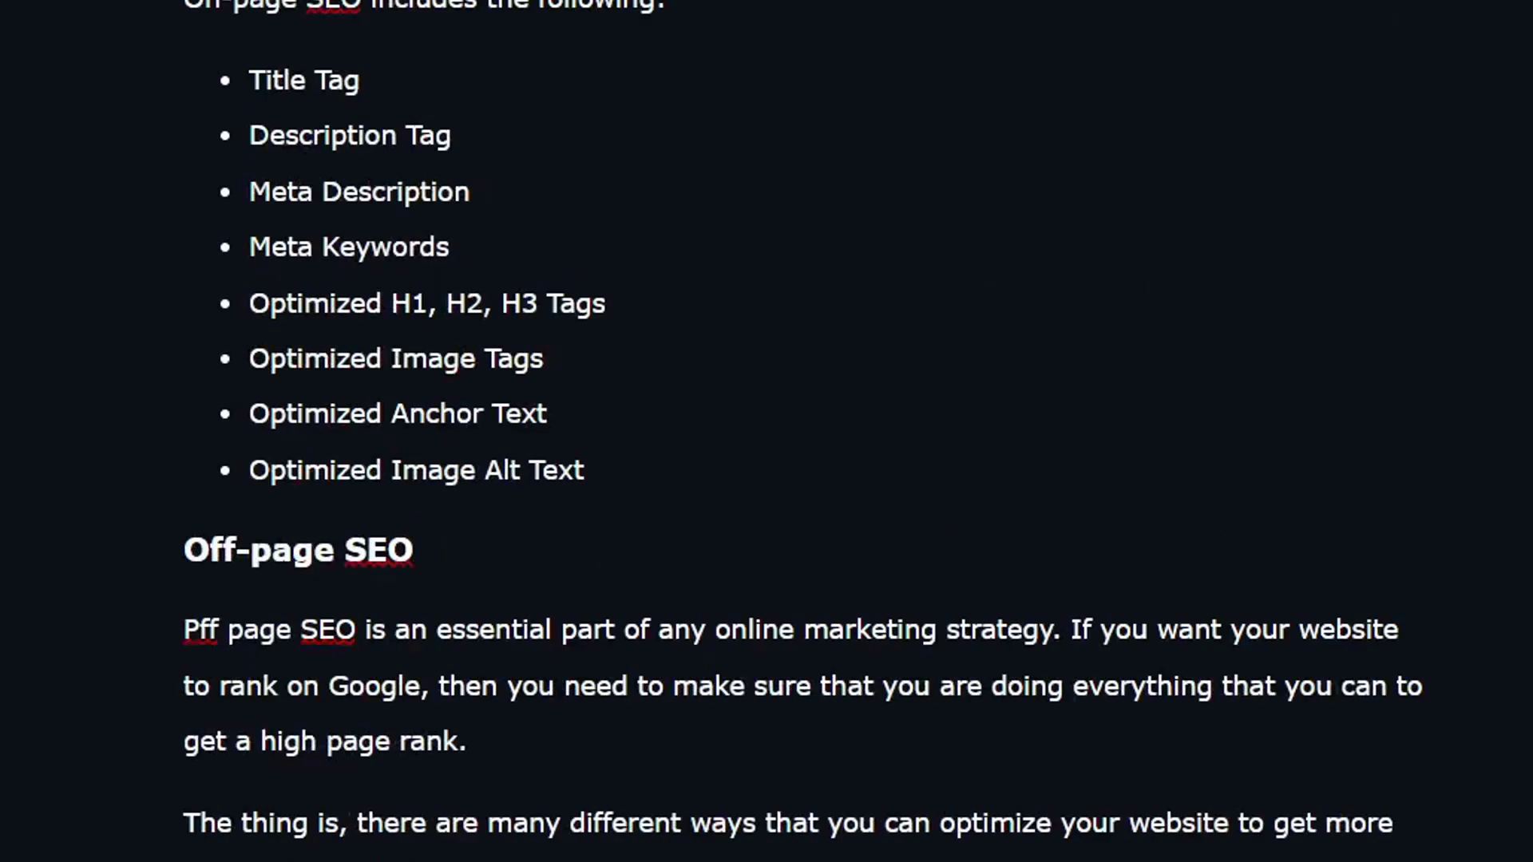
scroll(1044, 485, up, 15)
click(927, 270)
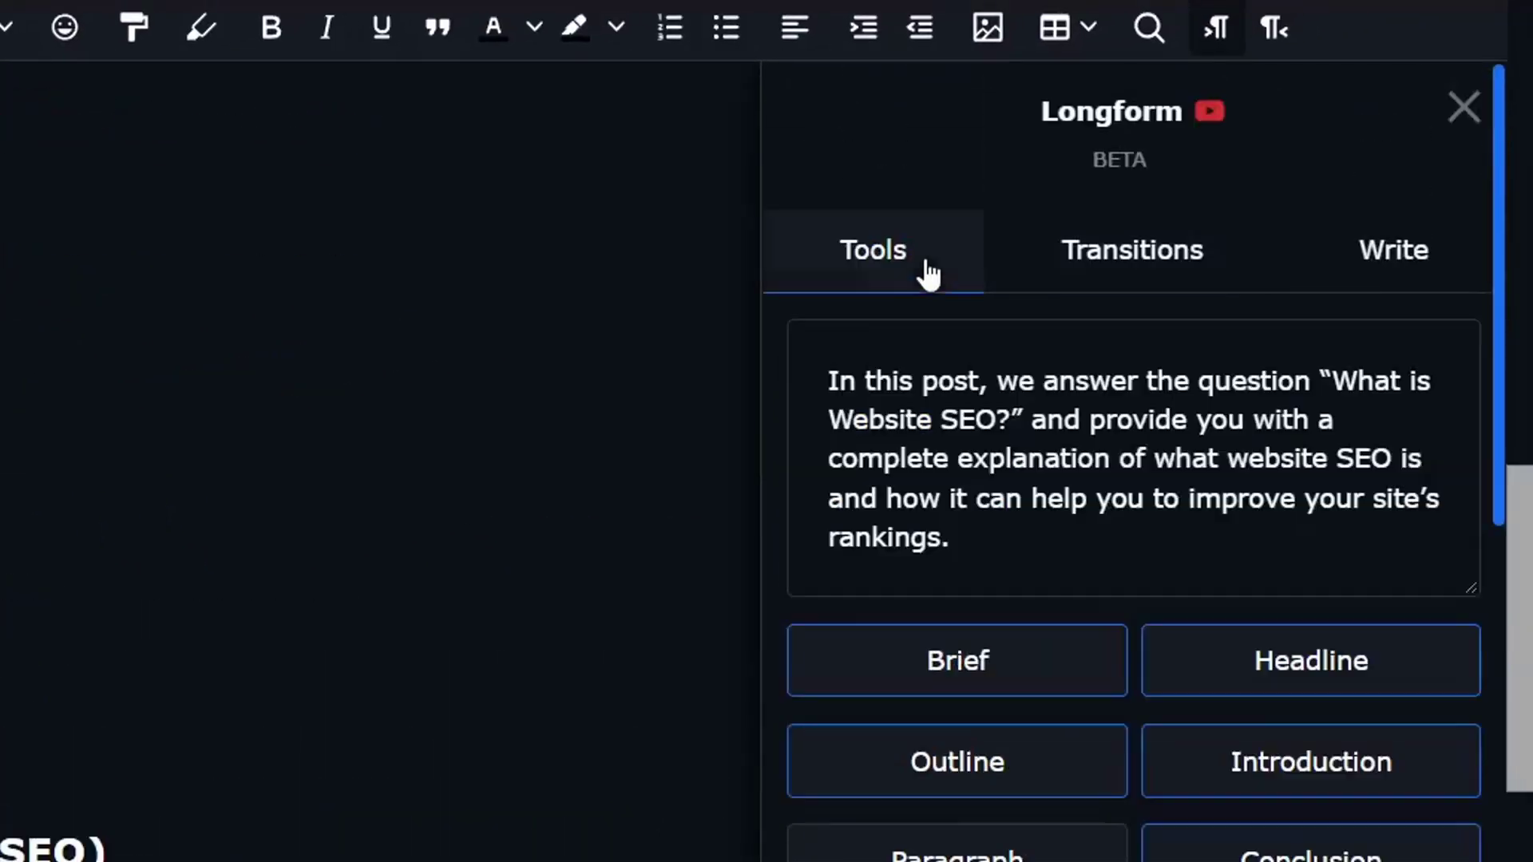
scroll(368, 686, down, 7)
scroll(367, 678, down, 5)
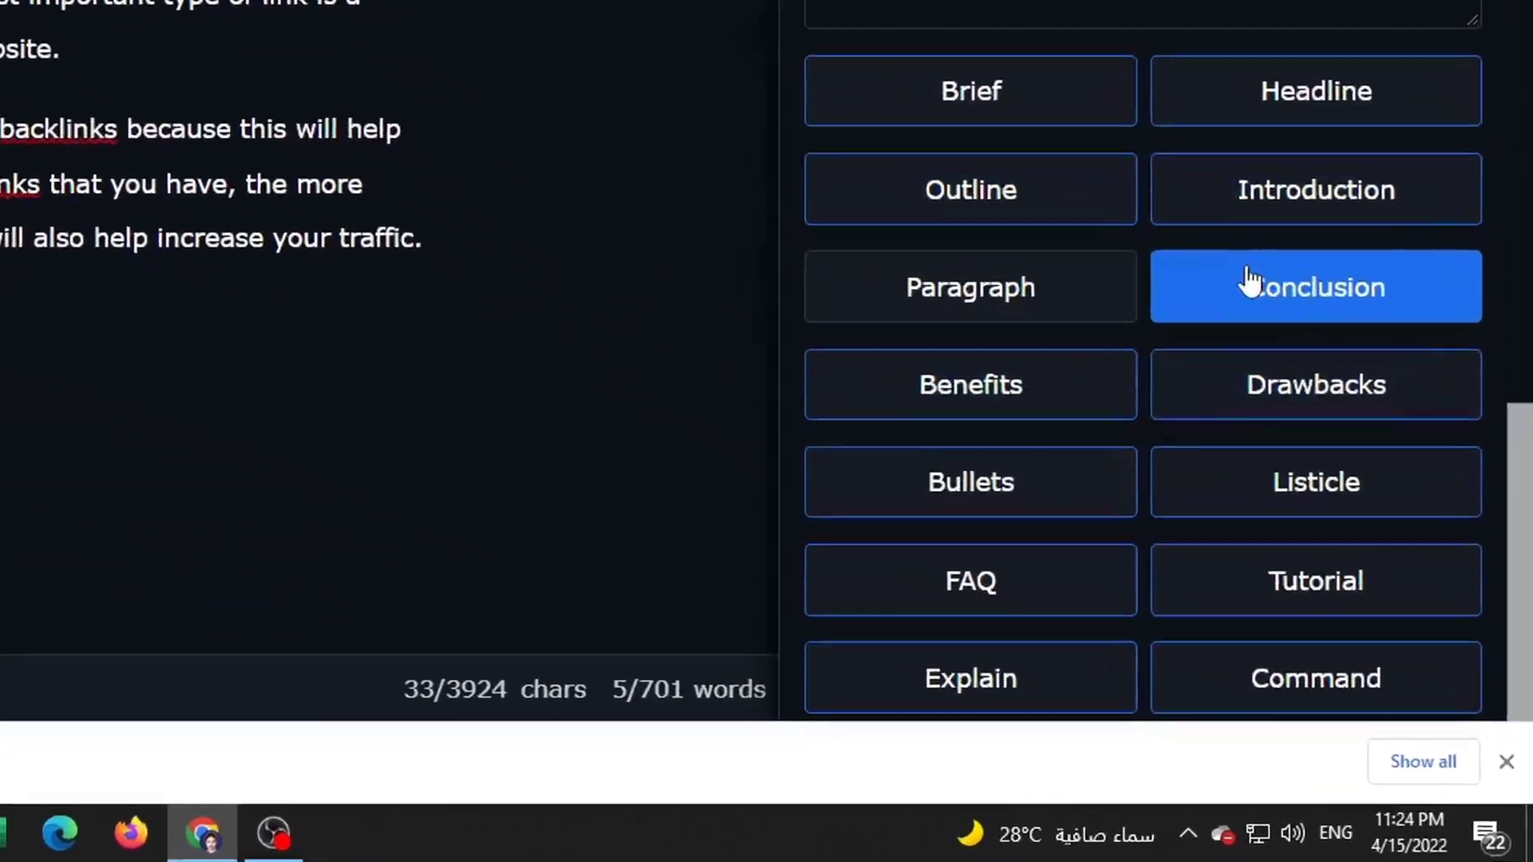
click(1315, 595)
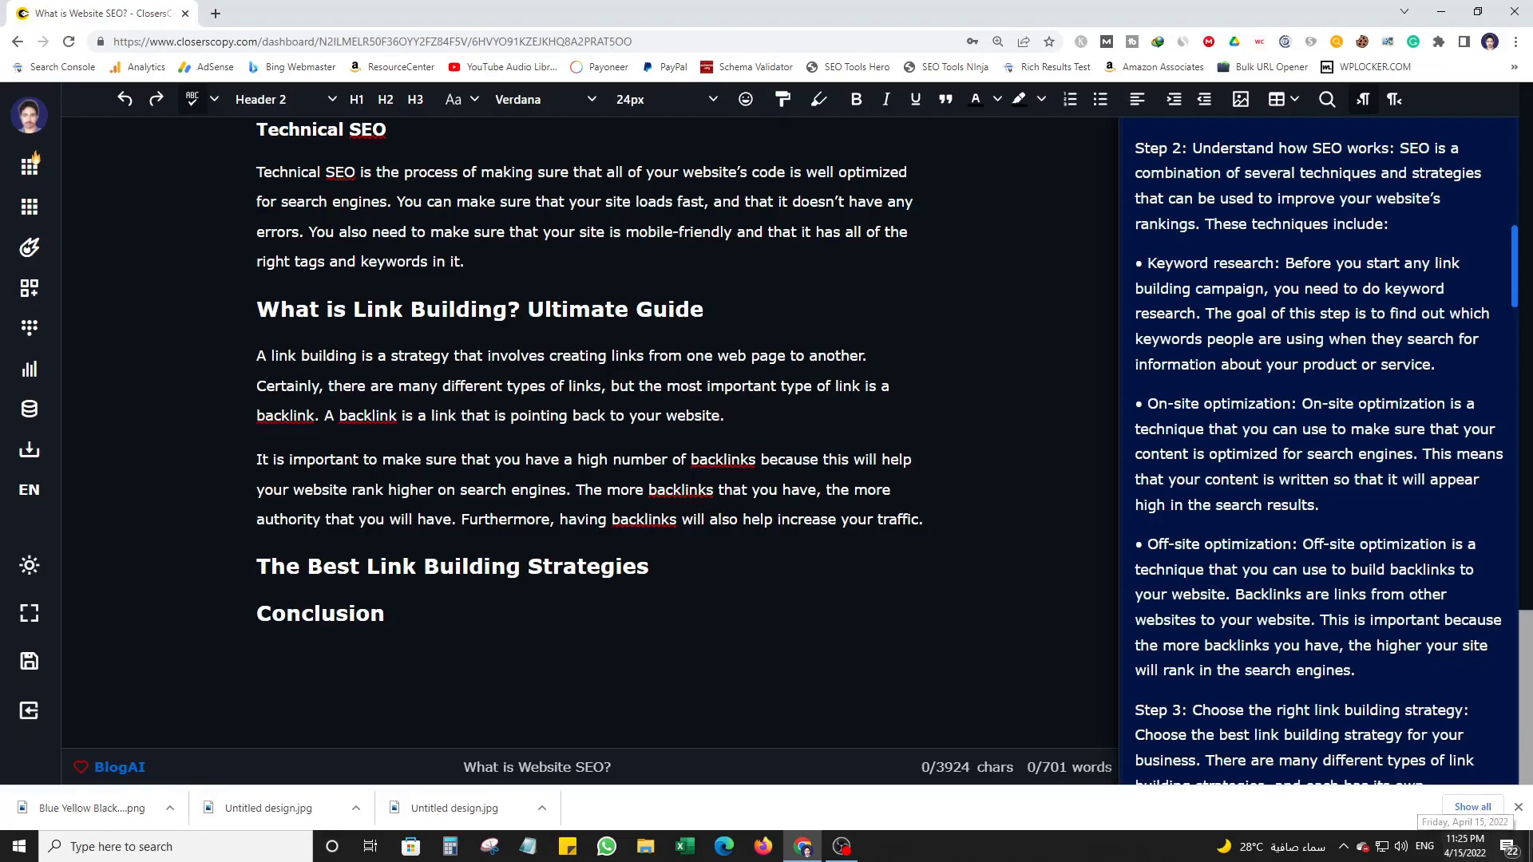
- Review the generated tutorial steps and remove all results
scroll(1187, 644, up, 5)
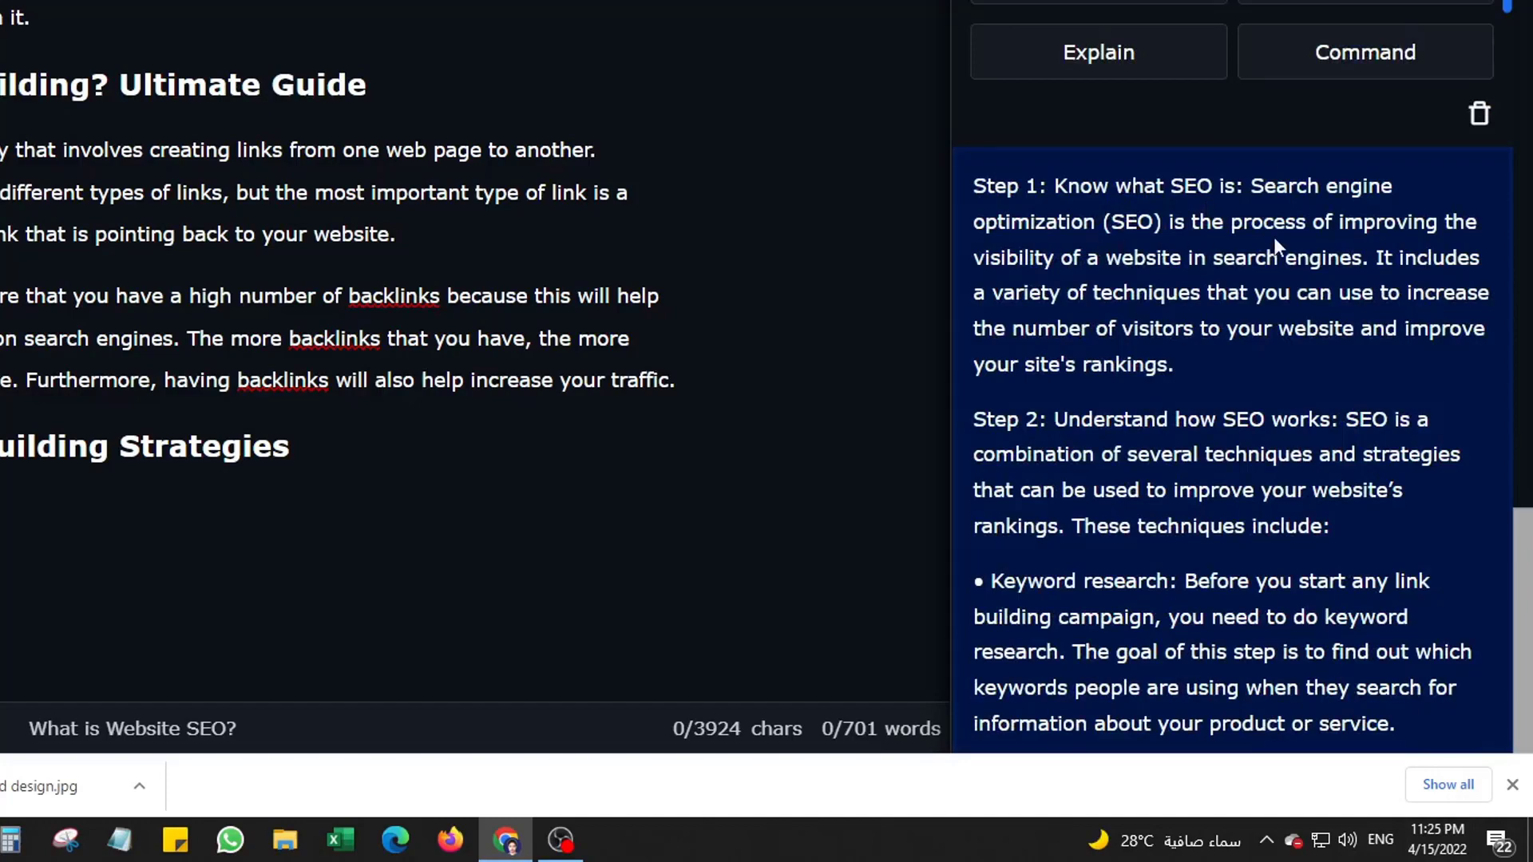
scroll(1221, 449, down, 8)
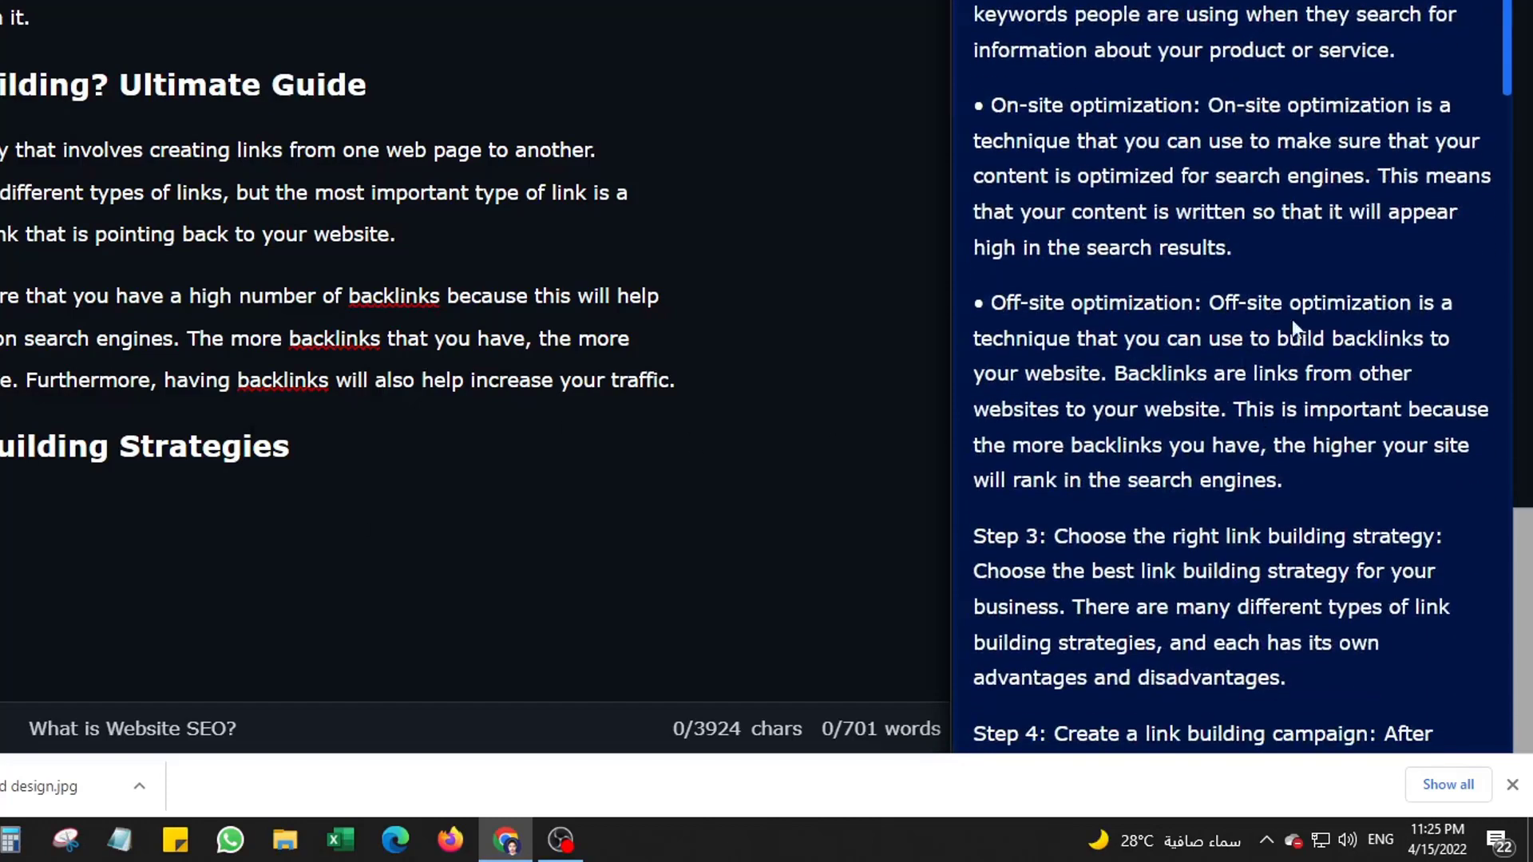
scroll(1304, 332, up, 8)
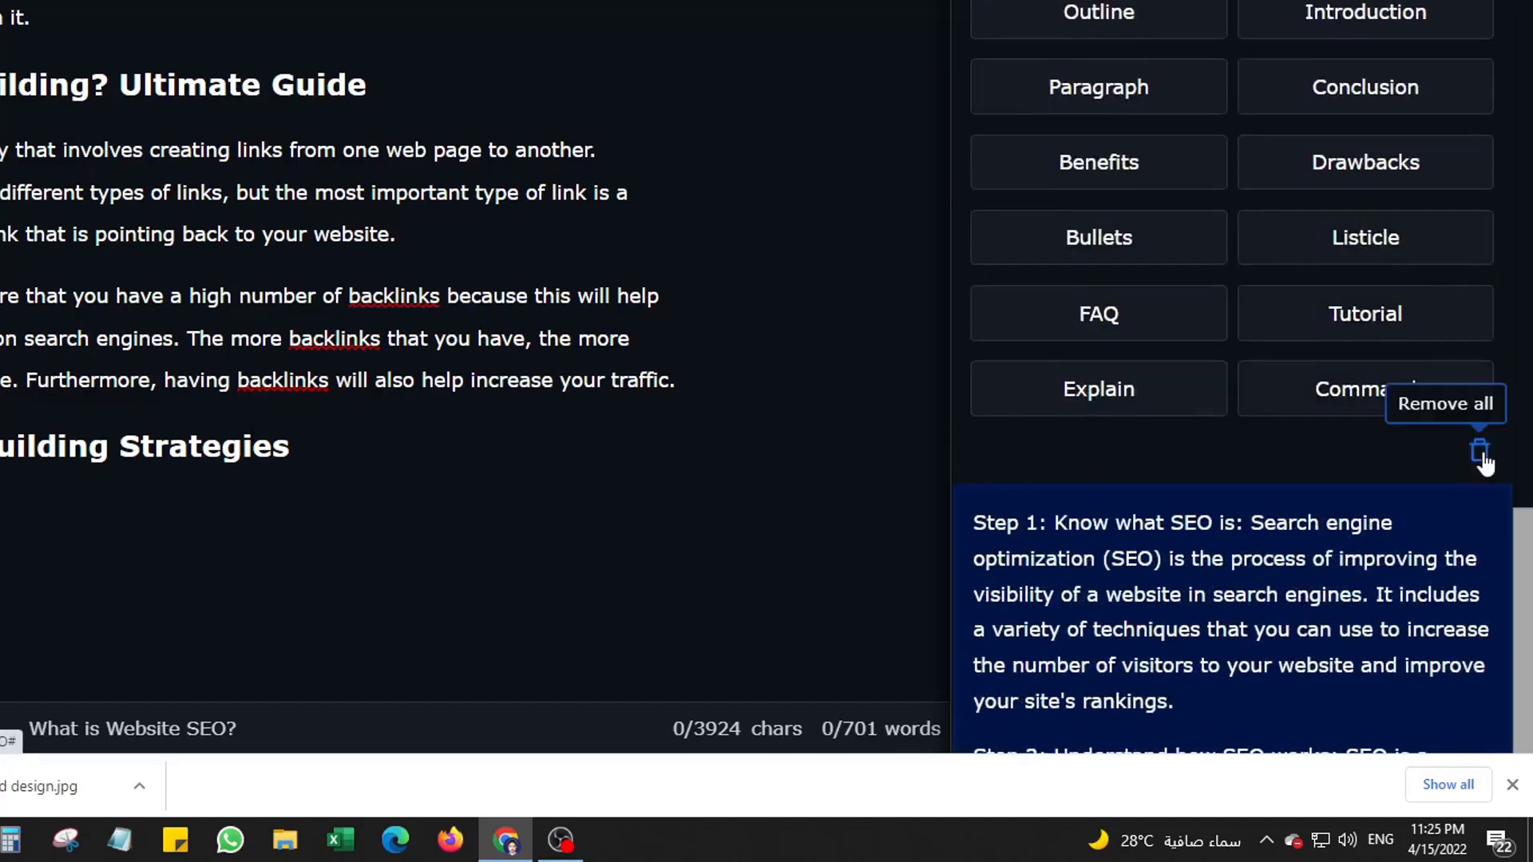
click(1479, 453)
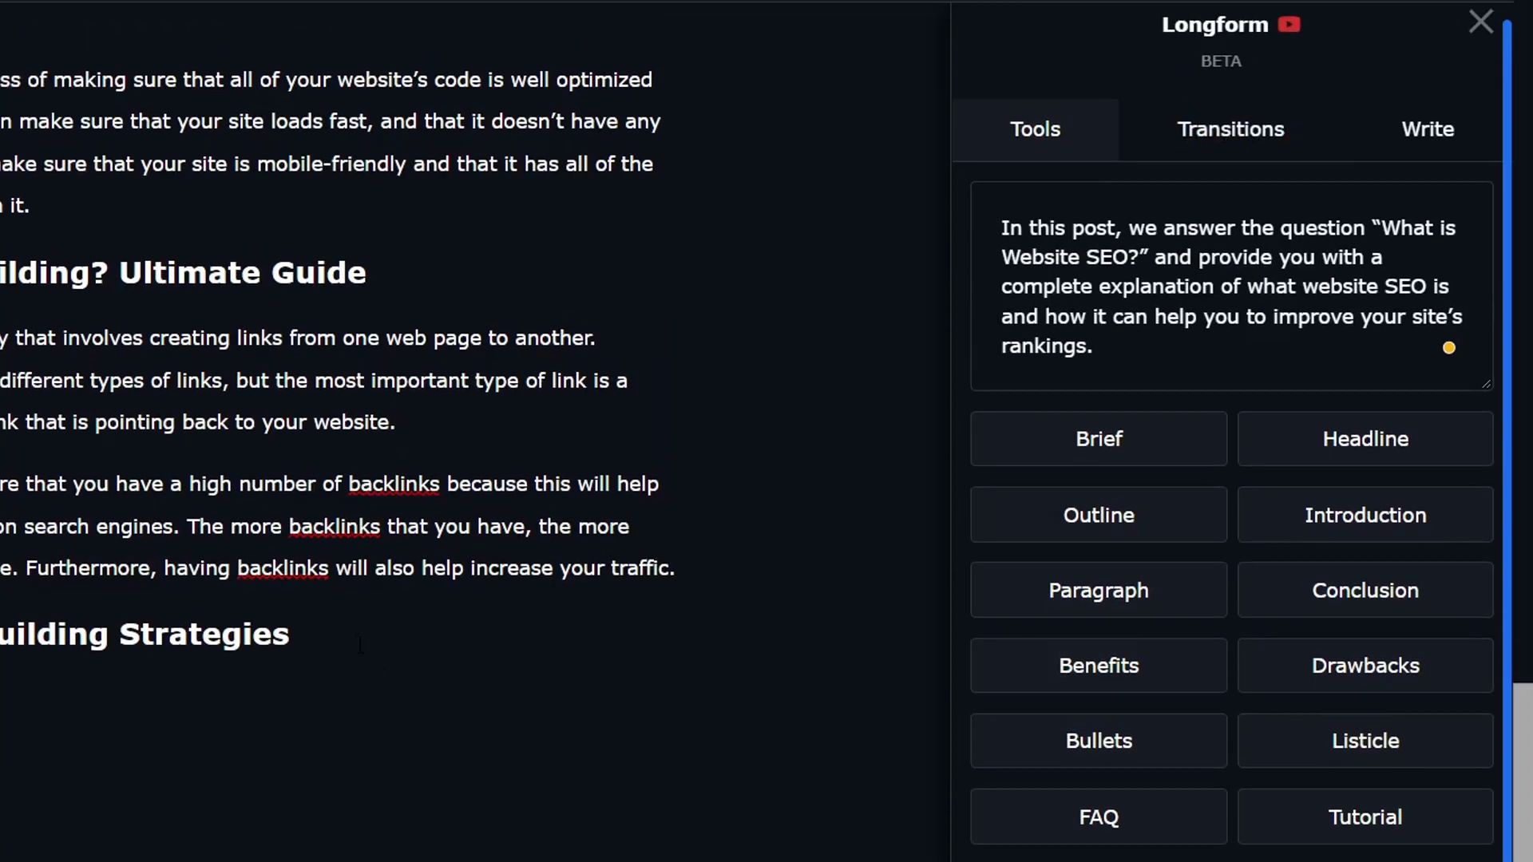
- Generate Paragraph text from the link building paragraphs together with the heading "The Best Link Building Strategies"
drag(360, 645, 0, 290)
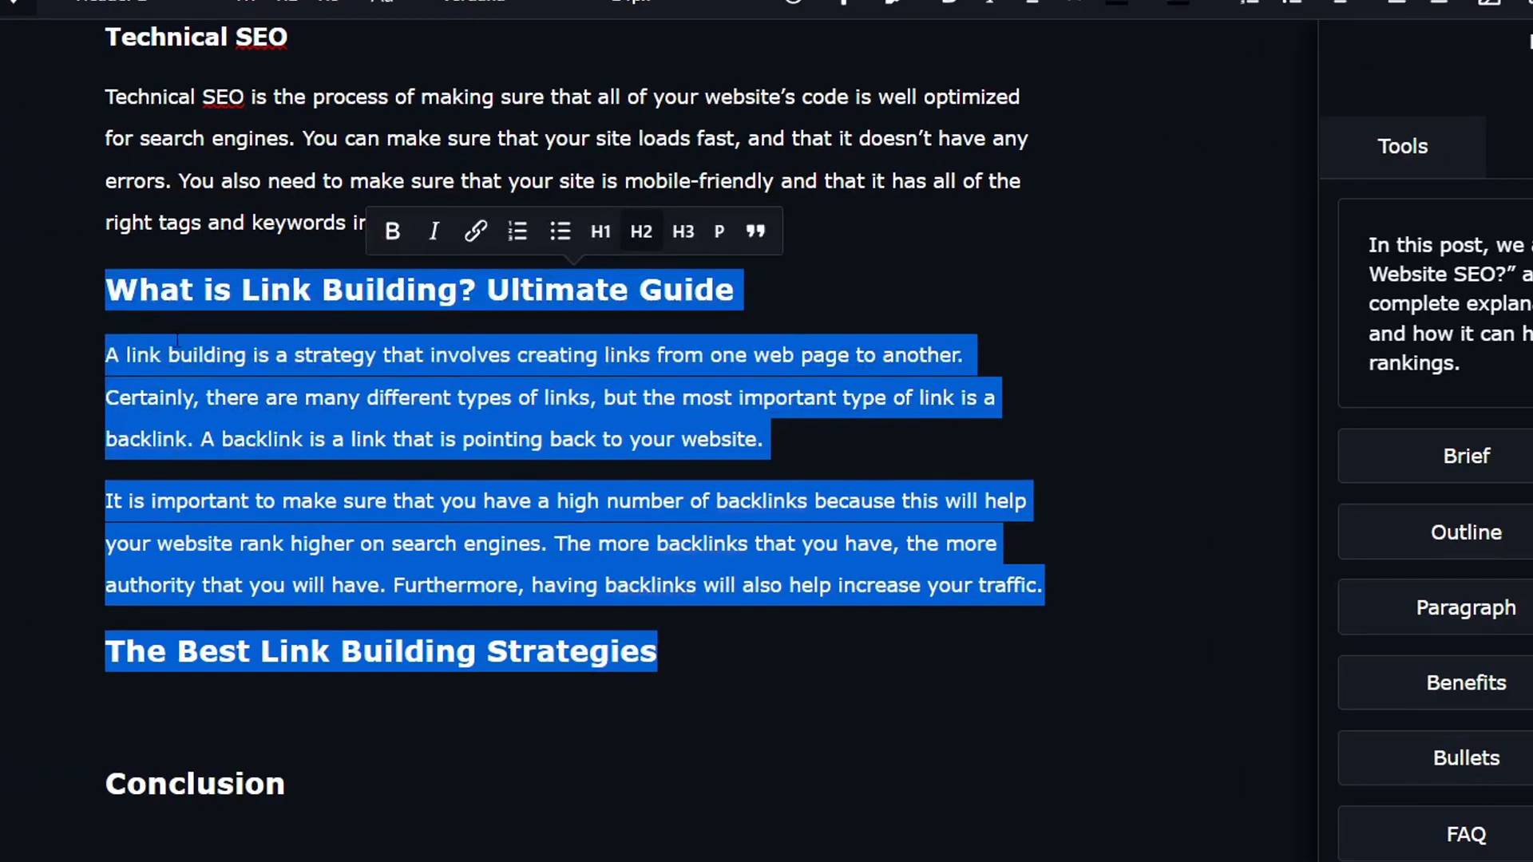
click(89, 354)
shift+click(666, 662)
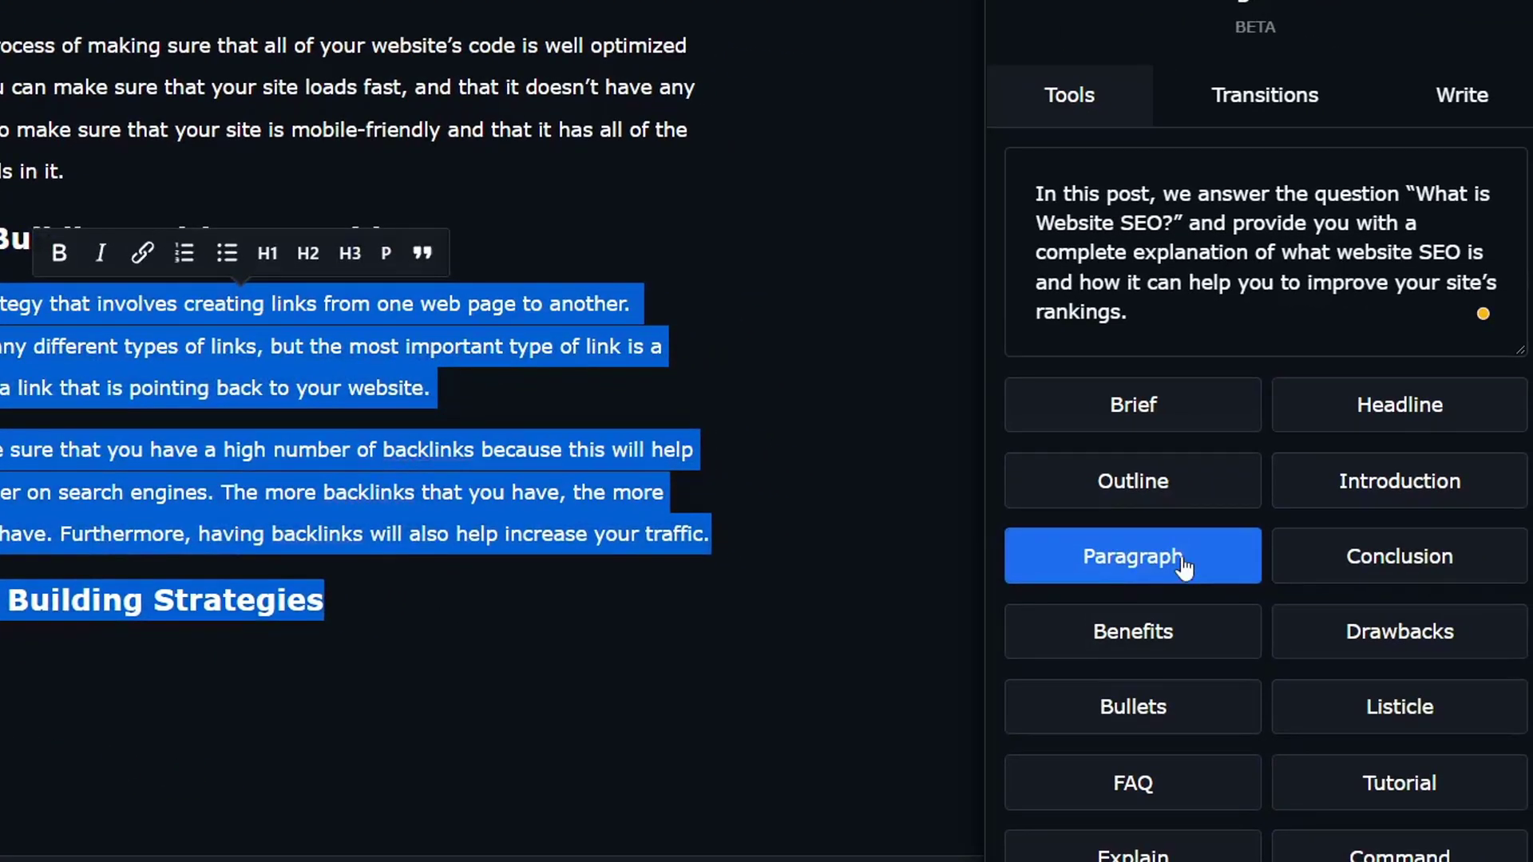
click(1466, 609)
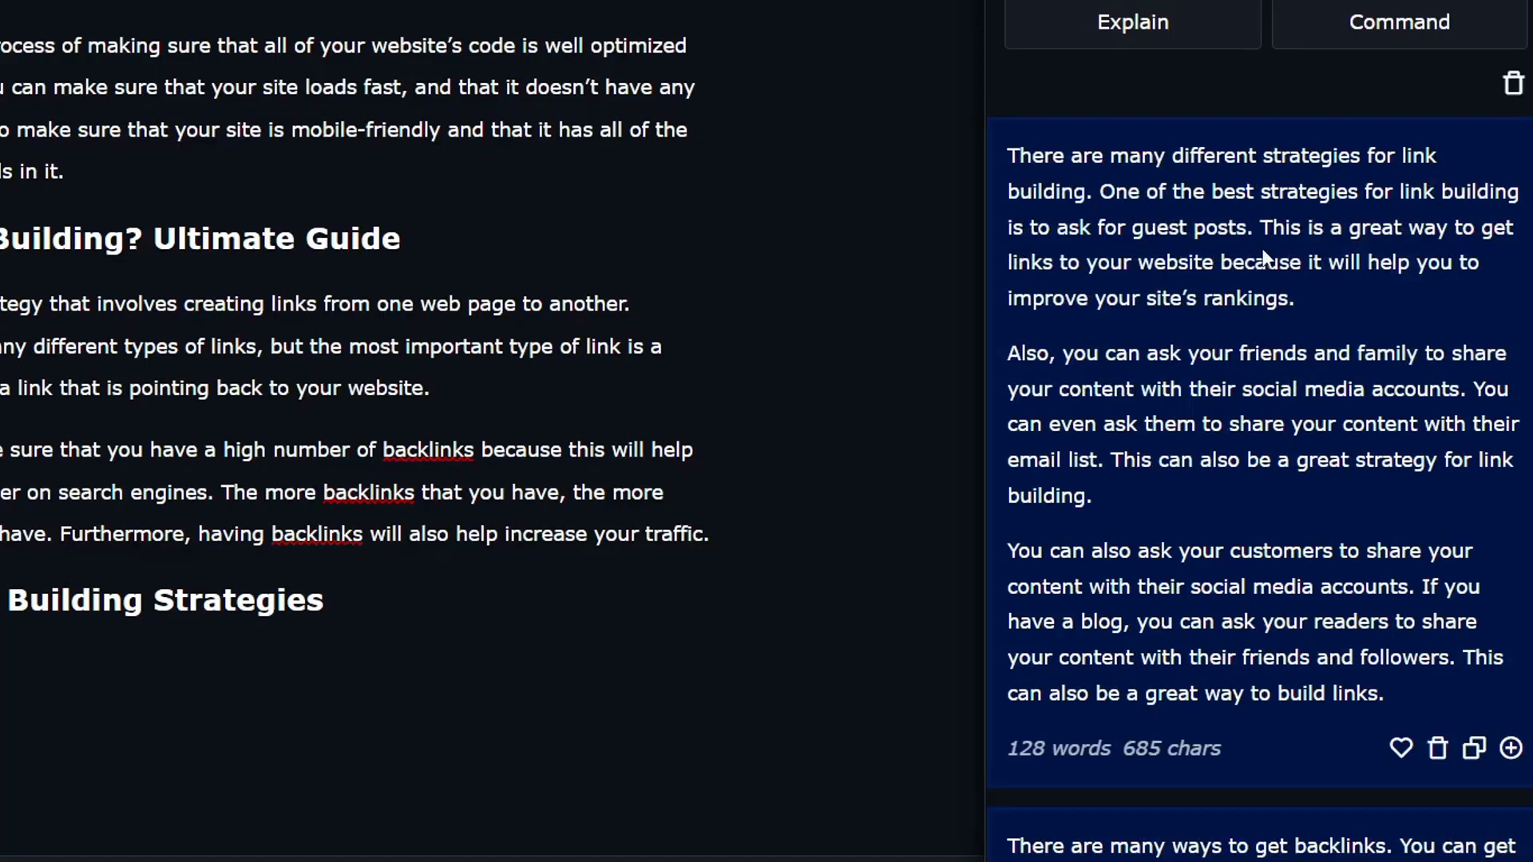
- Insert the first result, "There are many different strategies for link building", below "The Best Link Building Strategies" and delete the blank line before "Conclusion"
scroll(1344, 243, up, 2)
drag(1417, 812, 1345, 767)
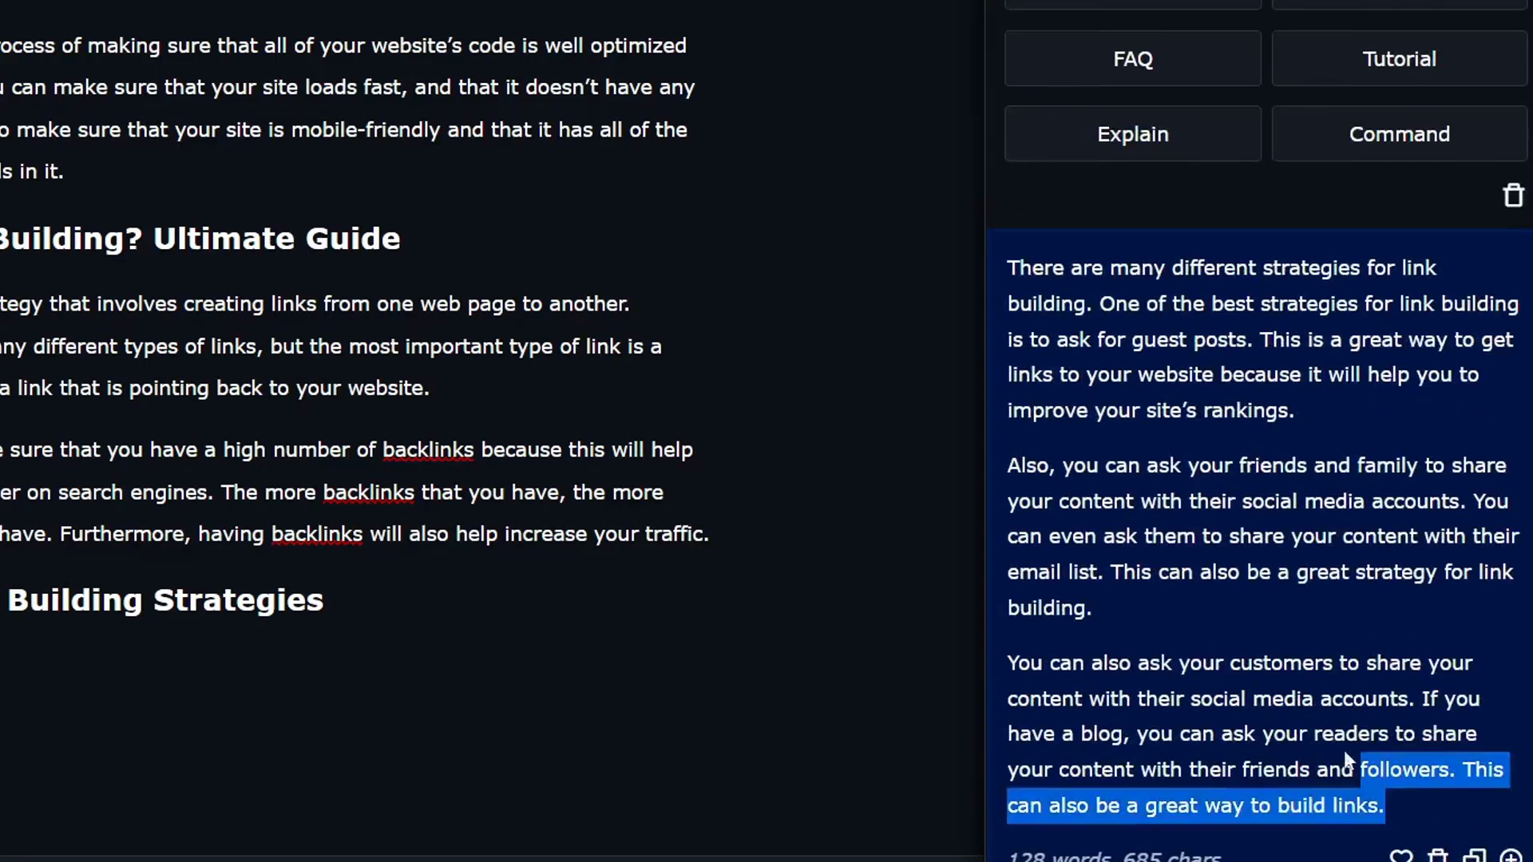
drag(1221, 536, 1008, 267)
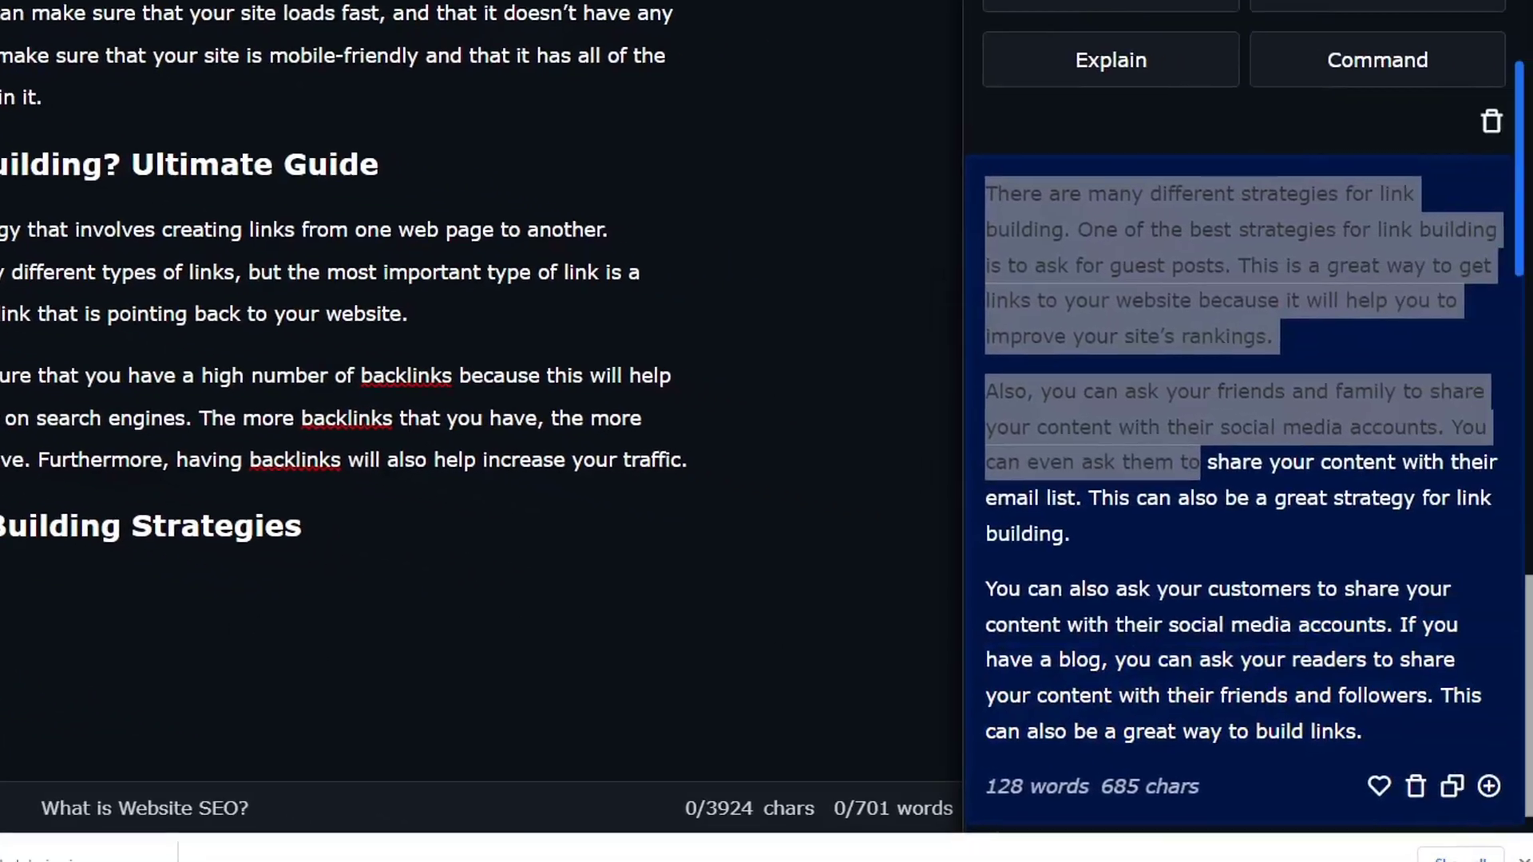
click(1532, 860)
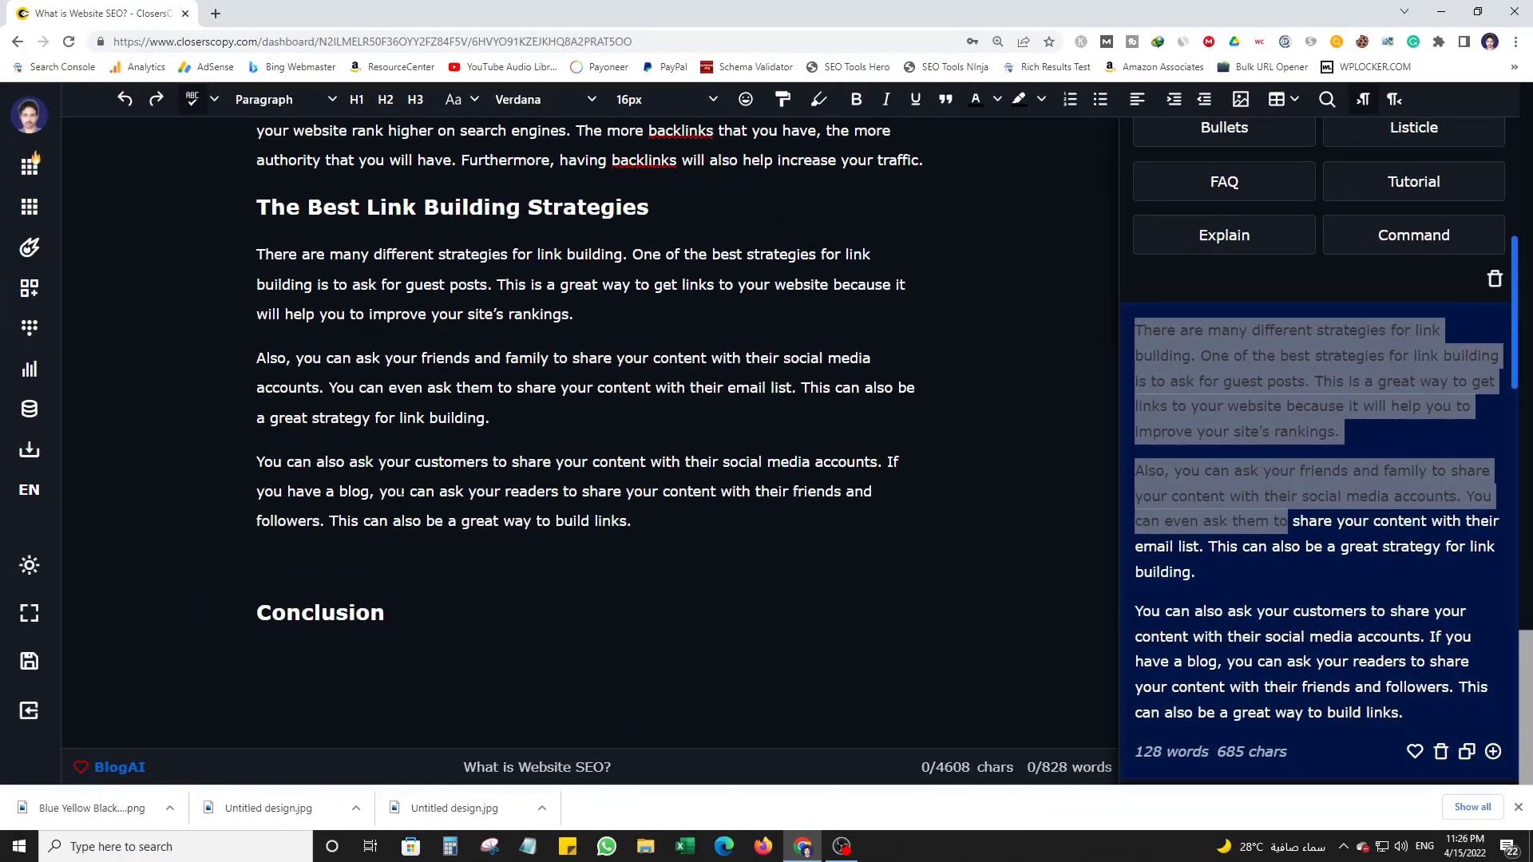
key(BackSpace)
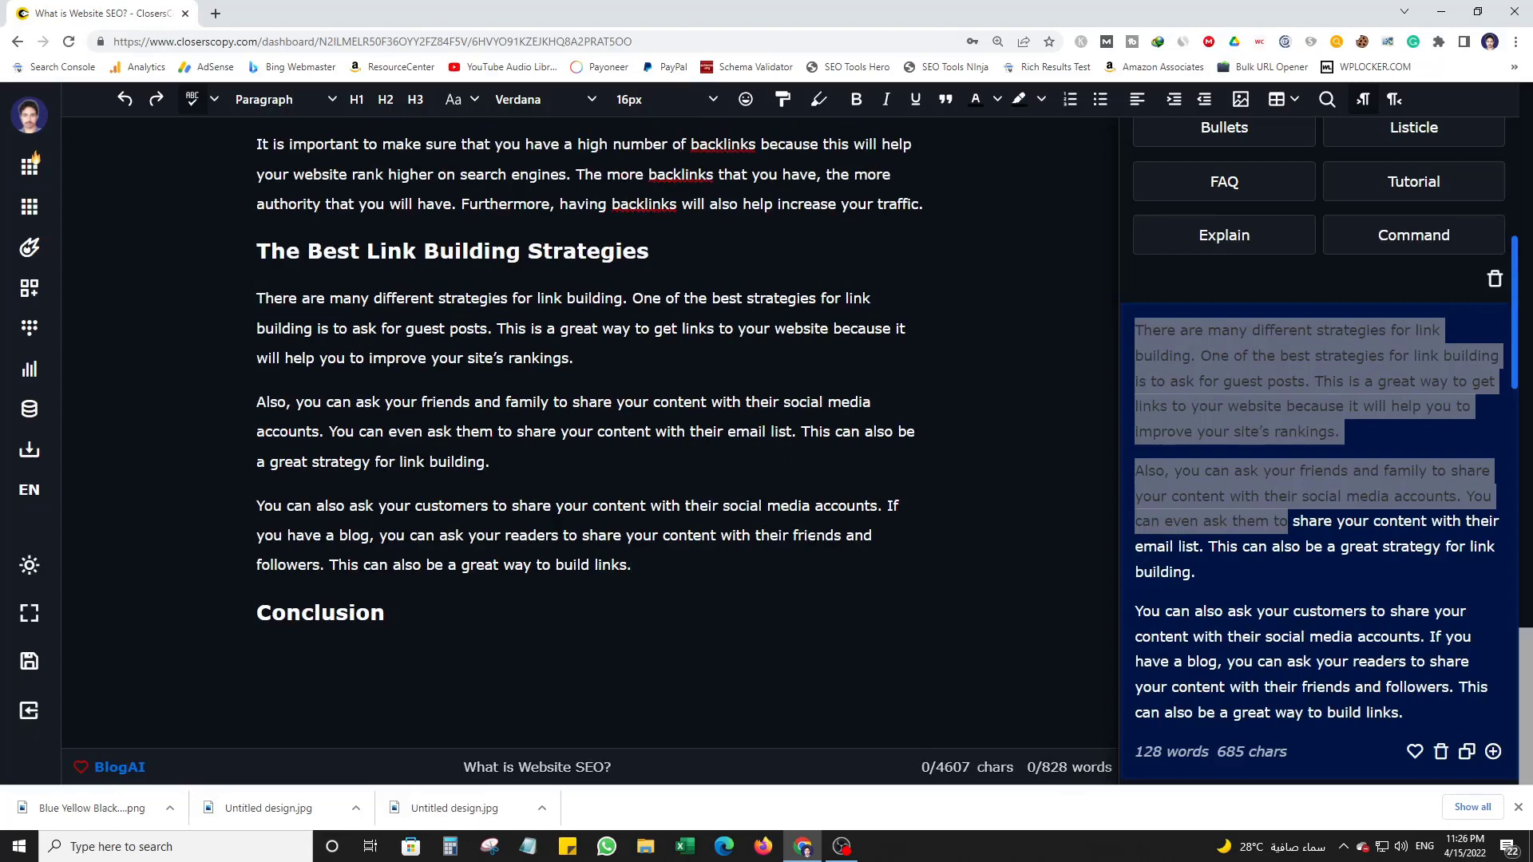
- Generate Conclusion text based on the heading "What is Website SEO? | Ultimate Guide"
click(475, 604)
scroll(1441, 511, up, 6)
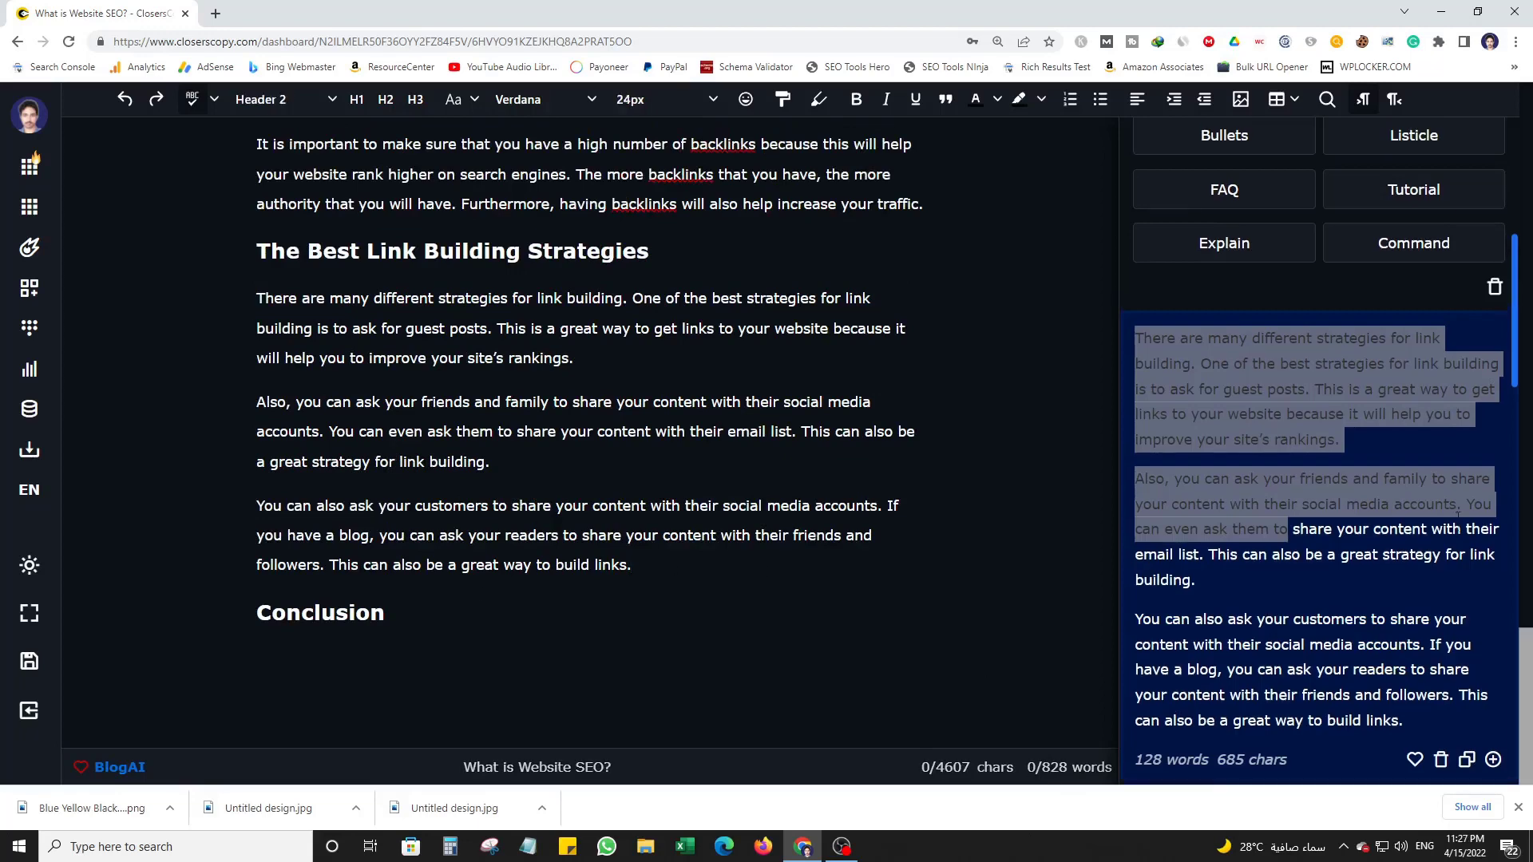
scroll(886, 420, up, 9)
scroll(885, 418, up, 10)
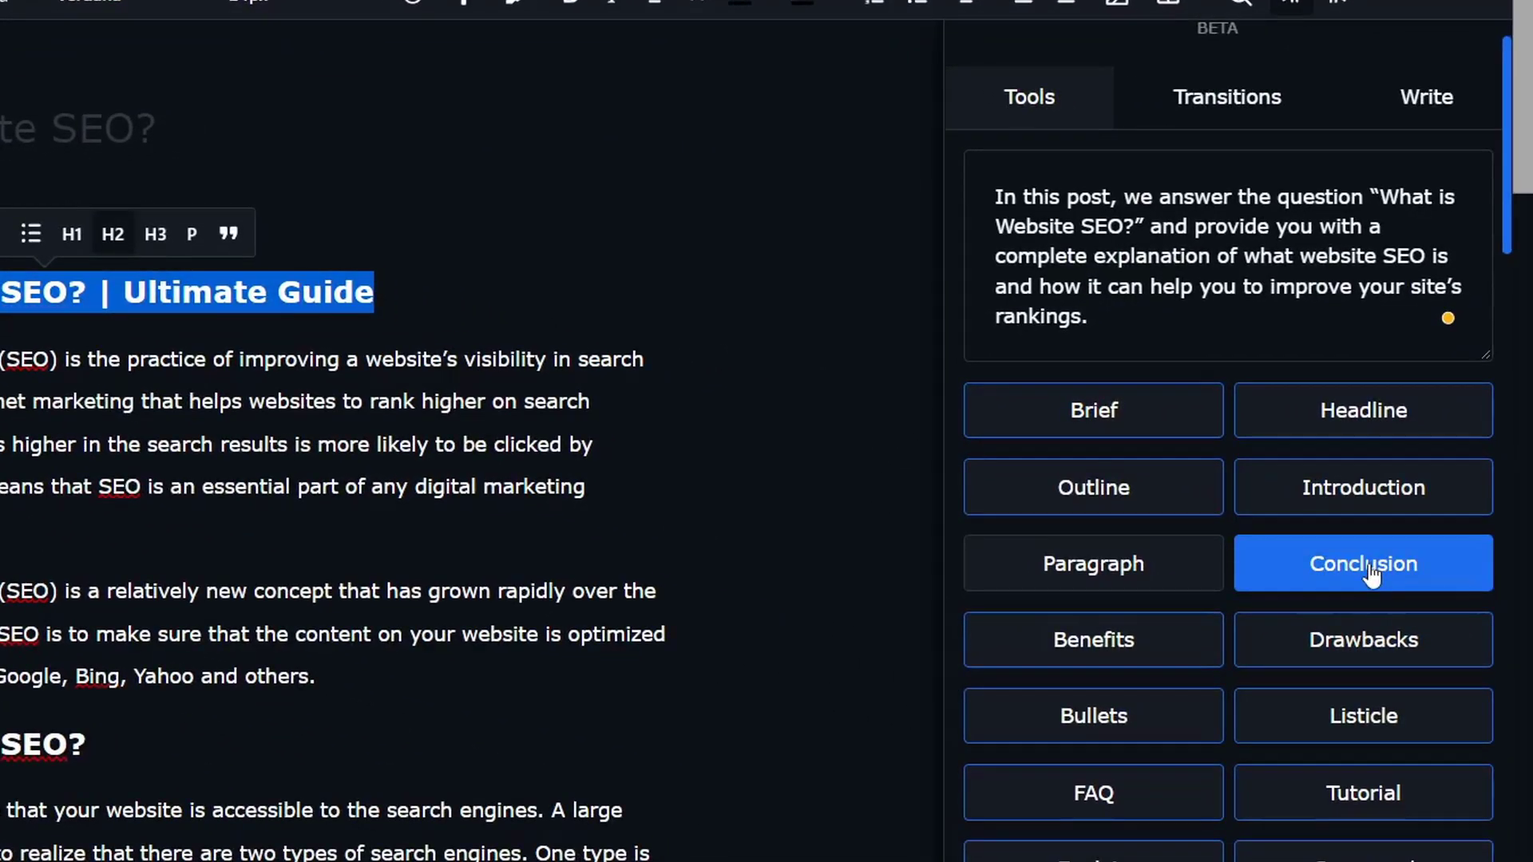
click(1375, 566)
scroll(688, 408, down, 20)
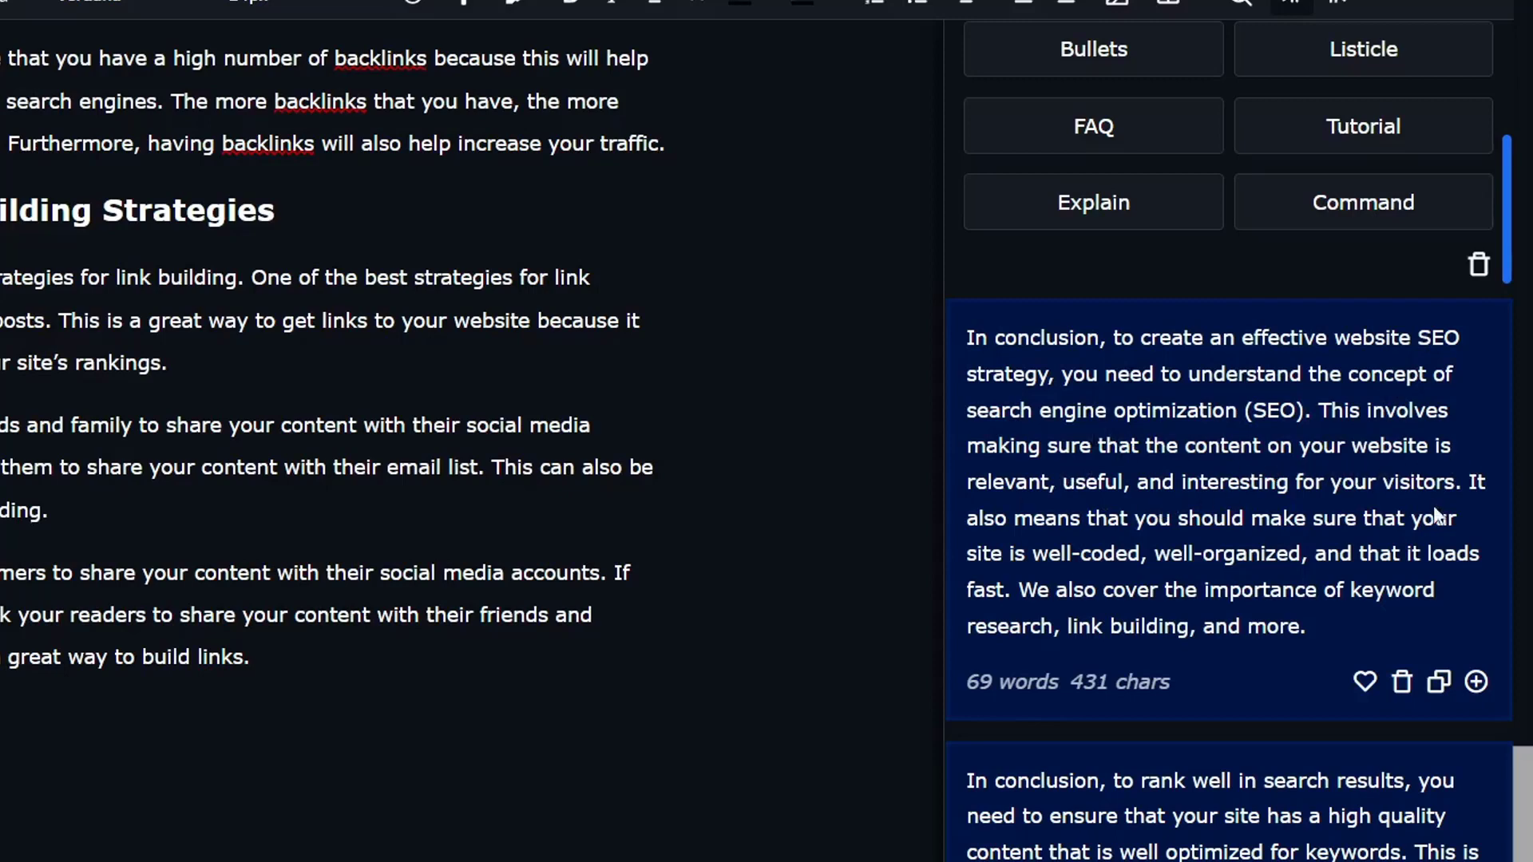
- Copy the first generated conclusion, "In conclusion, to create an effective website SEO strategy", below the Conclusion heading and add a new line after it
drag(1317, 631, 964, 338)
key(ctrl+c)
click(926, 749)
key(ctrl+v)
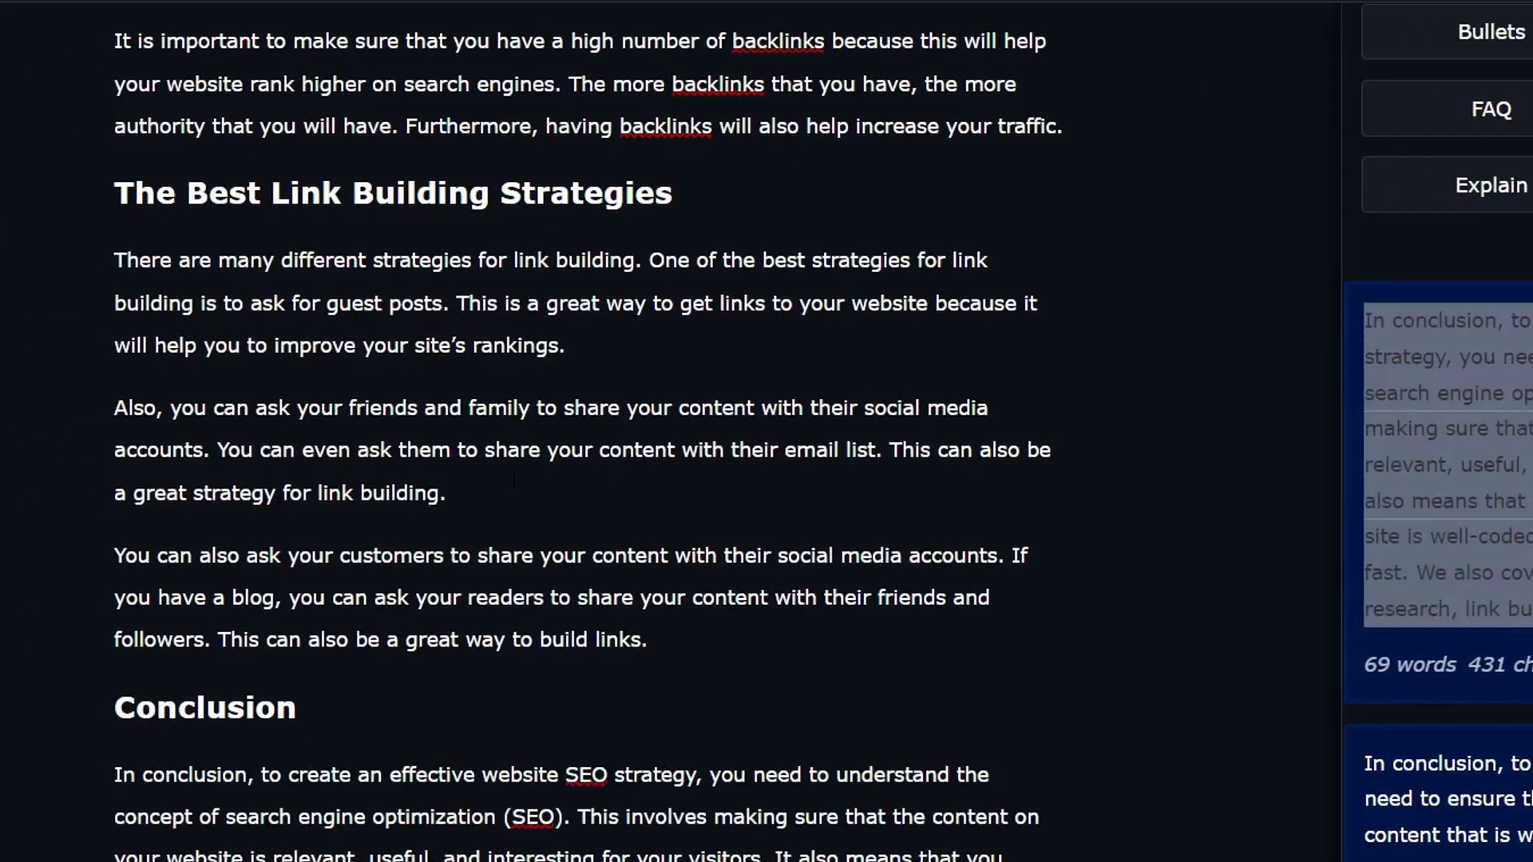
scroll(929, 735, down, 2)
key(Return)
scroll(922, 786, down, 1)
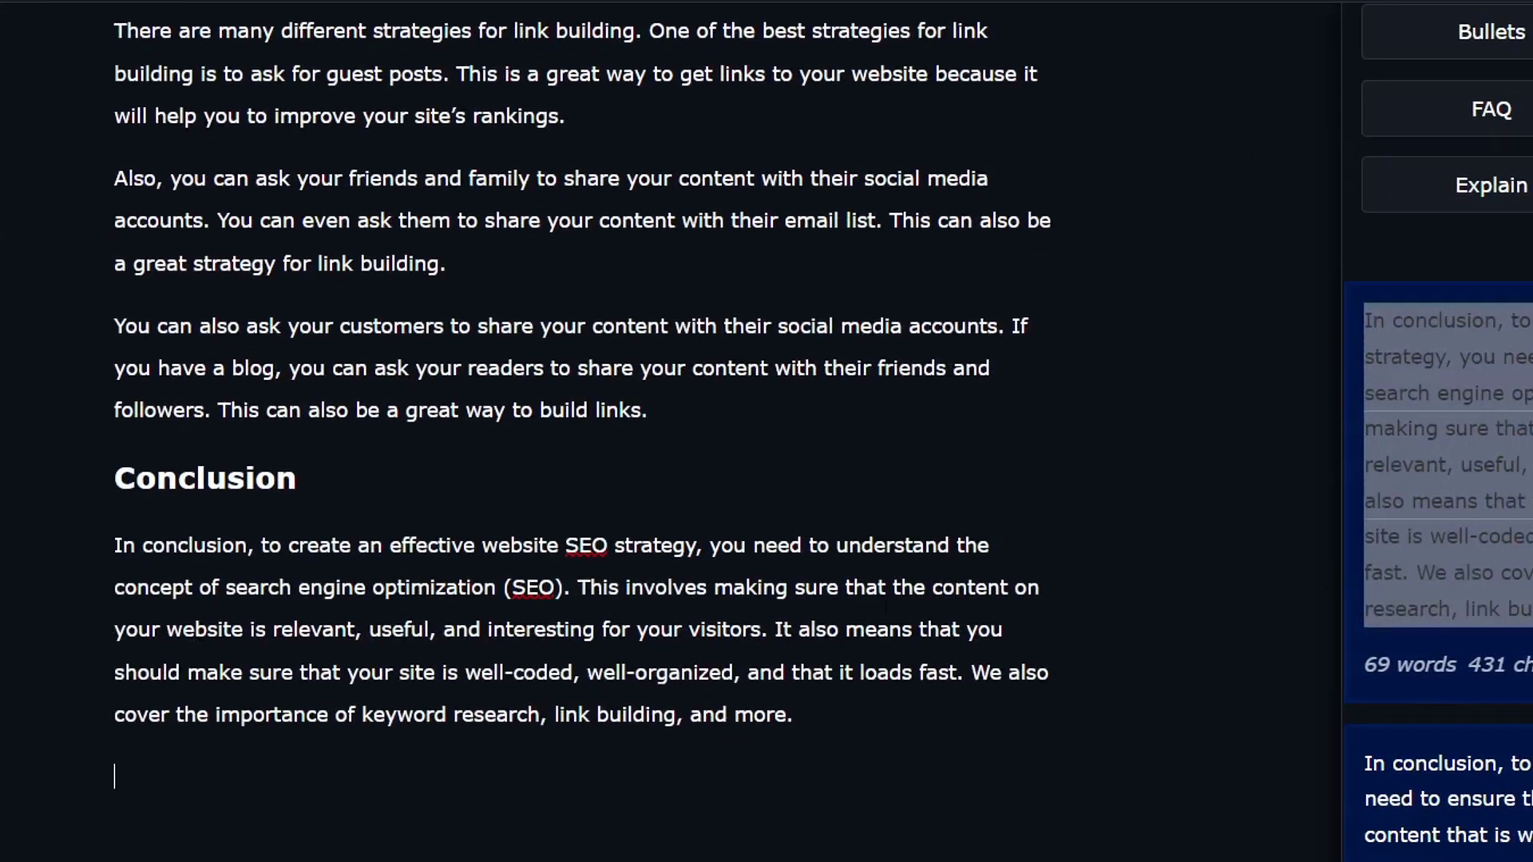
- Generate FAQ text for the heading "What is Website SEO? | Ultimate Guide" and review the results
scroll(942, 702, up, 20)
scroll(956, 634, up, 3)
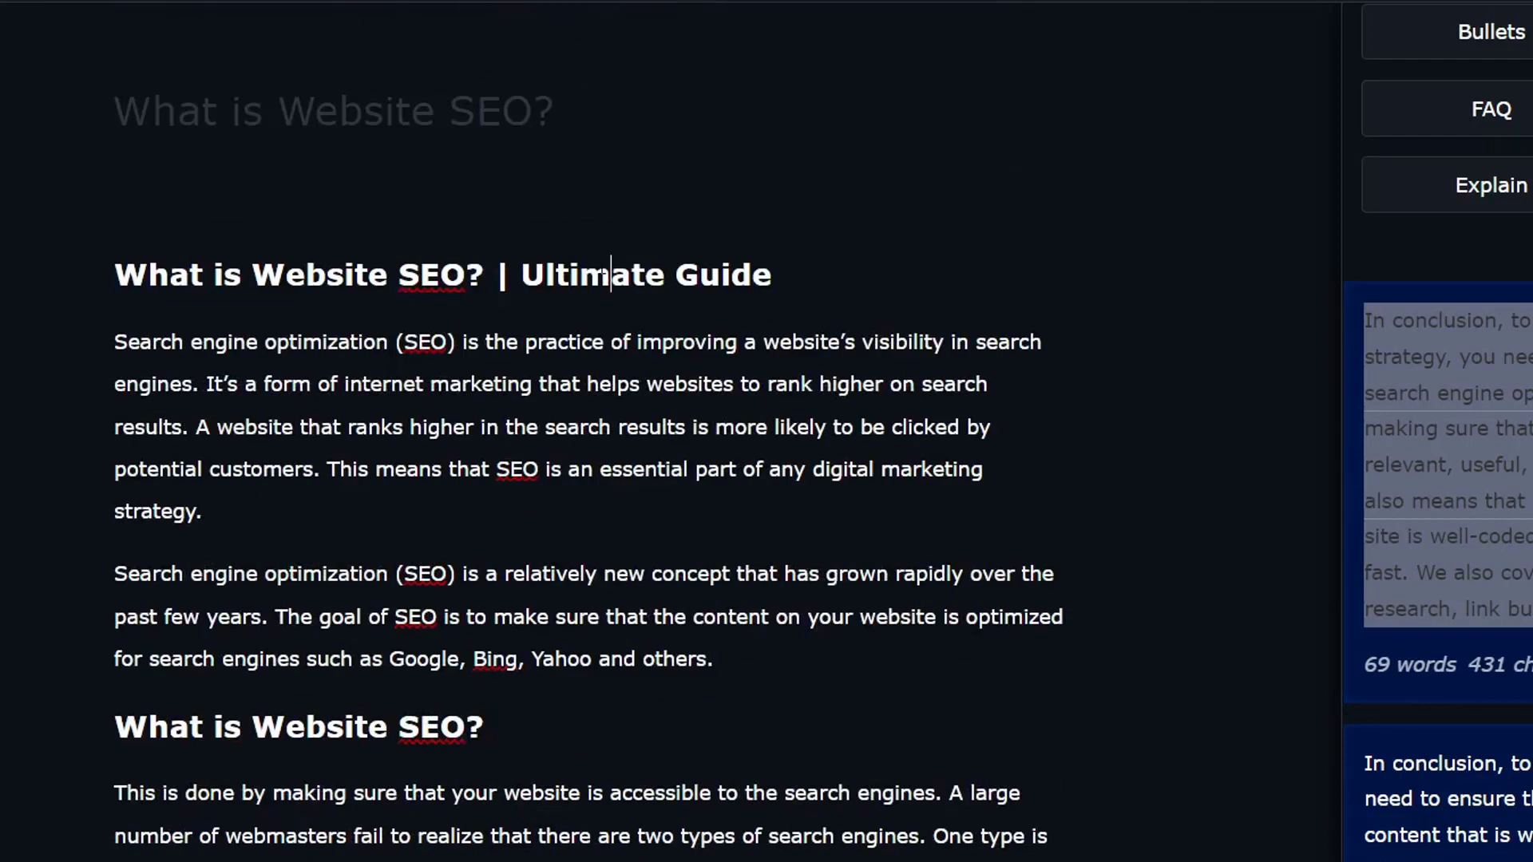
triple_click(602, 263)
scroll(1403, 657, up, 5)
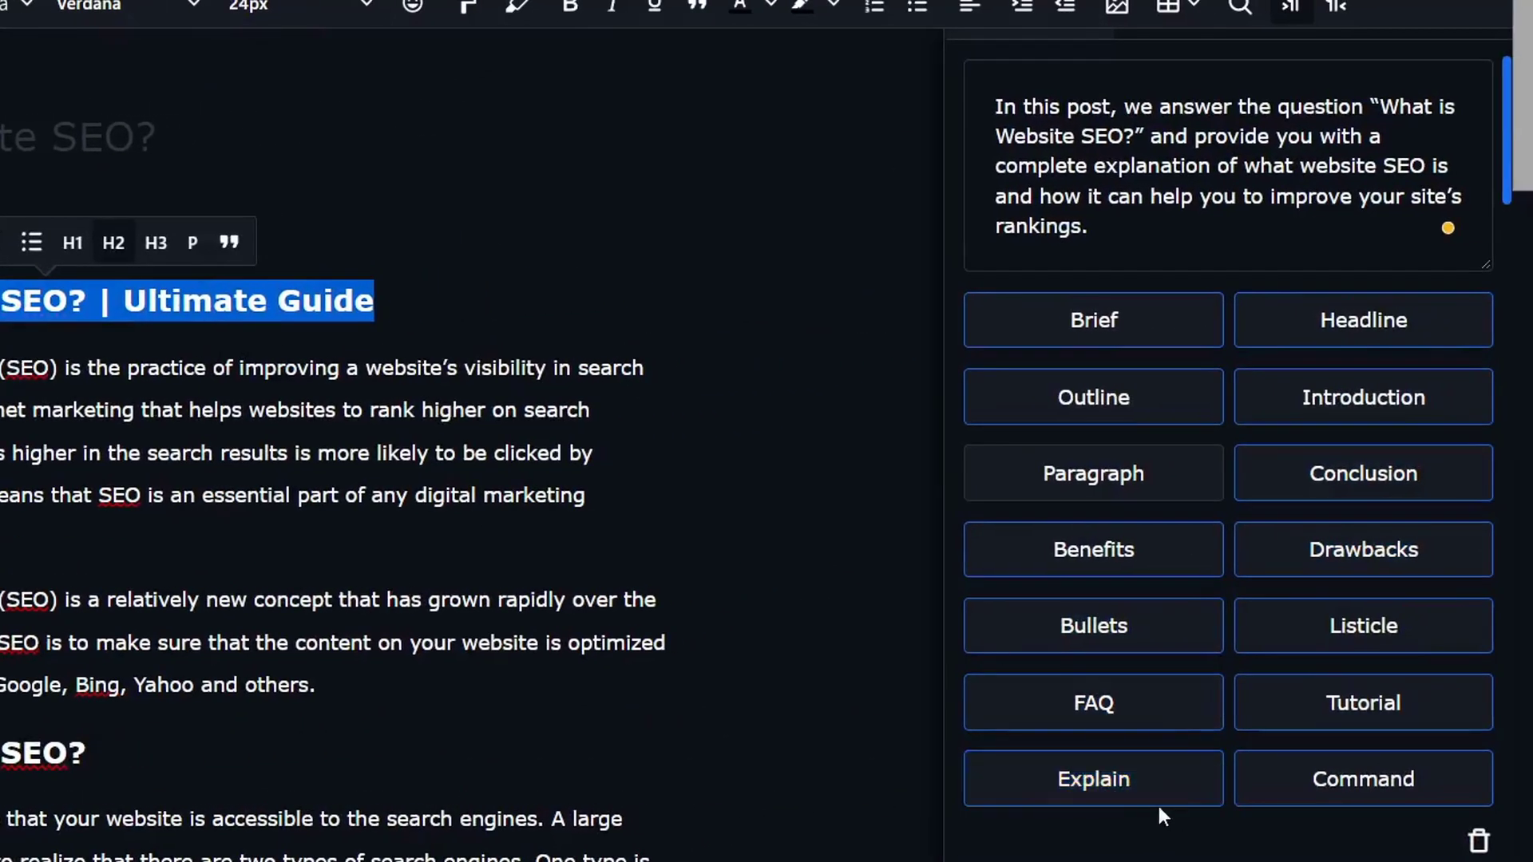
click(1109, 702)
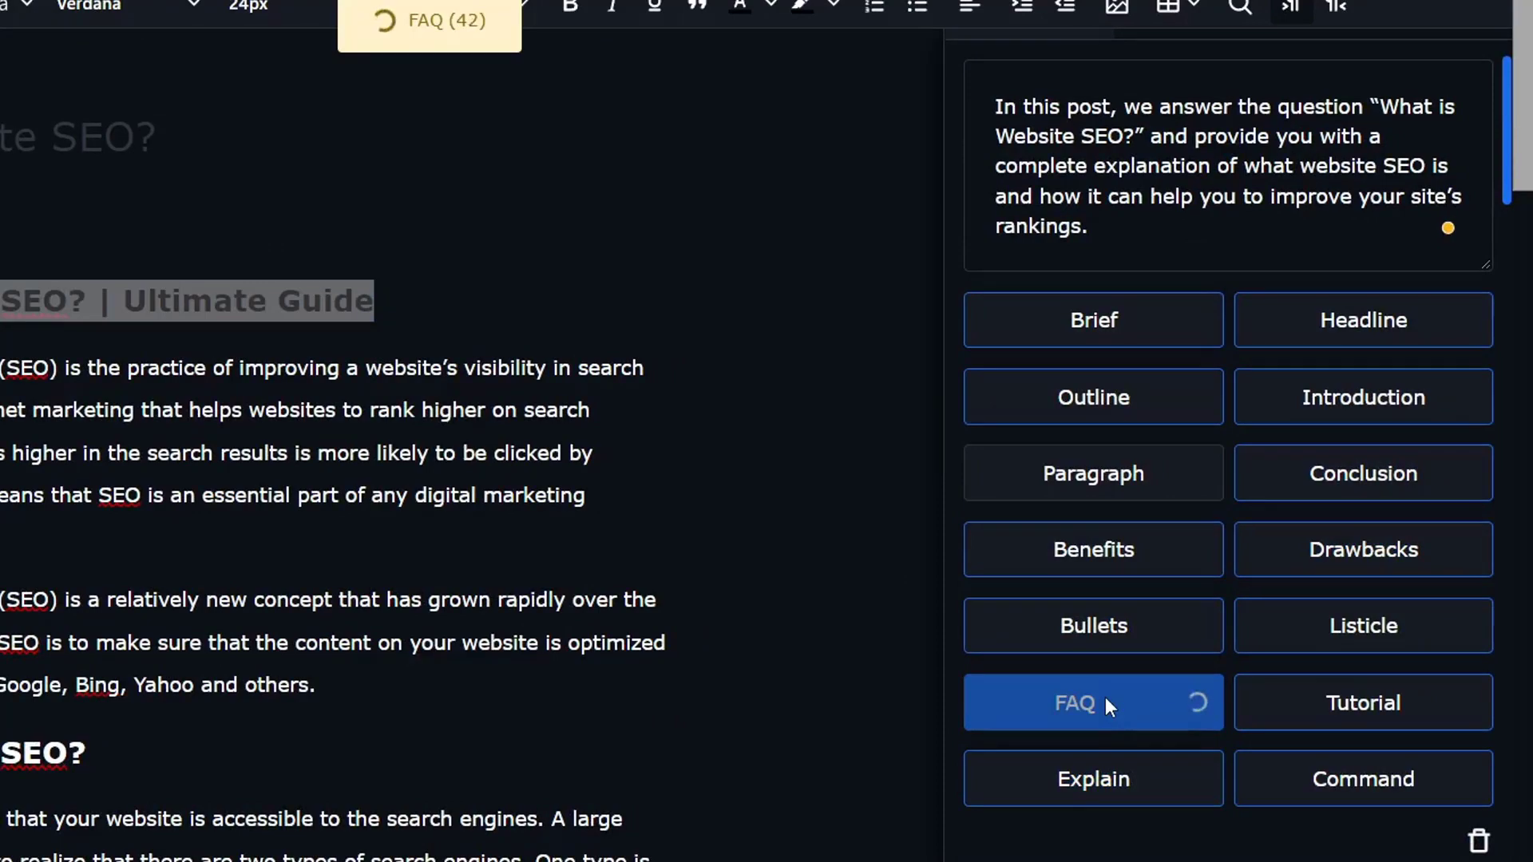
scroll(1228, 447, up, 10)
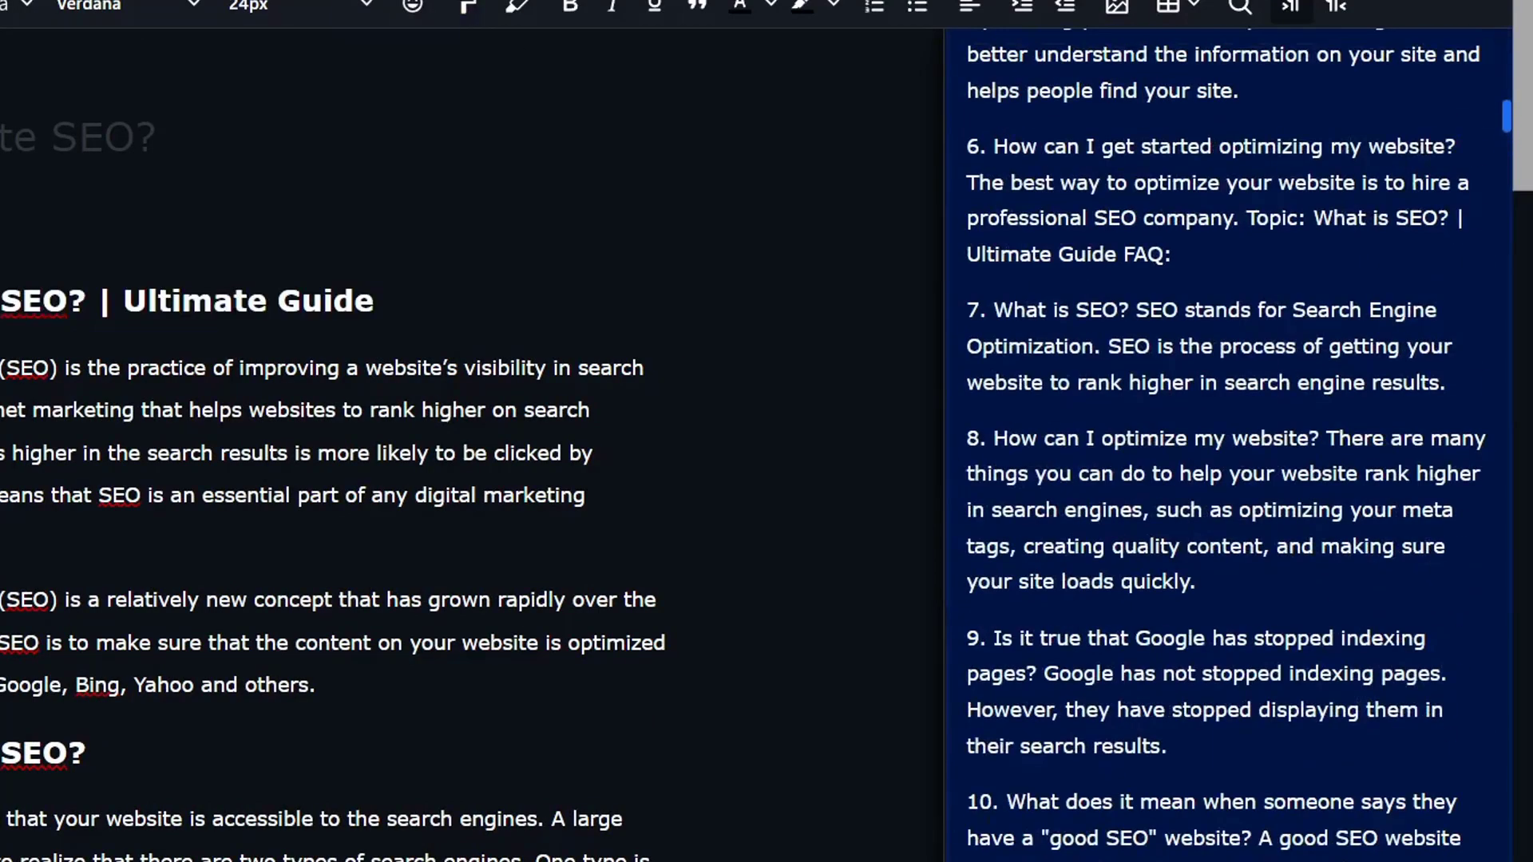
scroll(1327, 729, up, 12)
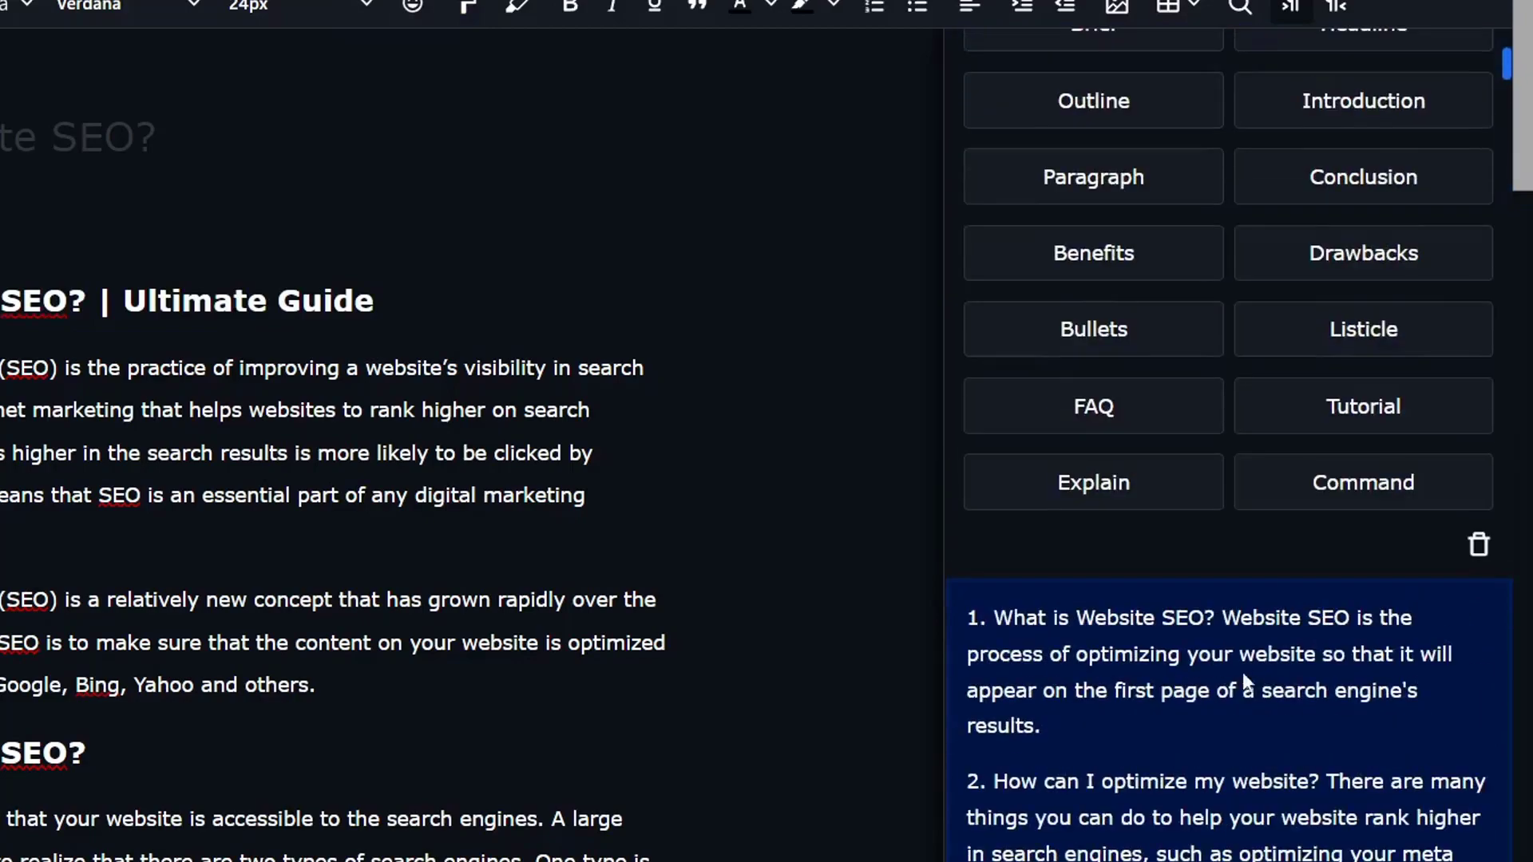
scroll(671, 575, down, 15)
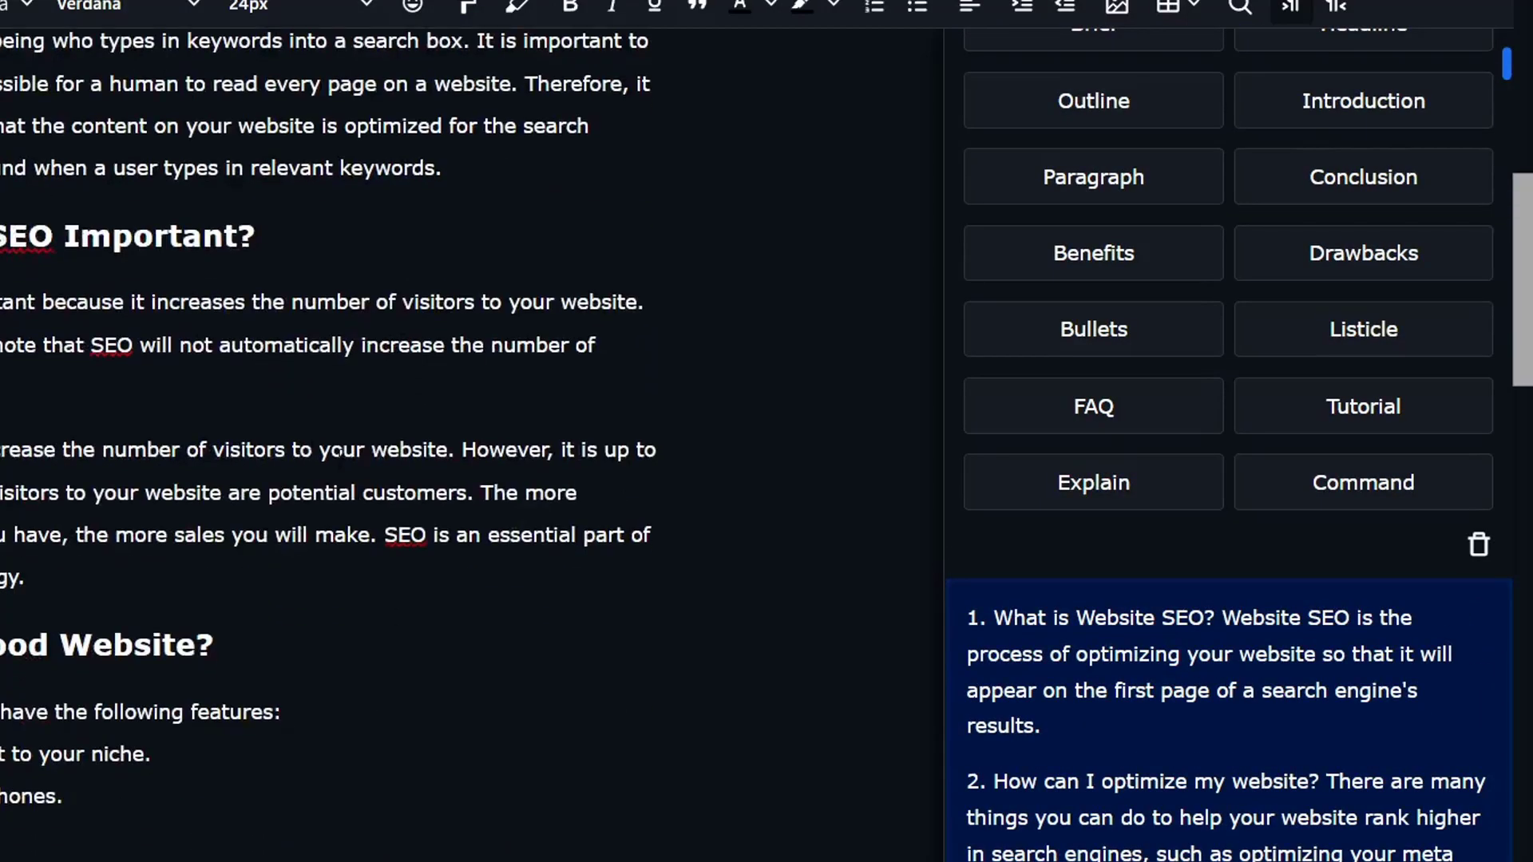
scroll(1061, 611, down, 3)
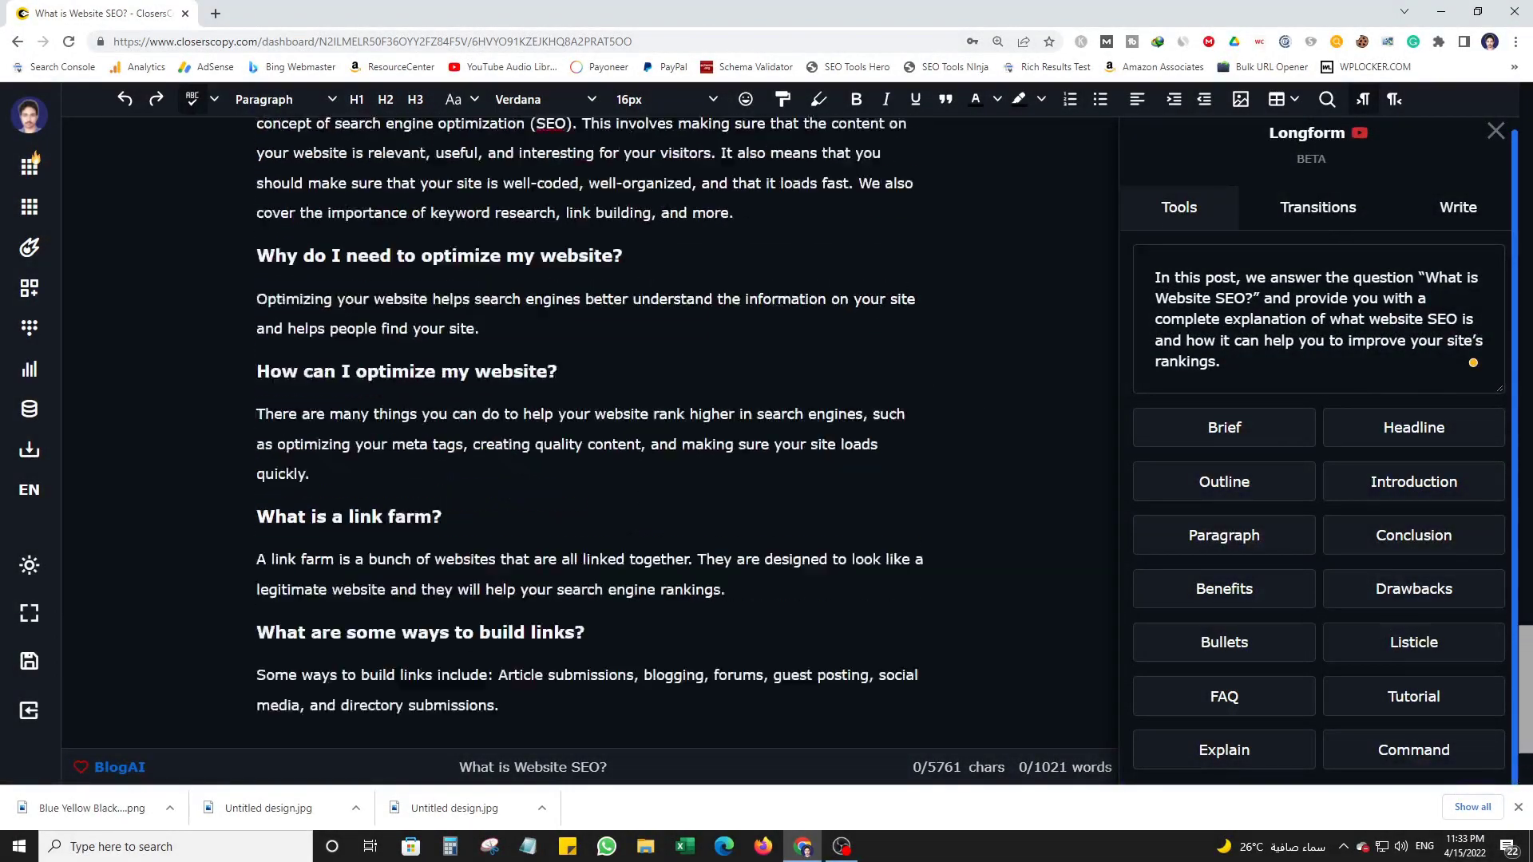
- Add a new line reading "FAQs |" between the conclusion paragraph and the question "Why do I need to optimize my website?"
scroll(591, 431, up, 3)
click(755, 431)
key(Return)
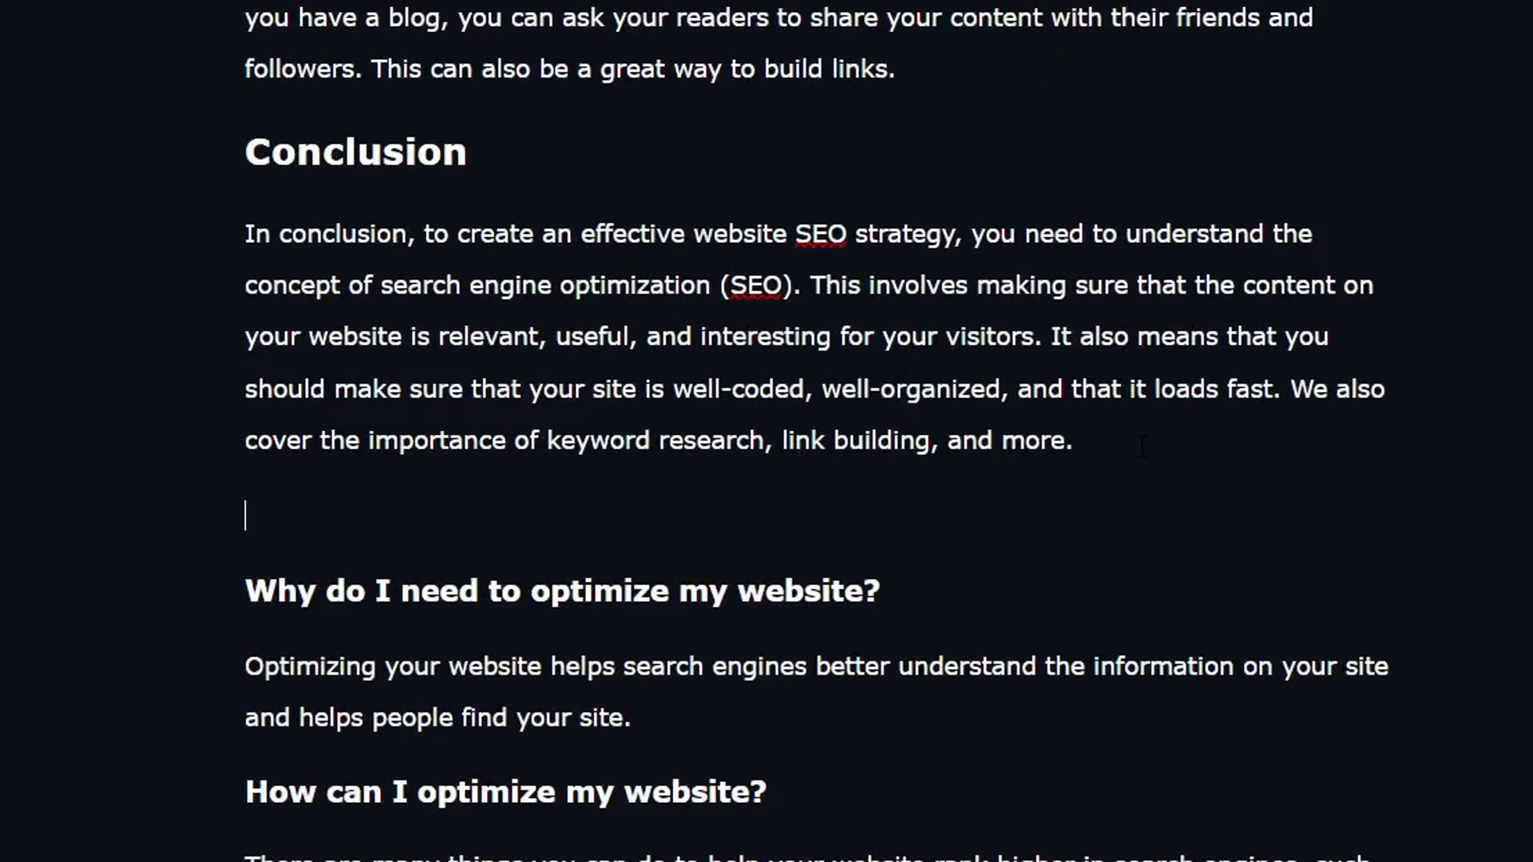
text(FOQ)
key(BackSpace)
key(BackSpace)
text(AS)
key(BackSpace)
text(Qs |)
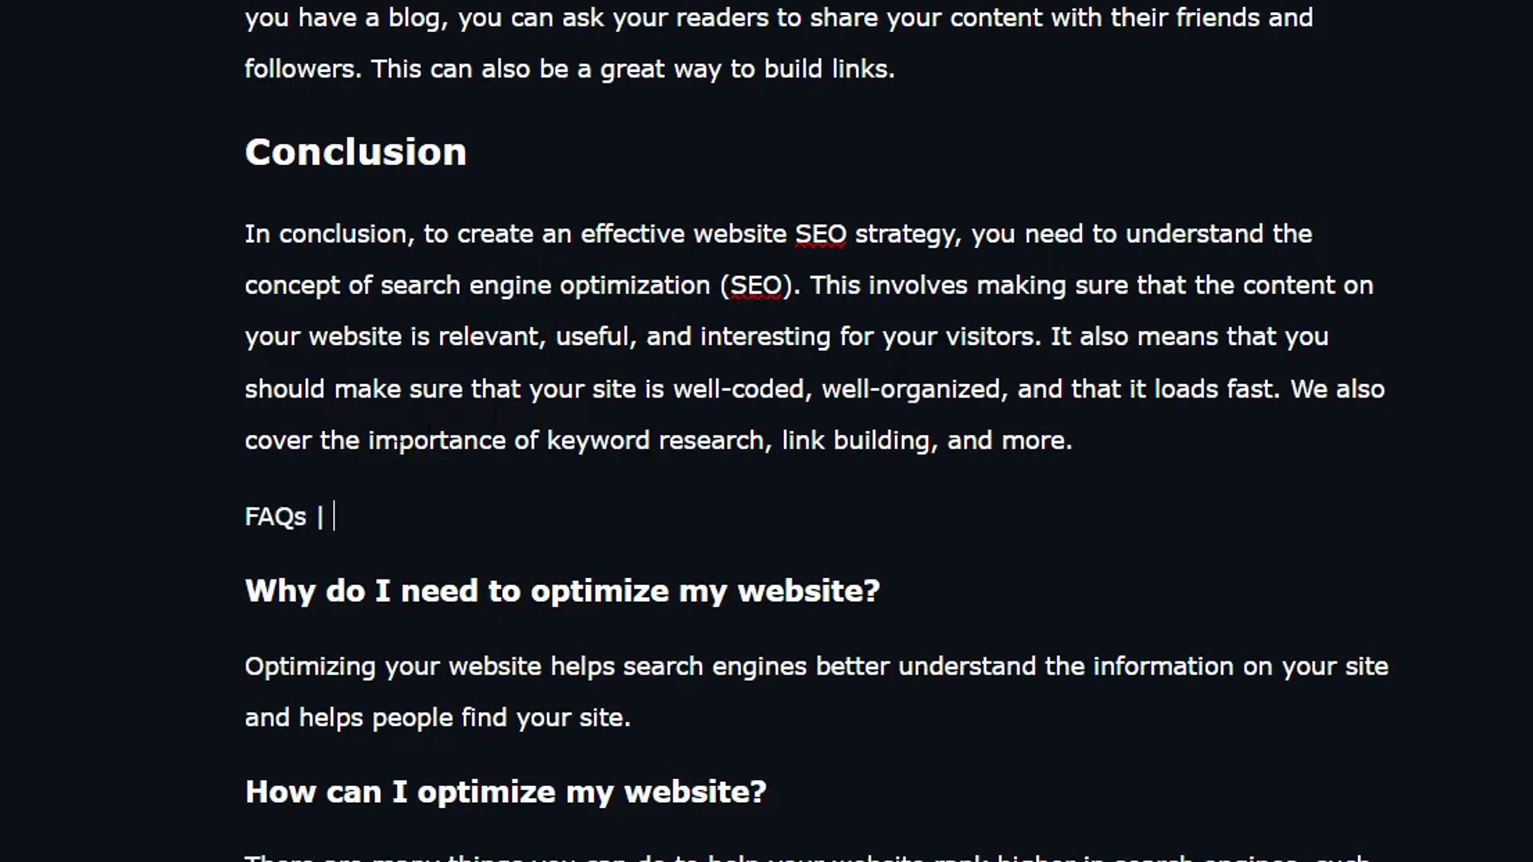
- Complete the FAQs line with the article's title heading, joined on the same line and shortened to "What is Website SEO?"
scroll(766, 431, up, 20)
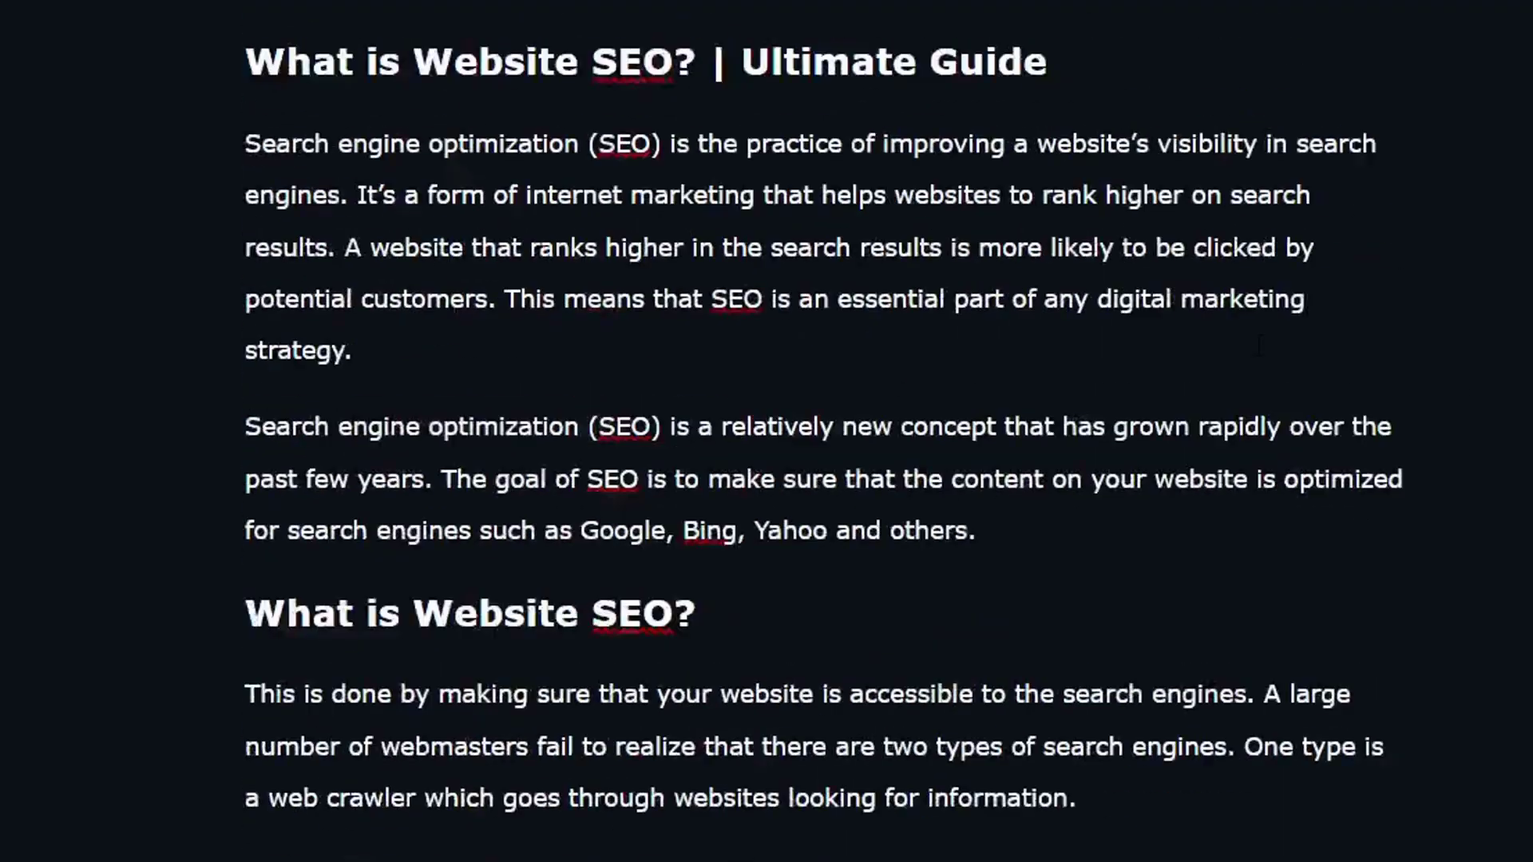
click(930, 223)
triple_click(930, 219)
scroll(1174, 355, down, 20)
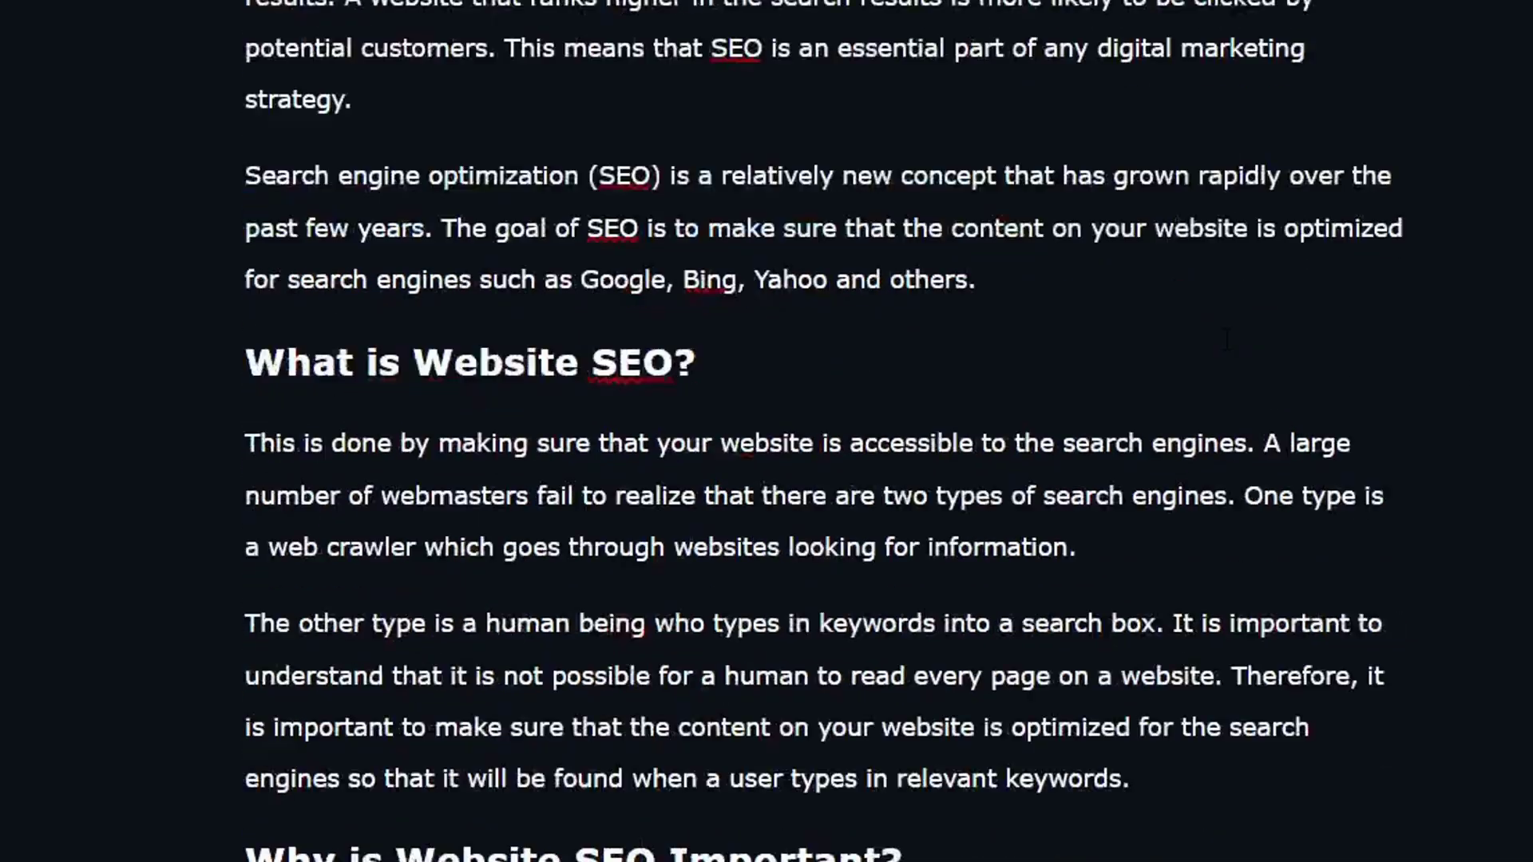
scroll(1173, 355, down, 10)
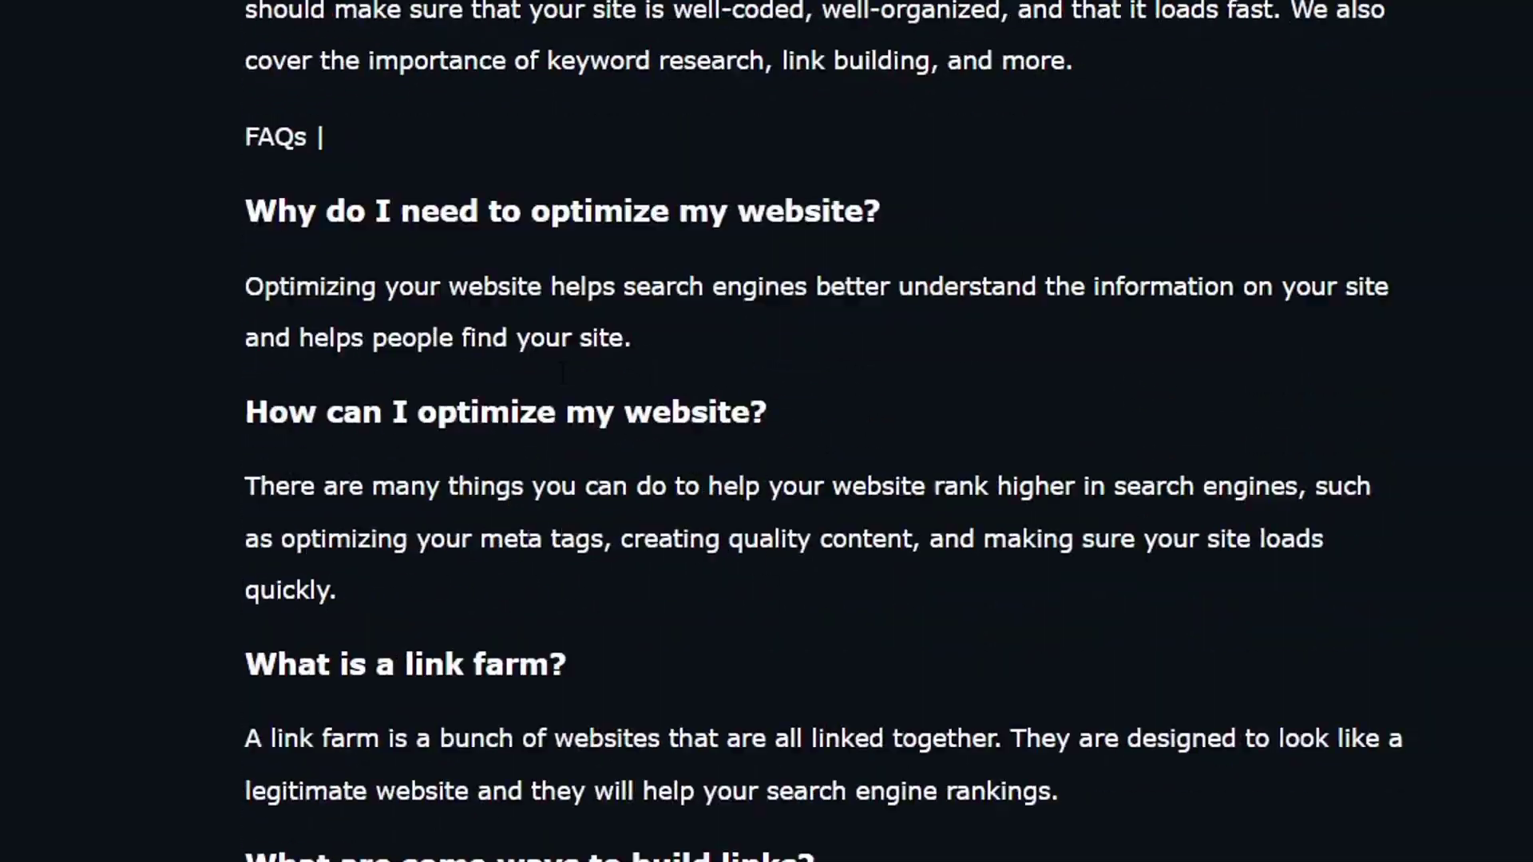
click(404, 106)
key(ctrl+v)
click(250, 190)
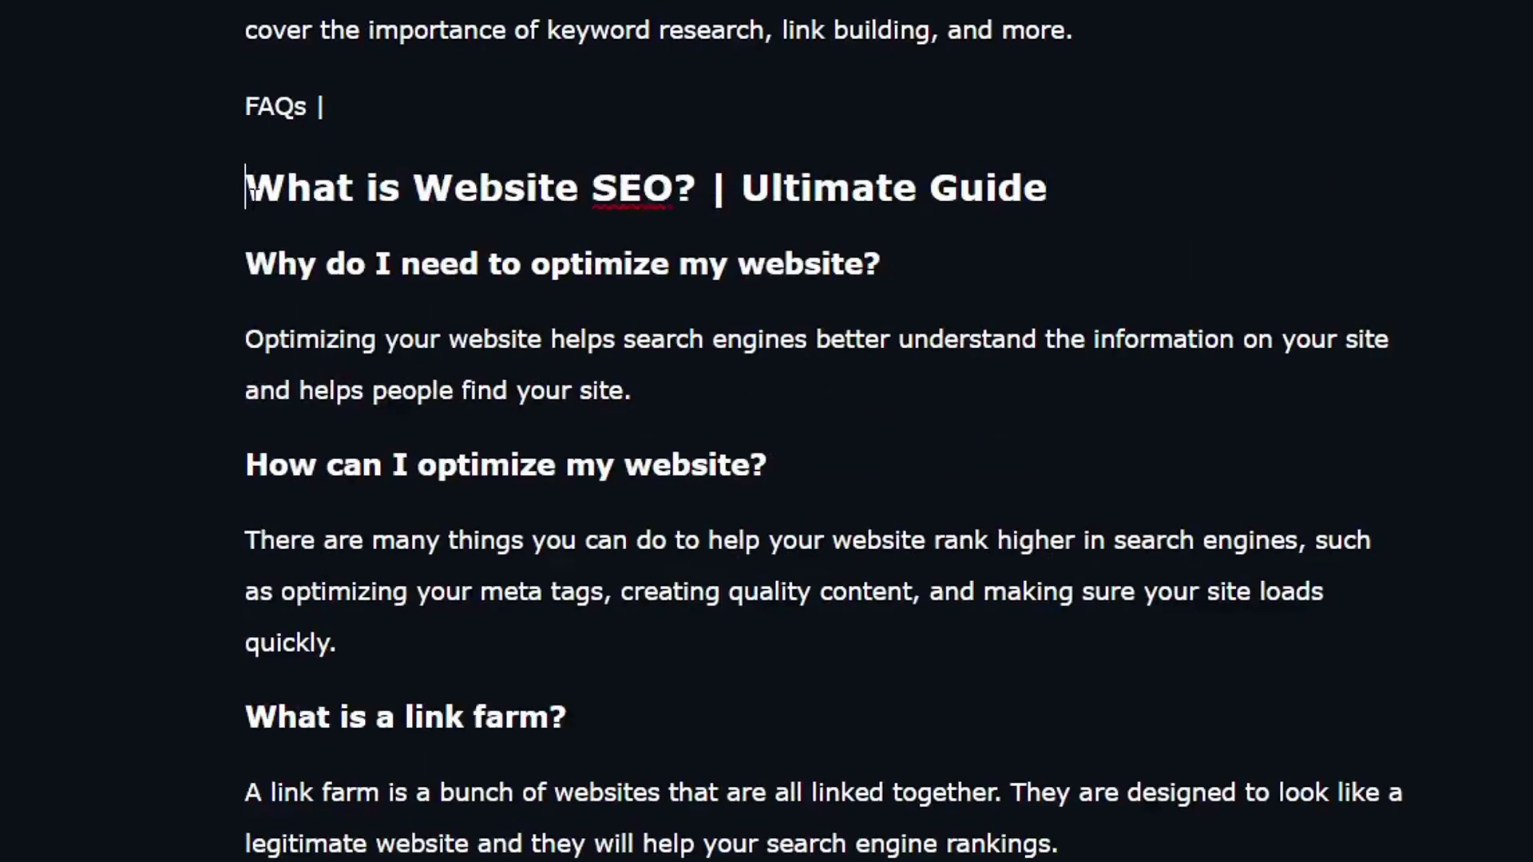
key(BackSpace)
drag(825, 137, 606, 106)
key(BackSpace)
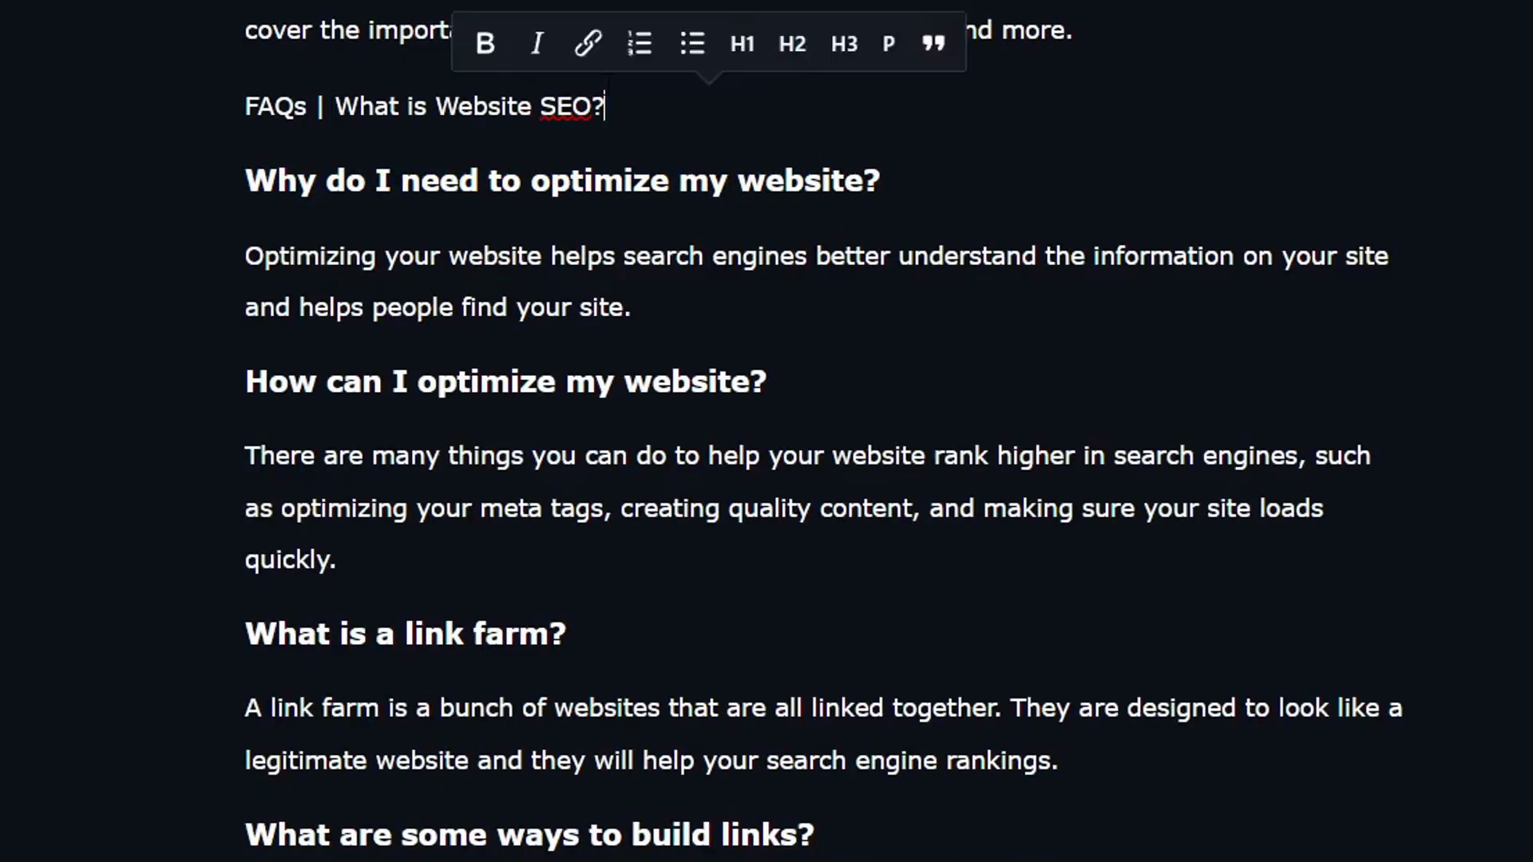
- Copy the line "FAQs | What is Website SEO?" and format it as a level 2 heading
triple_click(570, 107)
key(ctrl+c)
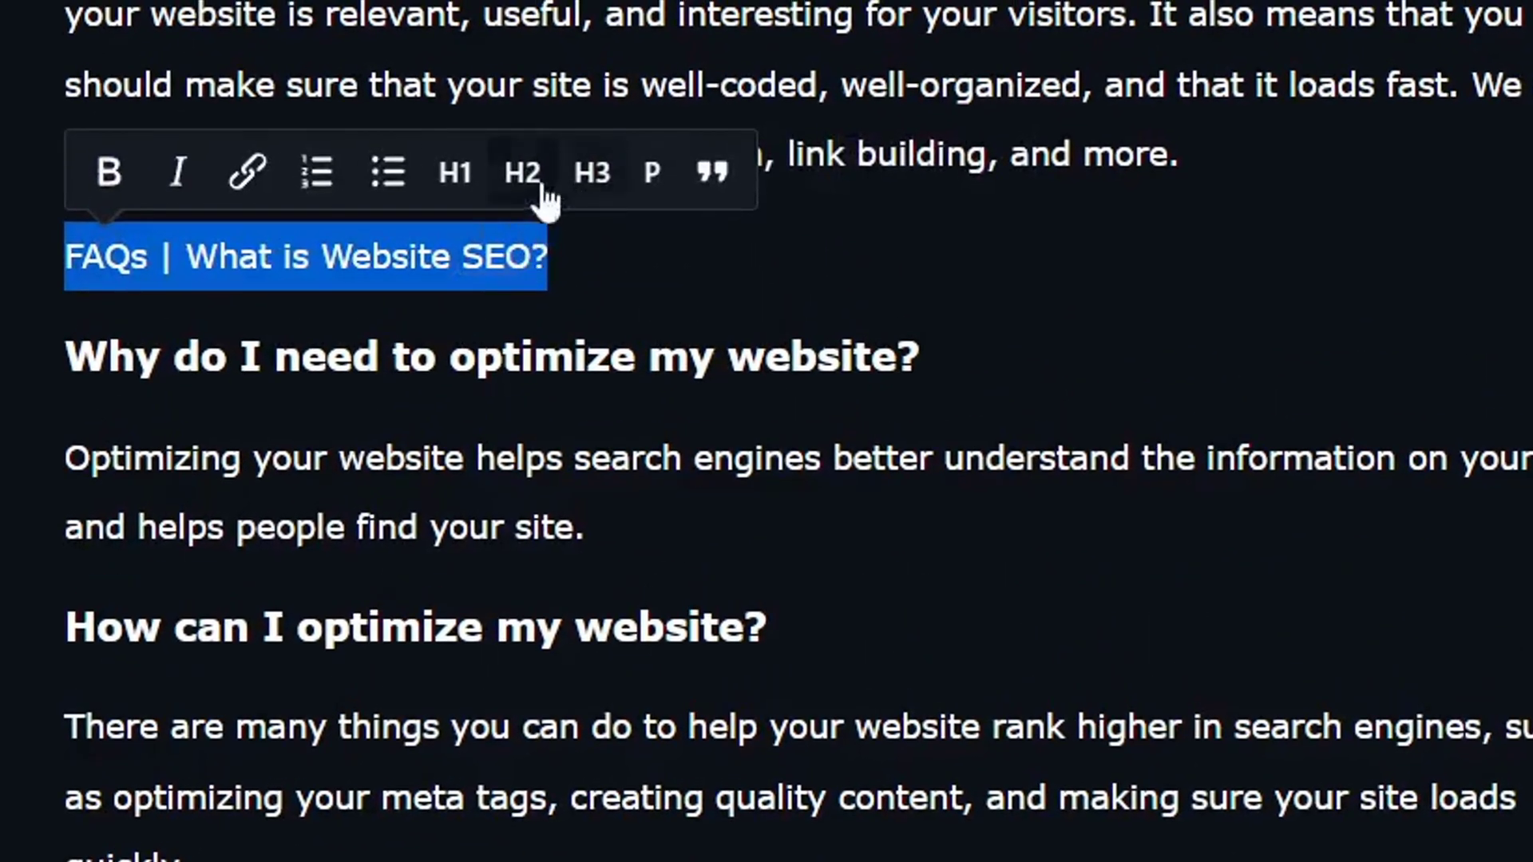
click(541, 189)
- Extend the Conclusion heading on the same line with the copied text "| What is Website SEO?"
scroll(766, 431, up, 5)
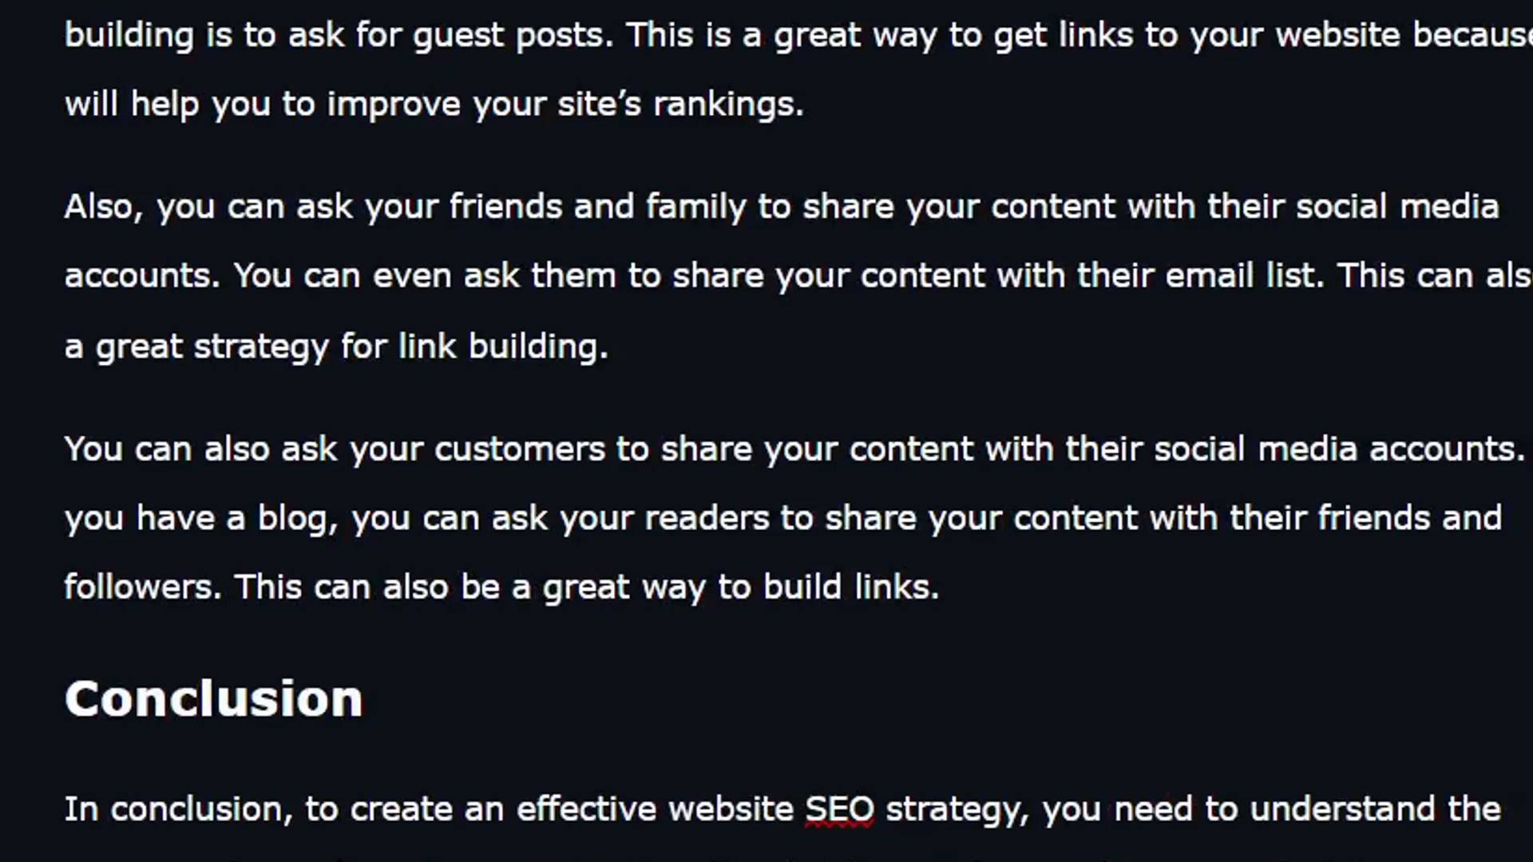
click(366, 698)
key(ctrl+v)
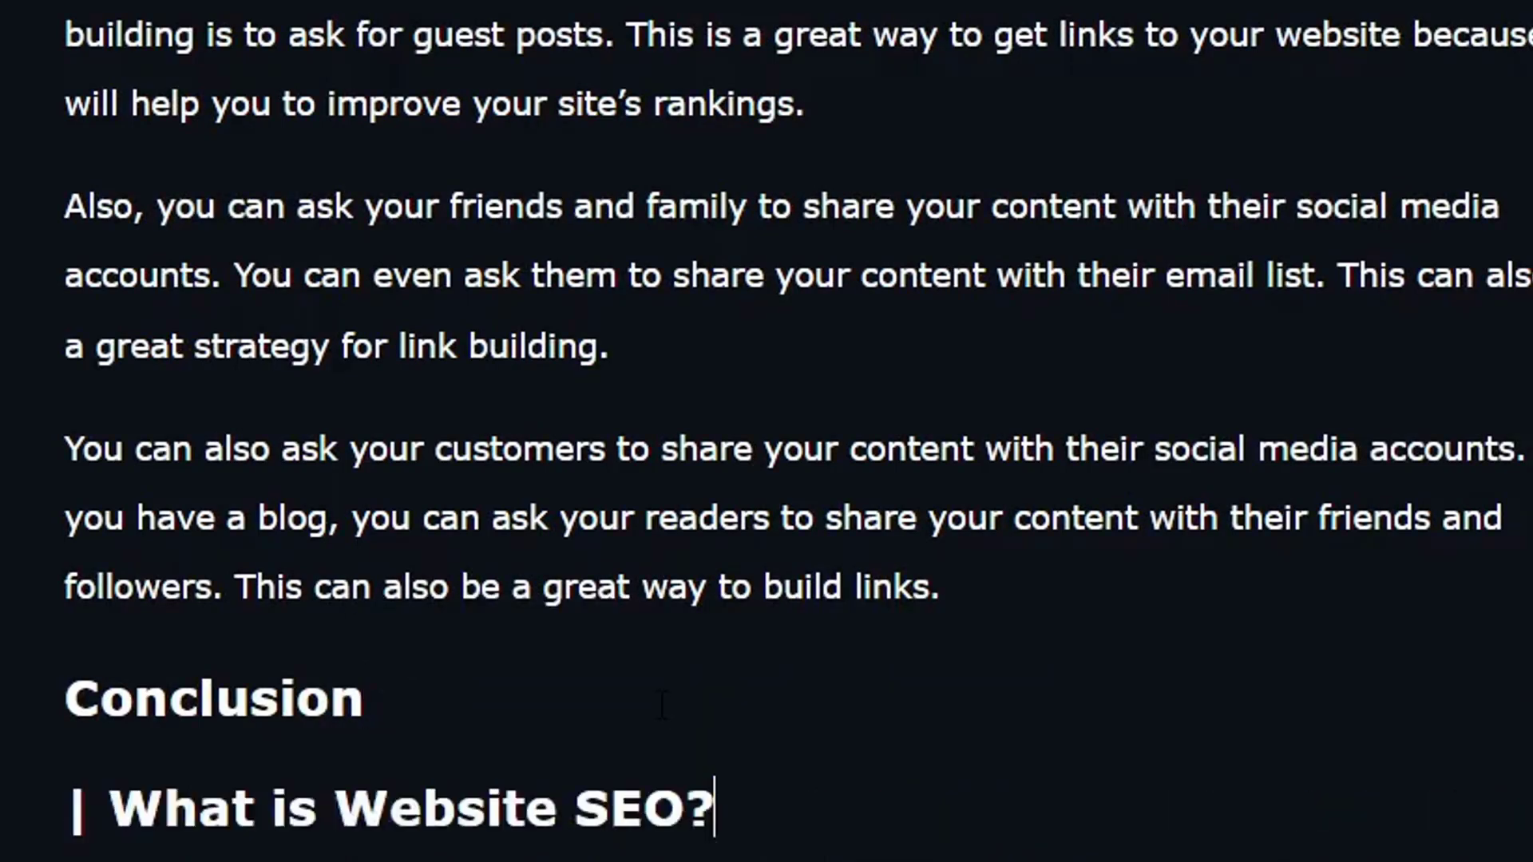
click(70, 807)
key(BackSpace)
scroll(725, 810, down, 10)
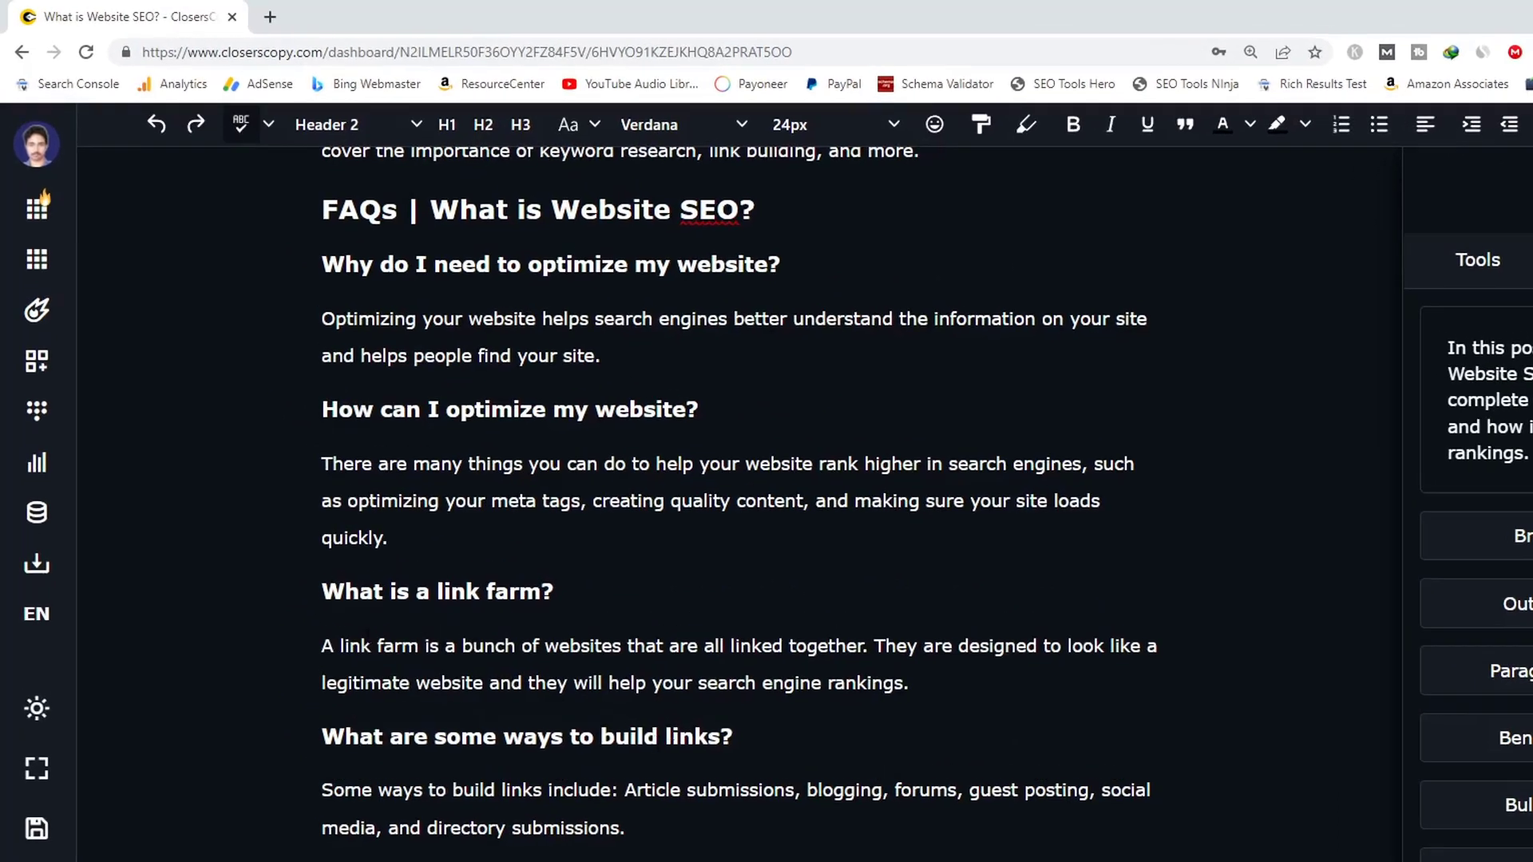
- Review the whole article from its title heading through every section down to the FAQs
scroll(464, 567, up, 4)
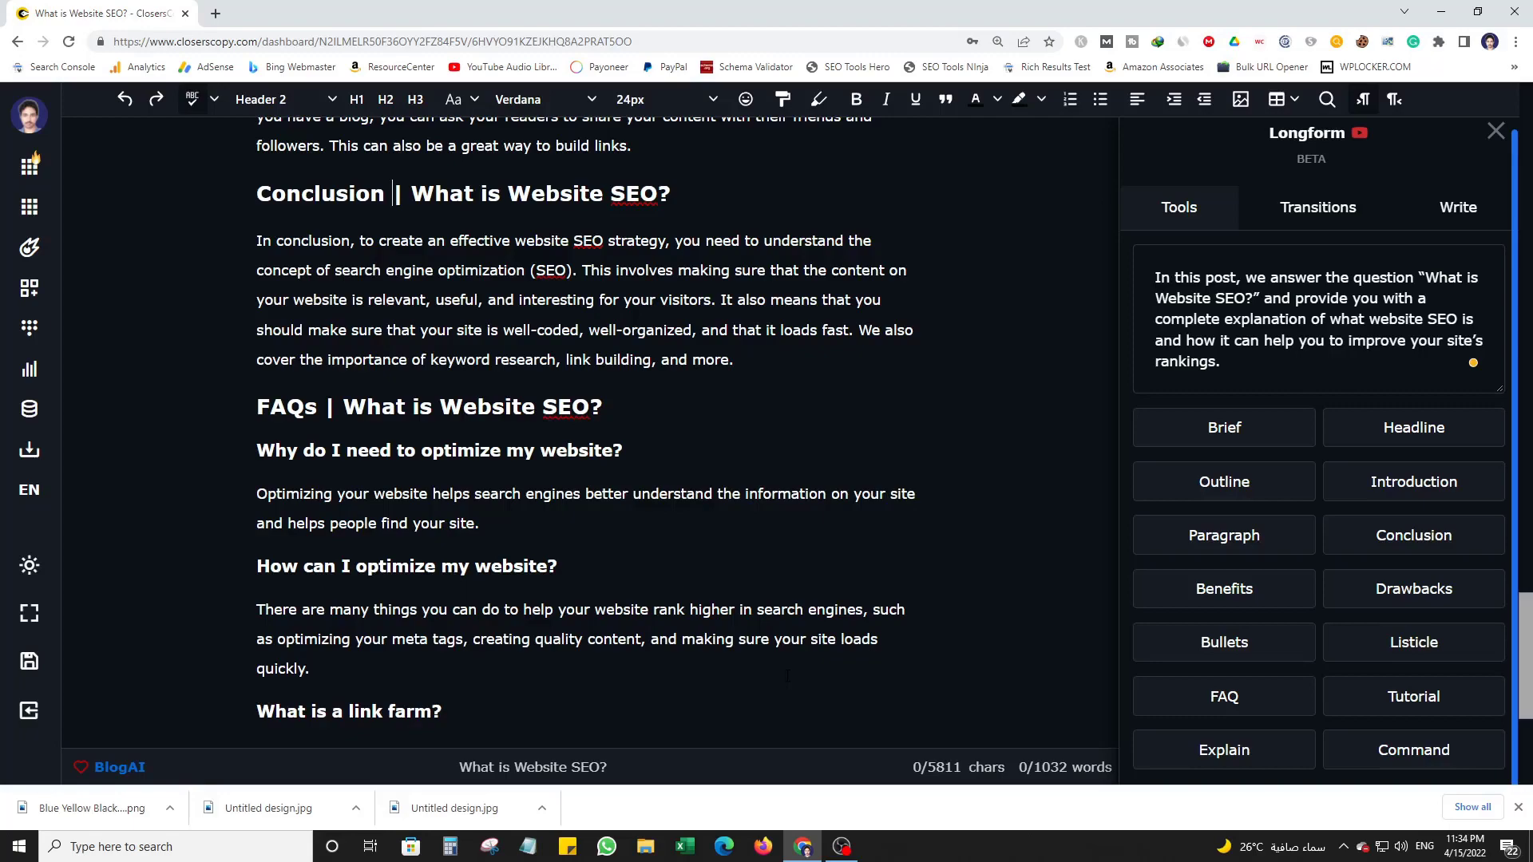
scroll(658, 441, down, 5)
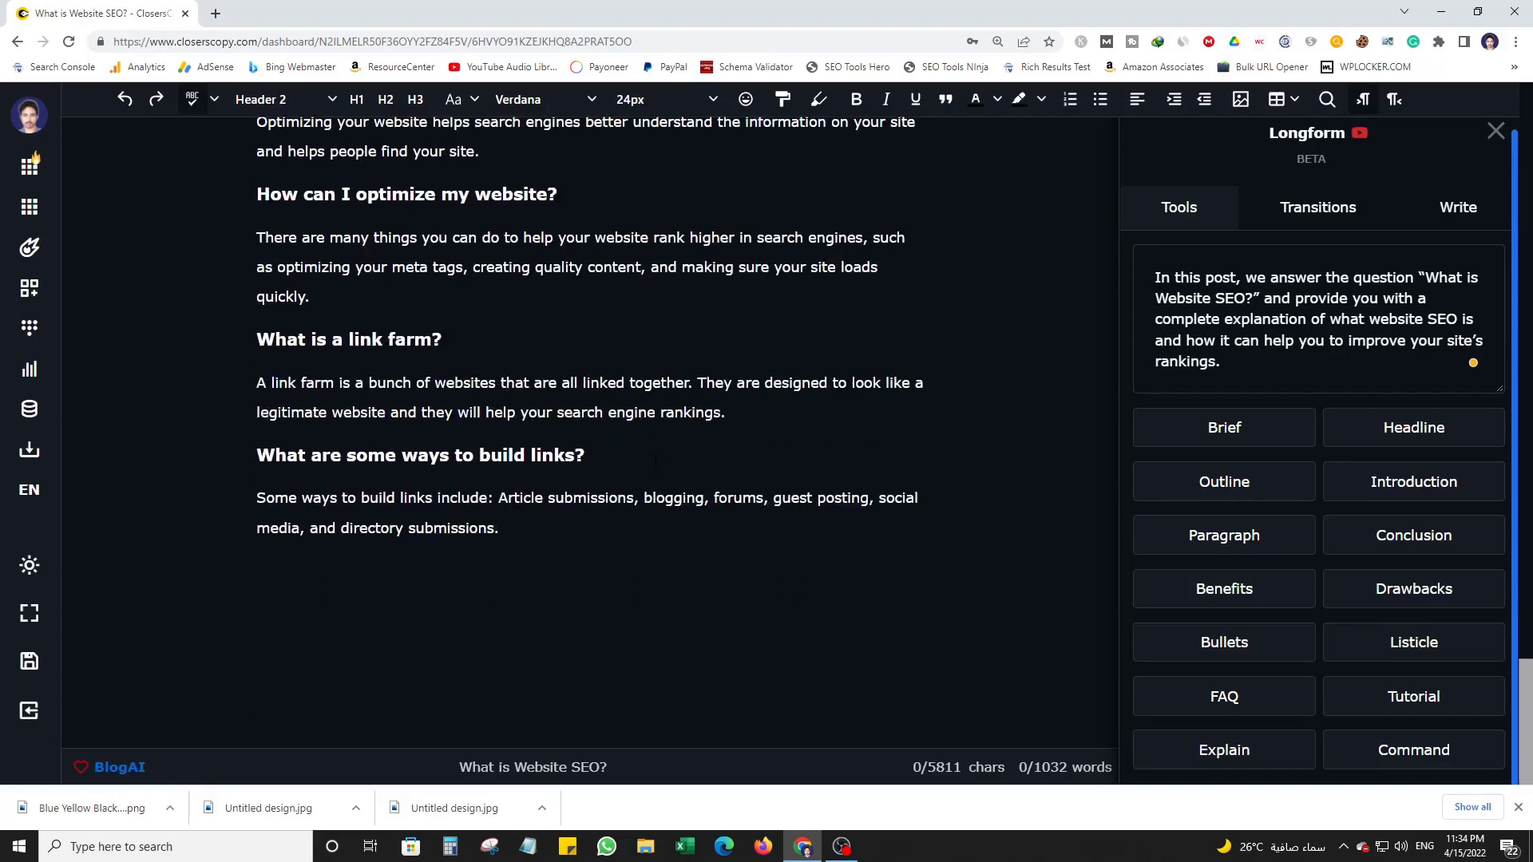
scroll(574, 452, up, 5)
scroll(573, 451, down, 5)
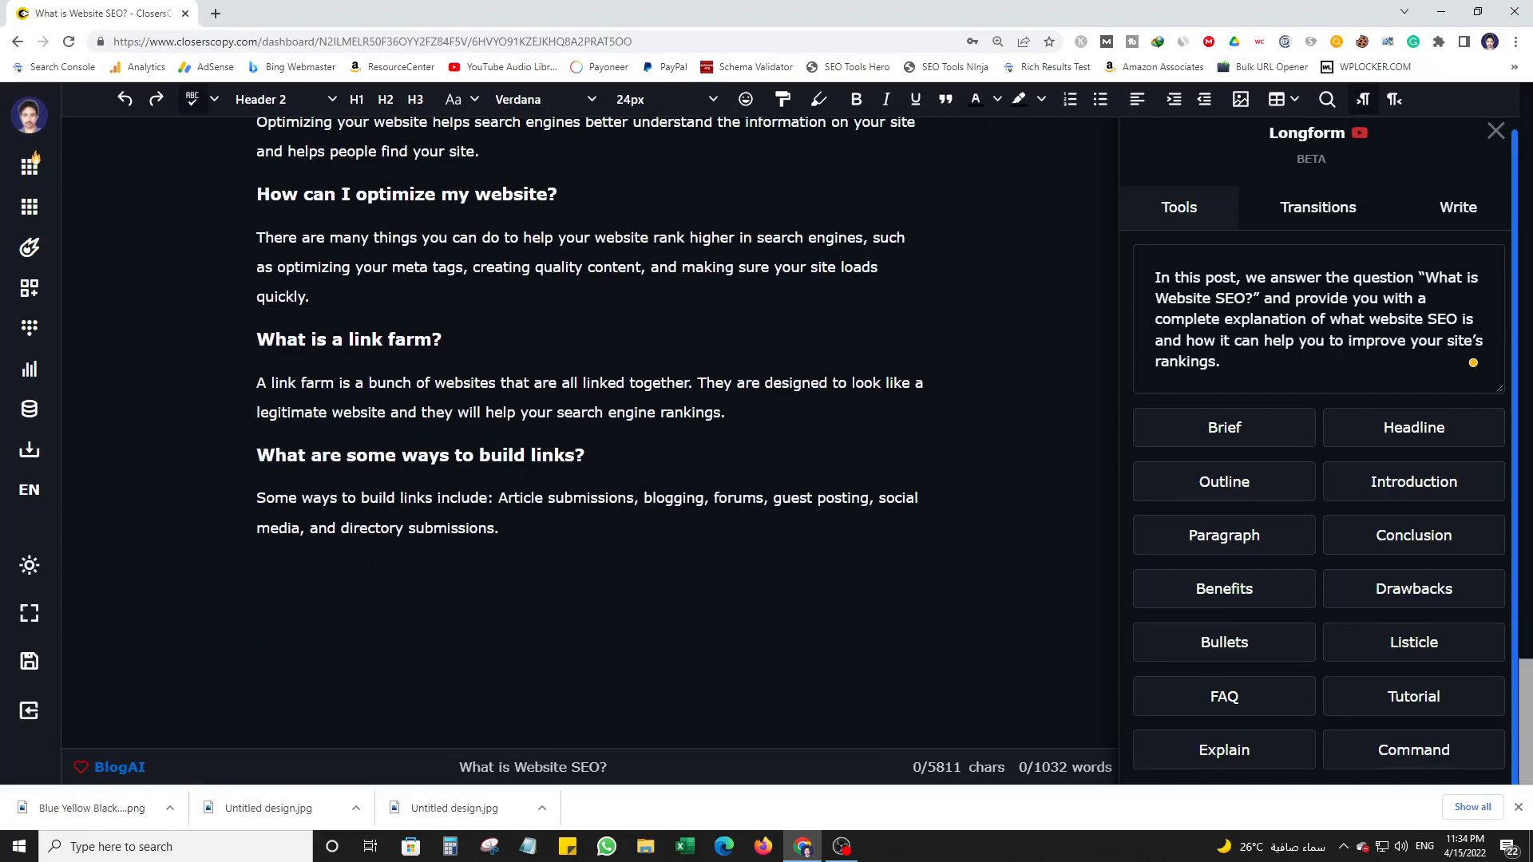
click(348, 573)
click(367, 726)
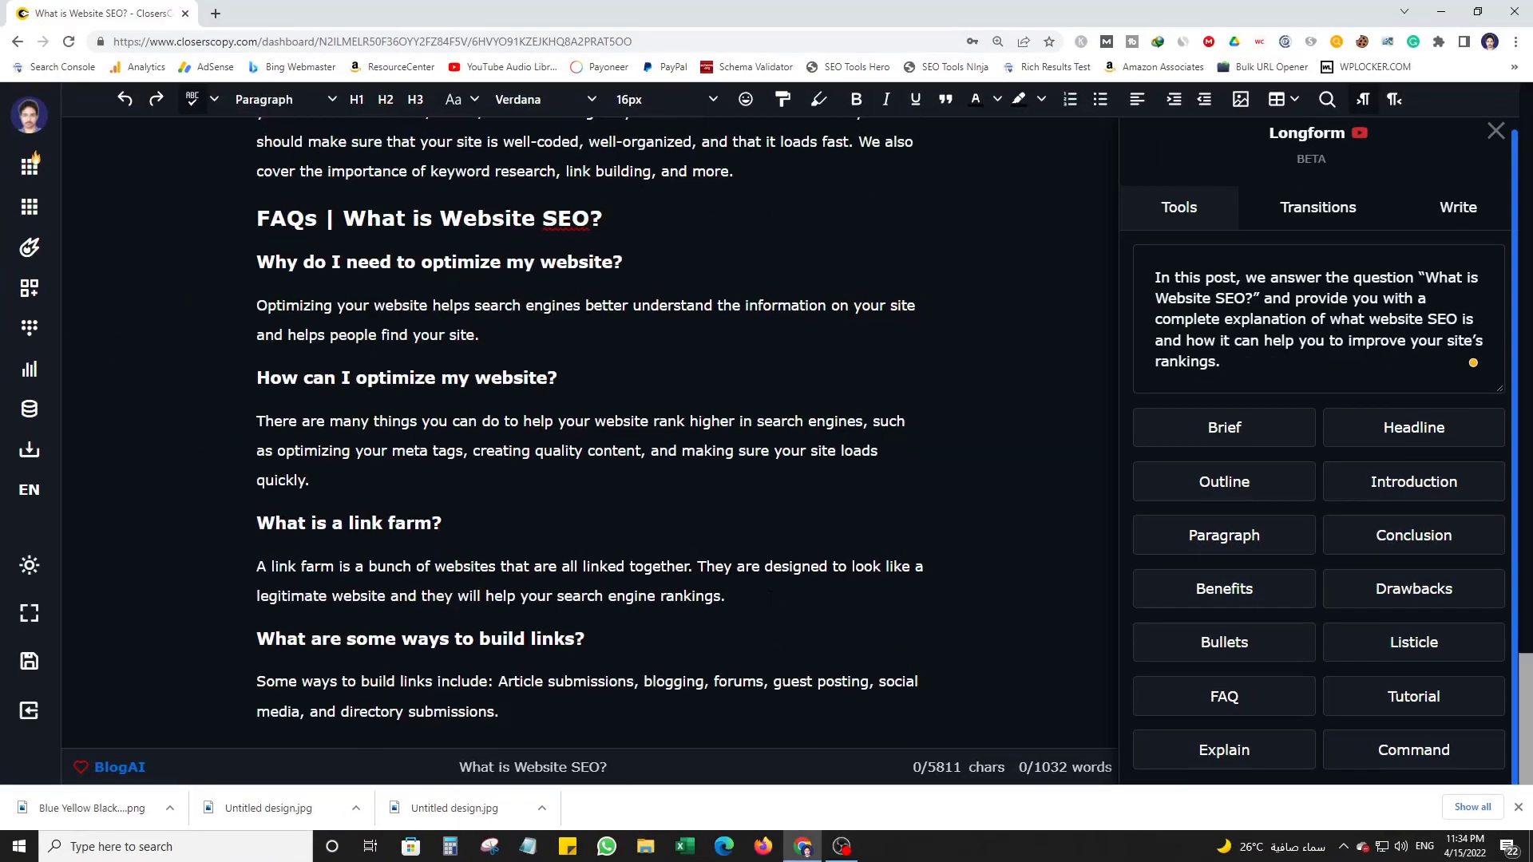
scroll(770, 597, up, 20)
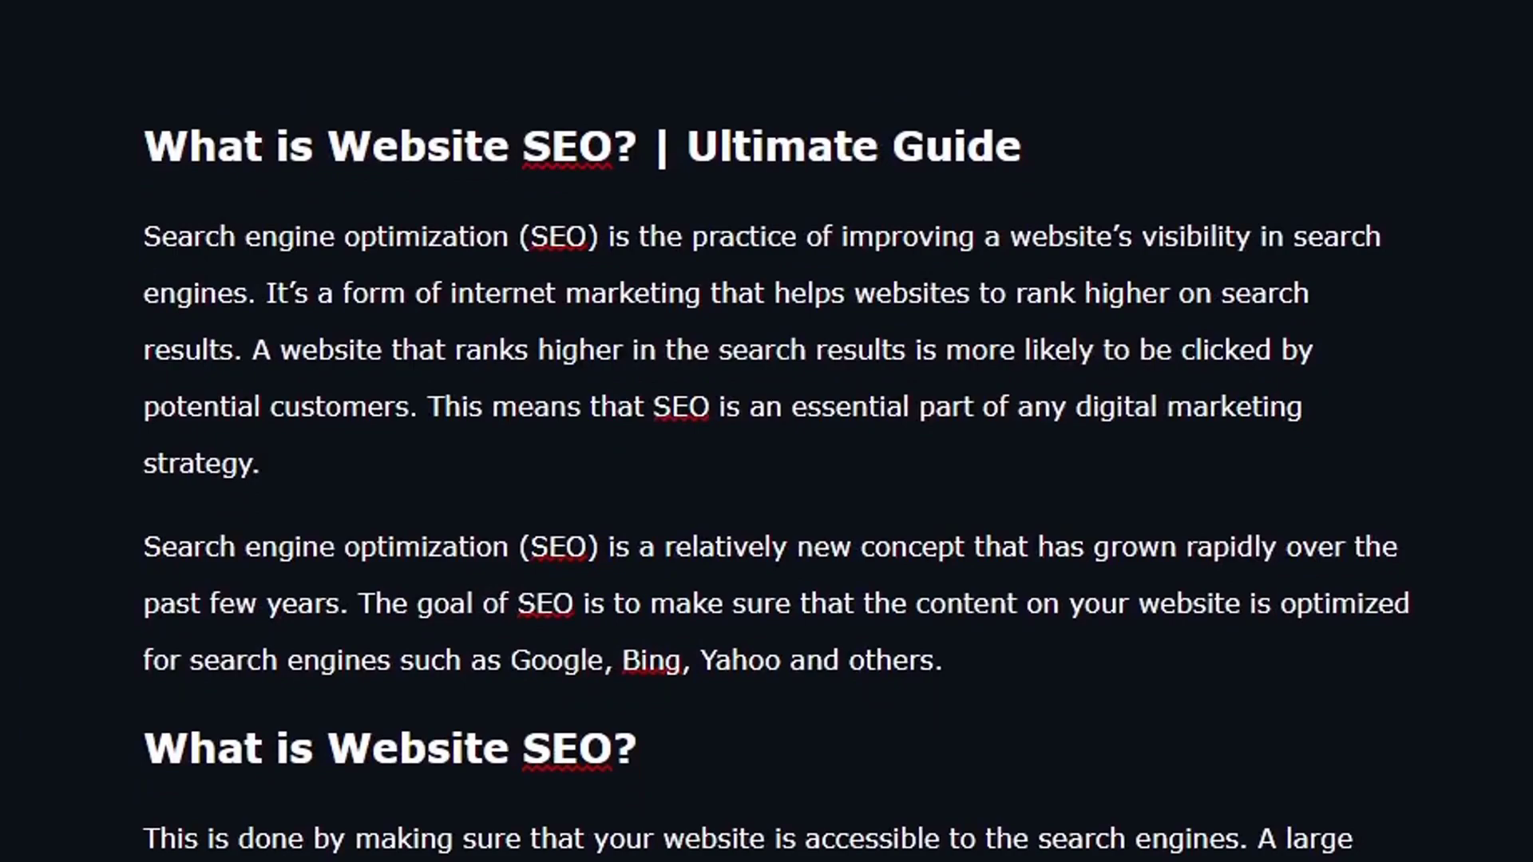
scroll(712, 550, down, 2)
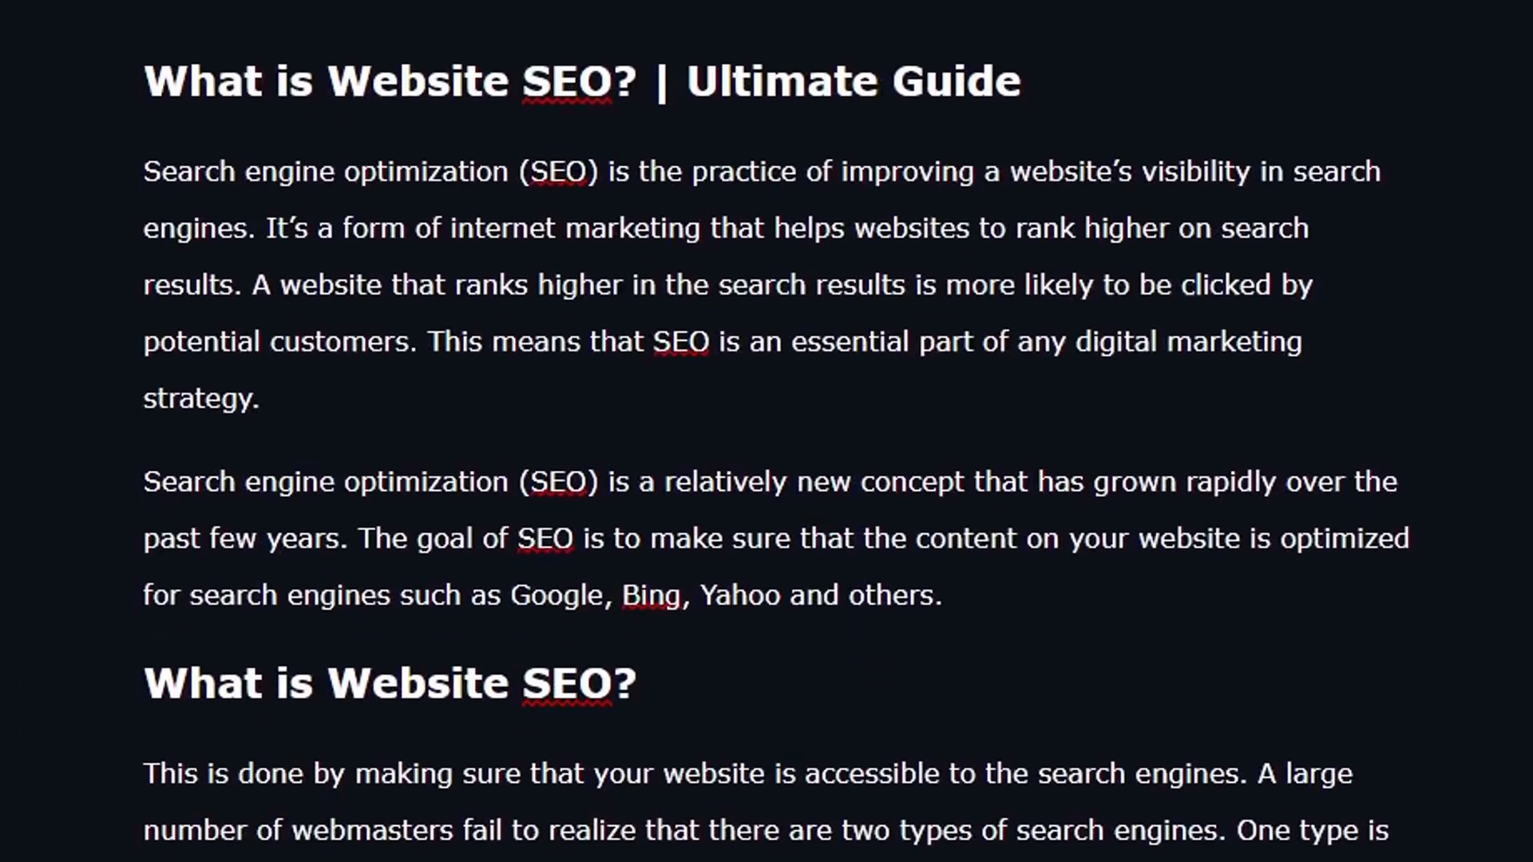
scroll(766, 431, down, 3)
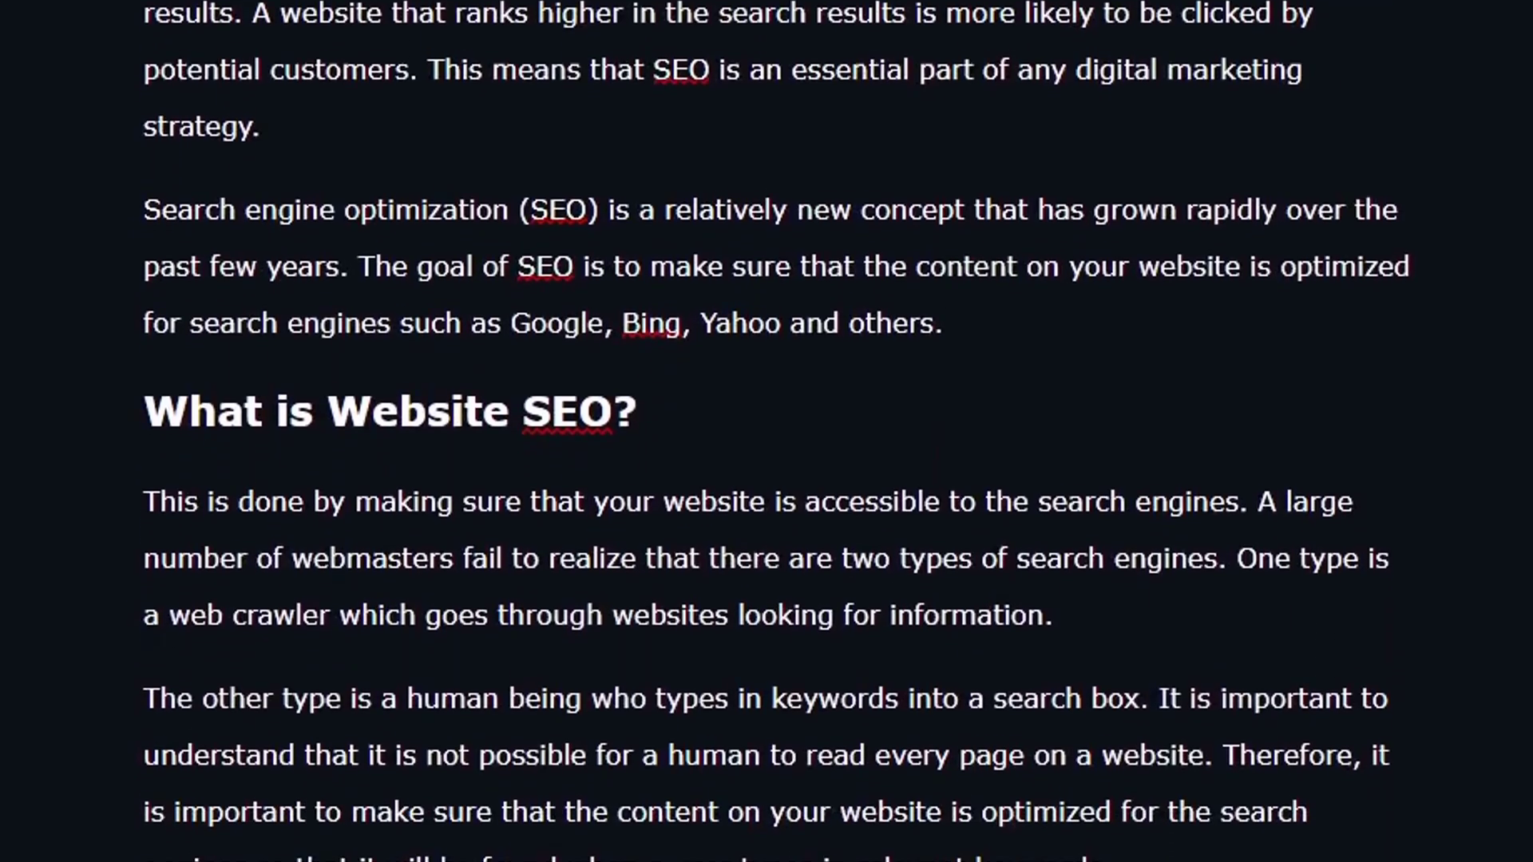
scroll(767, 432, down, 4)
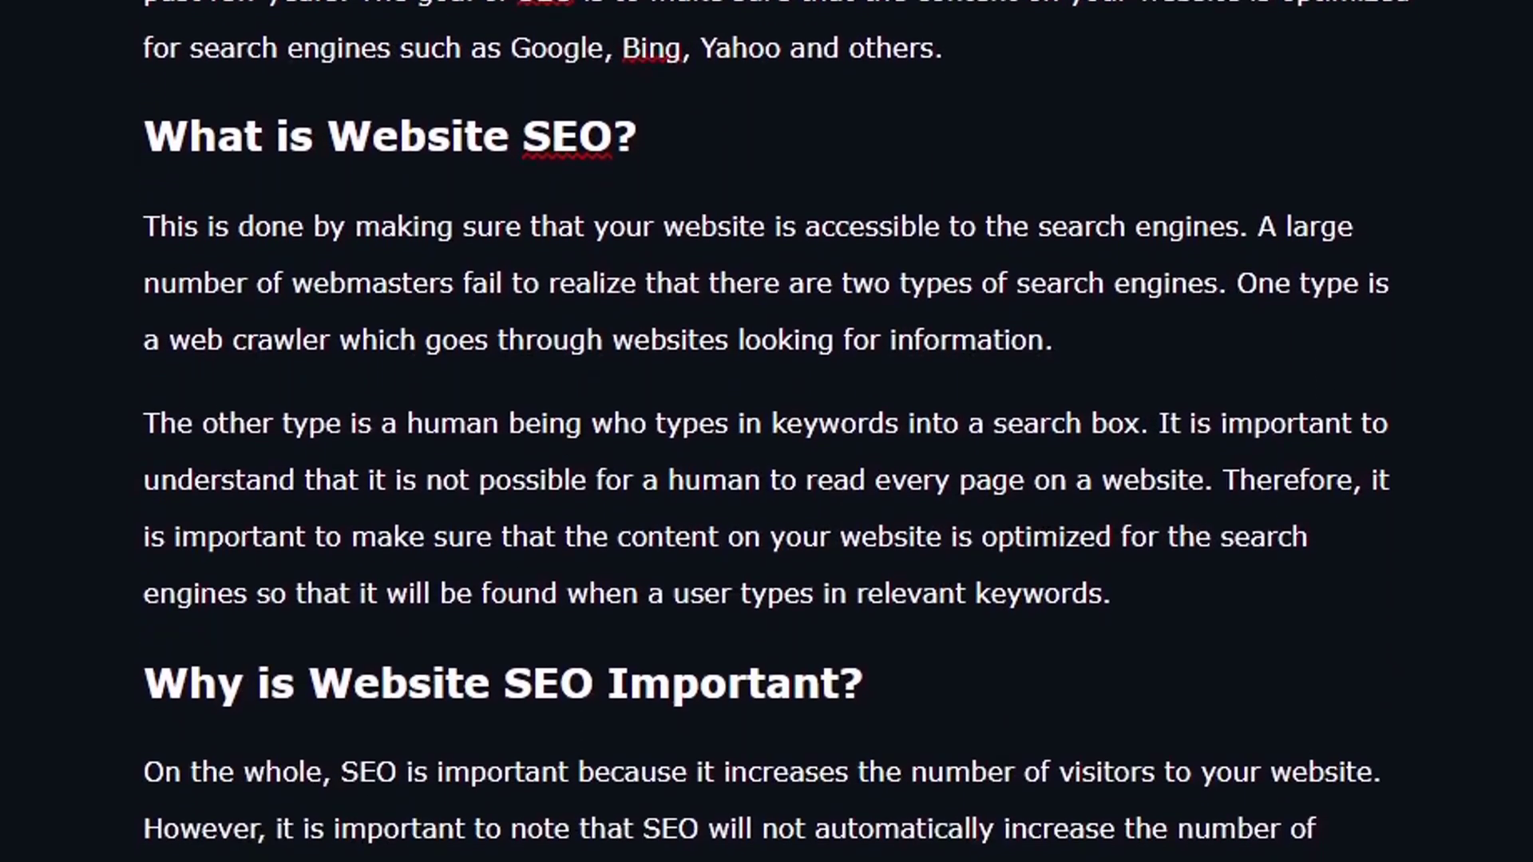
scroll(767, 431, down, 4)
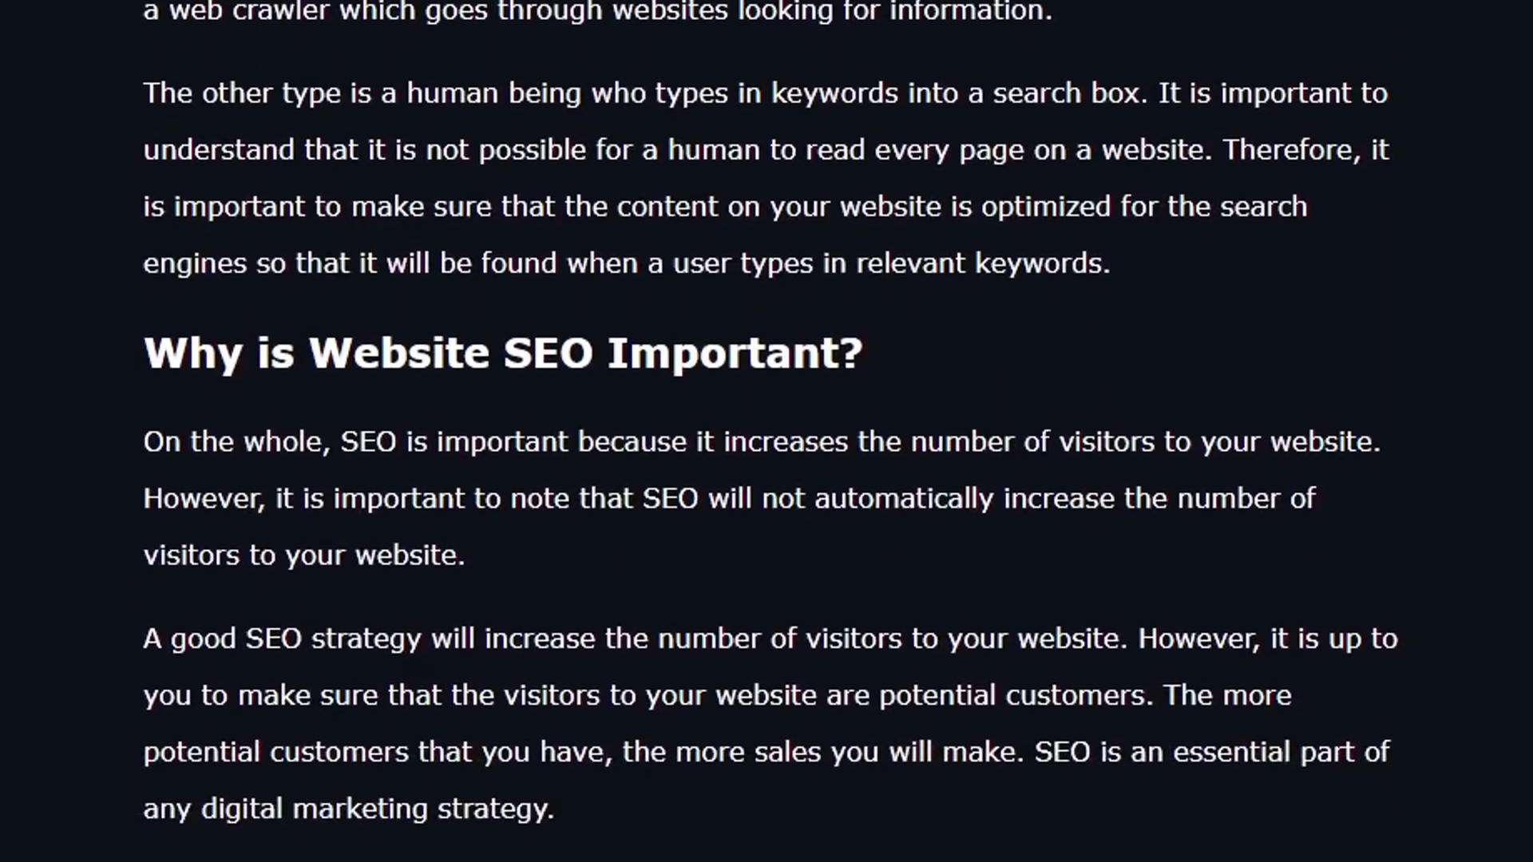
scroll(766, 431, down, 4)
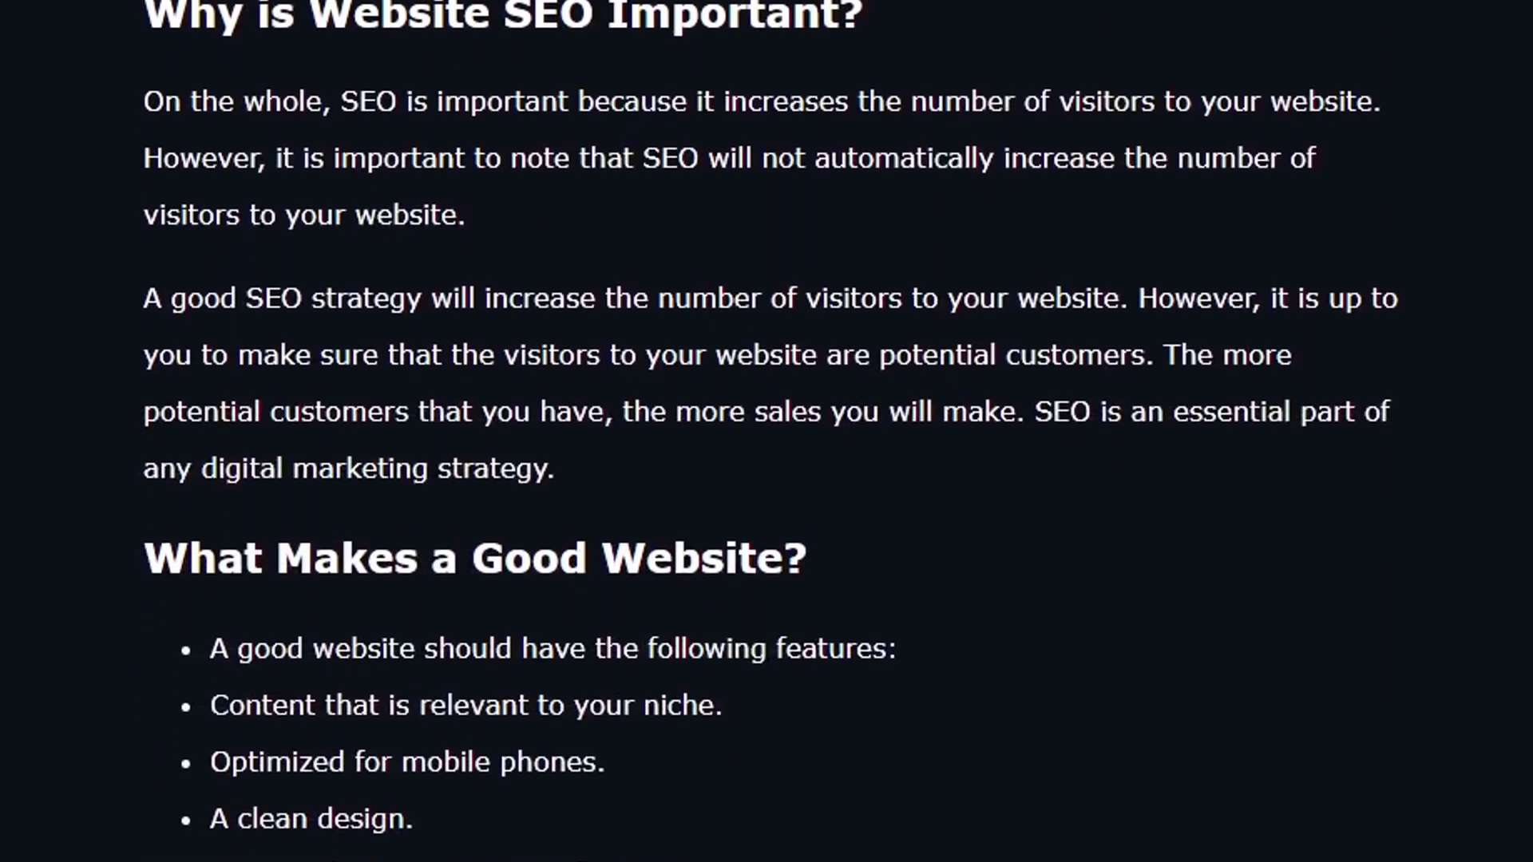
scroll(767, 431, down, 4)
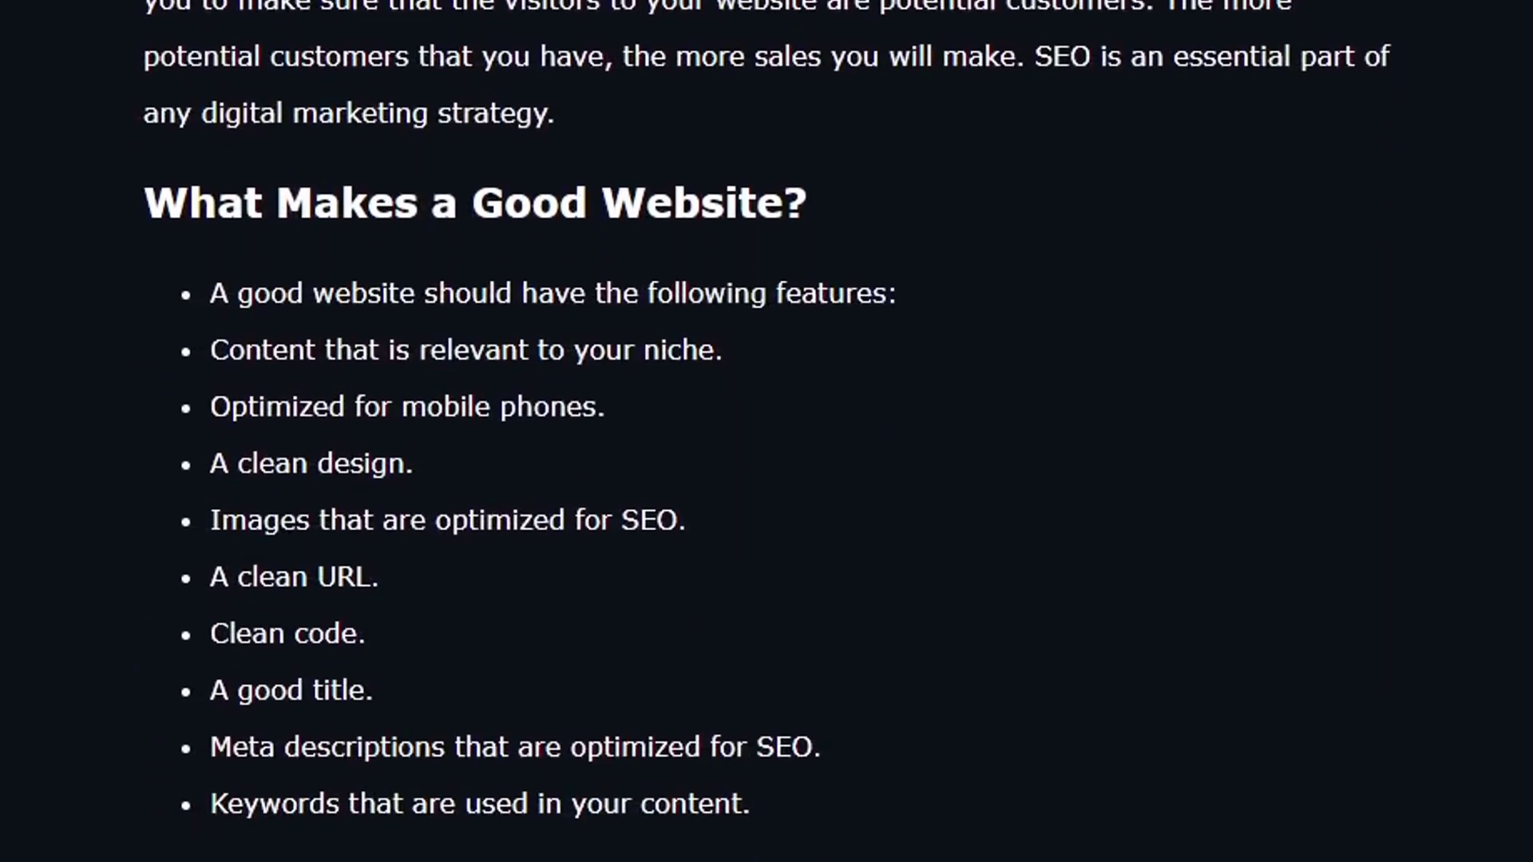
scroll(767, 431, down, 5)
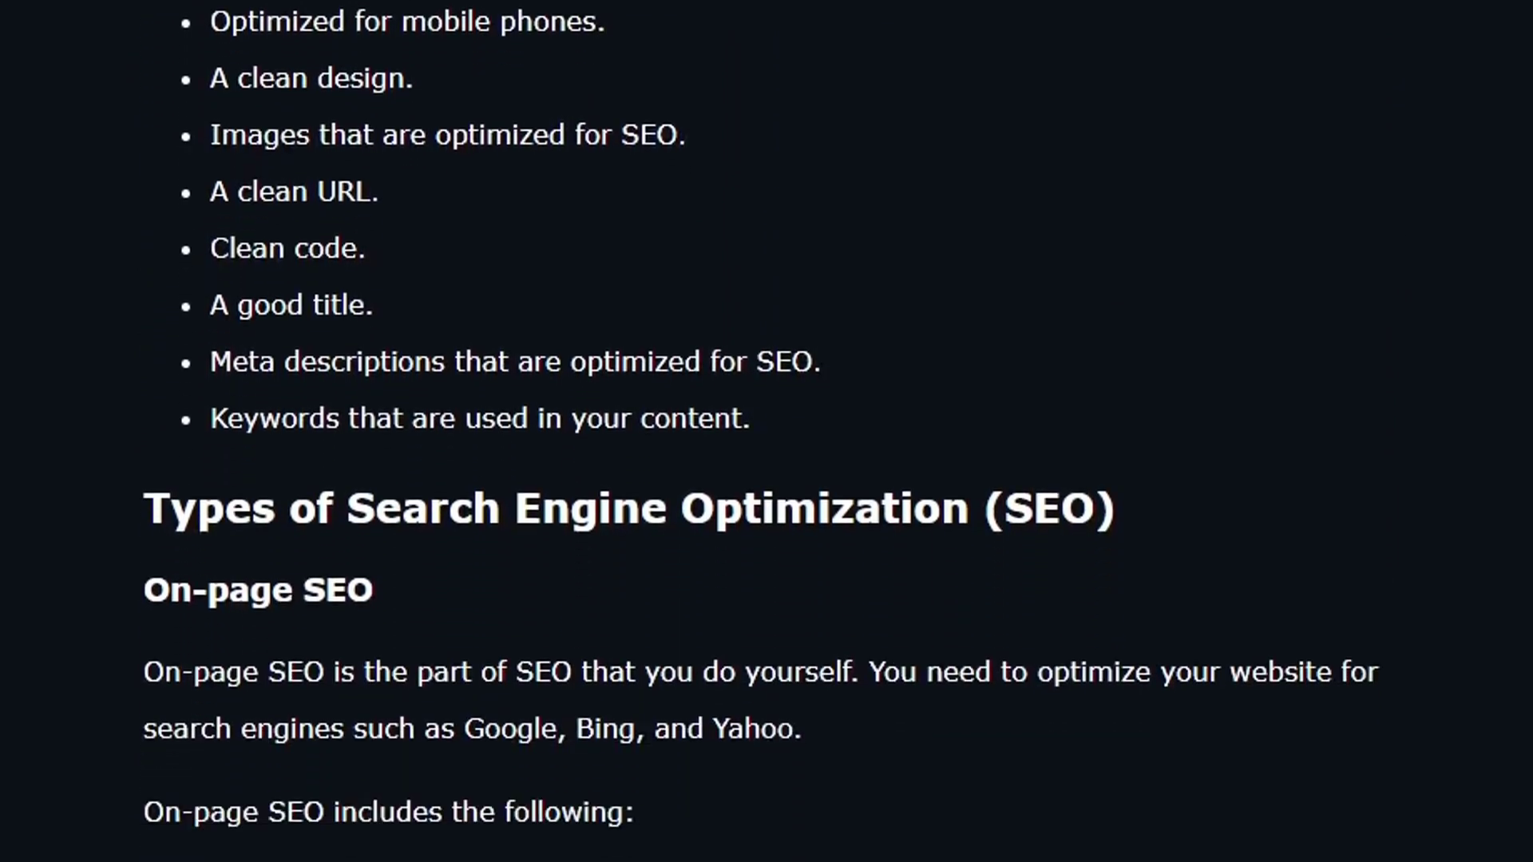
scroll(766, 431, down, 5)
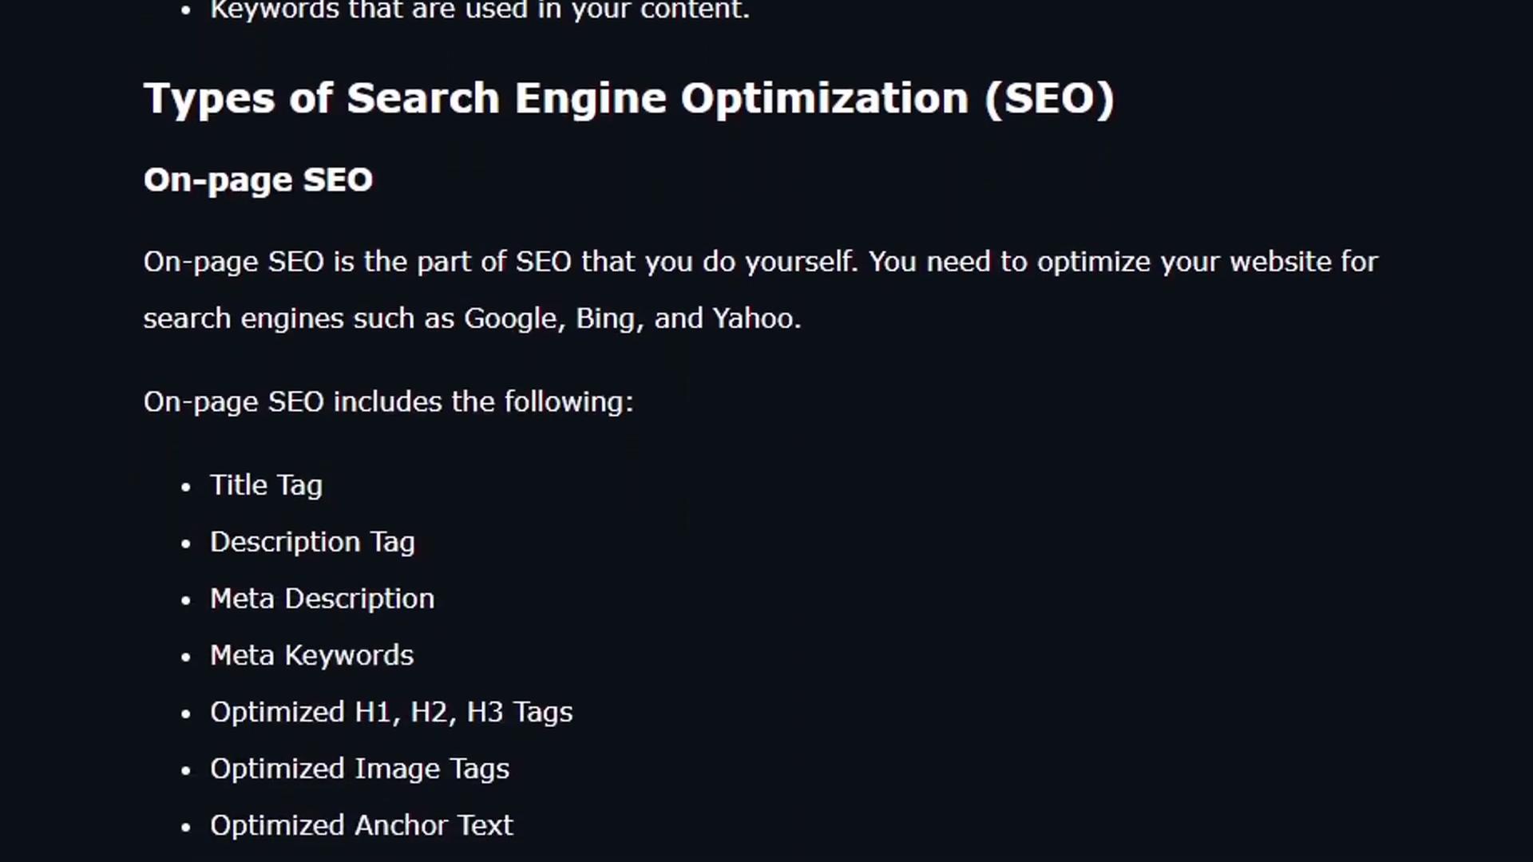
scroll(767, 432, down, 8)
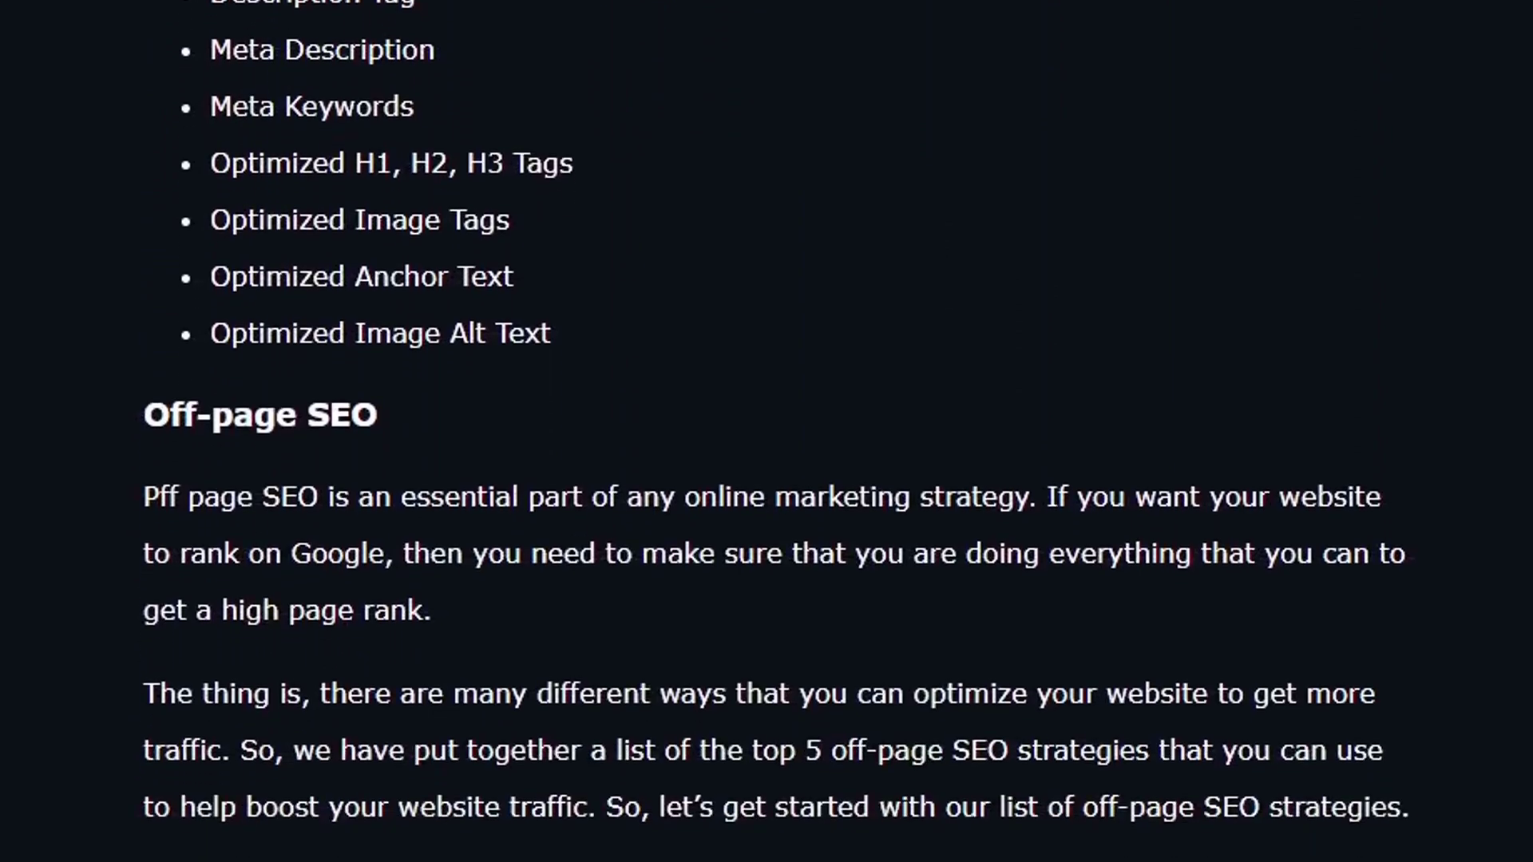
scroll(766, 432, down, 8)
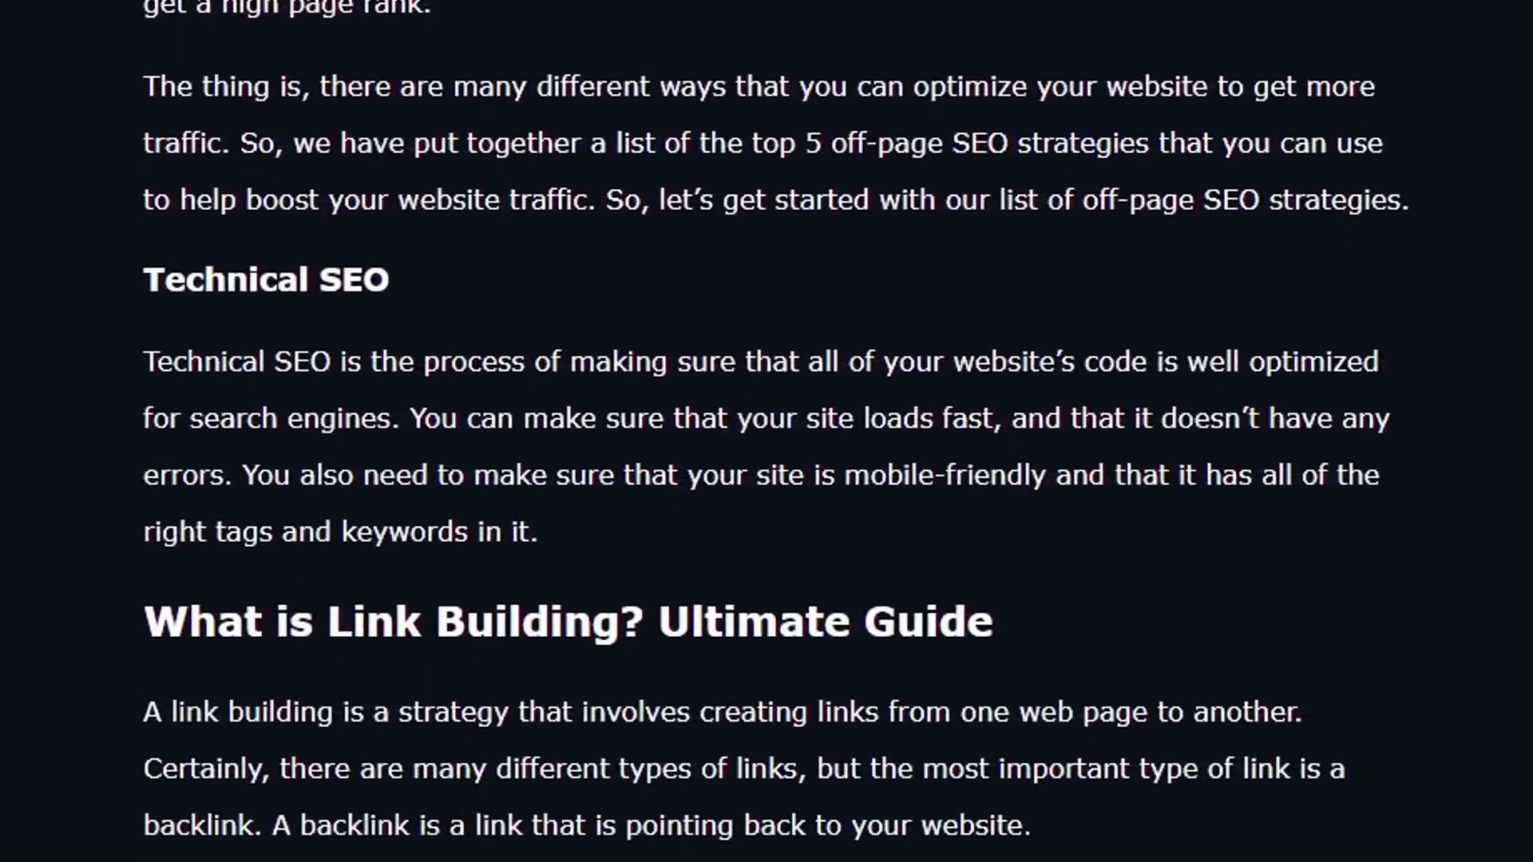
scroll(766, 431, down, 7)
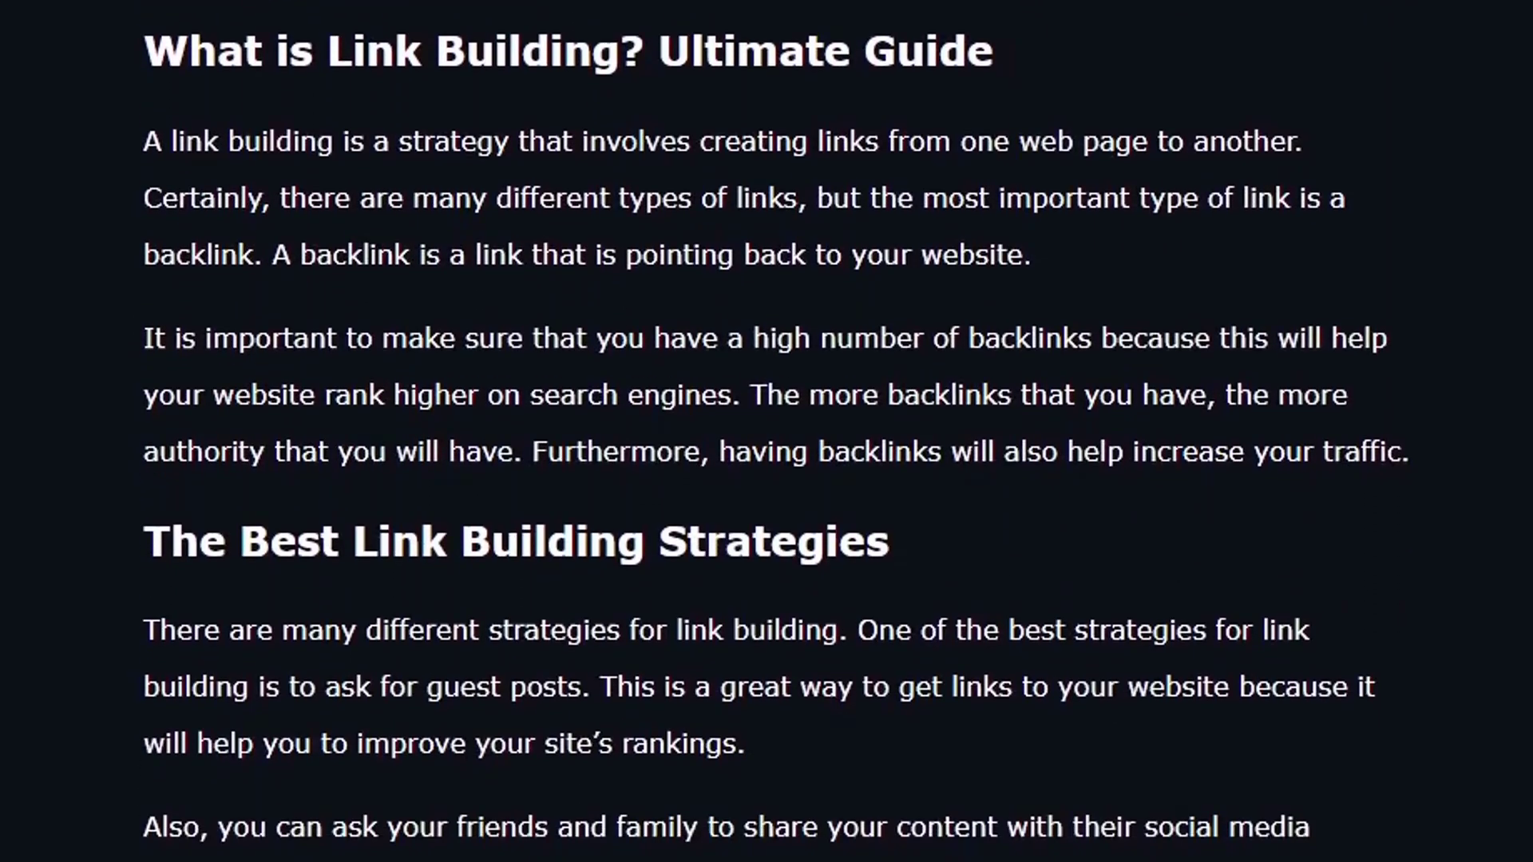
scroll(766, 431, down, 7)
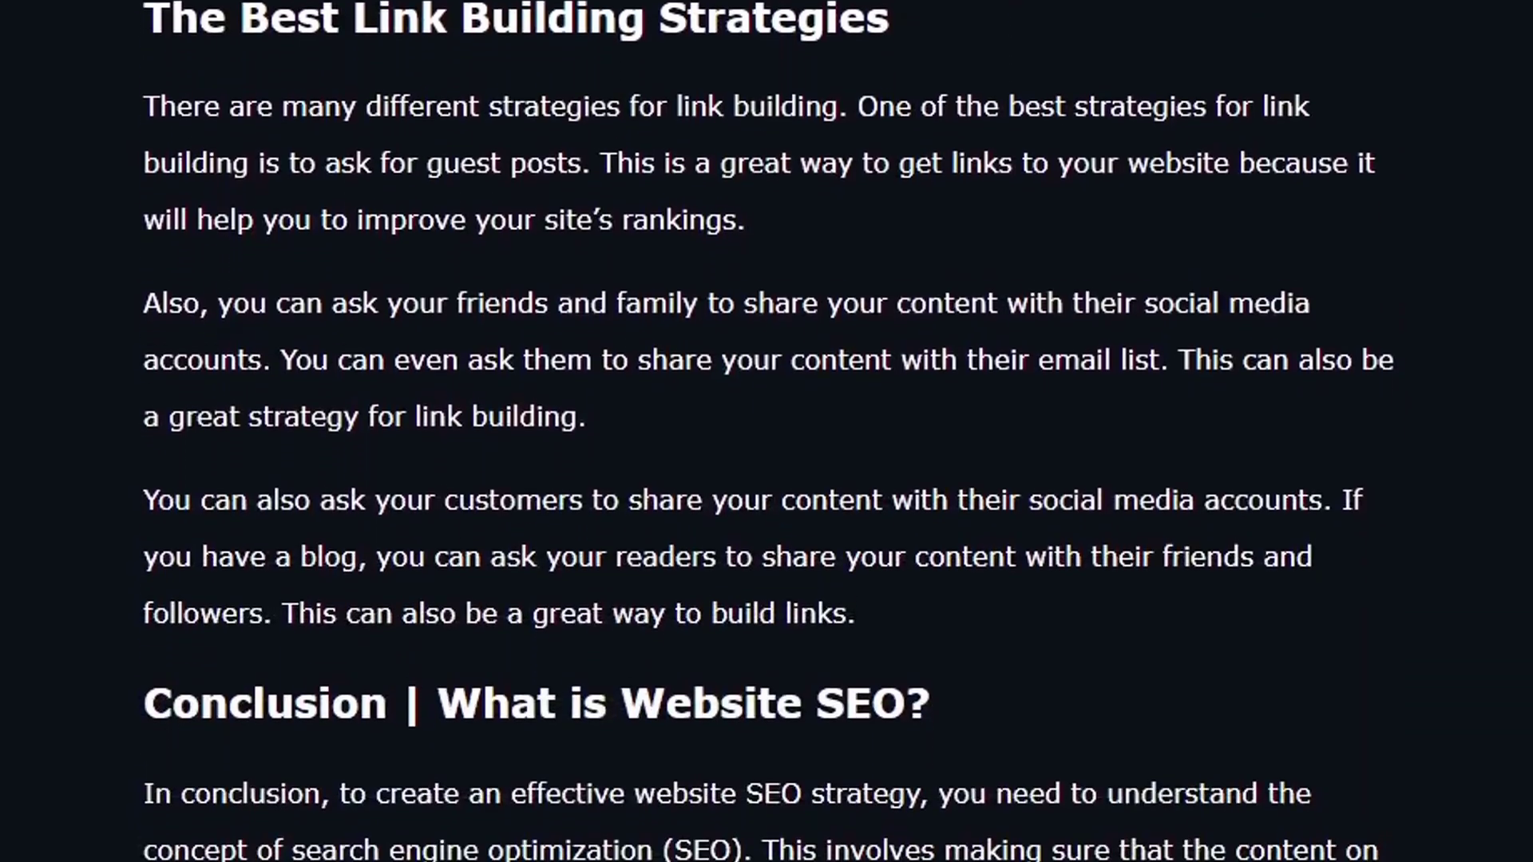
scroll(766, 431, down, 7)
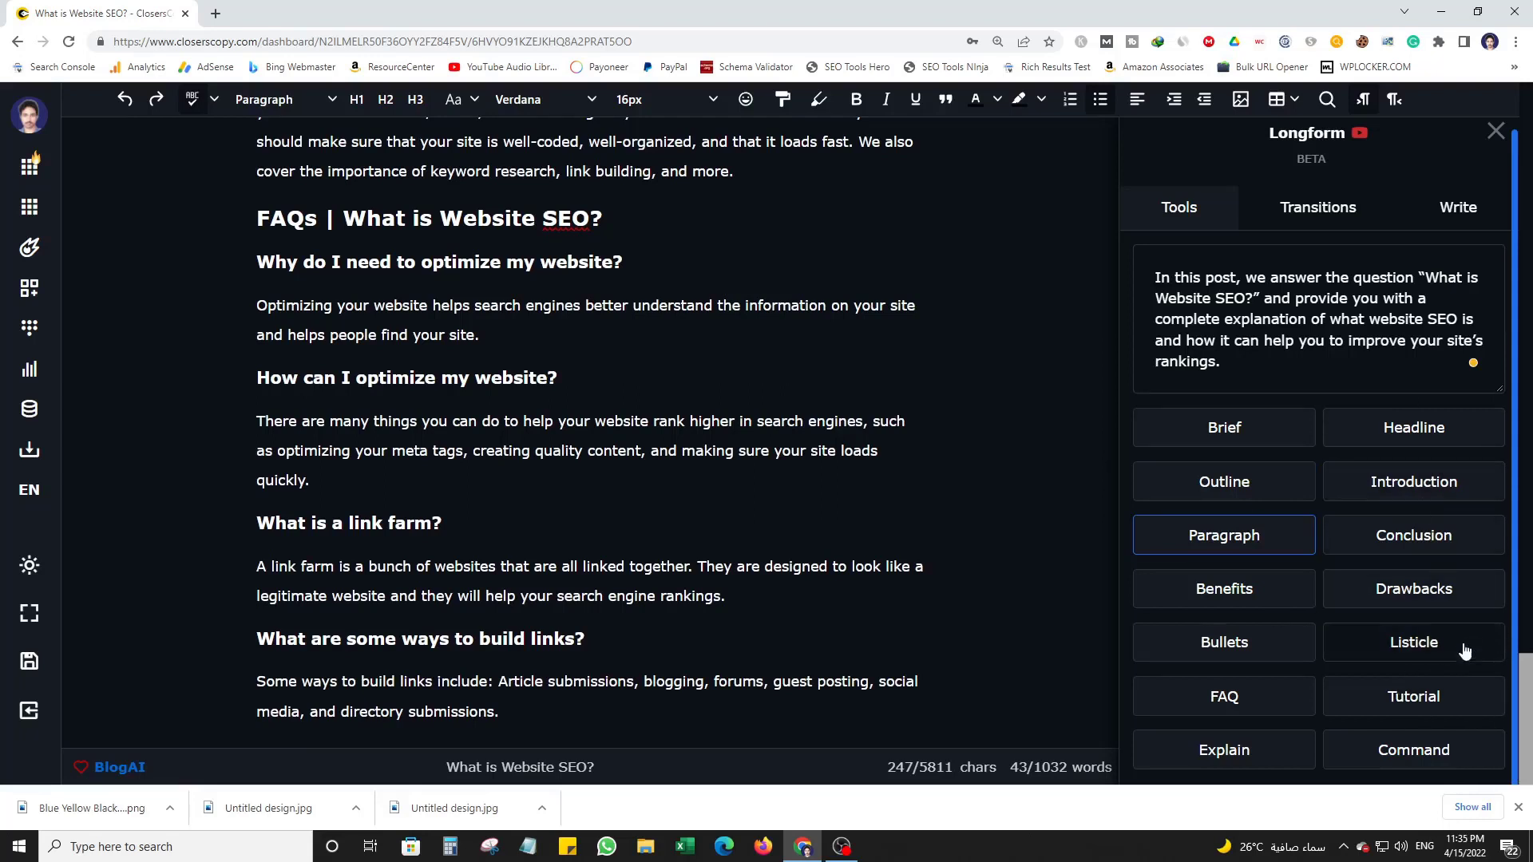
click(1467, 207)
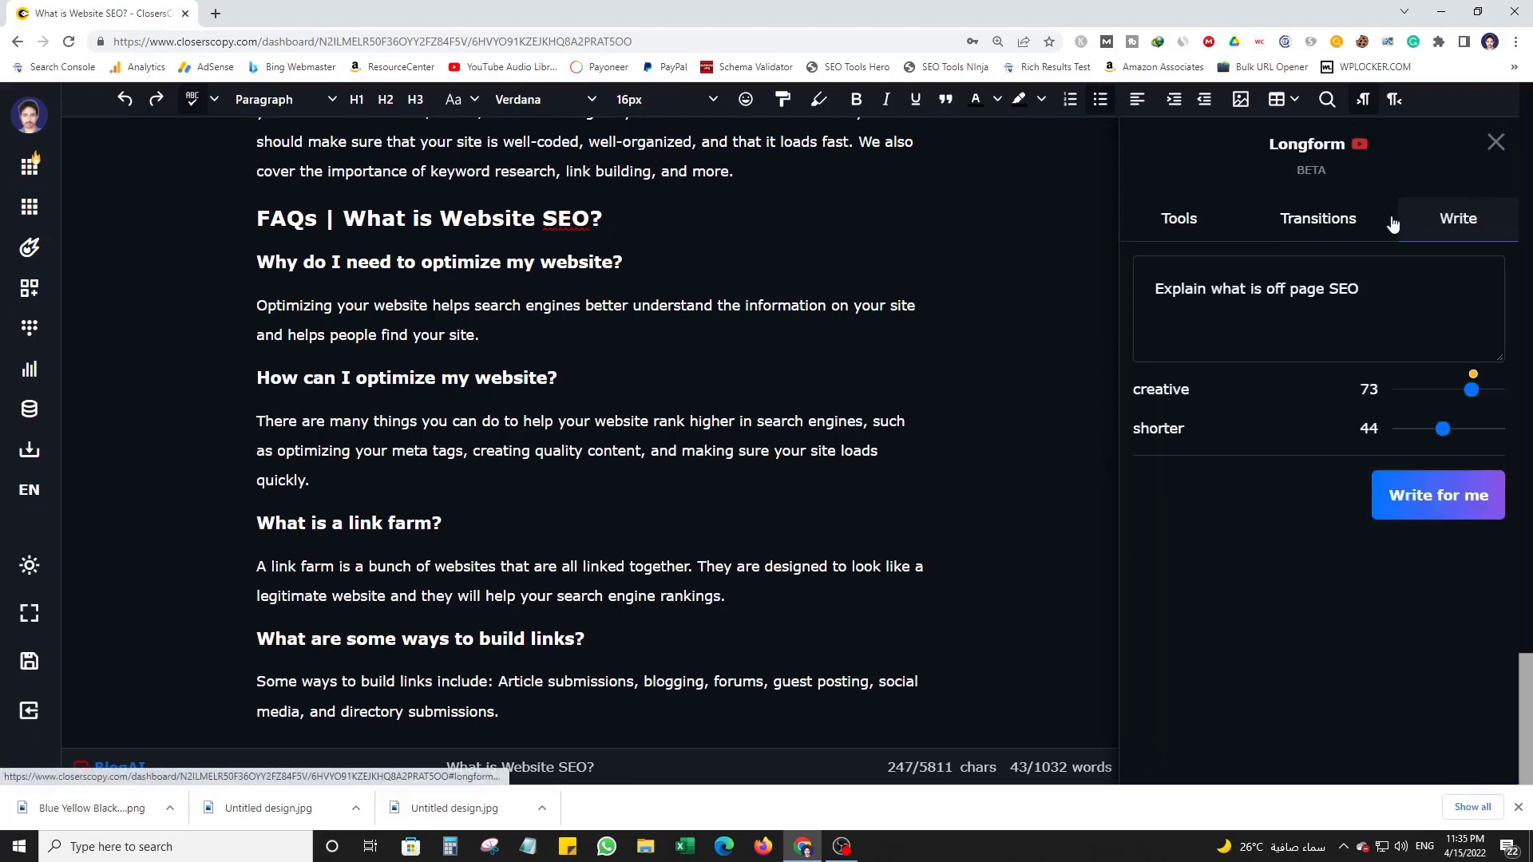
click(1332, 226)
click(1149, 227)
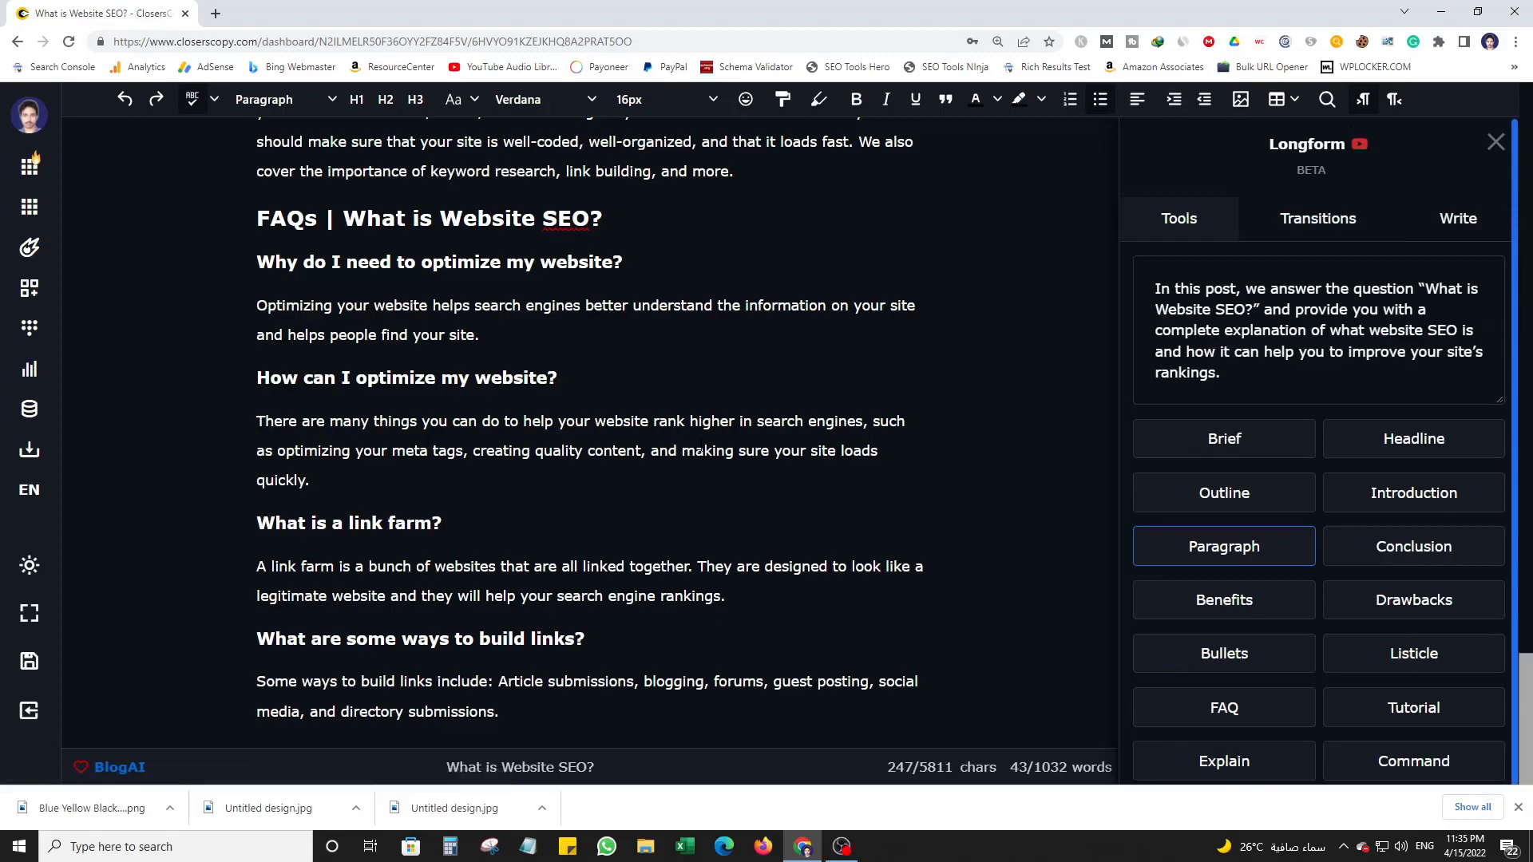
scroll(1403, 753, down, 1)
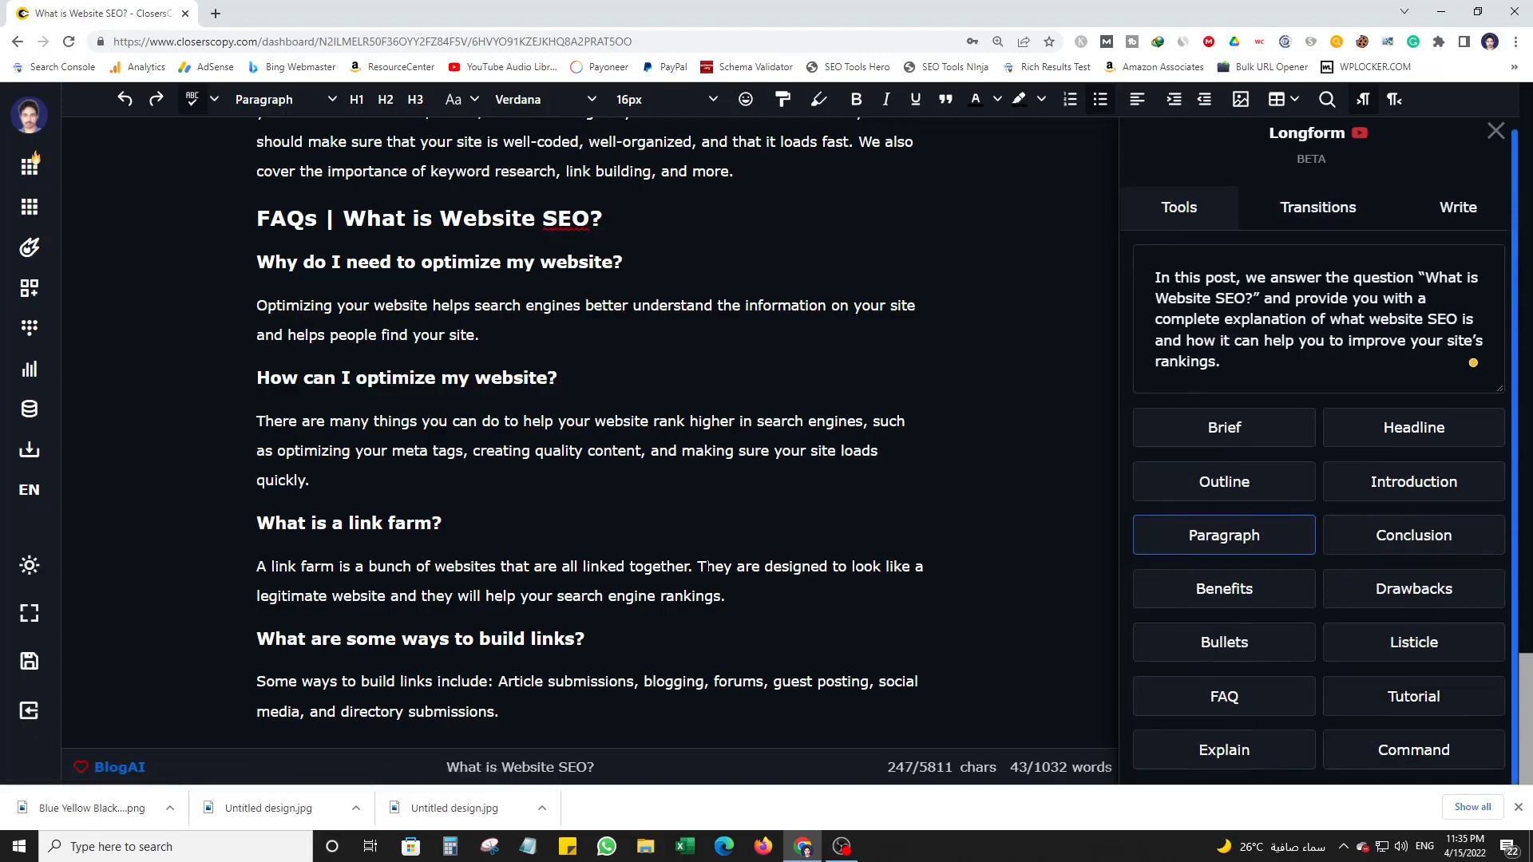
- Add a new line reading "Write a paragraph about seo" below the last FAQ answer, without a leading ">" character
scroll(544, 725, down, 1)
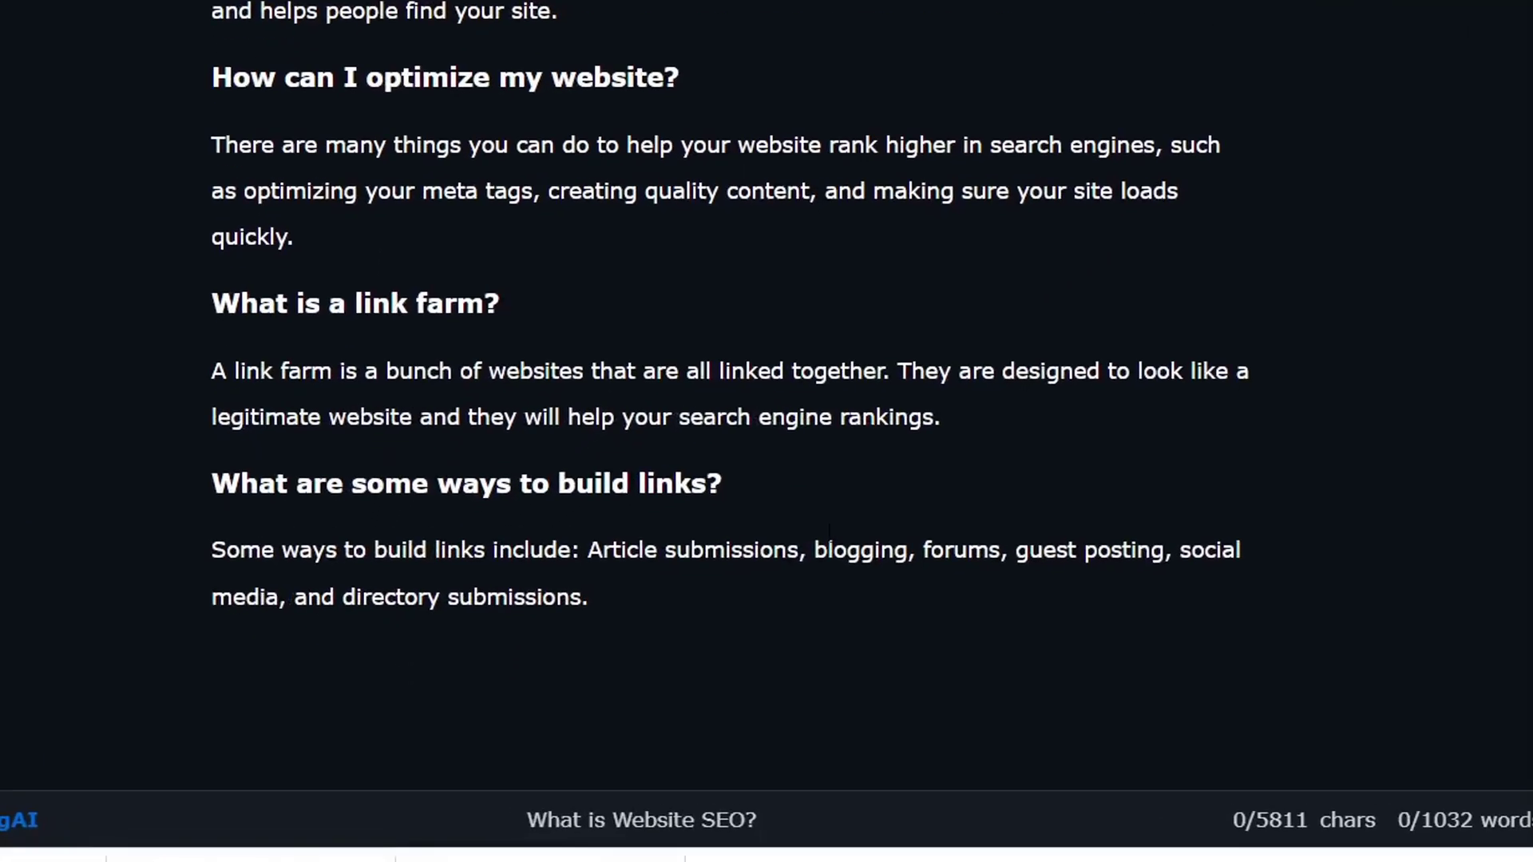
click(512, 652)
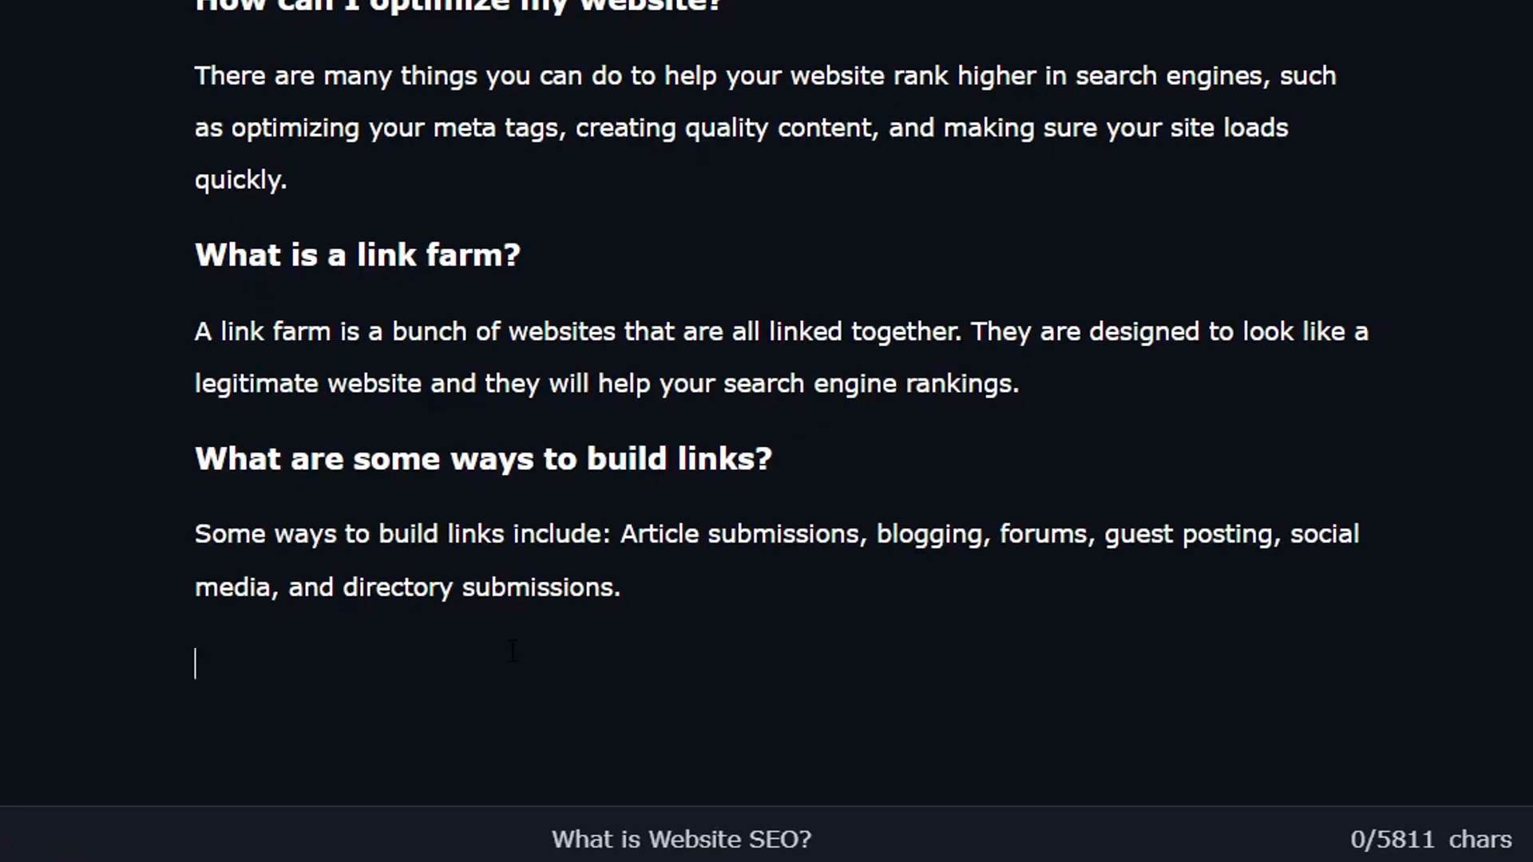
text(>Write a)
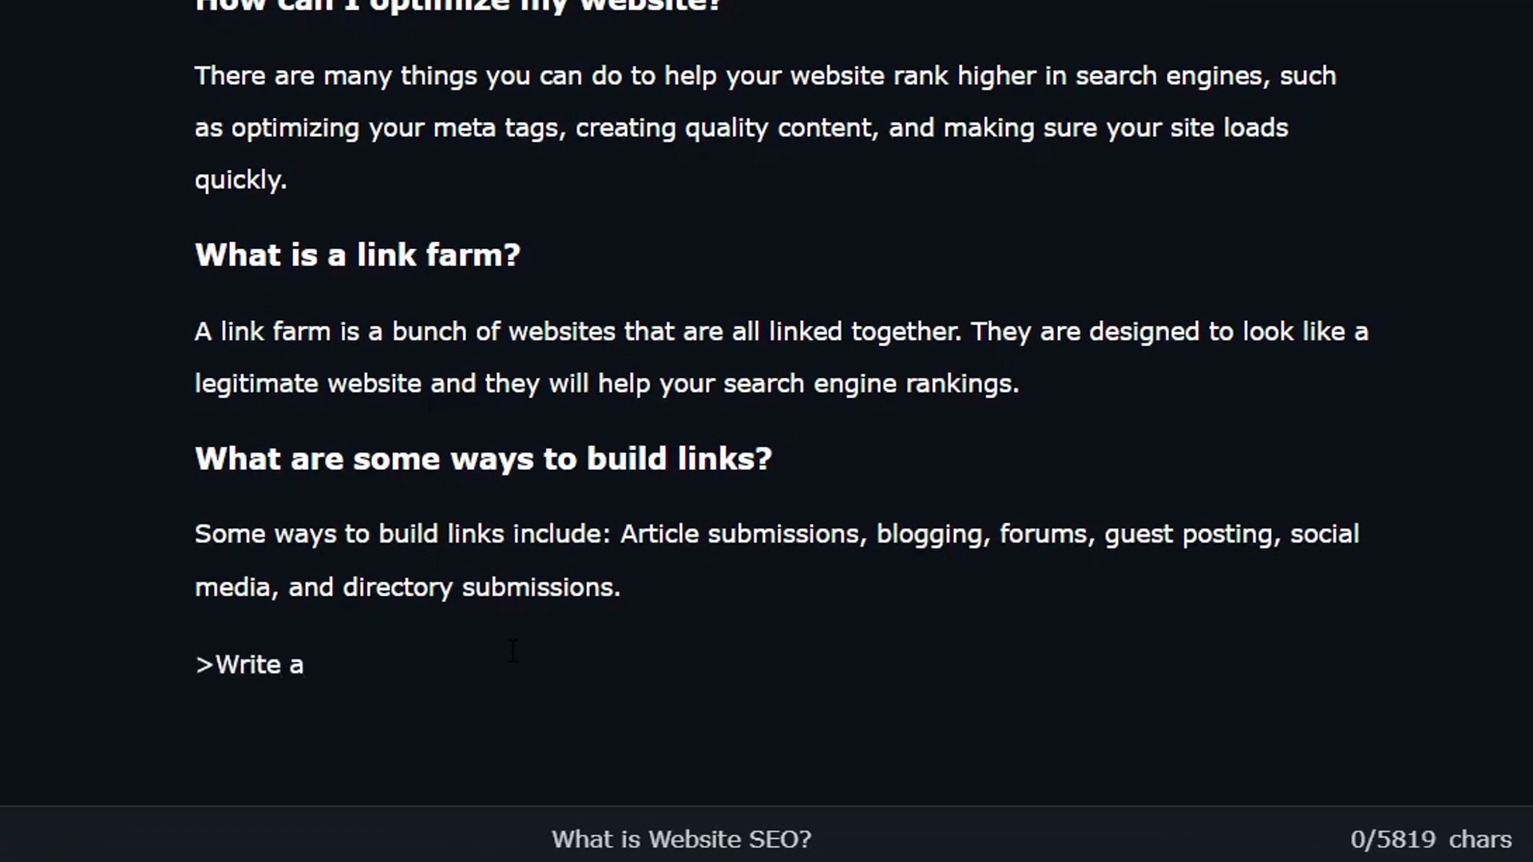
text( blog pos)
key(BackSpace)
key(BackSpace)
key(BackSpace)
key(BackSpace)
key(BackSpace)
key(BackSpace)
key(BackSpace)
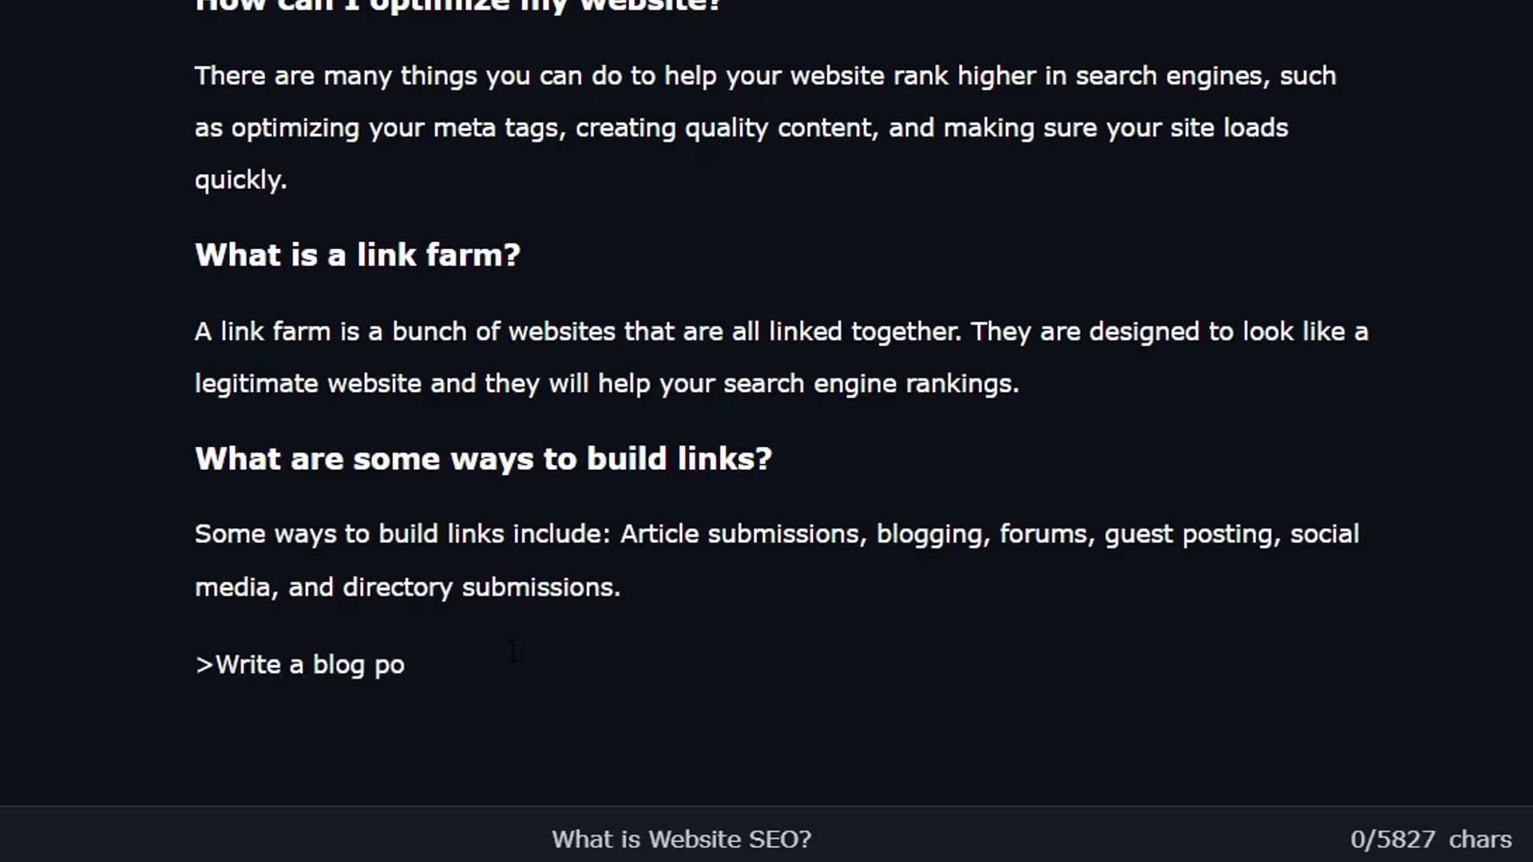
key(BackSpace)
key(BackSpace)
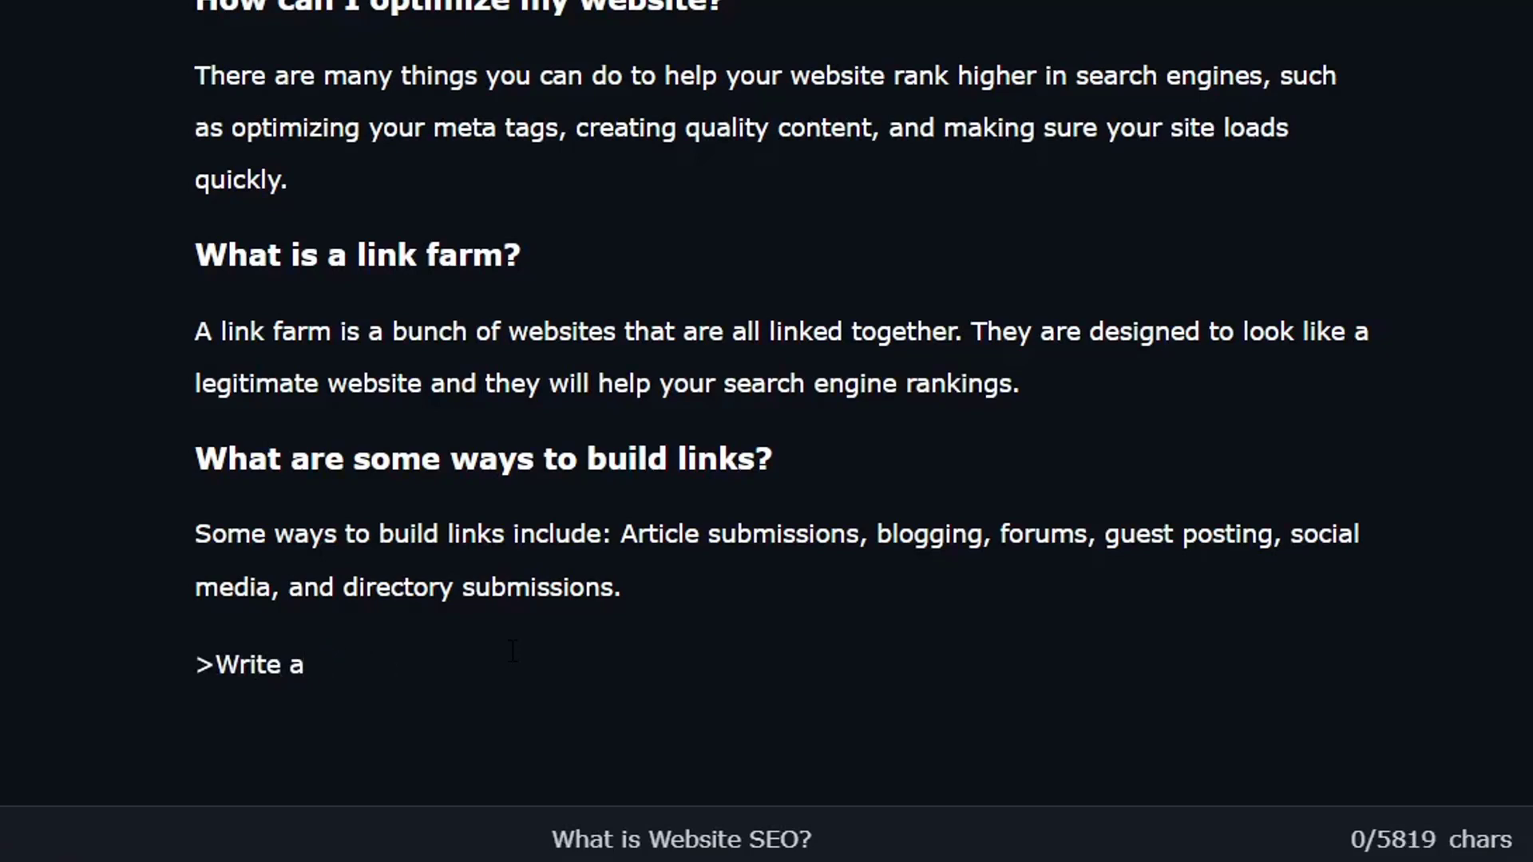
text(paragraph about seo)
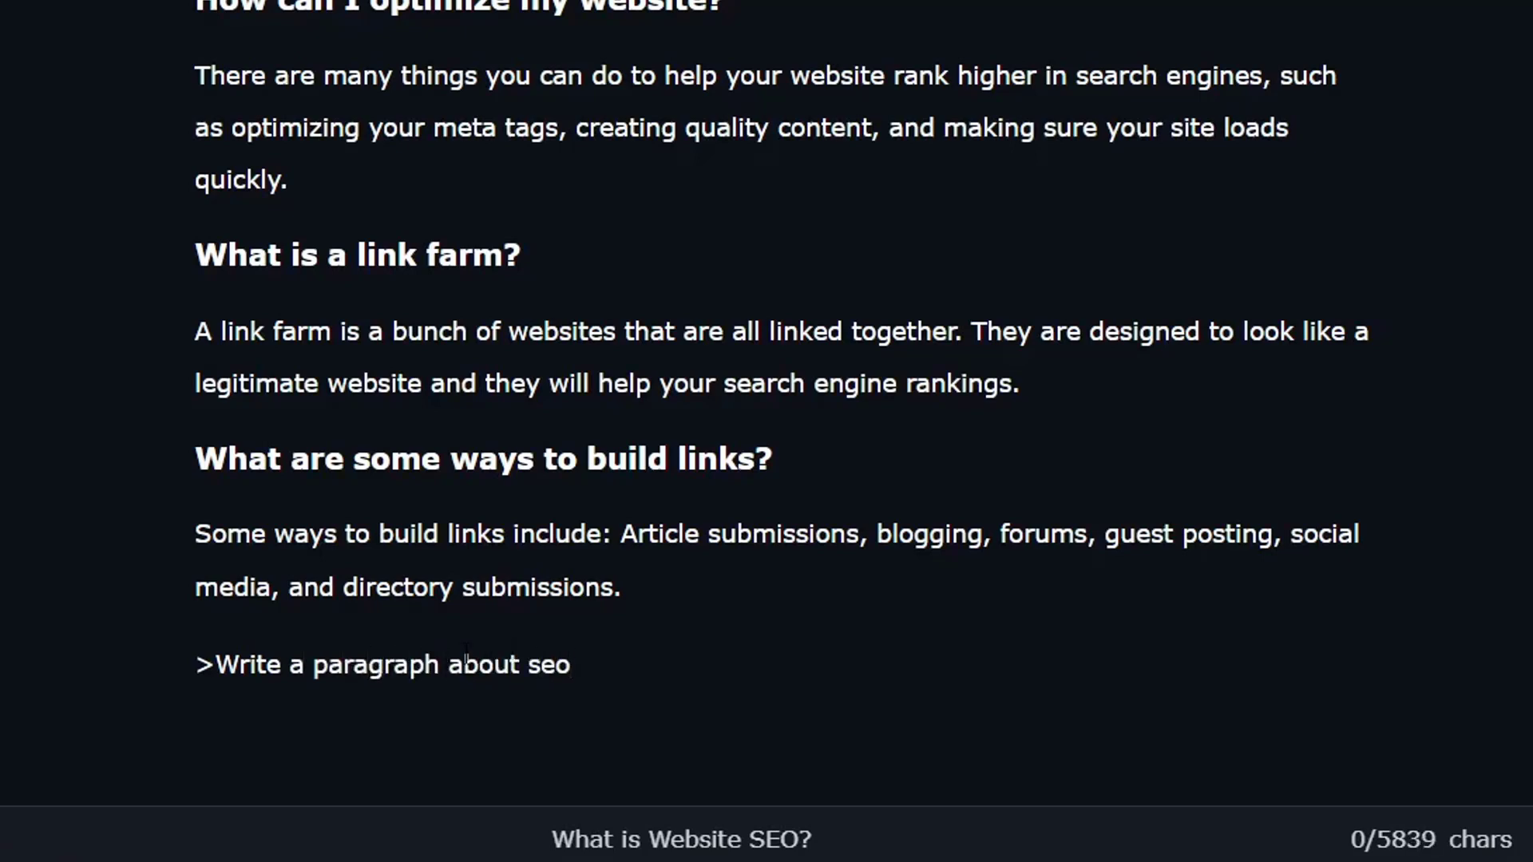
click(214, 663)
key(BackSpace)
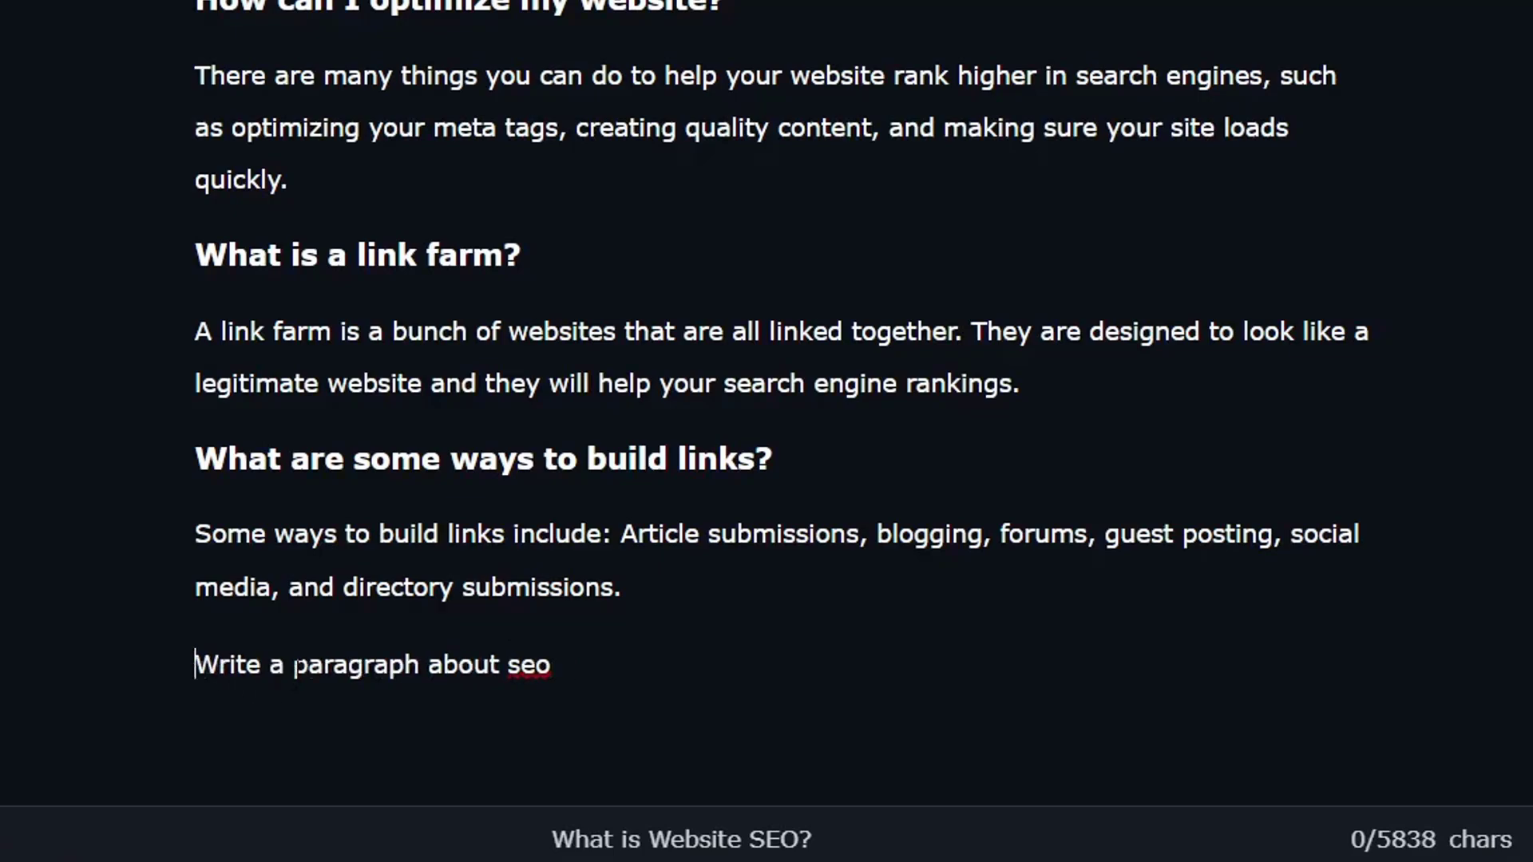
- Run the Longform Command tool on the line "Write a paragraph about seo" and read through the generated texts
drag(197, 664, 571, 665)
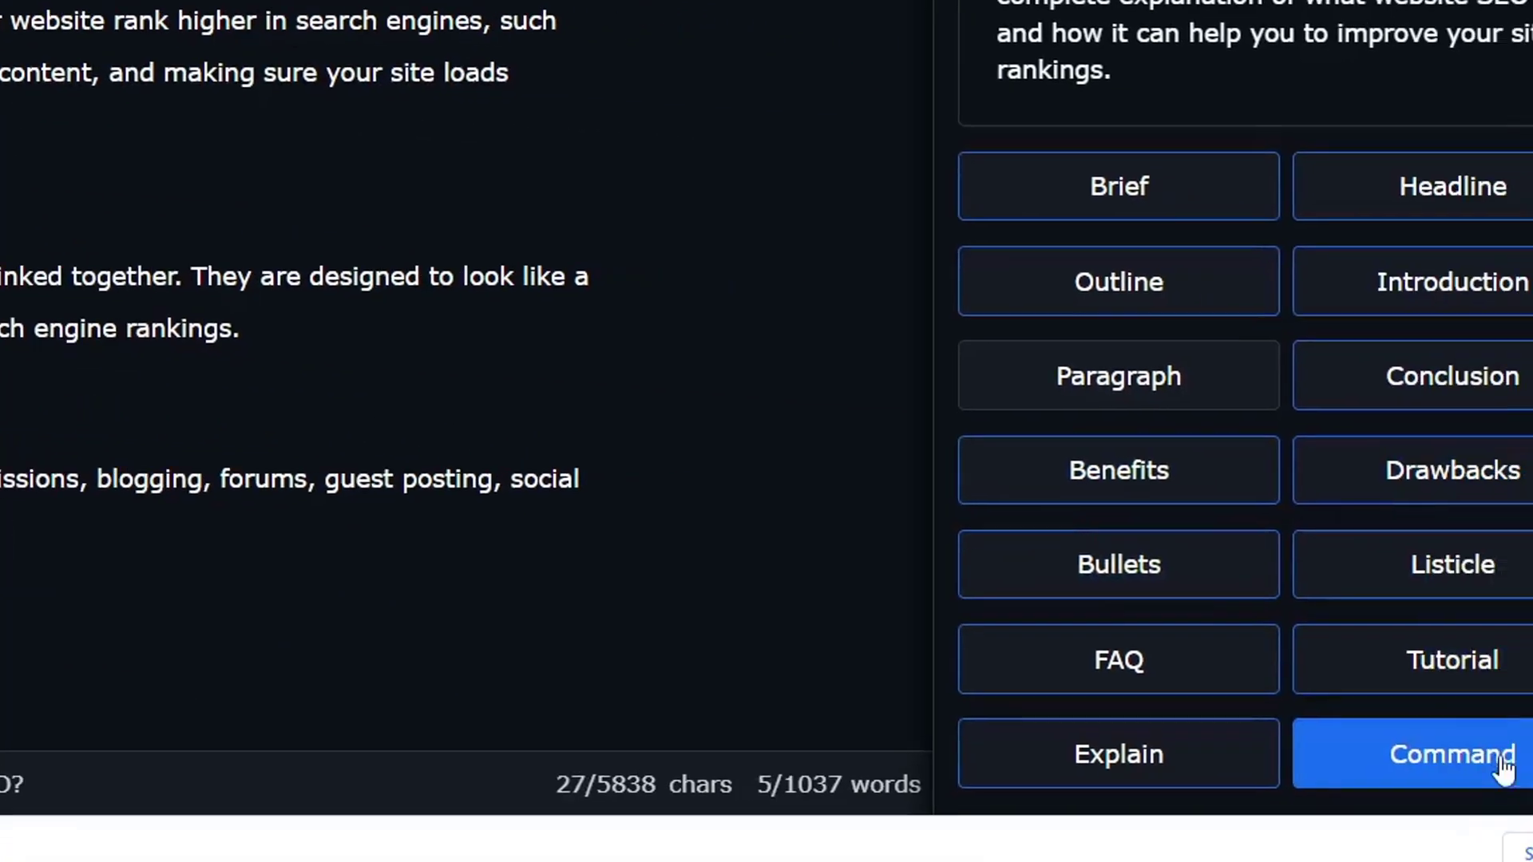
click(1460, 766)
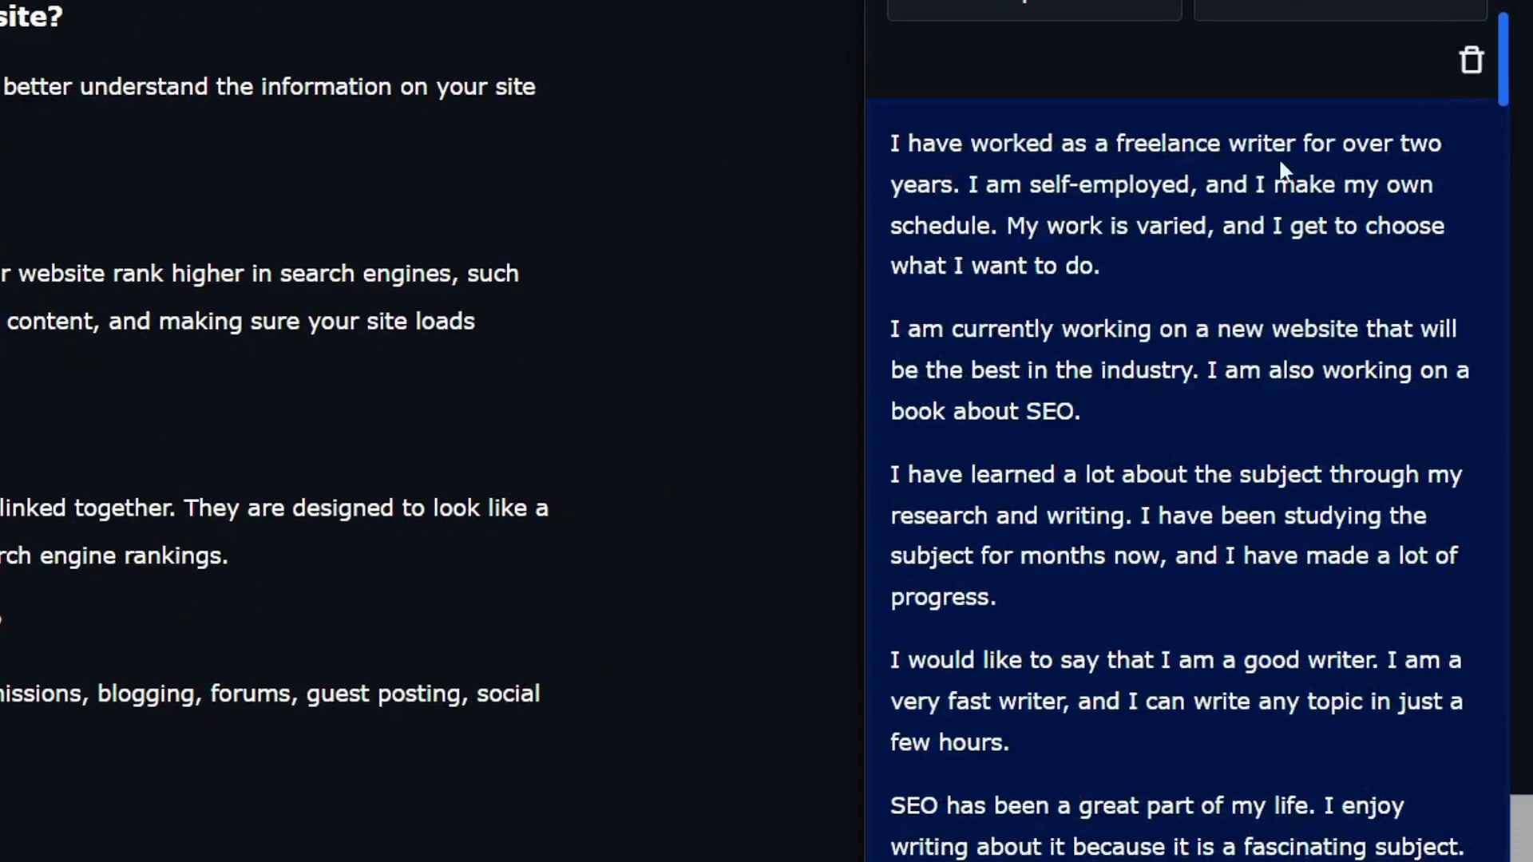
scroll(1370, 421, down, 15)
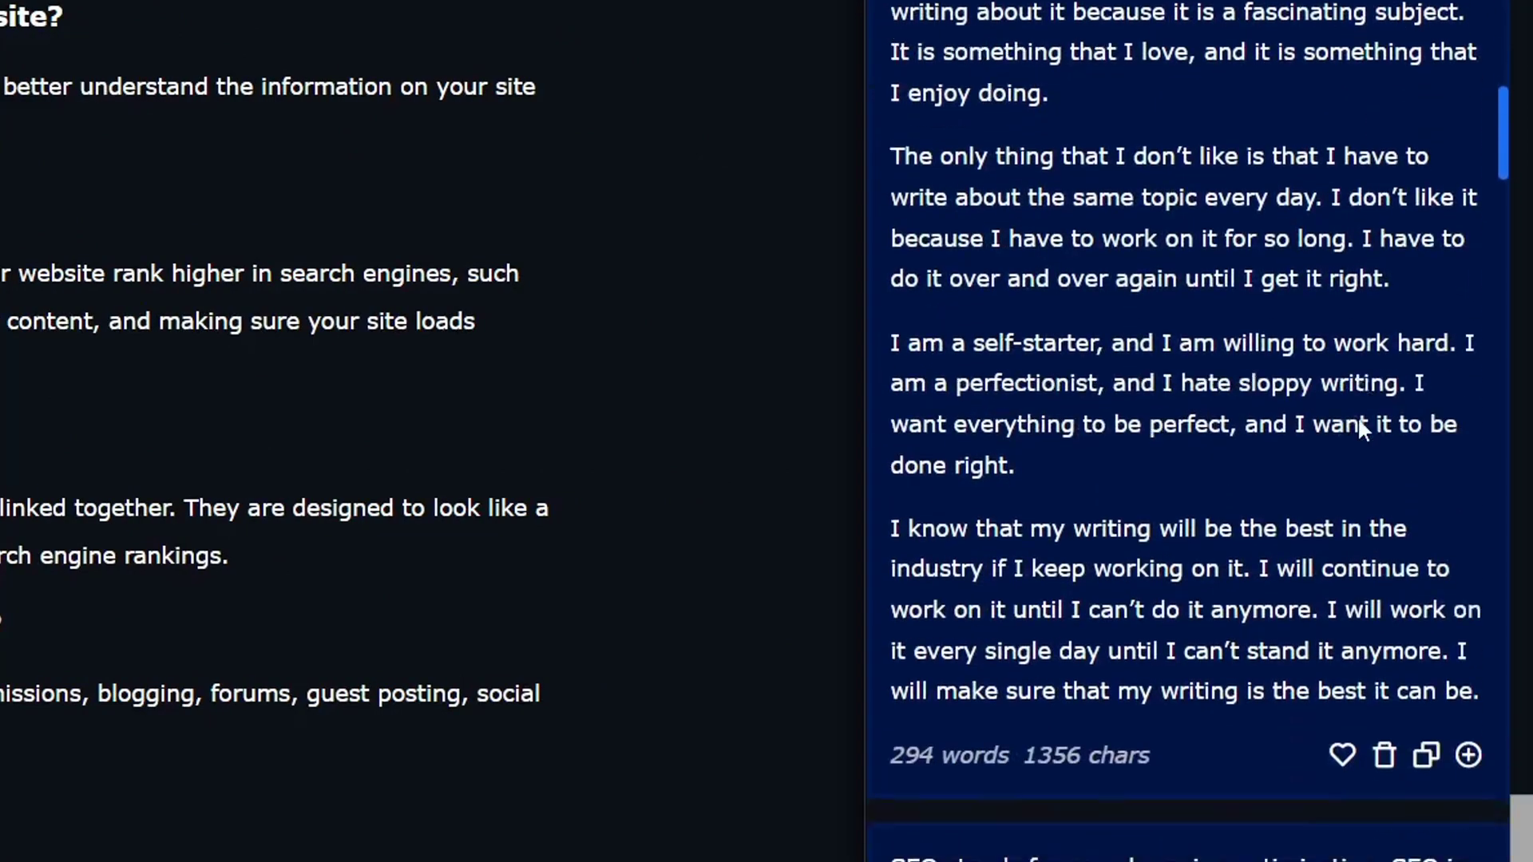
scroll(1346, 432, up, 1)
scroll(1345, 432, down, 3)
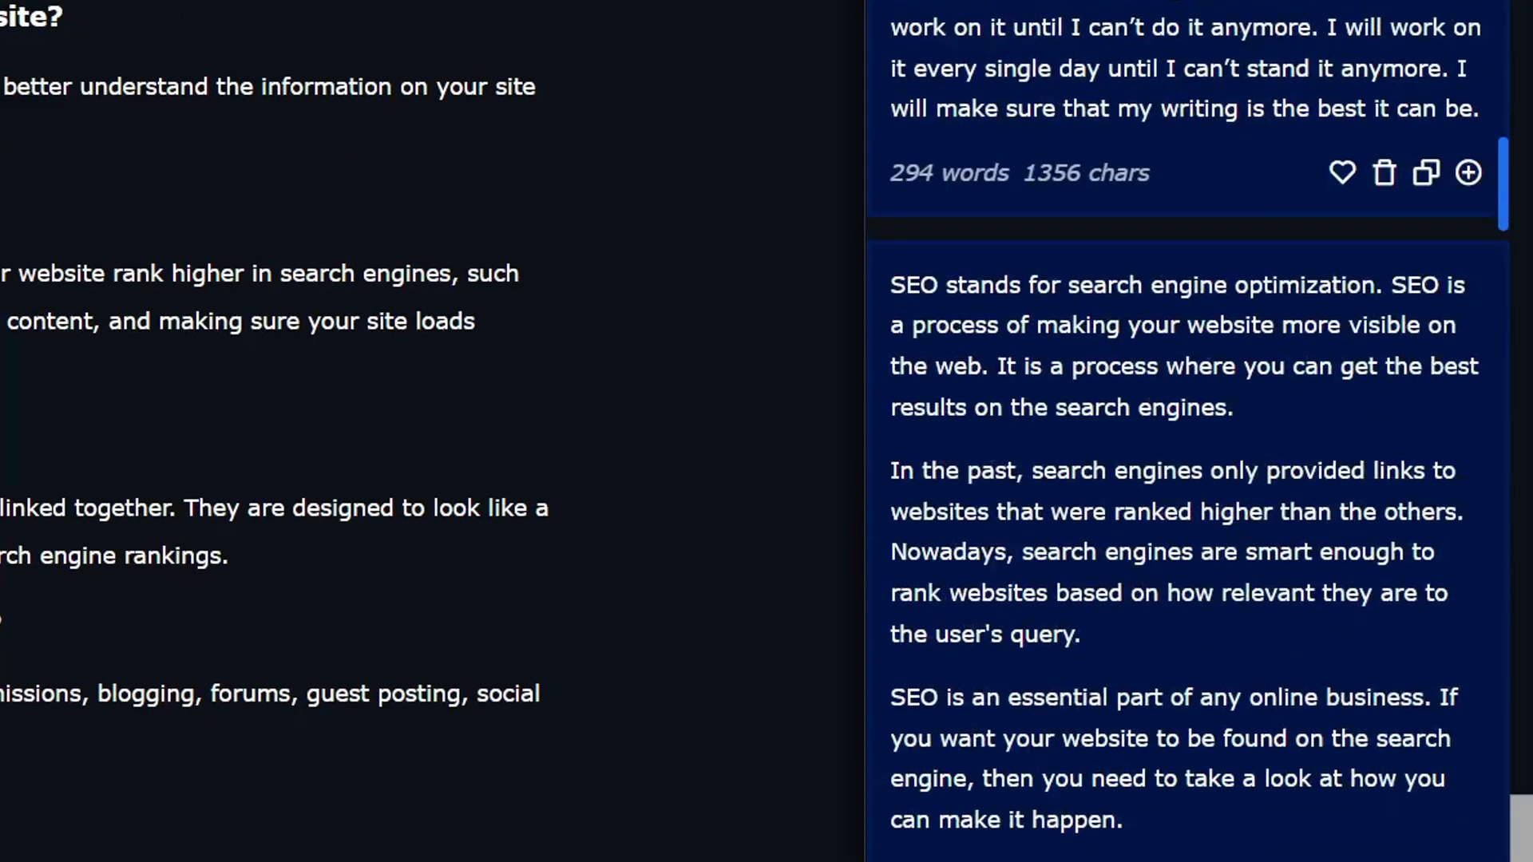
scroll(1166, 643, down, 6)
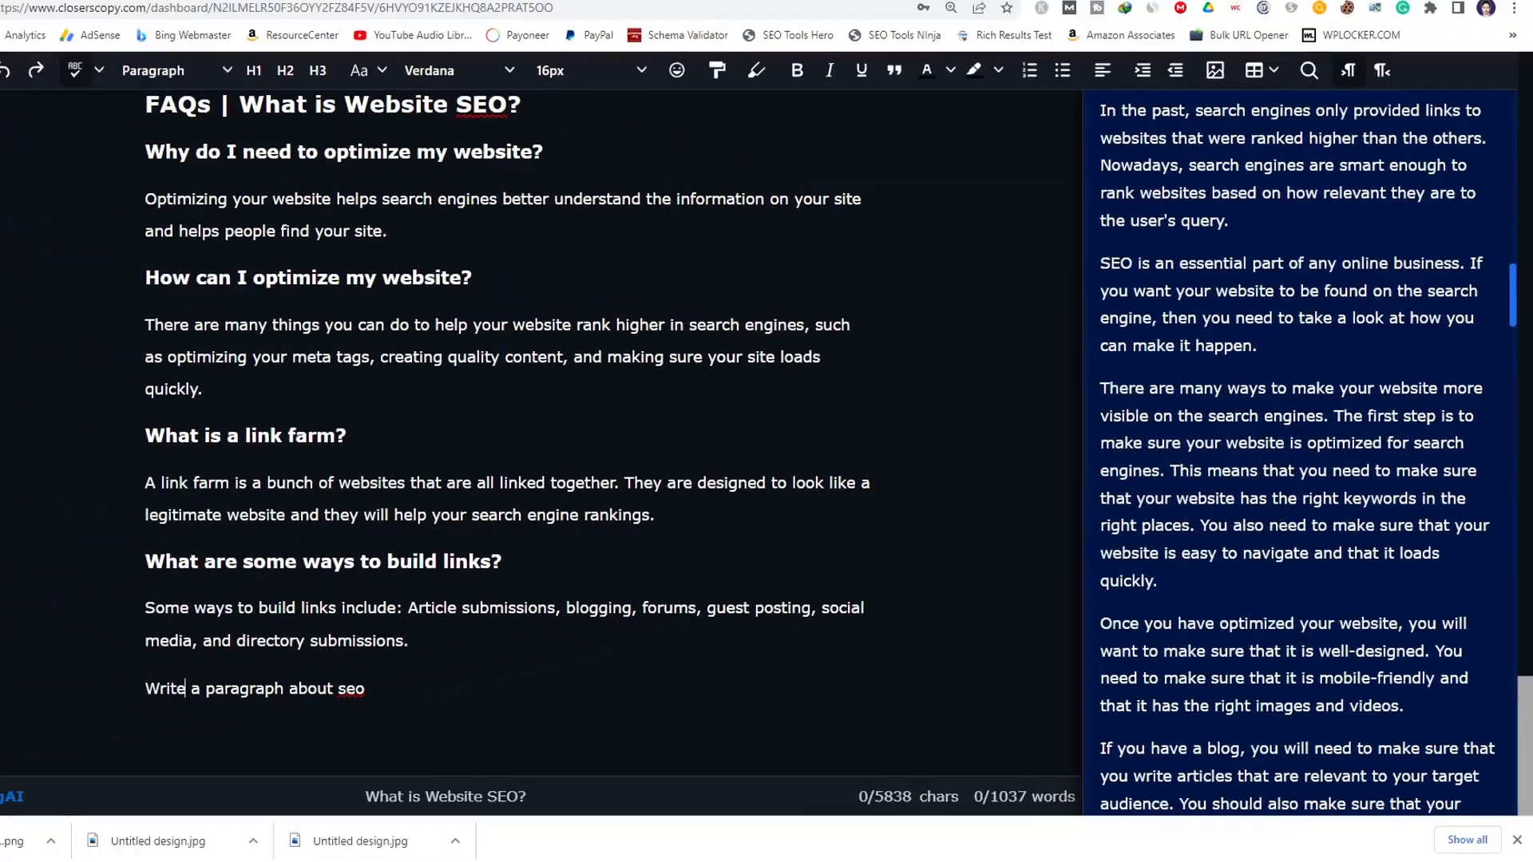
- Delete the instruction line "Write a paragraph about seo" from the end of the article
triple_click(296, 670)
scroll(299, 684, up, 15)
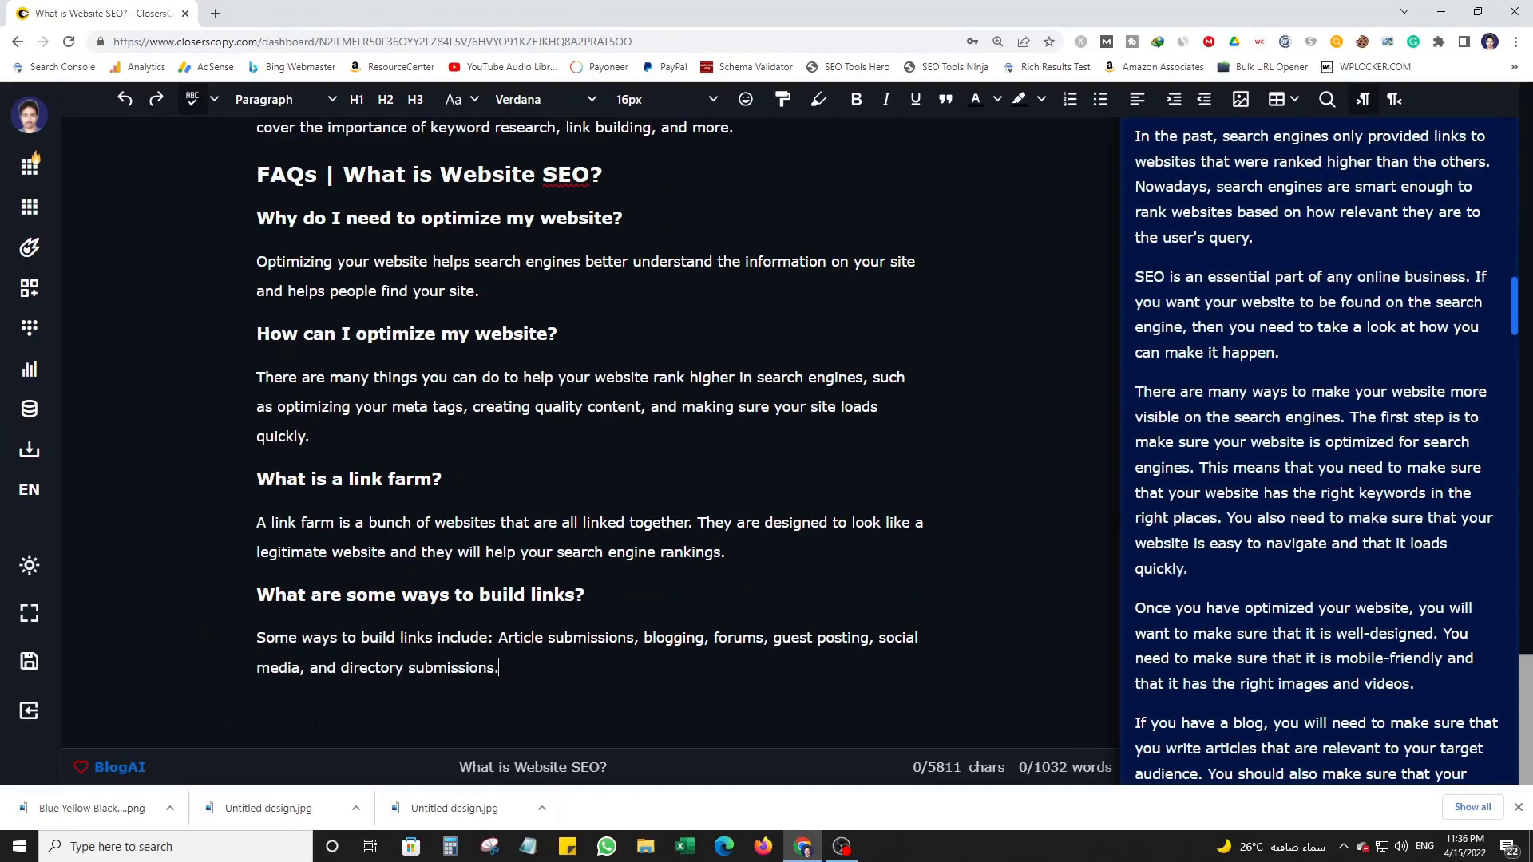
scroll(840, 556, up, 10)
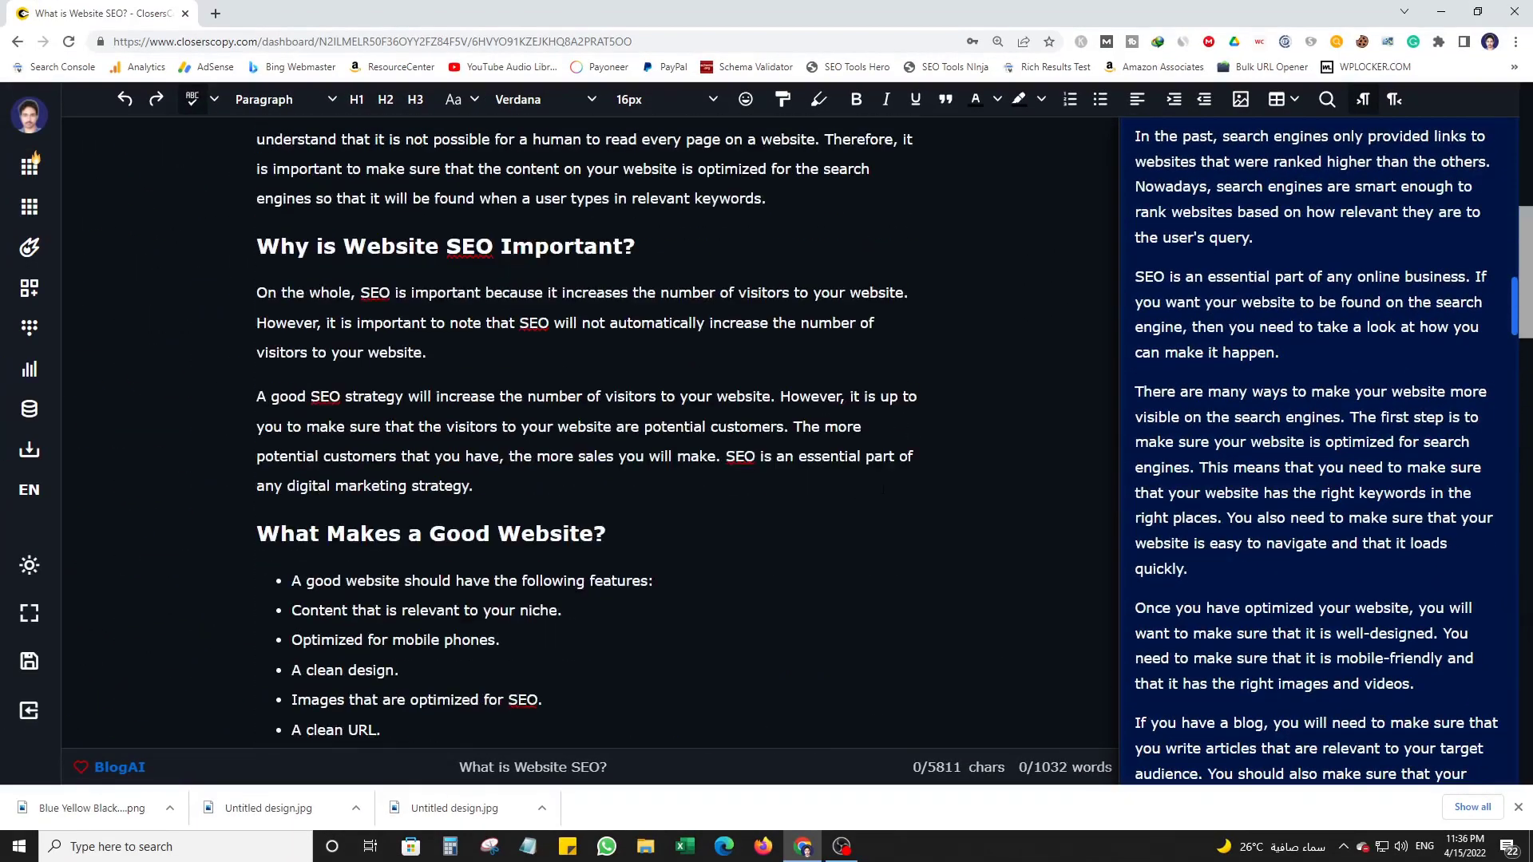